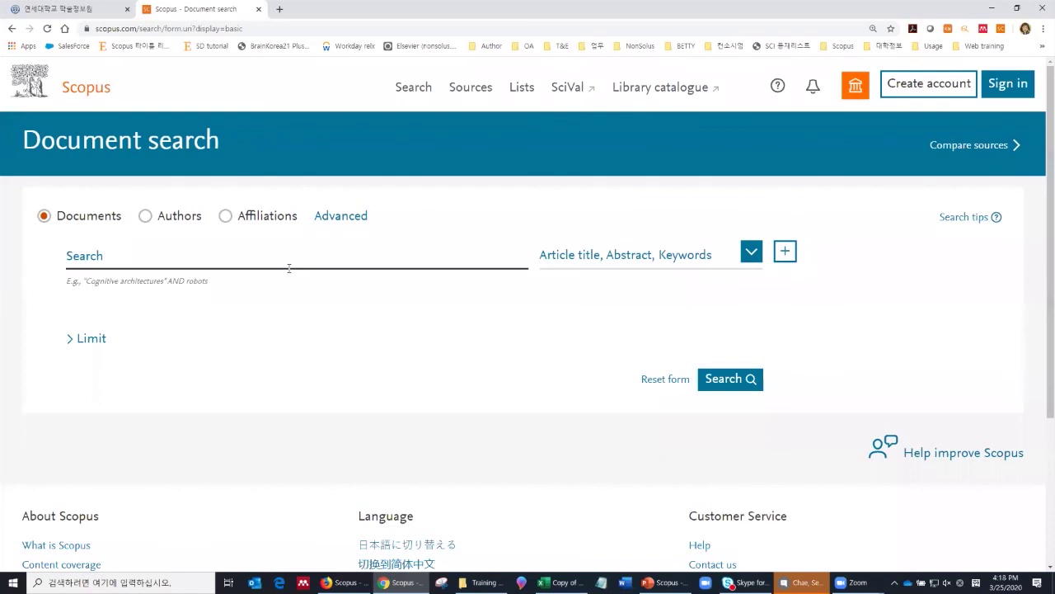
Step: Switch to the Yonsei University library (연세대학교 학술정보원) homepage tab
click(56, 6)
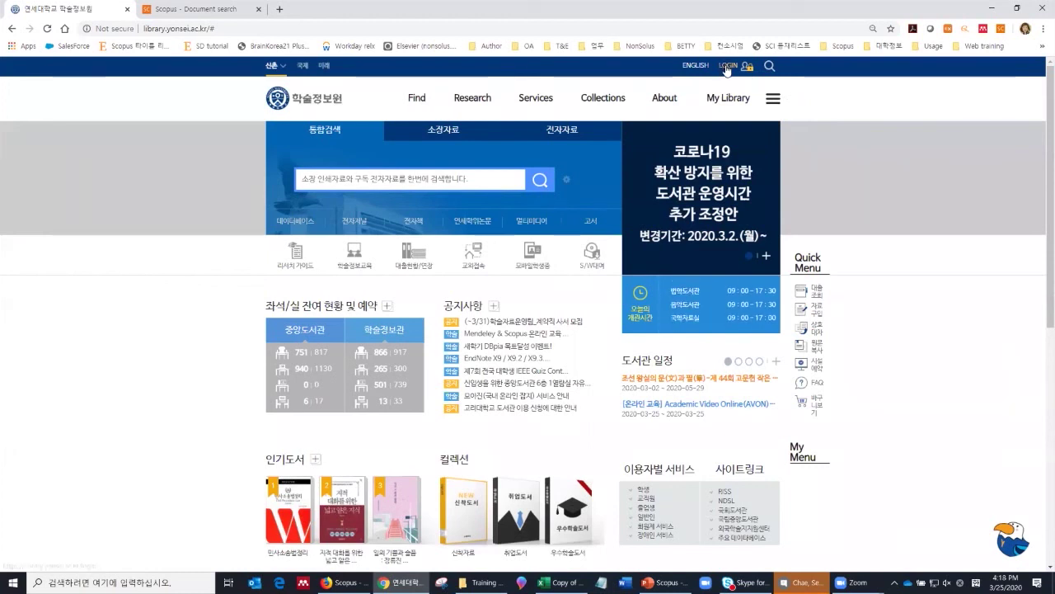
Step: Open the library's 데이터베이스 database page under Find, then return to the Scopus tab
click(415, 98)
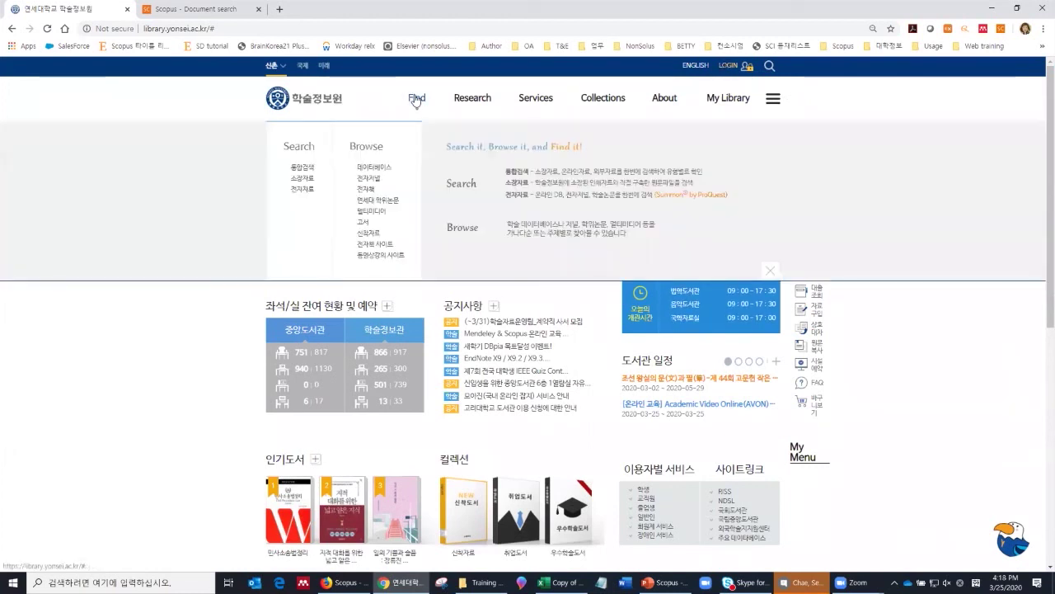
click(379, 169)
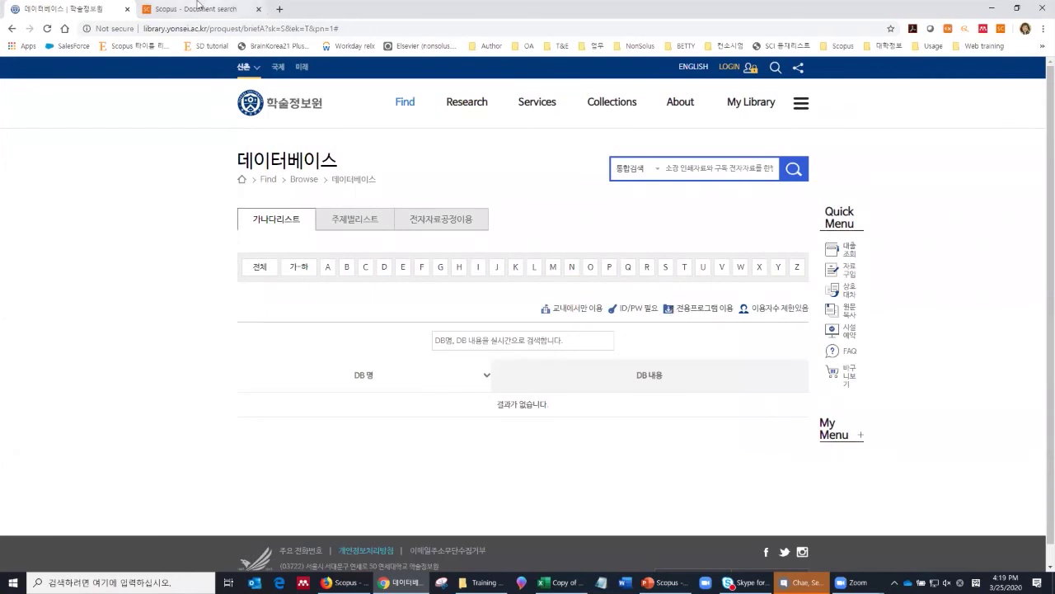
click(198, 7)
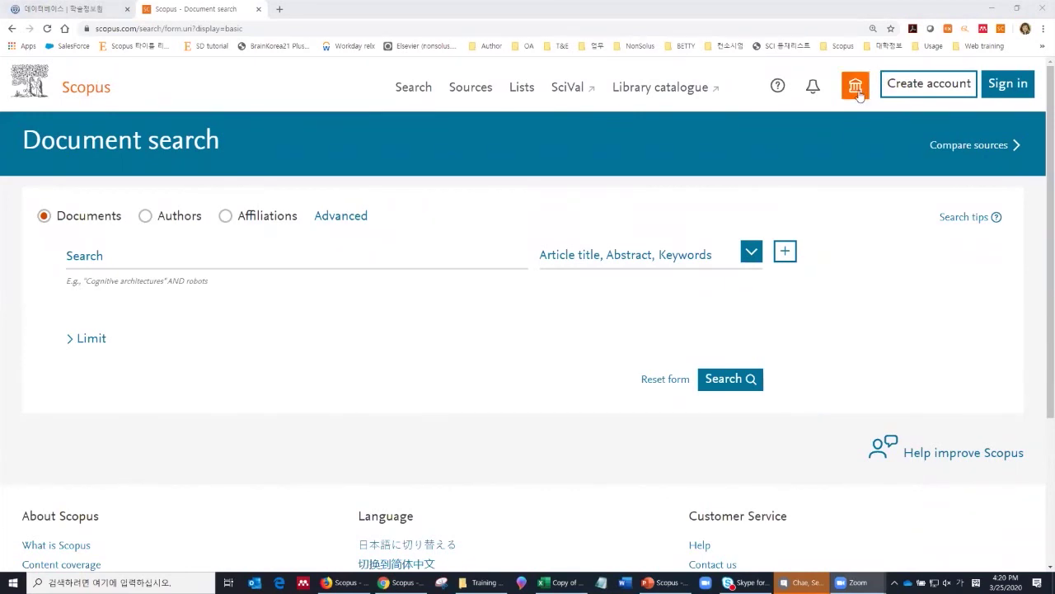
Step: Start Elsevier institutional sign-in through Seoul National University
click(899, 93)
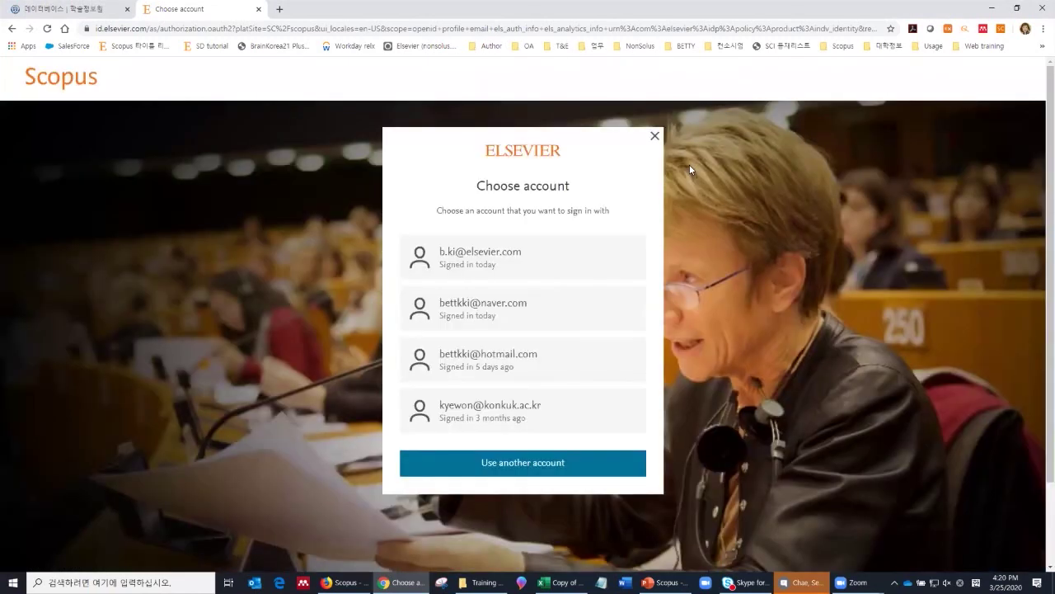
click(546, 468)
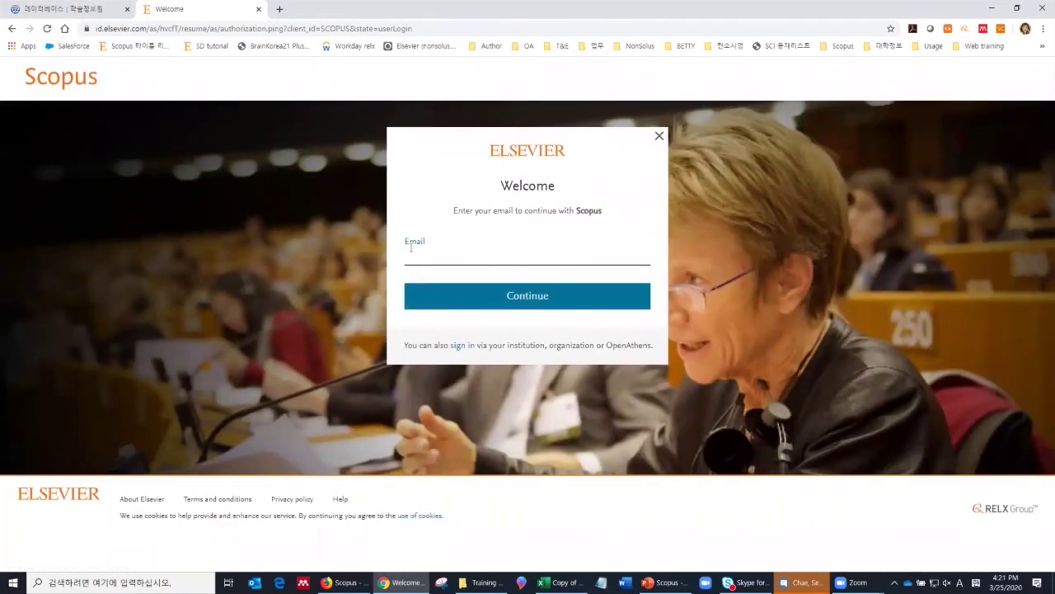
click(463, 347)
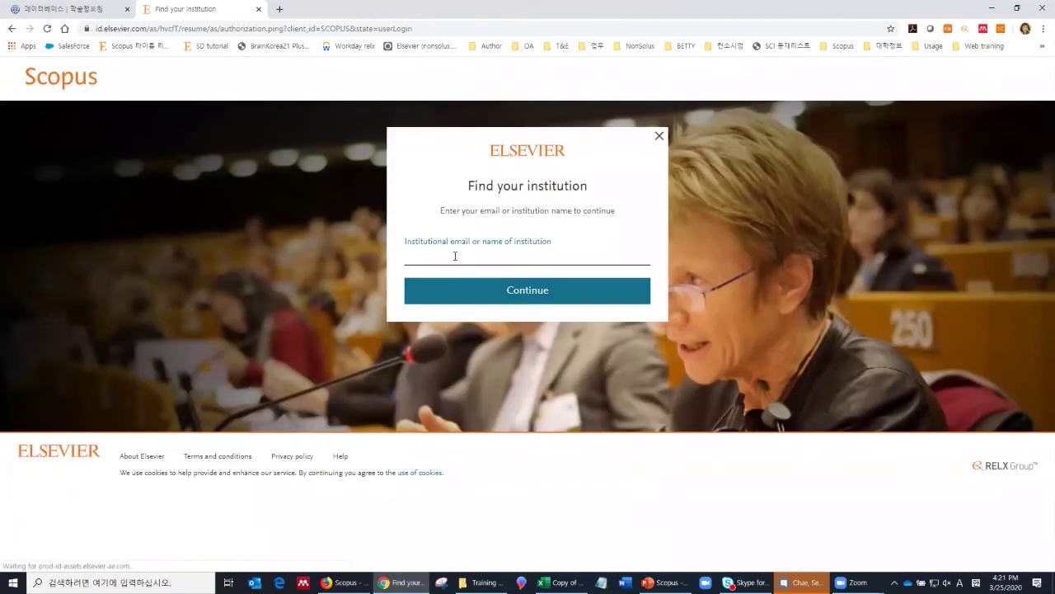
text(seoul national)
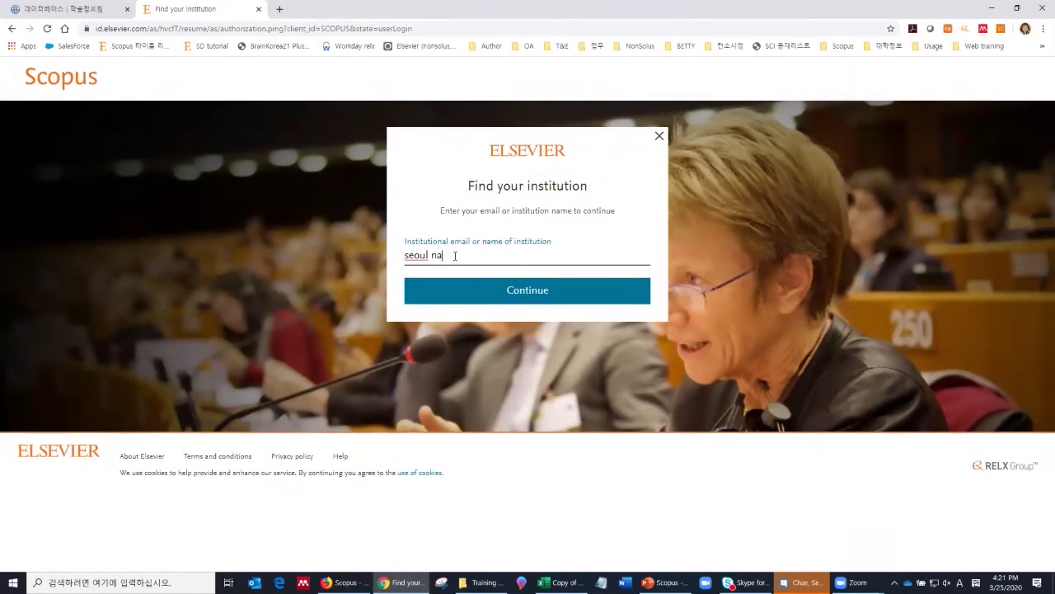
text( university)
click(475, 300)
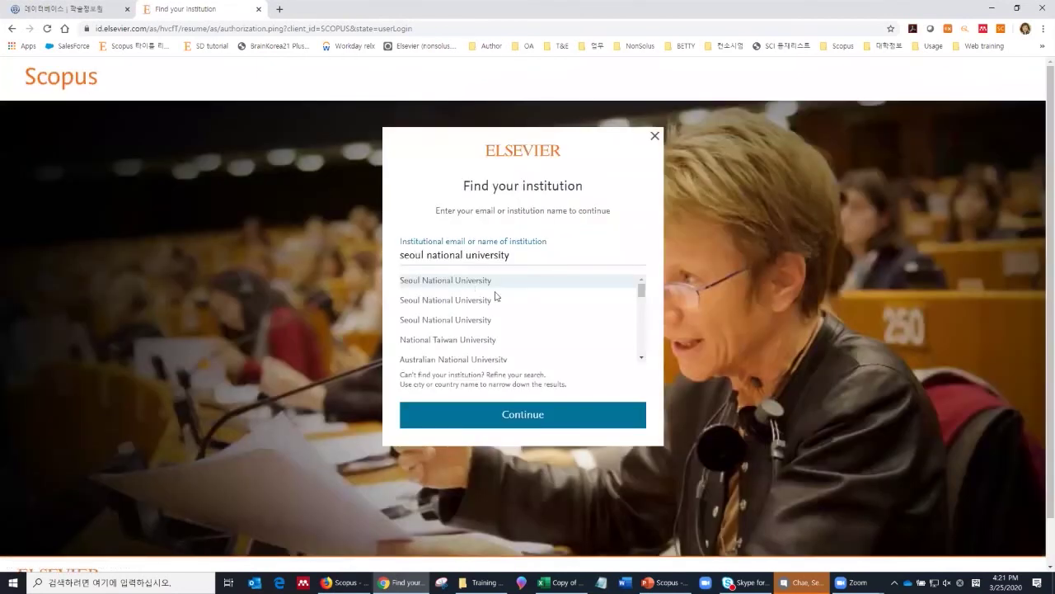
click(553, 422)
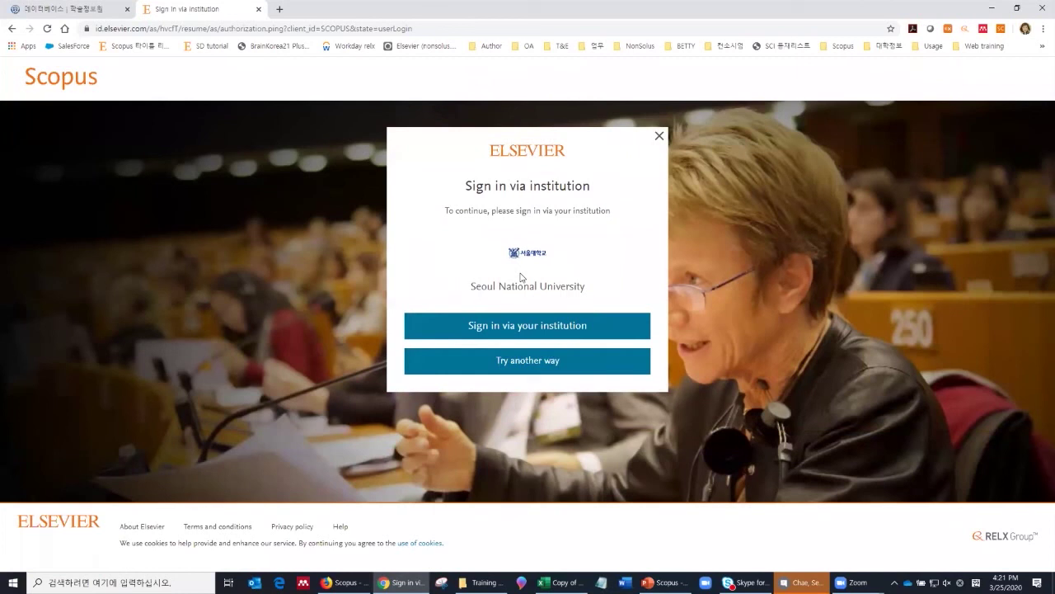
click(520, 334)
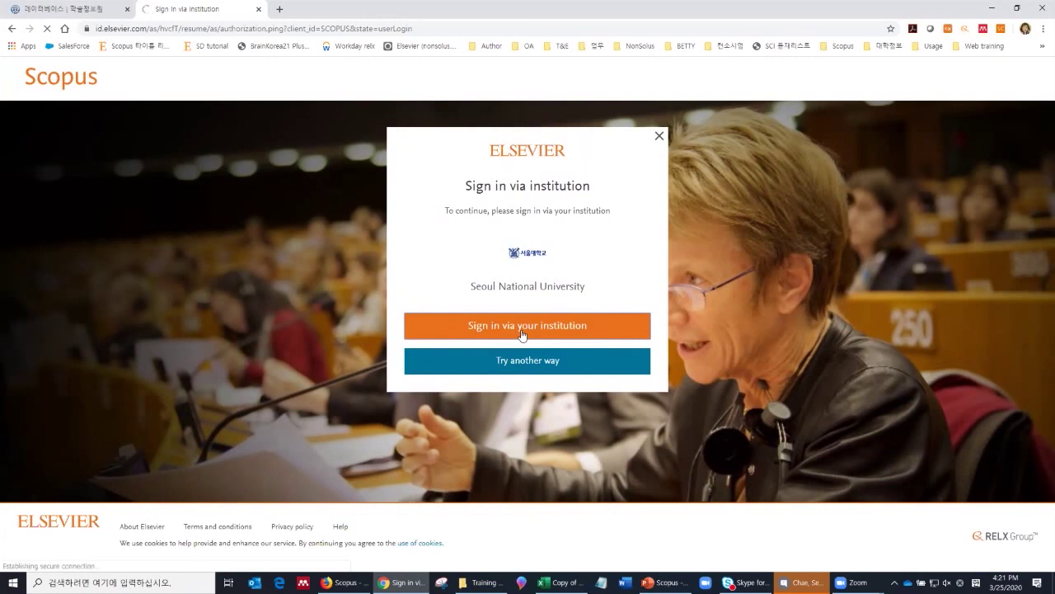
Step: Load Scopus in a new tab and close the institutional sign-in tab
click(280, 9)
text(scopus.com)
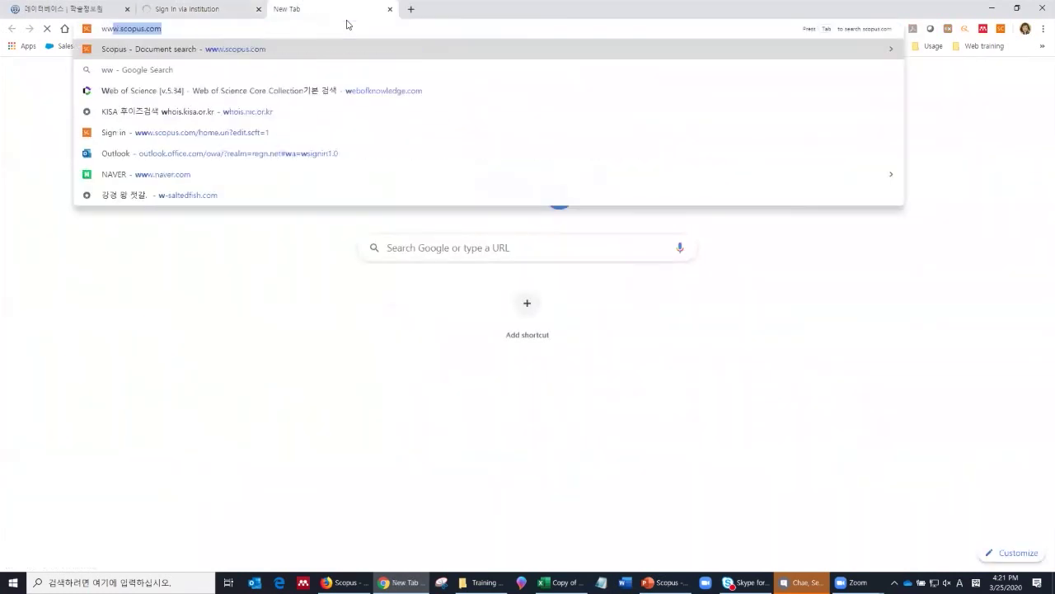
key(Return)
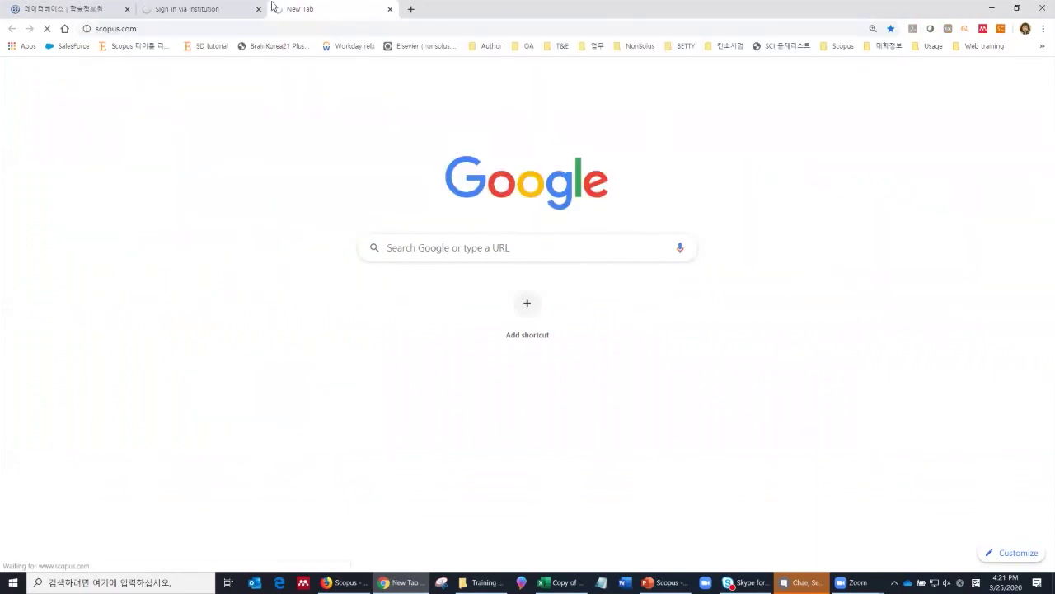
click(258, 9)
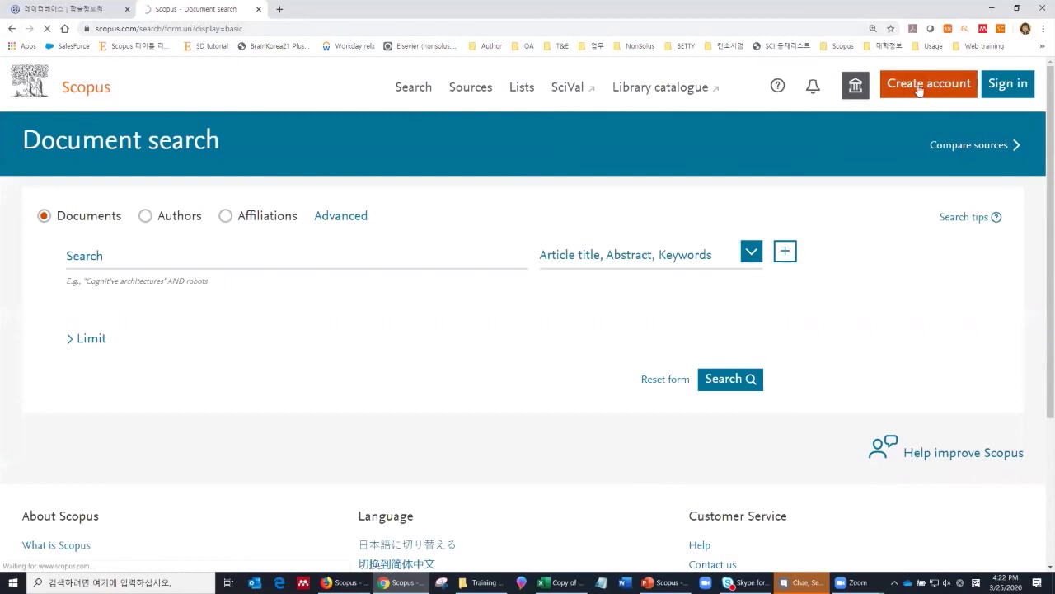
Step: Begin institutional sign-in again, selecting Korea Environment Institute as the institution
click(918, 84)
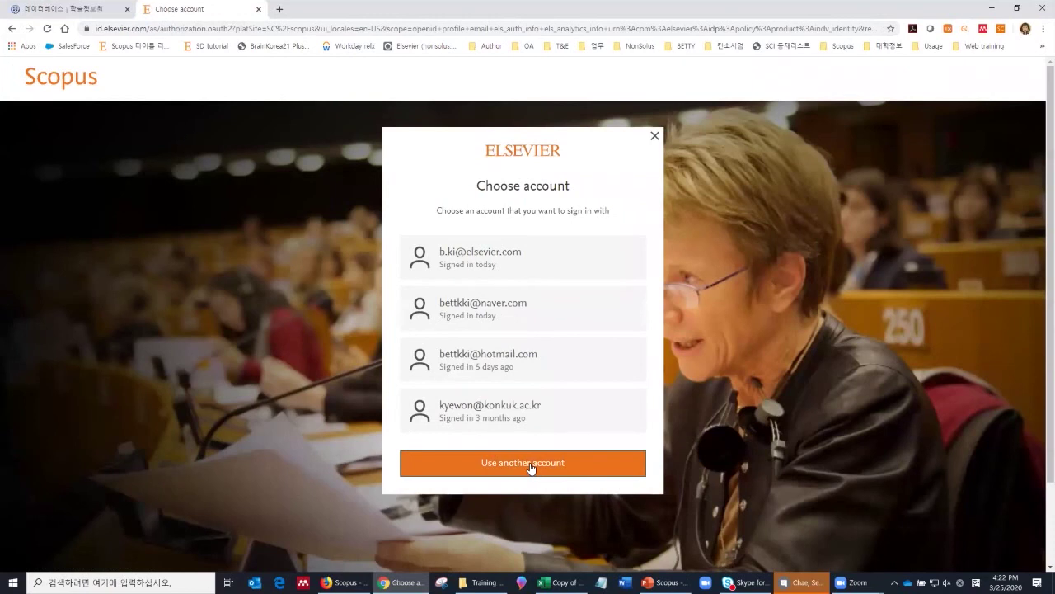
click(531, 467)
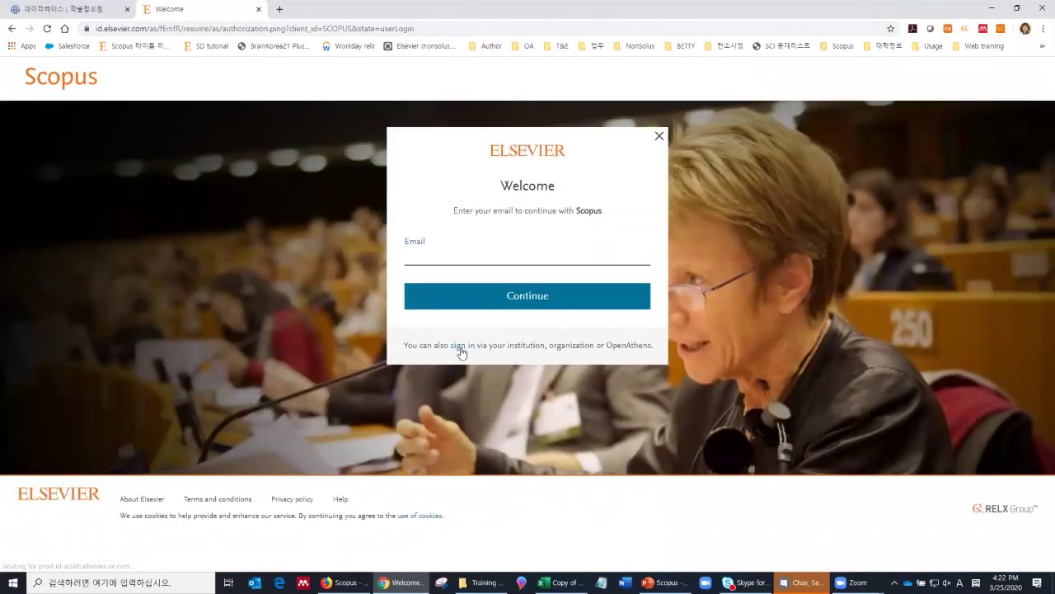
click(460, 347)
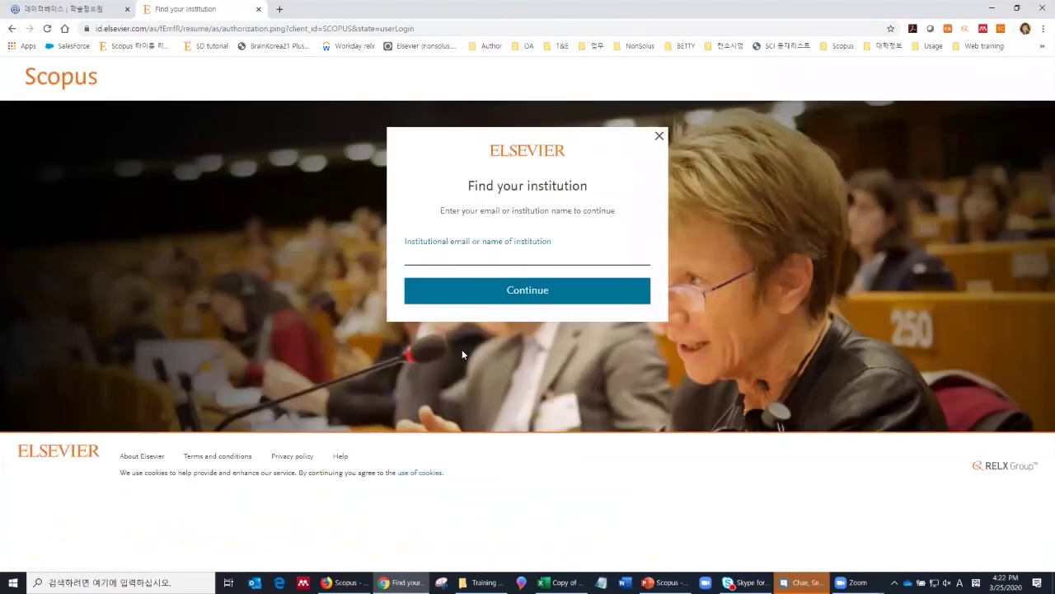
text(korea environment institute)
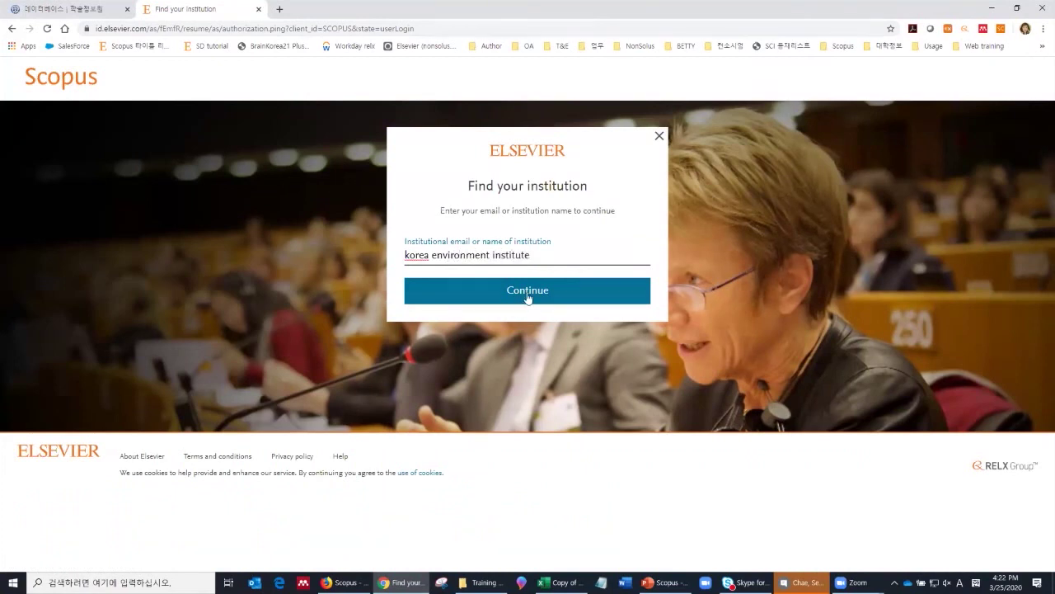
click(540, 294)
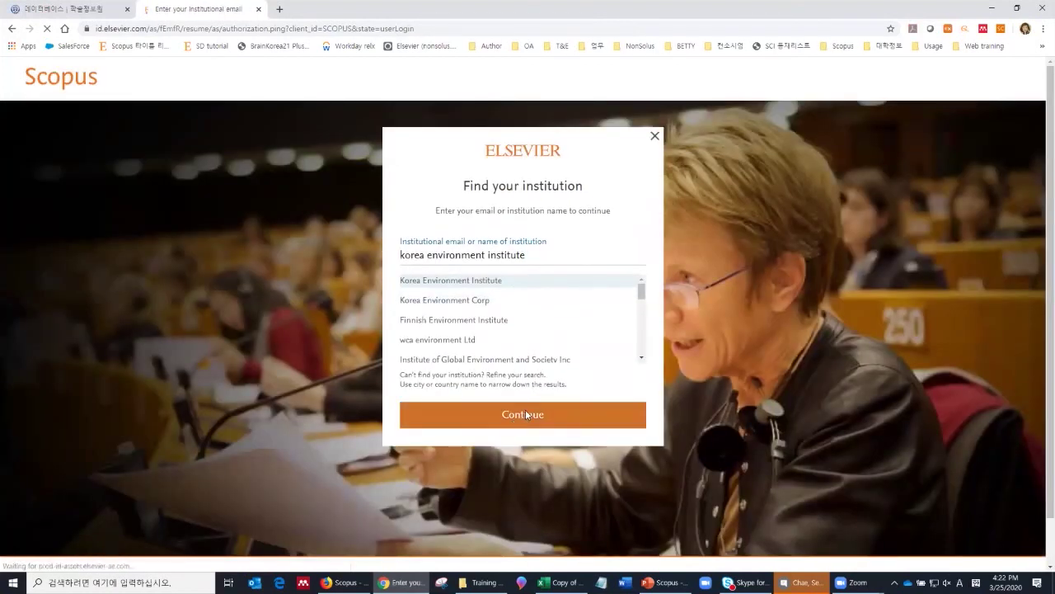
click(526, 409)
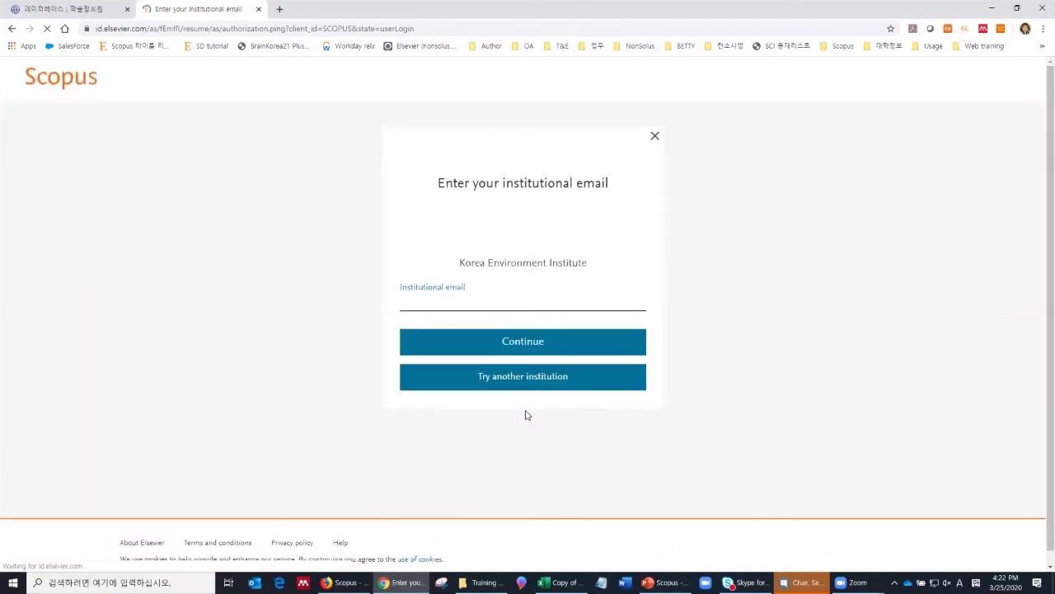
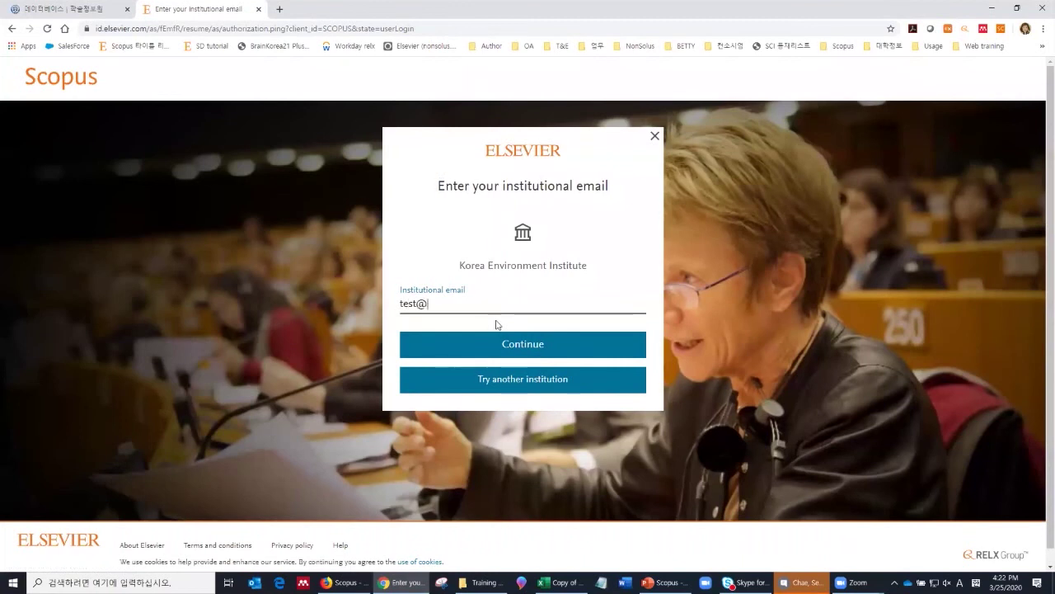
Step: Submit an institutional email address for verification and open a new blank tab
click(535, 351)
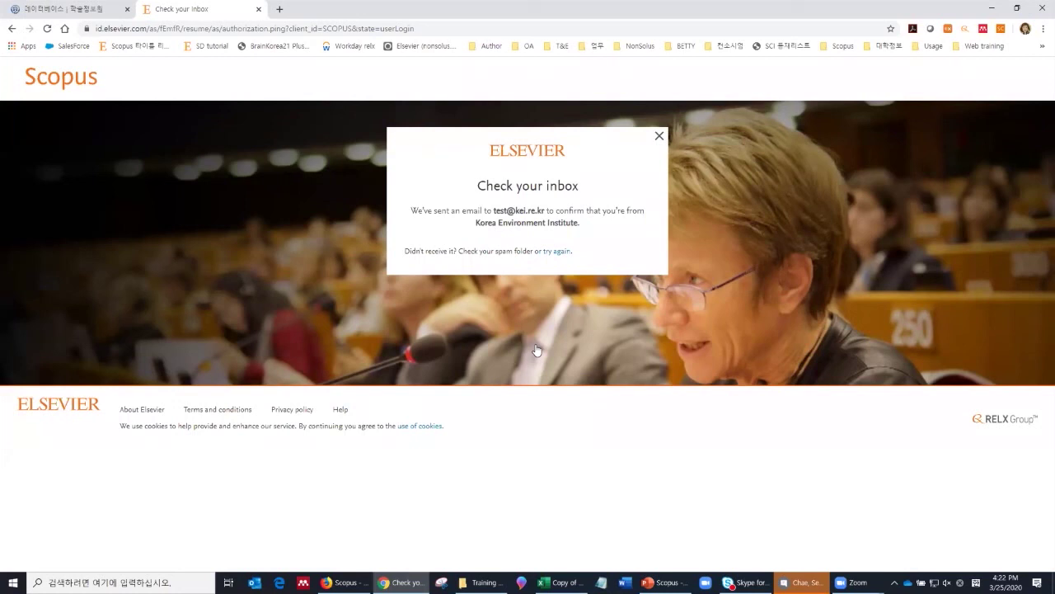
click(280, 8)
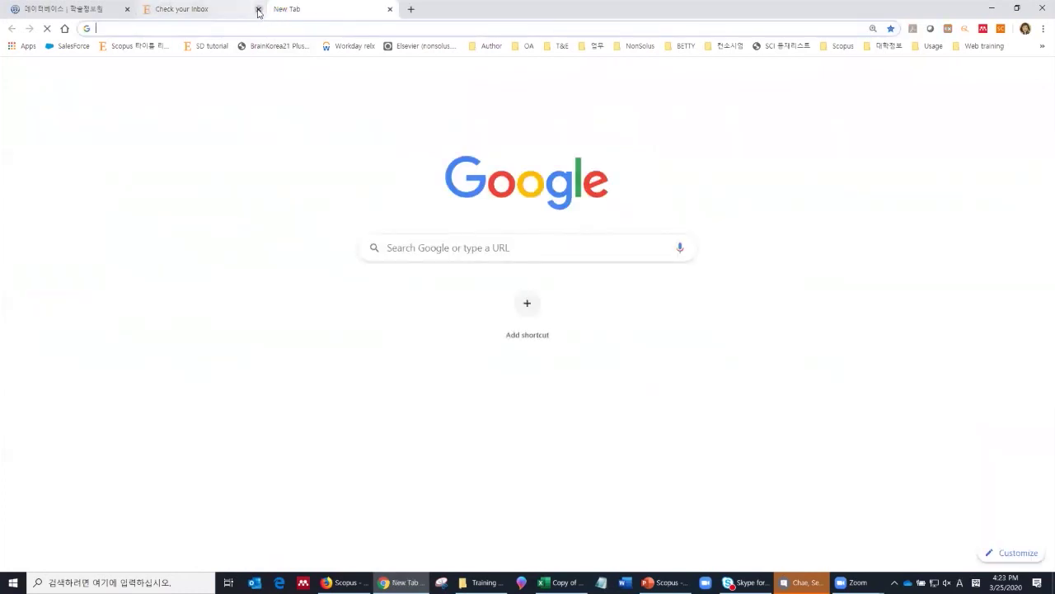
click(258, 9)
text(www.)
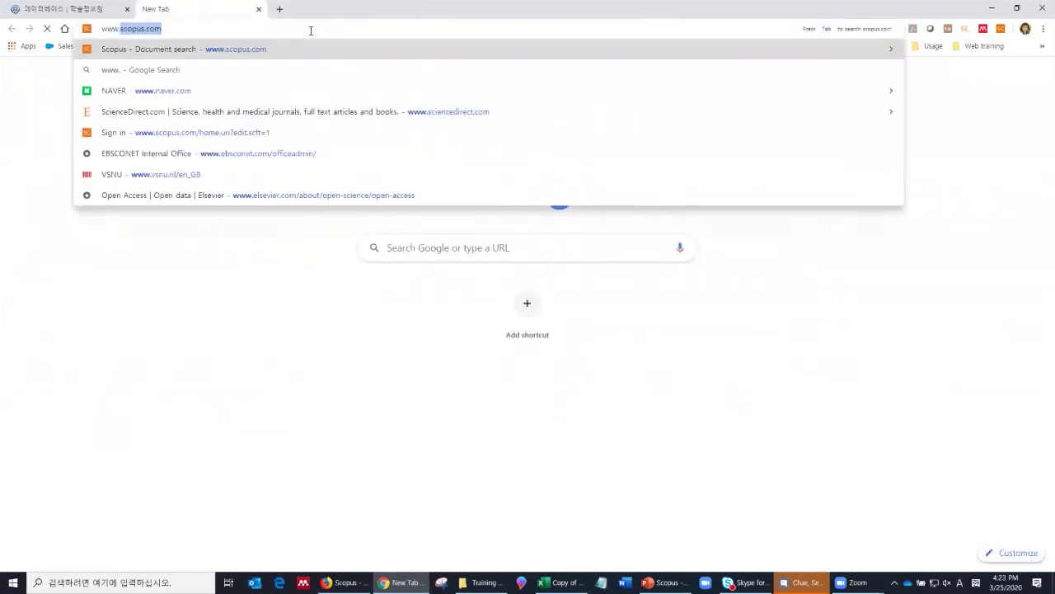
key(Return)
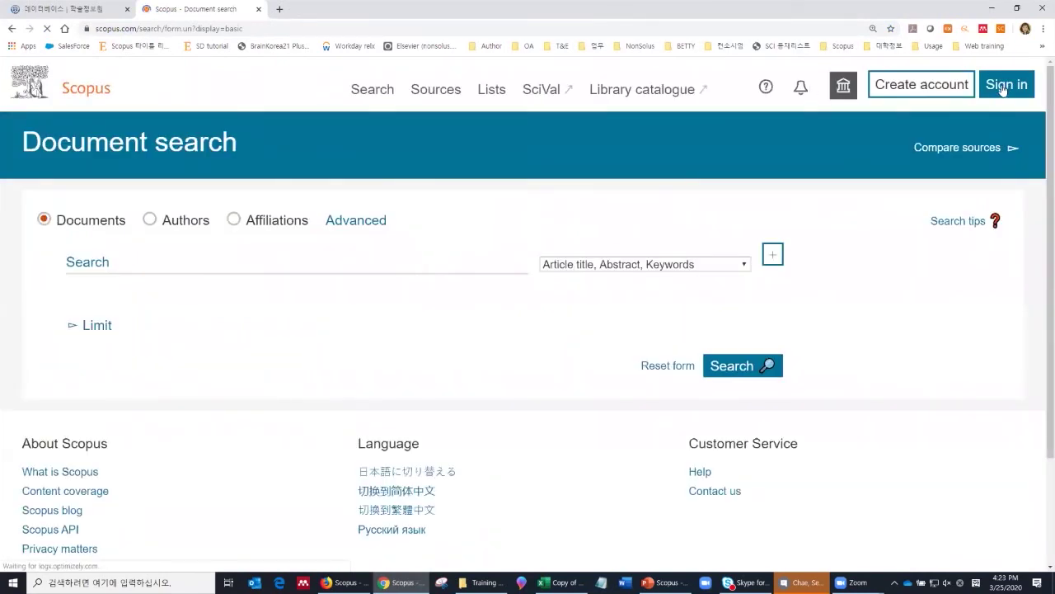
Step: Sign in to Scopus with the saved Elsevier account and its autofilled password
click(1000, 92)
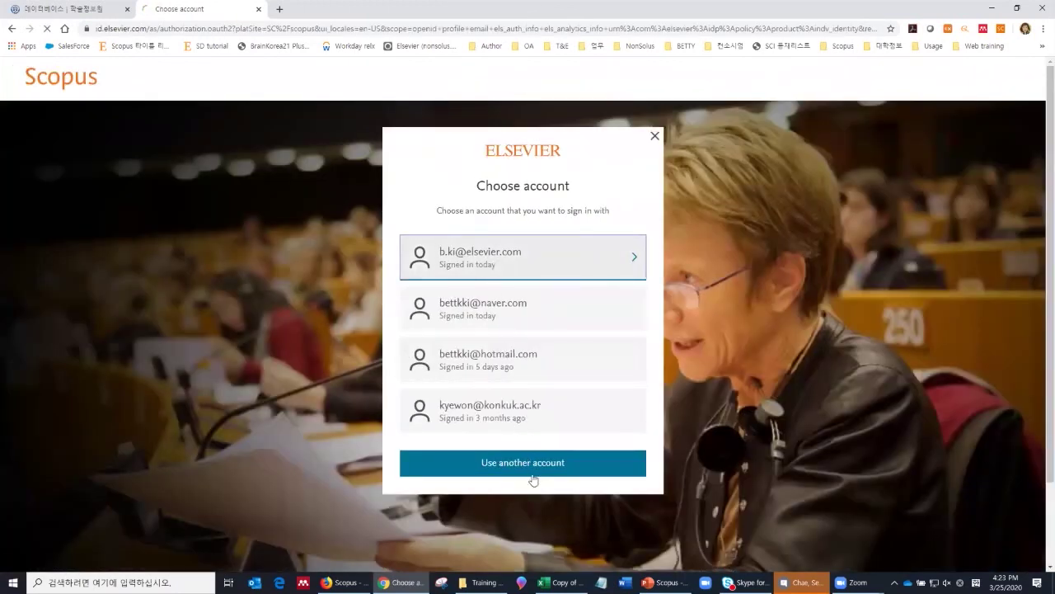
click(534, 477)
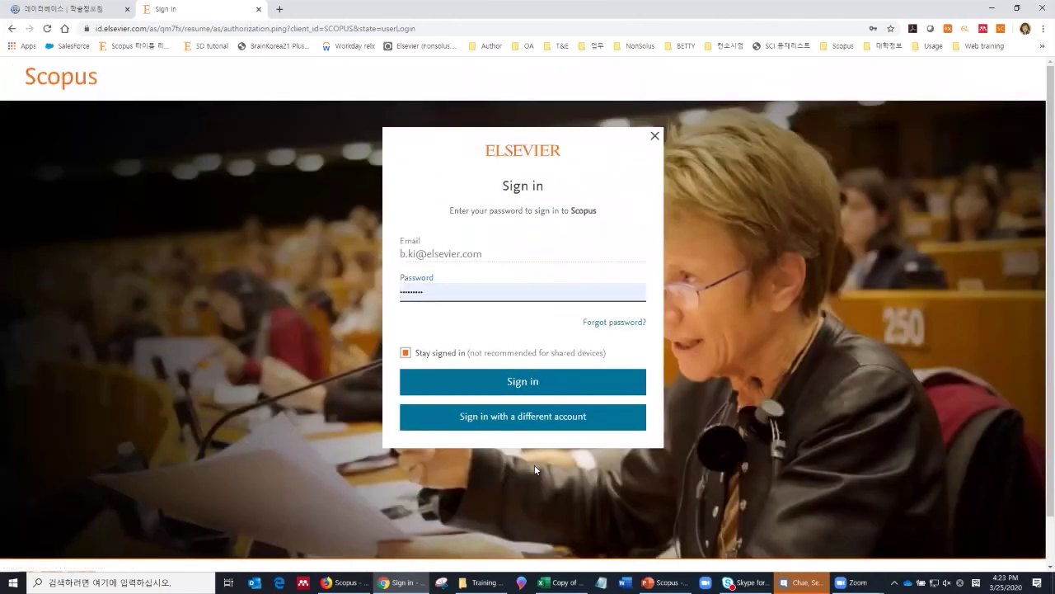
click(534, 382)
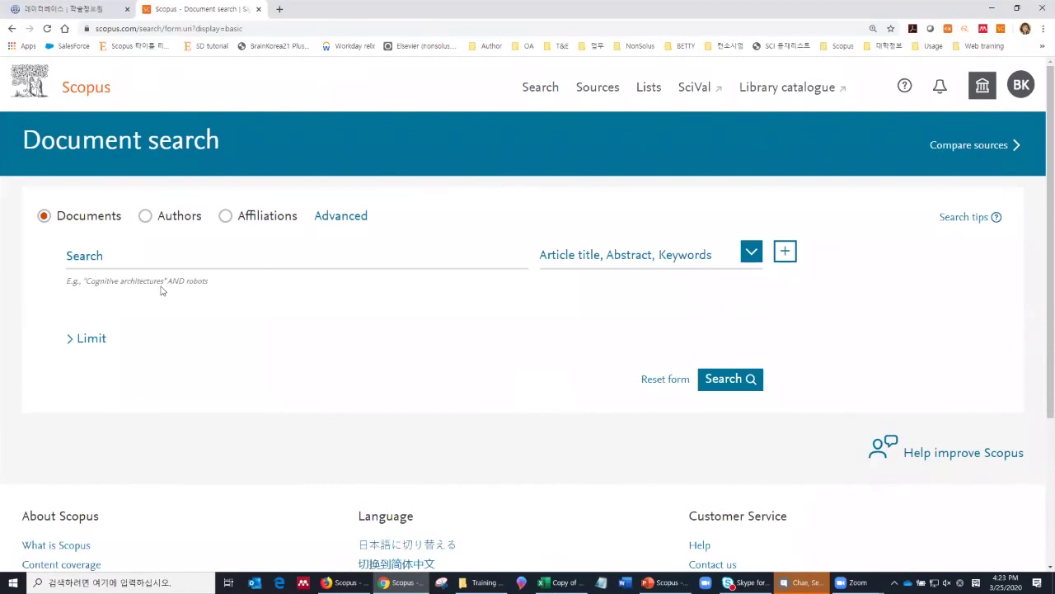
Step: Browse the Sources list of 41,154 journals and show the Download Scopus Source List options
click(608, 90)
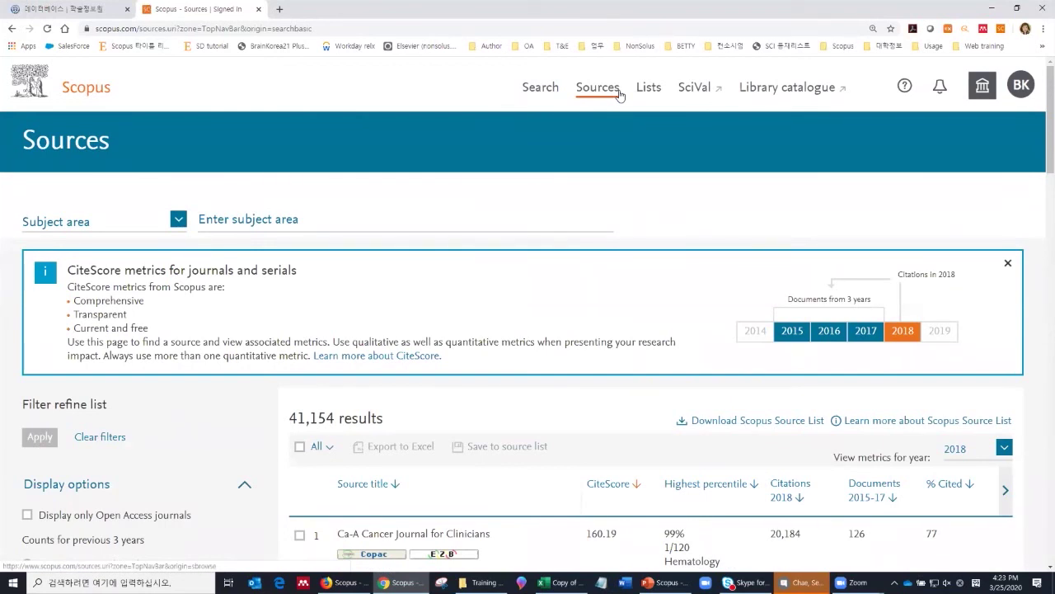
scroll(694, 355, down, 7)
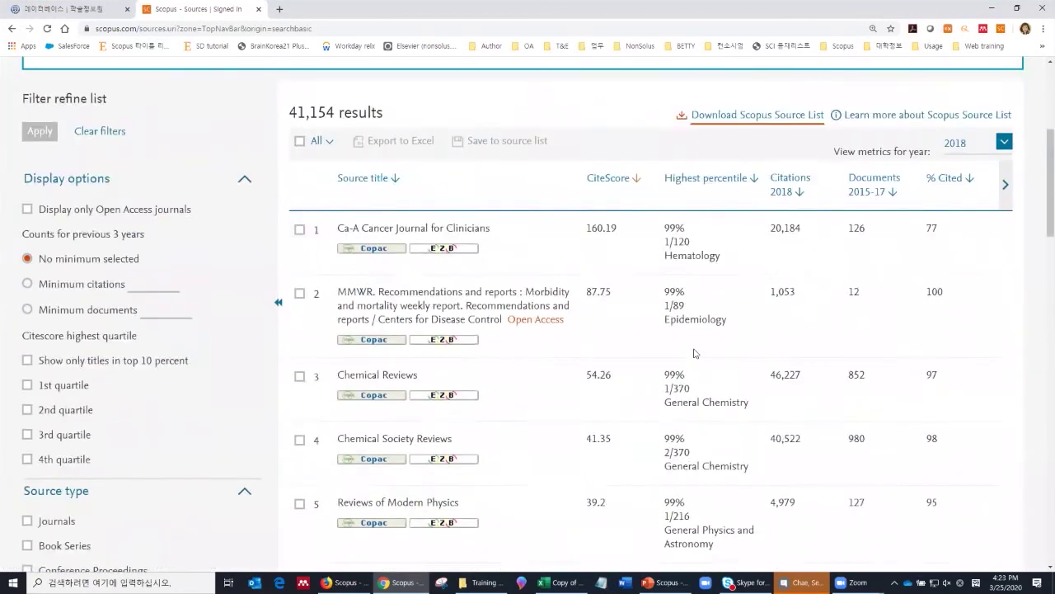
scroll(693, 355, up, 7)
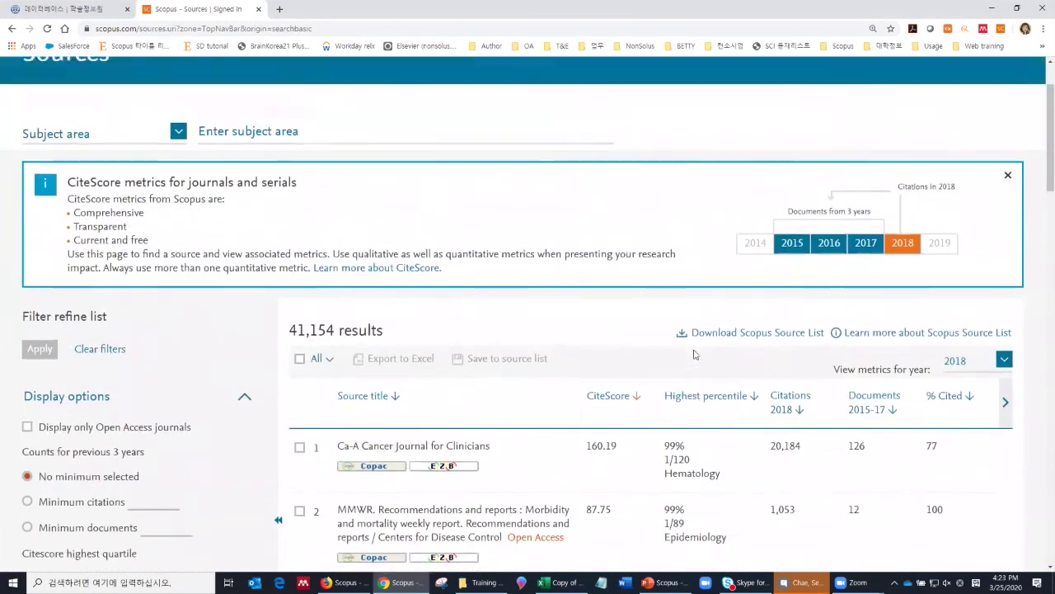
scroll(693, 355, down, 11)
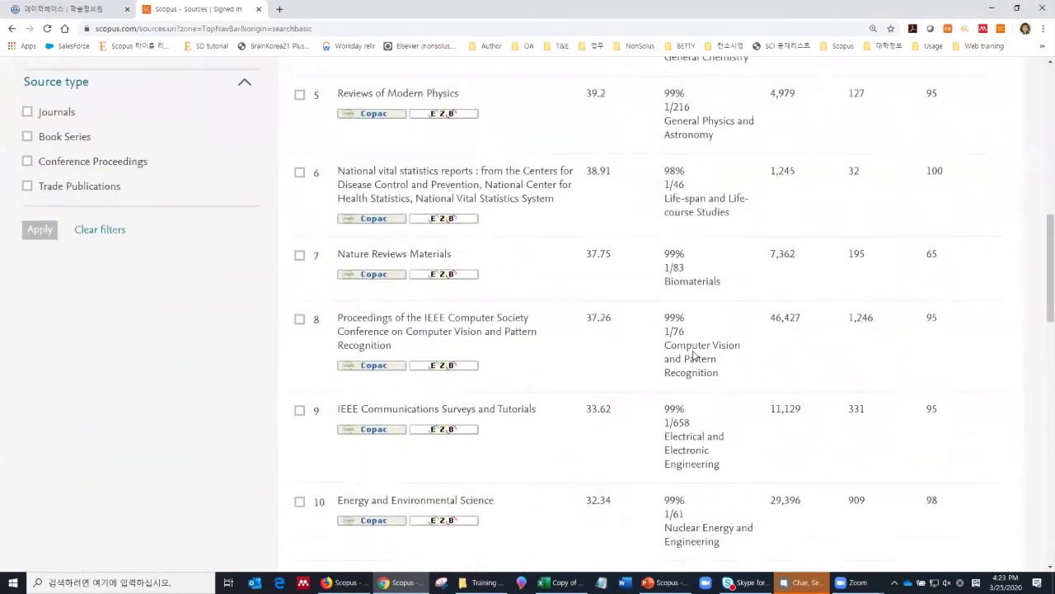
scroll(693, 354, up, 11)
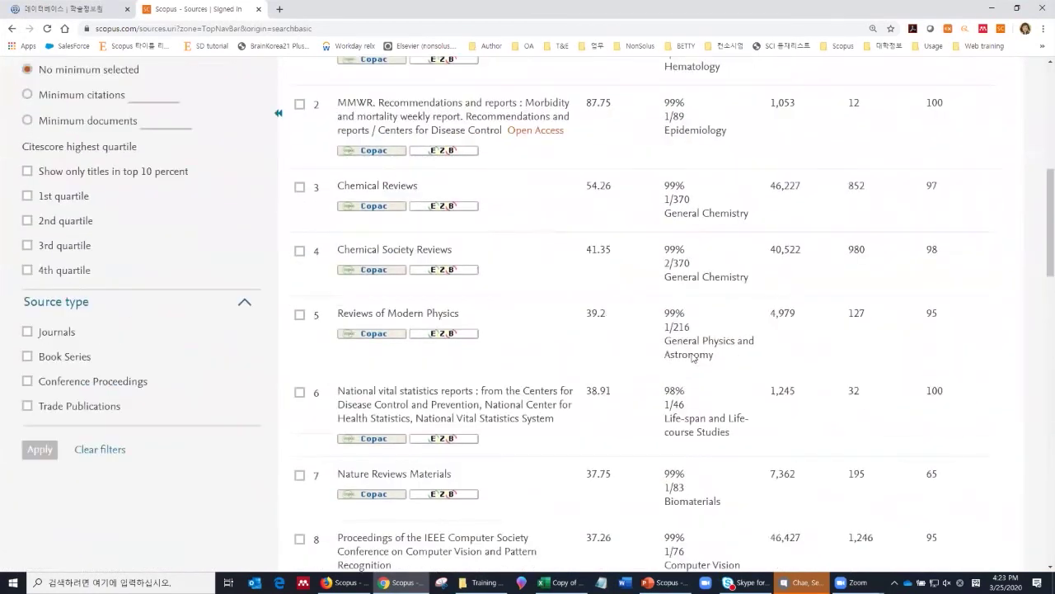
scroll(692, 354, up, 1)
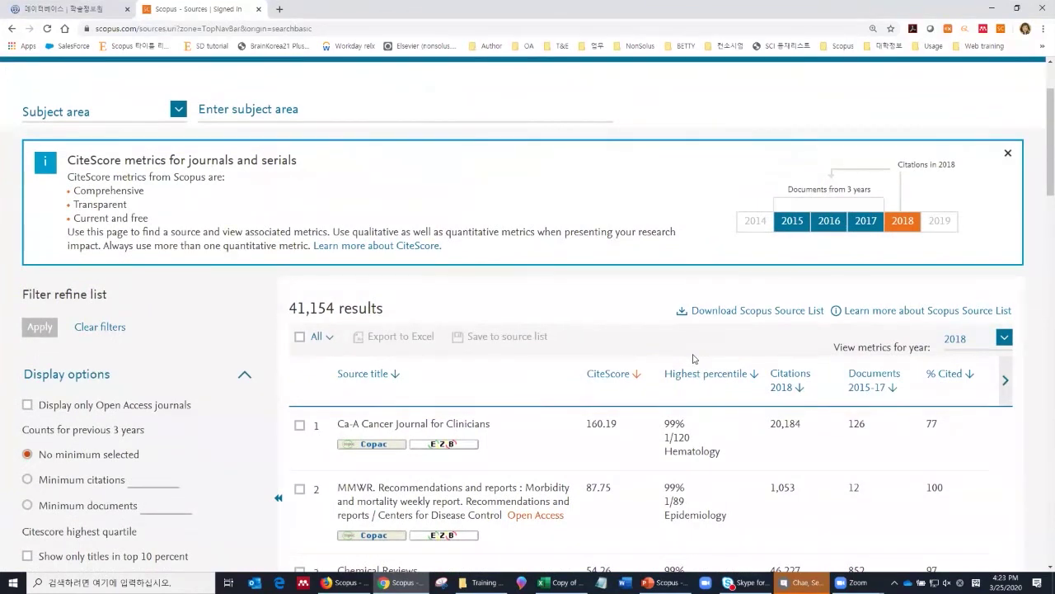
click(733, 310)
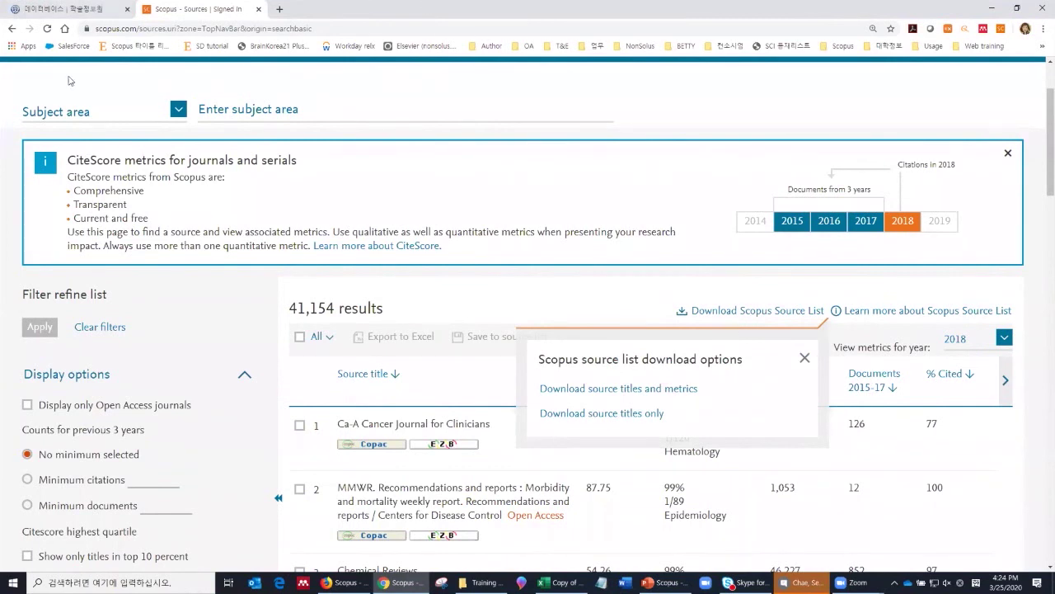
Step: Dismiss the download popup and set the source search type to Subject area
click(108, 113)
click(113, 120)
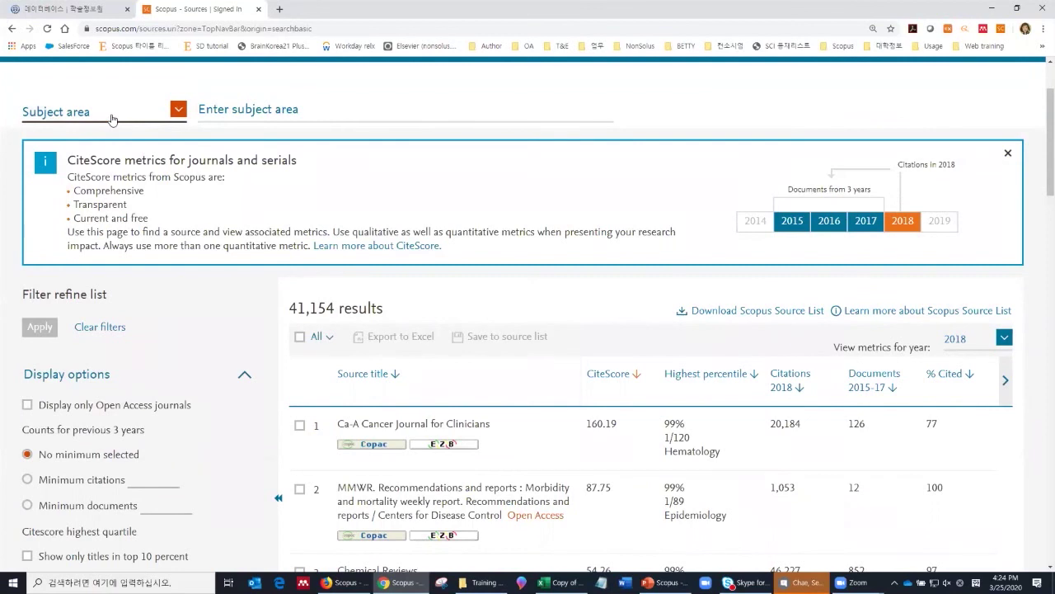
scroll(116, 132, up, 2)
click(106, 232)
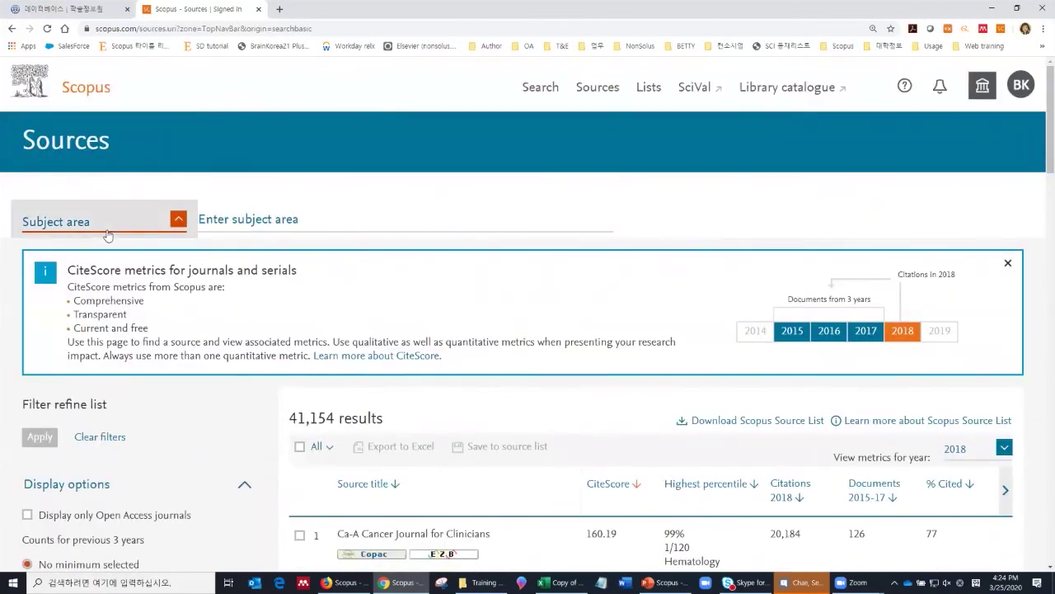
click(84, 228)
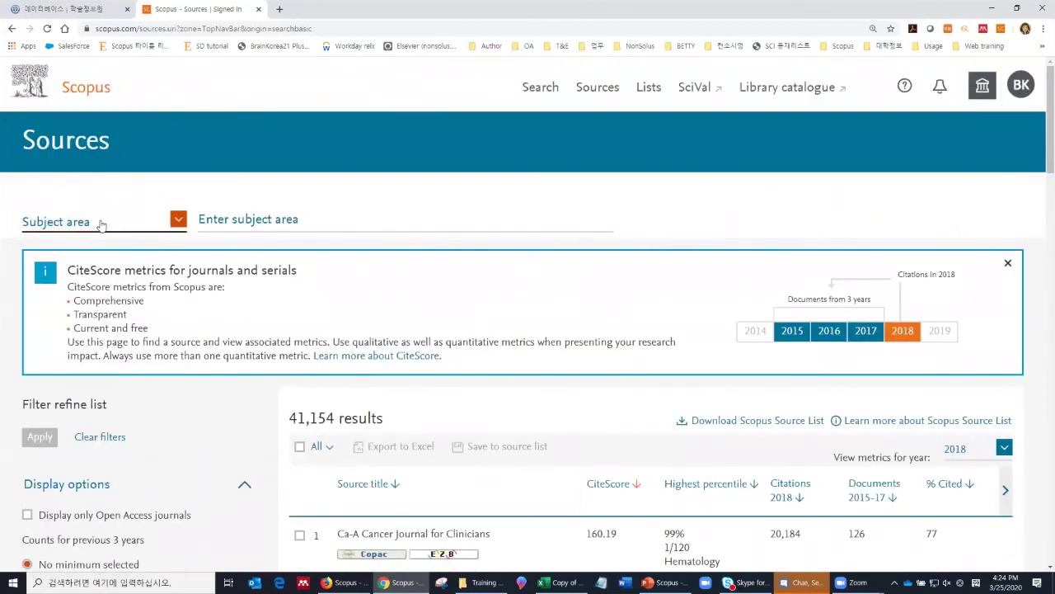
click(104, 228)
click(108, 228)
click(100, 227)
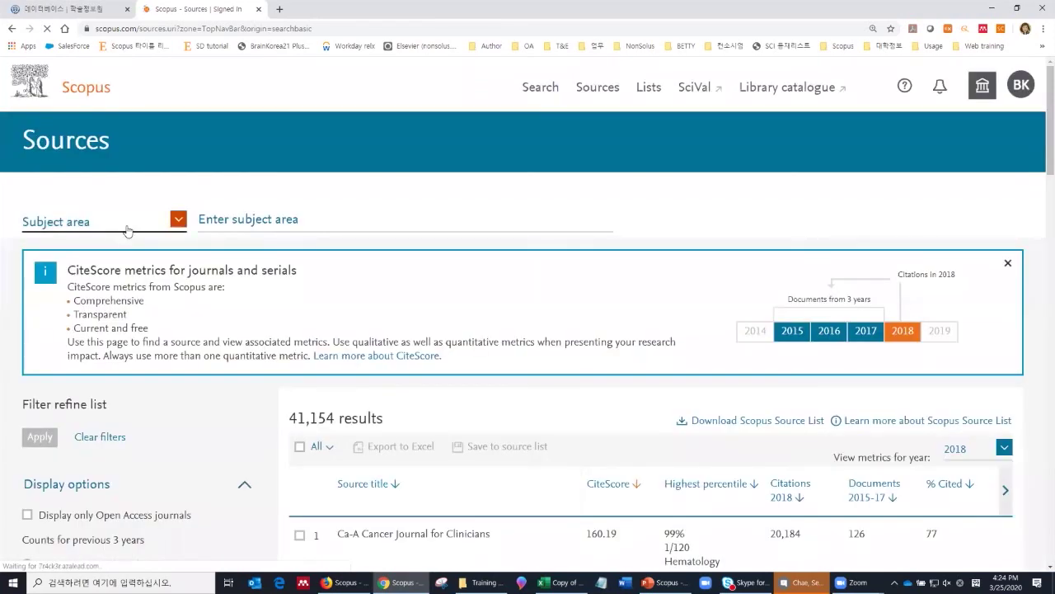
click(126, 229)
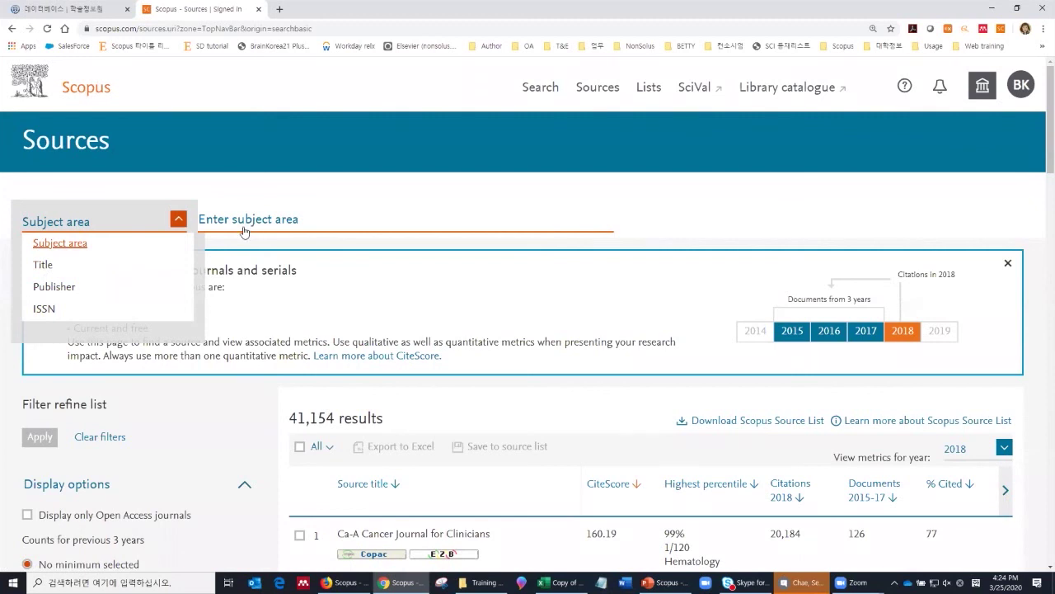
click(71, 246)
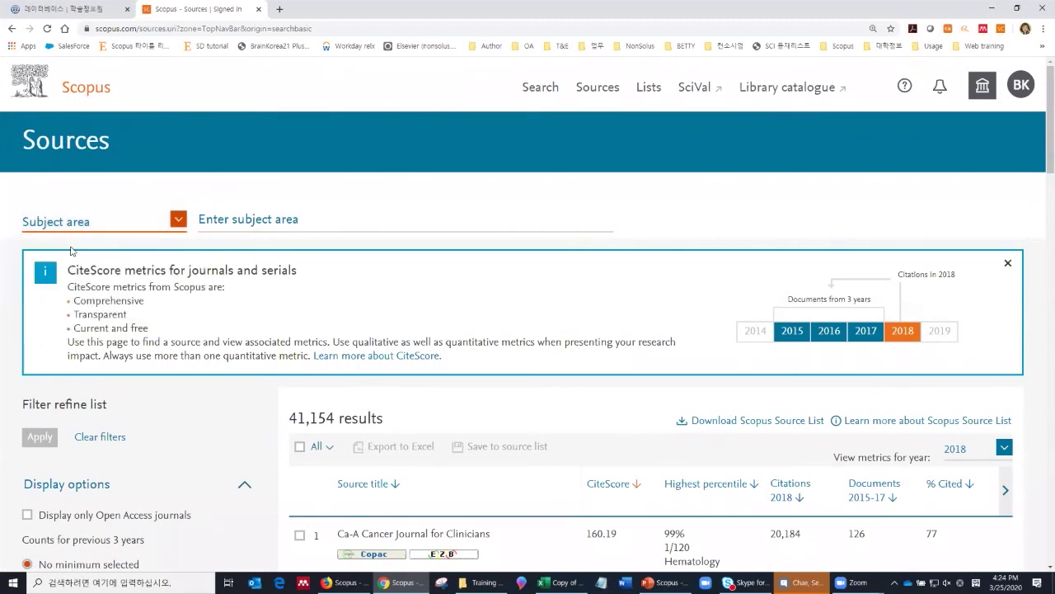
Step: Filter sources to the Infectious Diseases subject area via the 'infectious' search
click(246, 228)
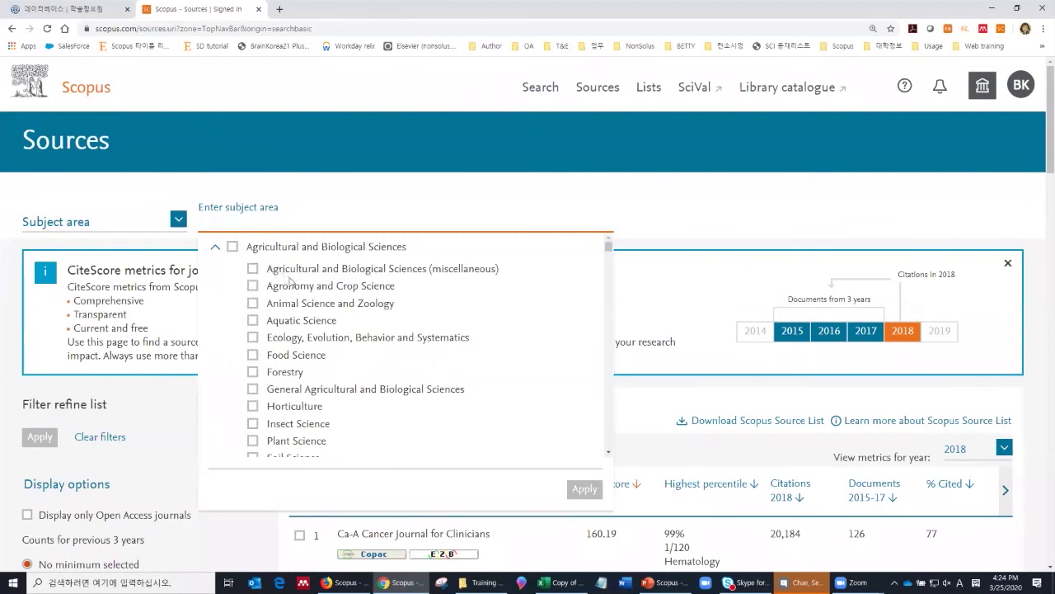
scroll(293, 289, down, 6)
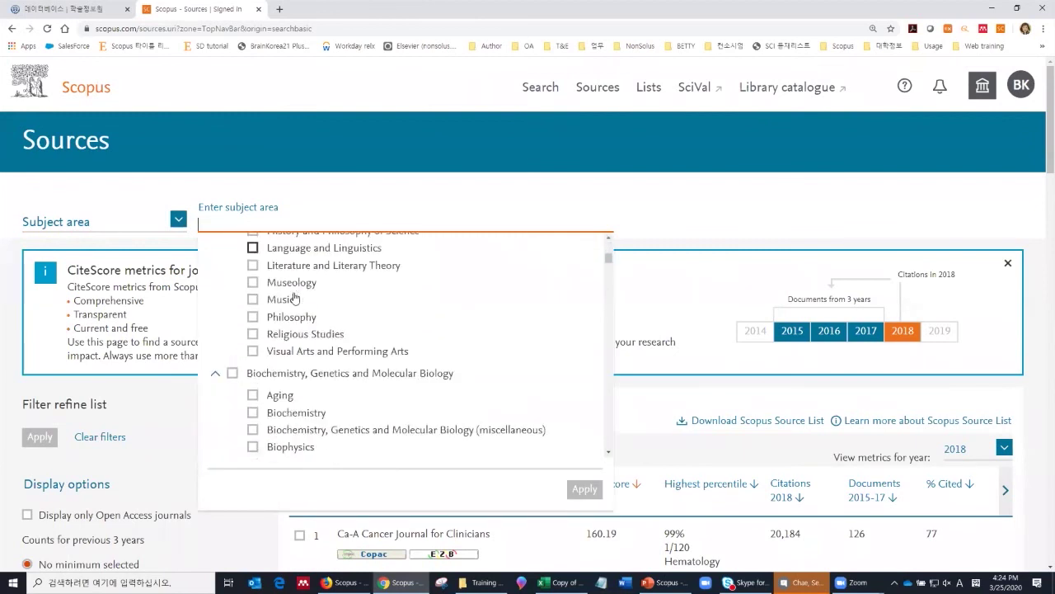
scroll(294, 301, down, 5)
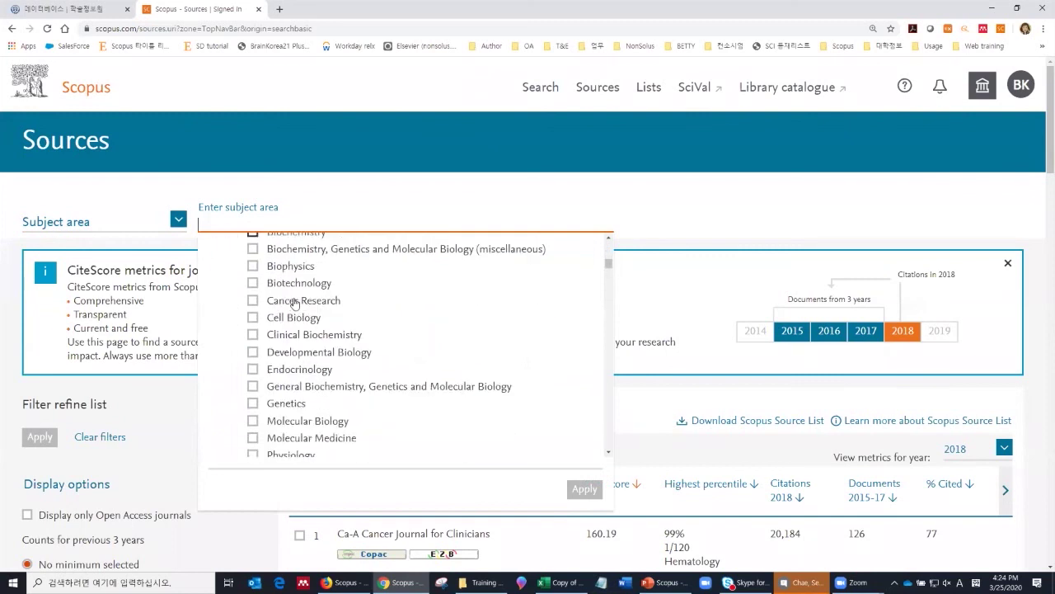
scroll(295, 304, down, 2)
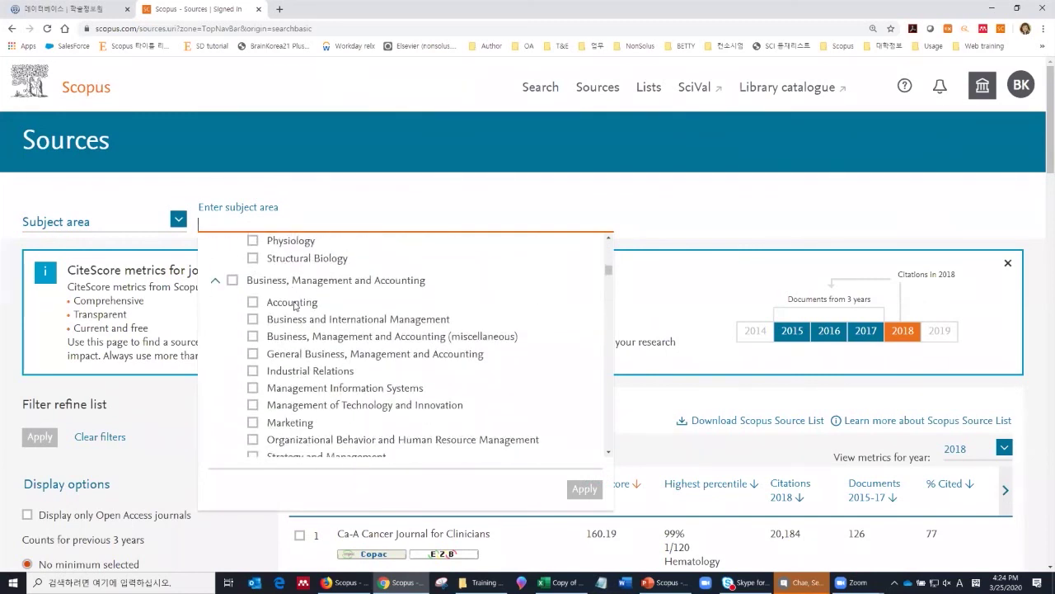
scroll(295, 305, down, 5)
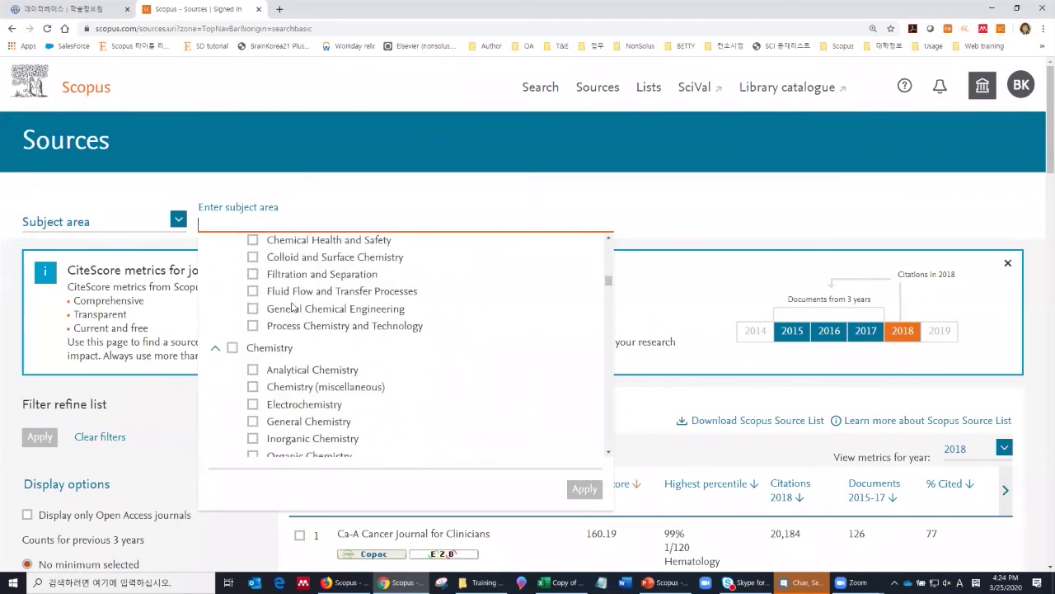
scroll(294, 306, down, 1)
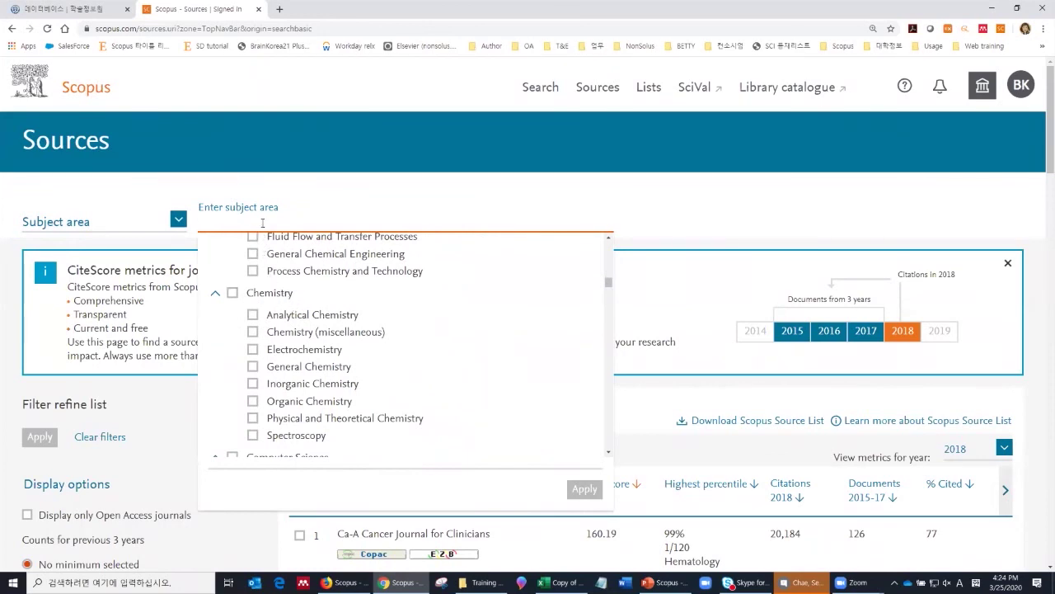
text(infectious)
click(252, 268)
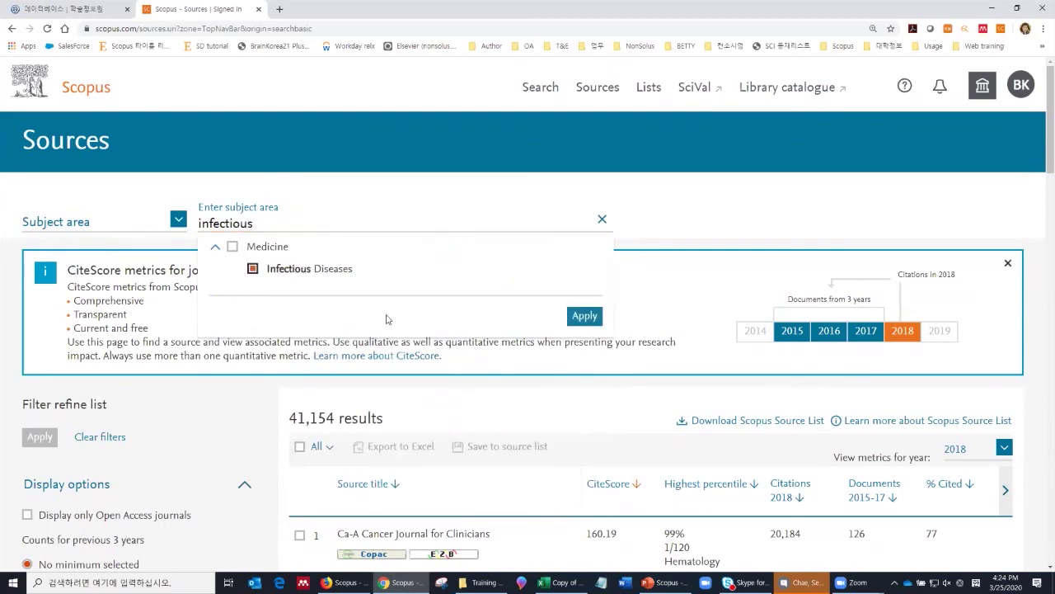
click(583, 317)
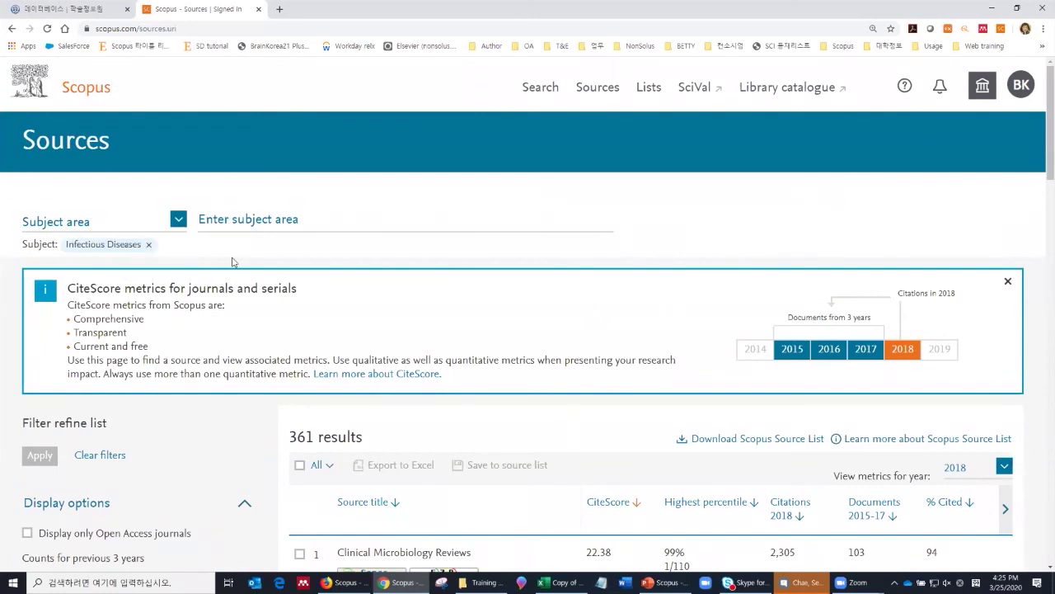
Step: Scroll through the 361 Infectious Diseases journals ranked by 2018 CiteScore
scroll(438, 292, down, 2)
scroll(439, 291, down, 1)
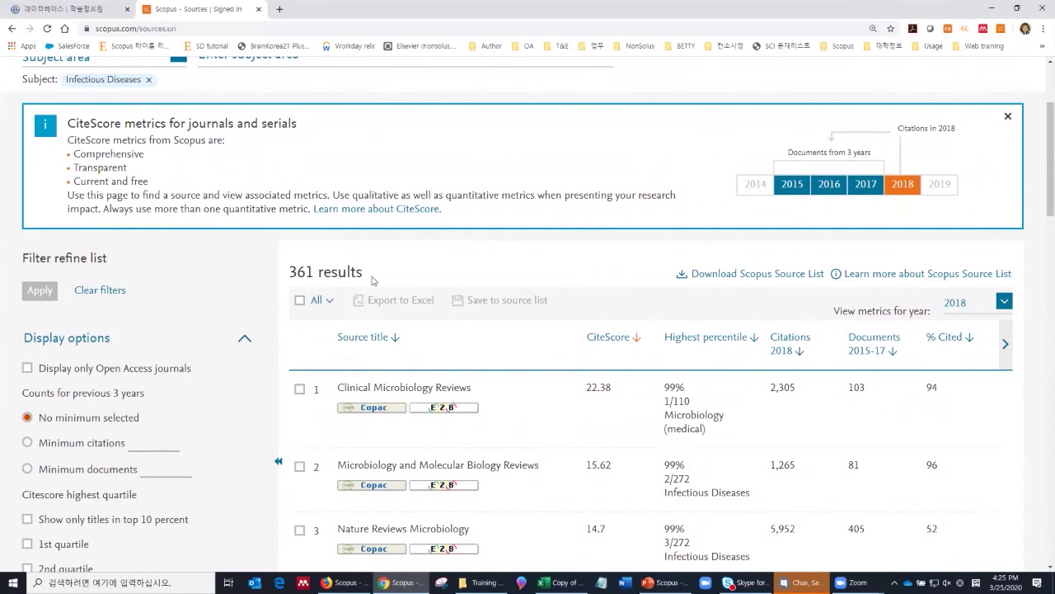
scroll(375, 283, down, 2)
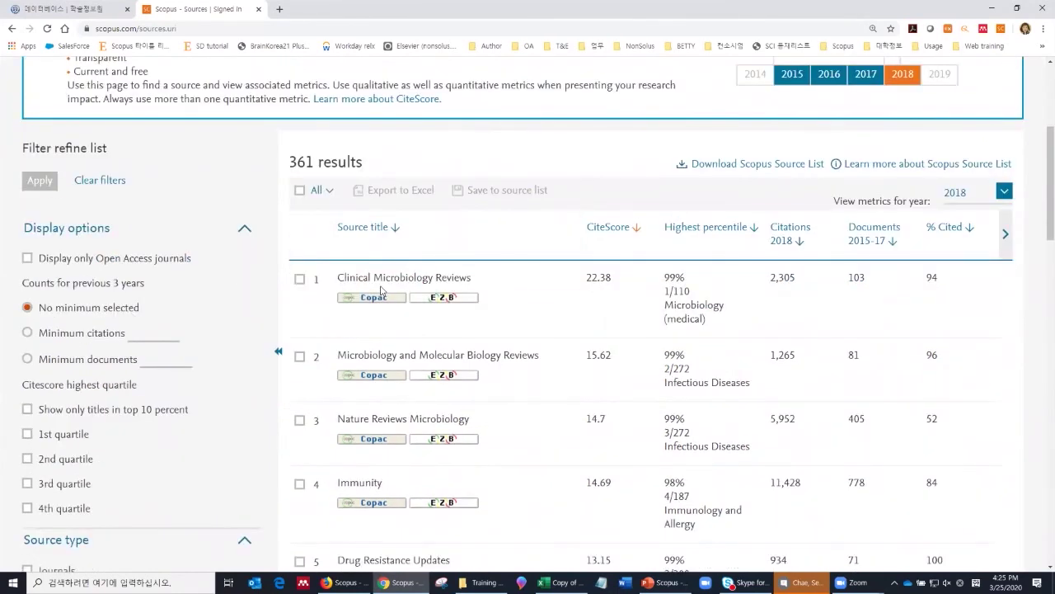
scroll(384, 290, down, 1)
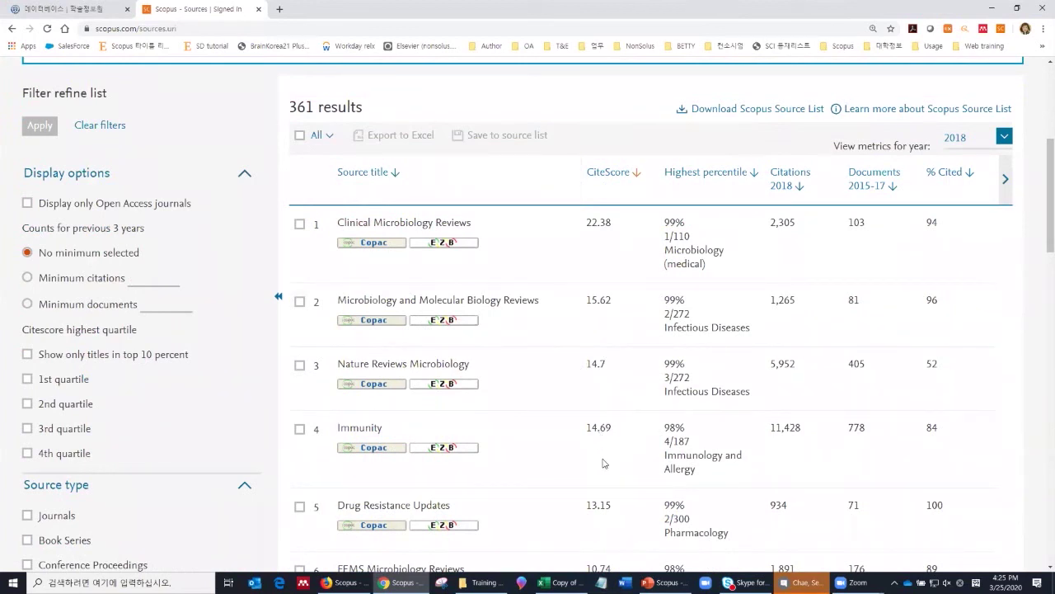
scroll(587, 396, down, 2)
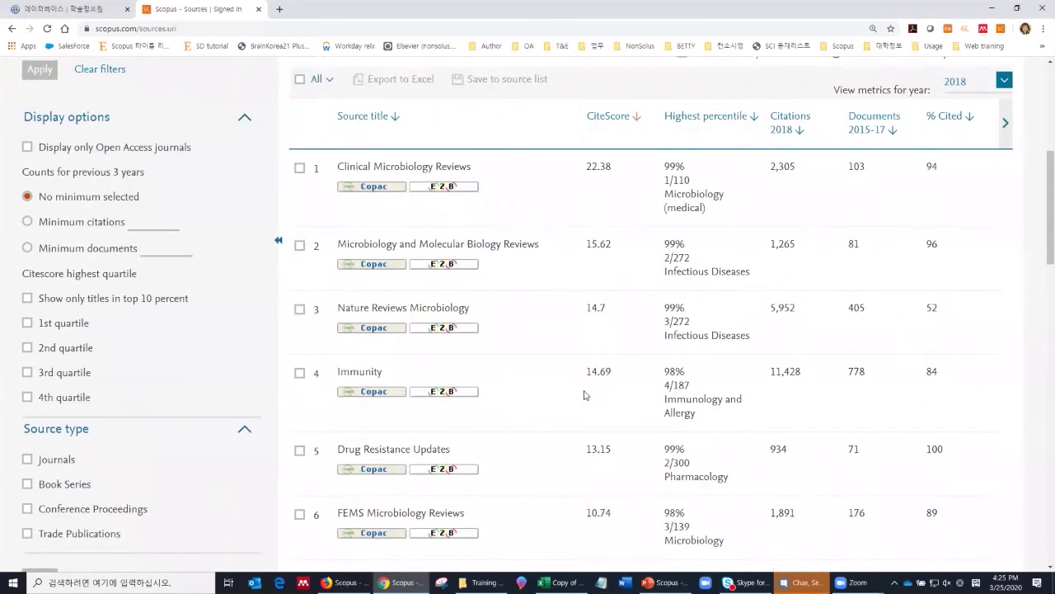
scroll(589, 399, down, 2)
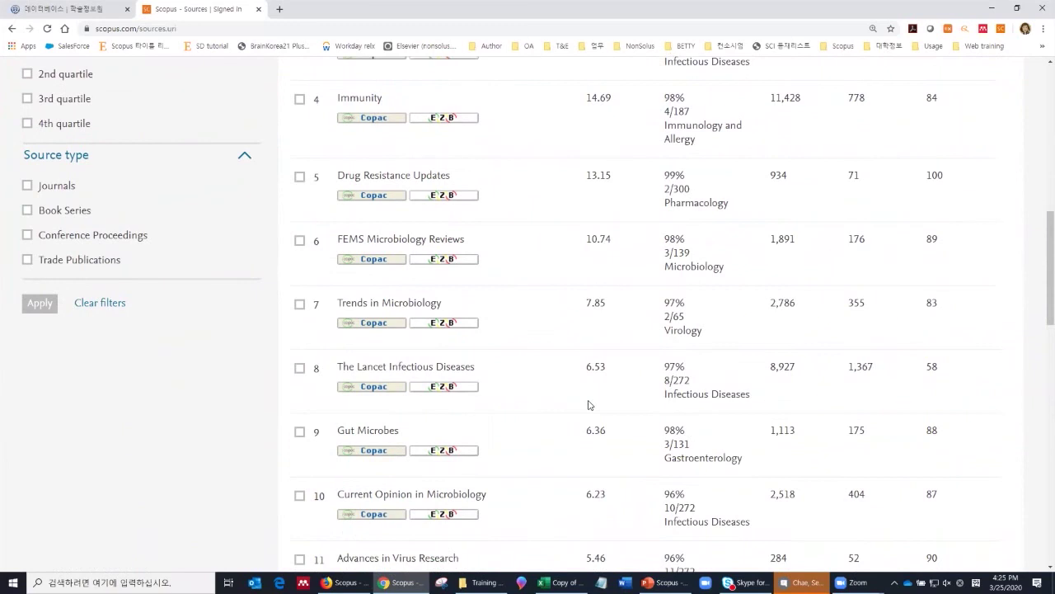
click(440, 370)
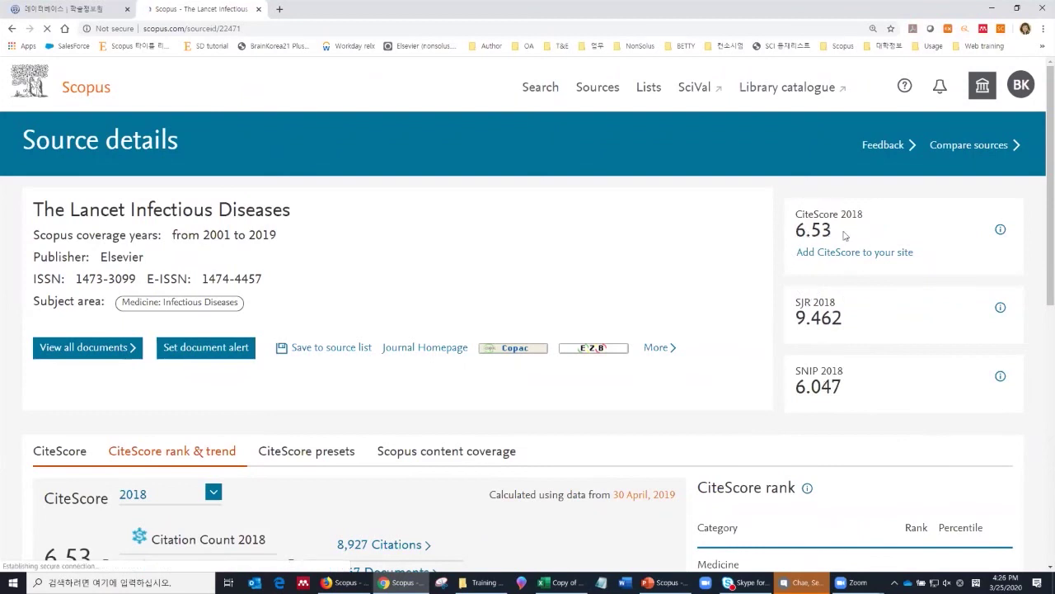
scroll(846, 239, down, 3)
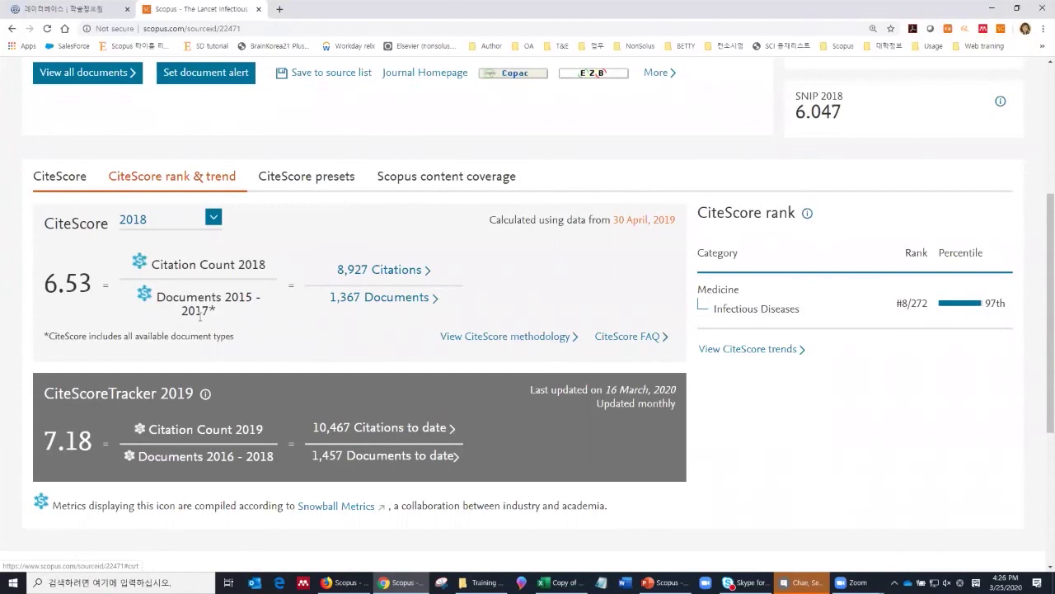
scroll(200, 318, up, 2)
scroll(203, 327, down, 1)
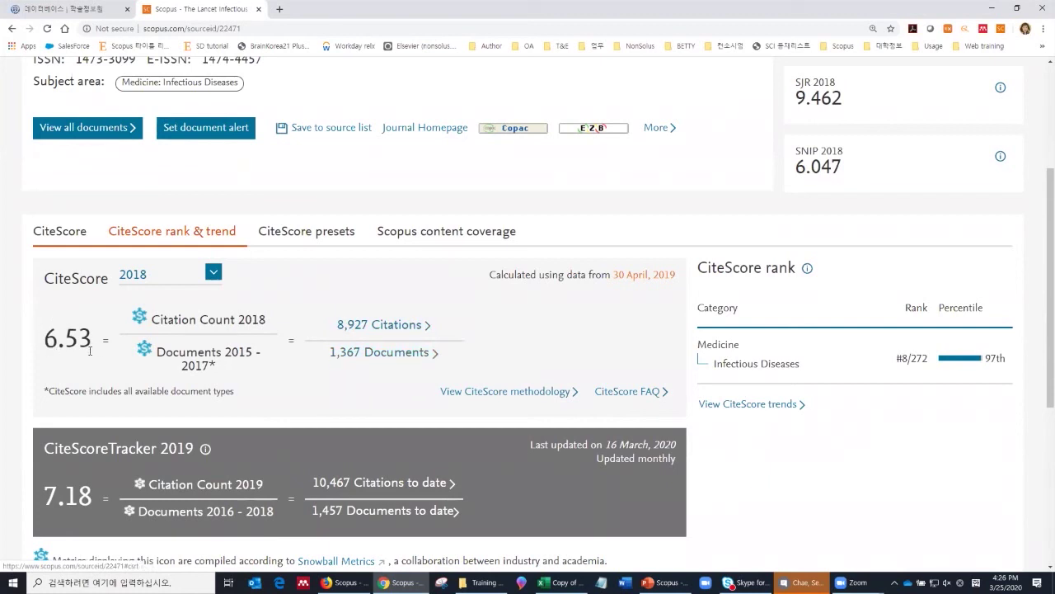
scroll(131, 150, up, 2)
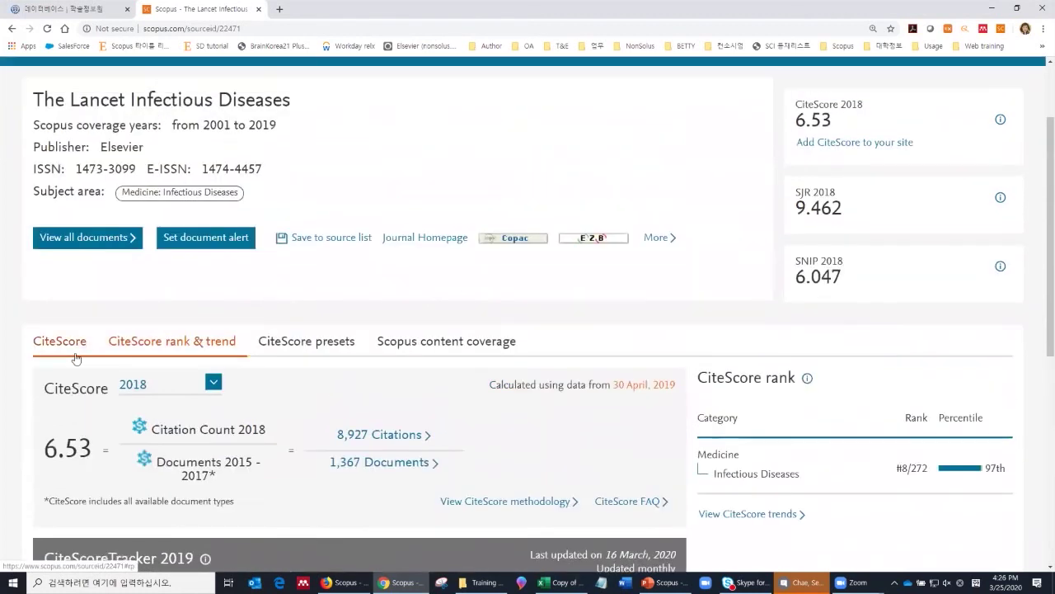
scroll(108, 332, down, 2)
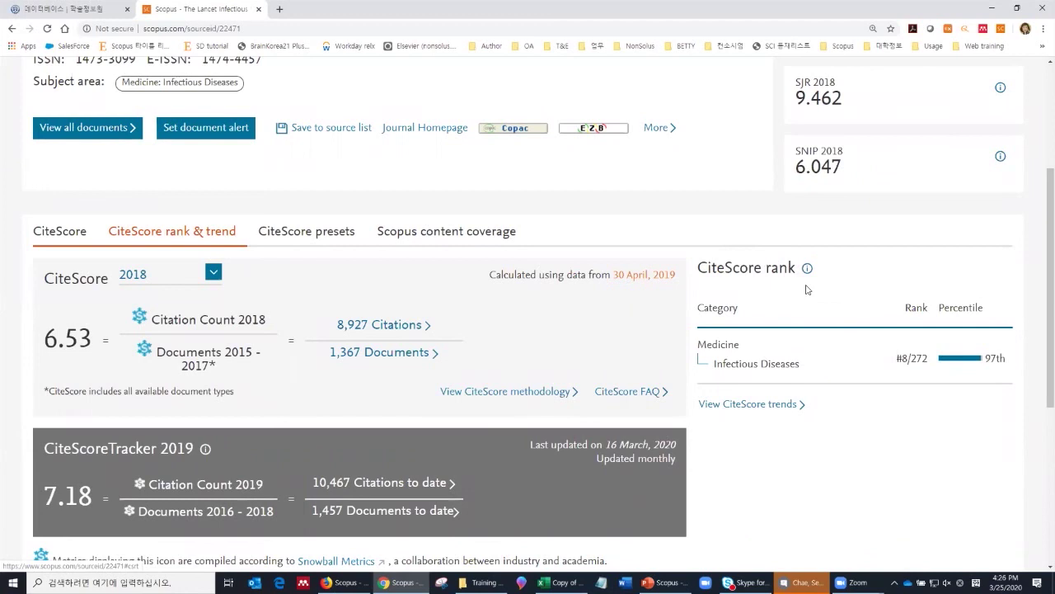
scroll(787, 434, up, 2)
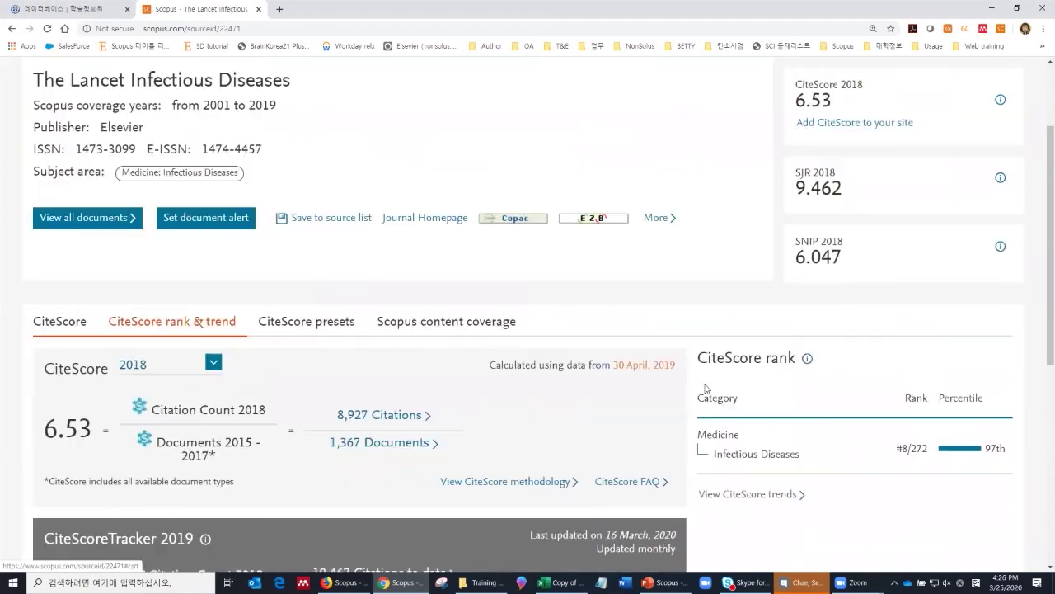
scroll(487, 231, down, 2)
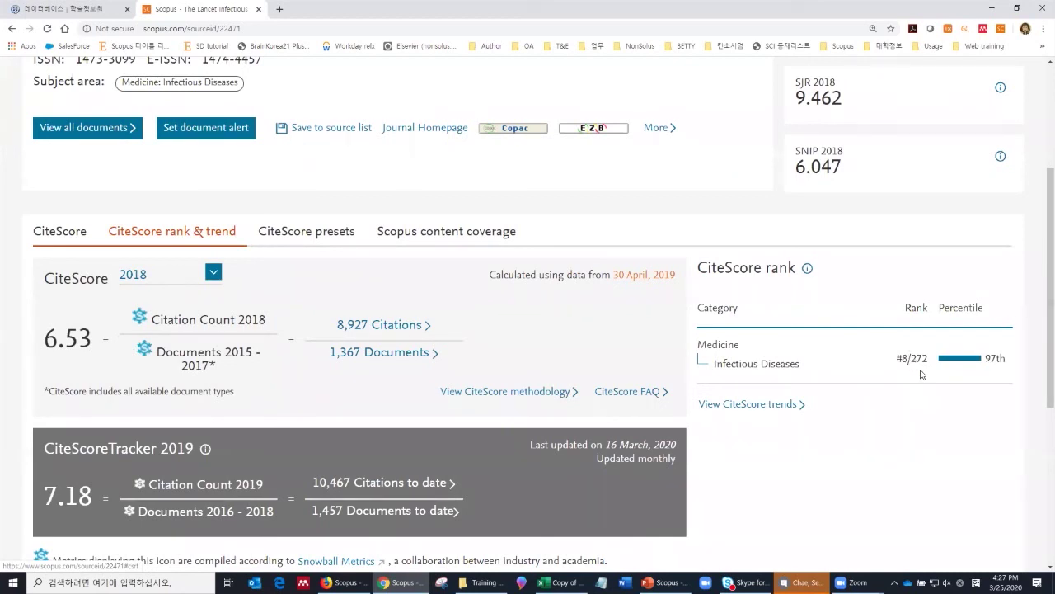
click(773, 404)
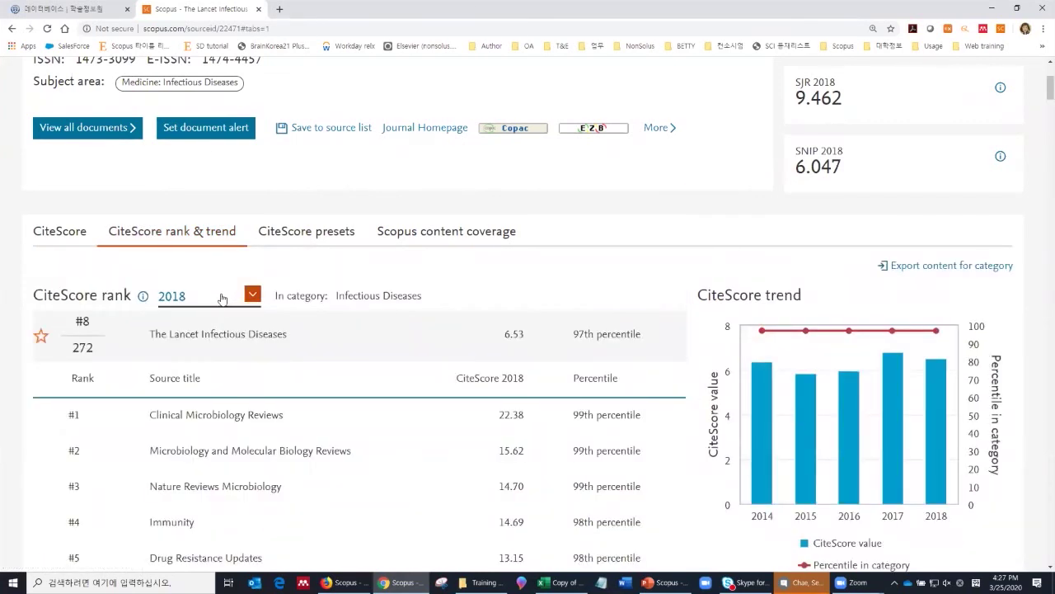
Step: Review The Lancet Infectious Diseases' CiteScore ranking (#8 of 272), then return to Document search
scroll(281, 304, down, 2)
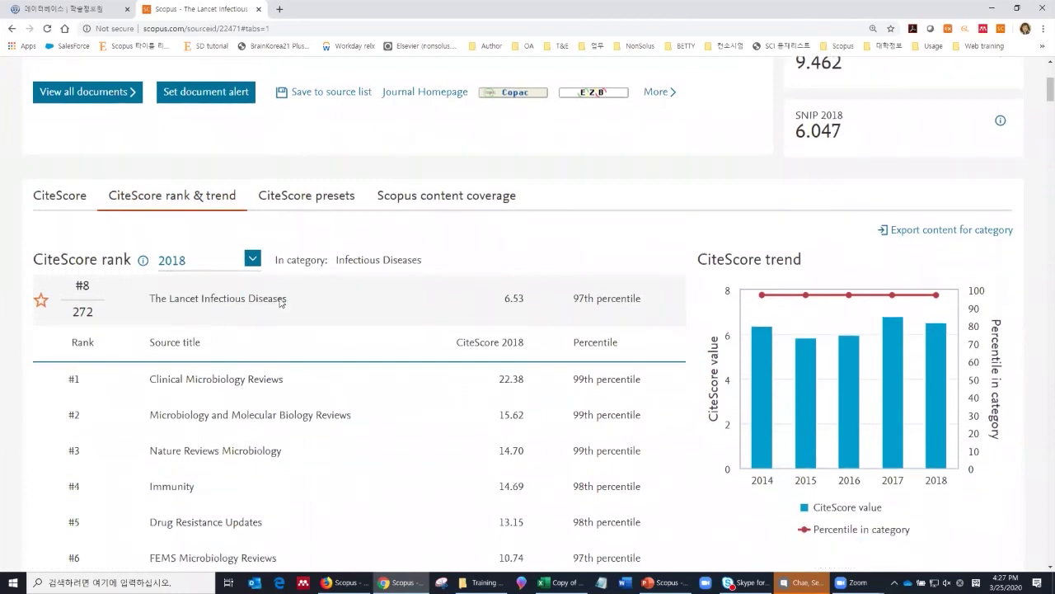
scroll(280, 304, down, 1)
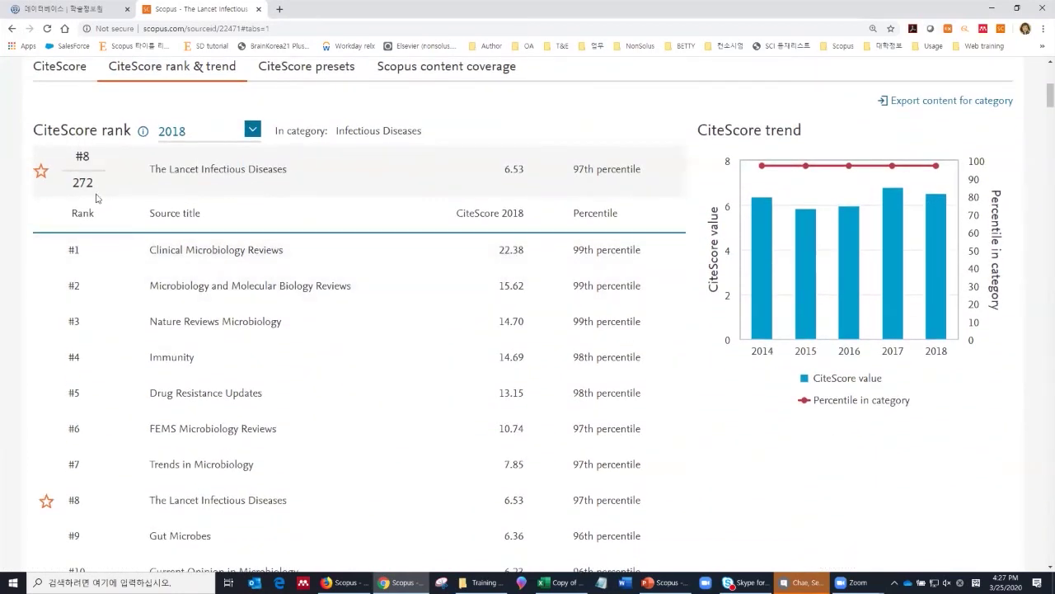
scroll(168, 260, down, 2)
scroll(169, 260, down, 3)
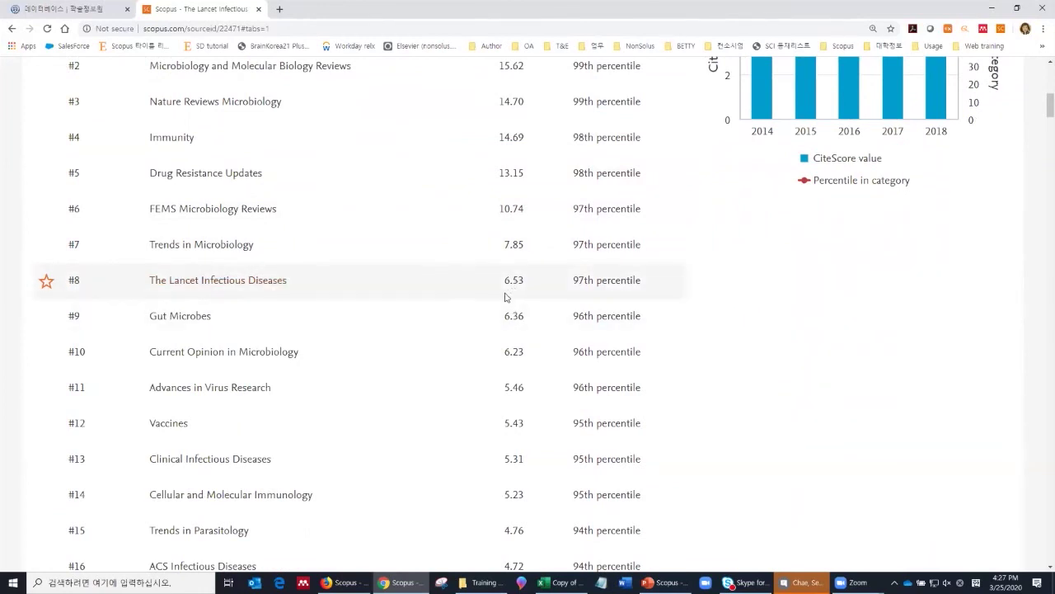
scroll(507, 297, up, 4)
scroll(509, 300, up, 1)
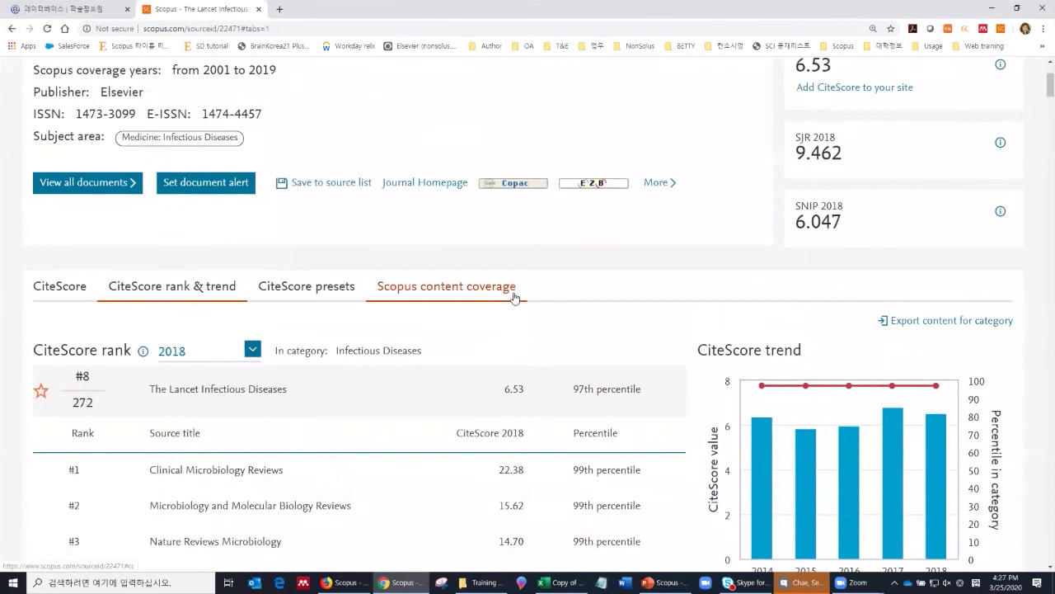
scroll(509, 295, up, 1)
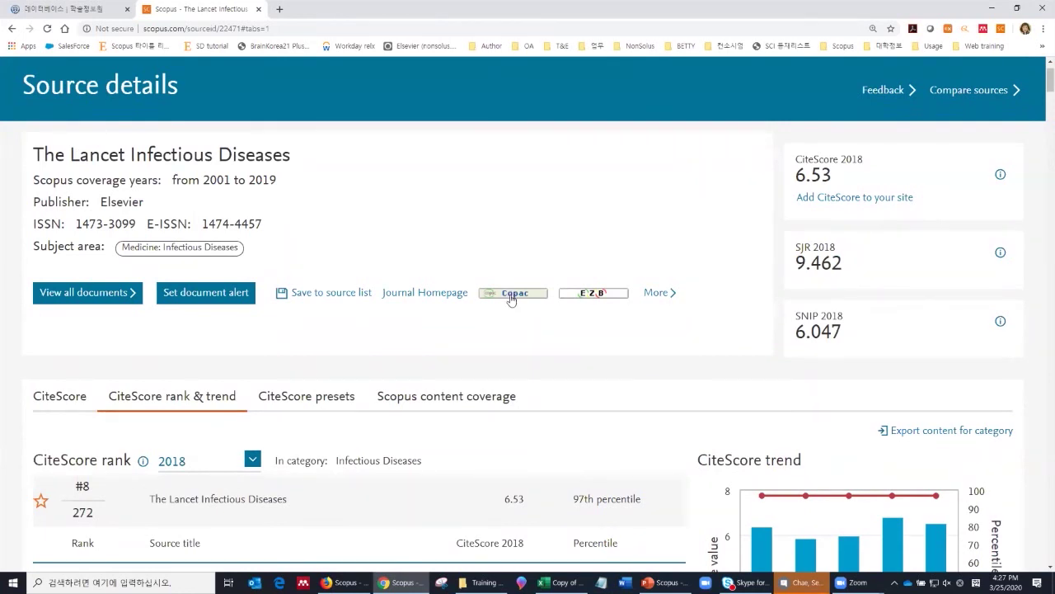
scroll(508, 304, down, 2)
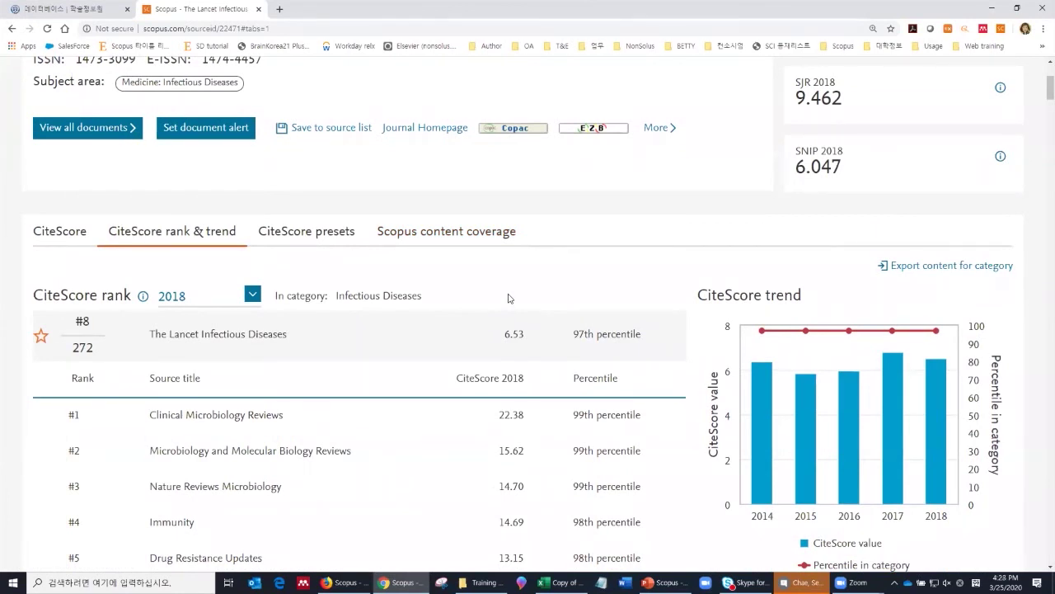
scroll(511, 297, up, 3)
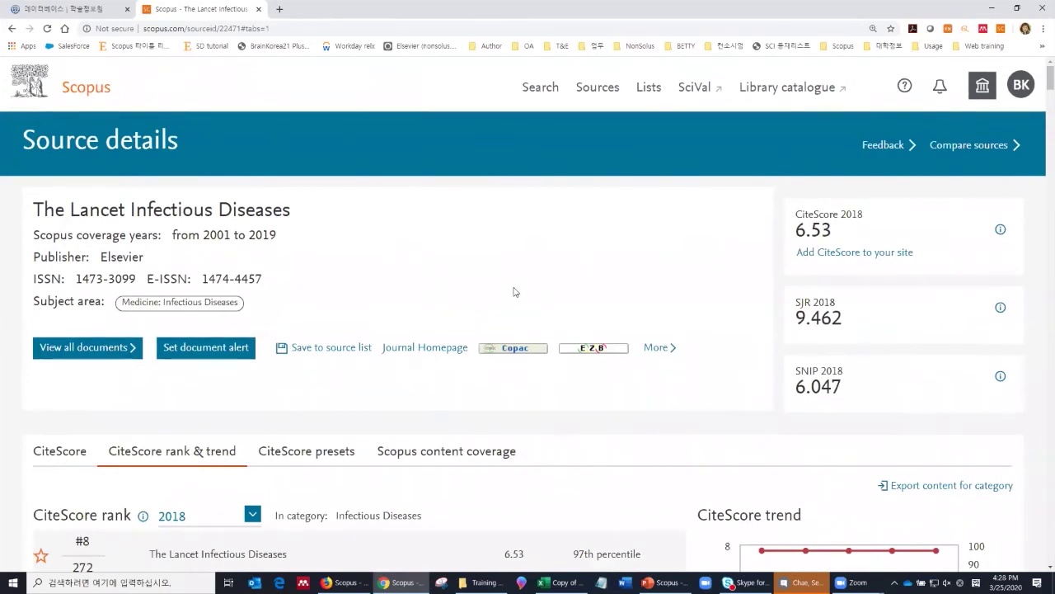
click(545, 92)
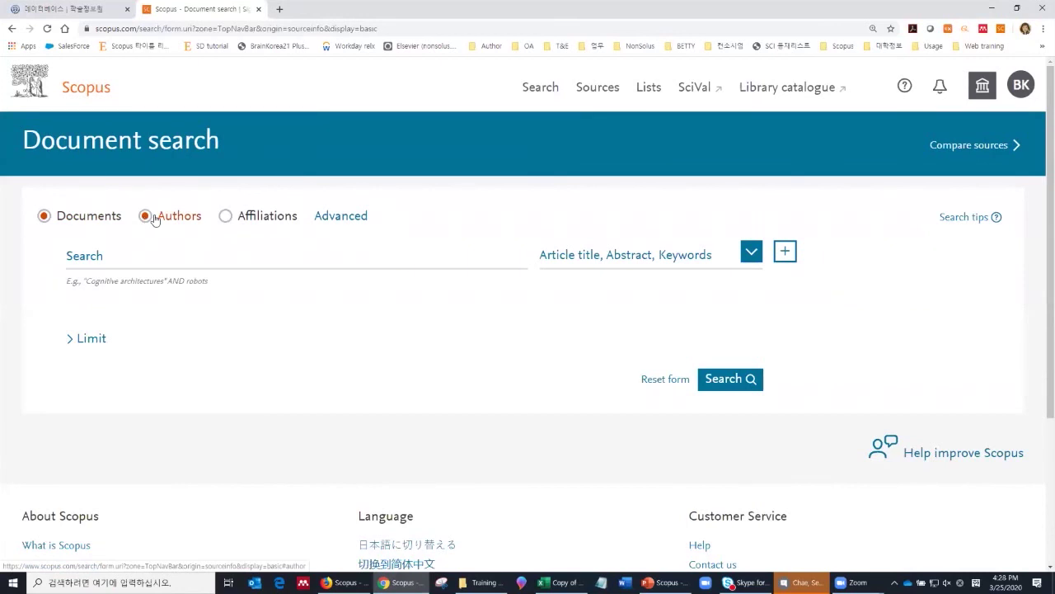
Step: Try the Authors option, then click into the search box and show the searchable field list
click(224, 218)
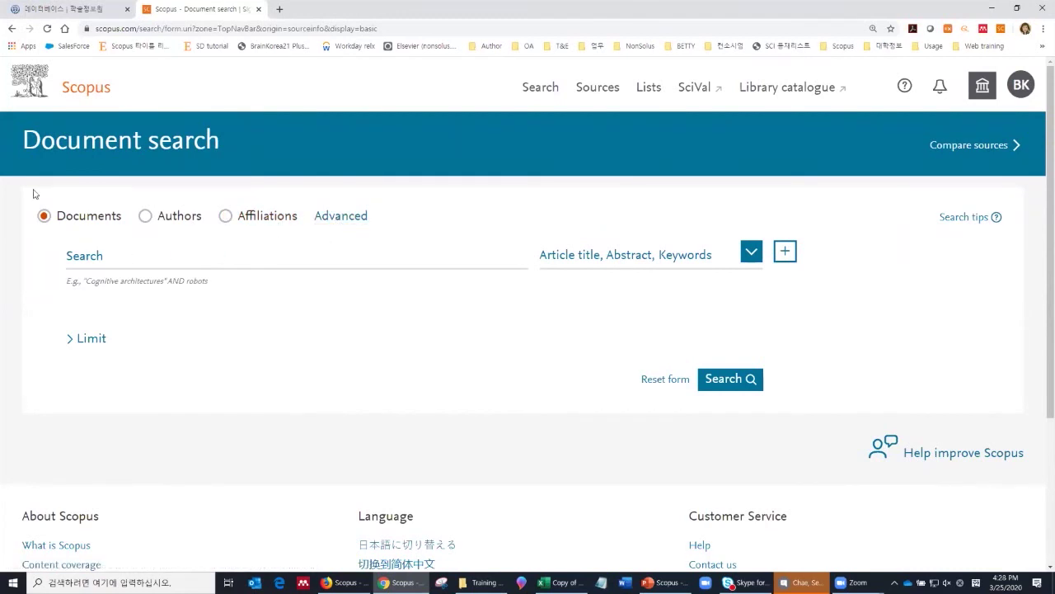
click(99, 260)
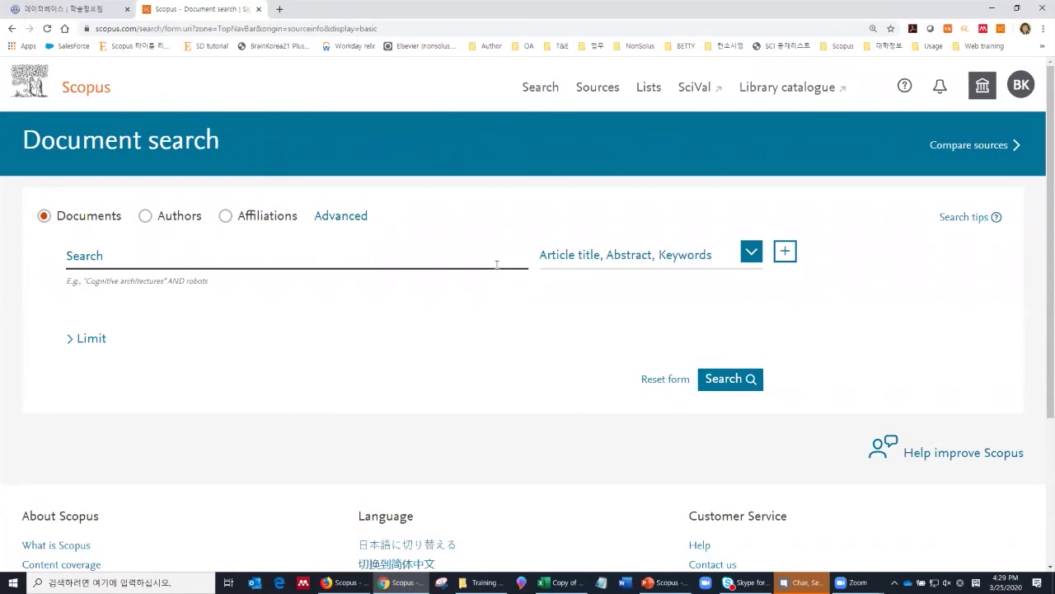
click(563, 255)
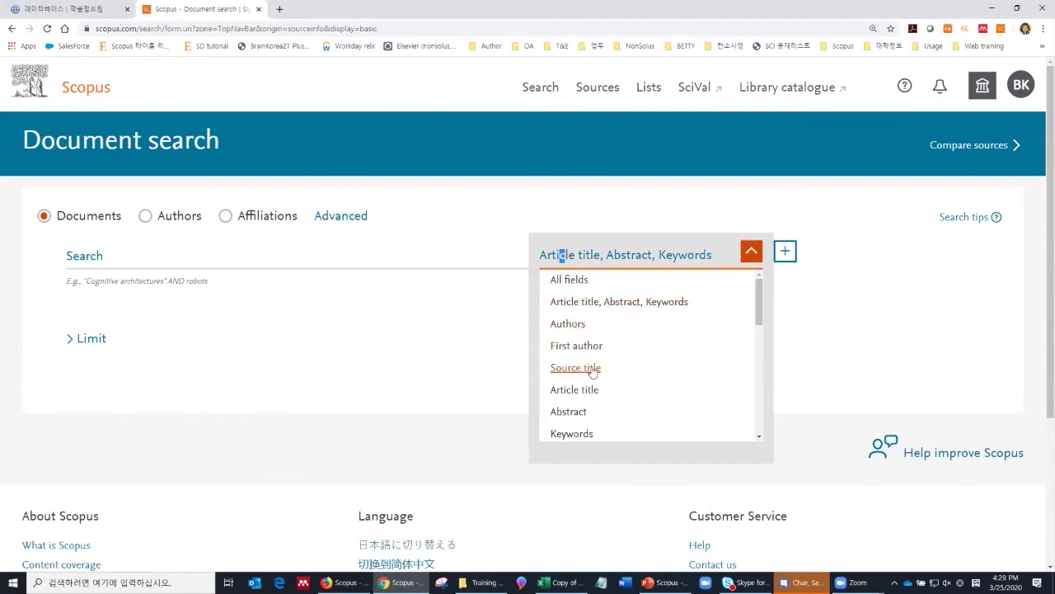
Step: Browse the field options and keep Article title, Abstract, Keywords as the search field
scroll(592, 372, down, 3)
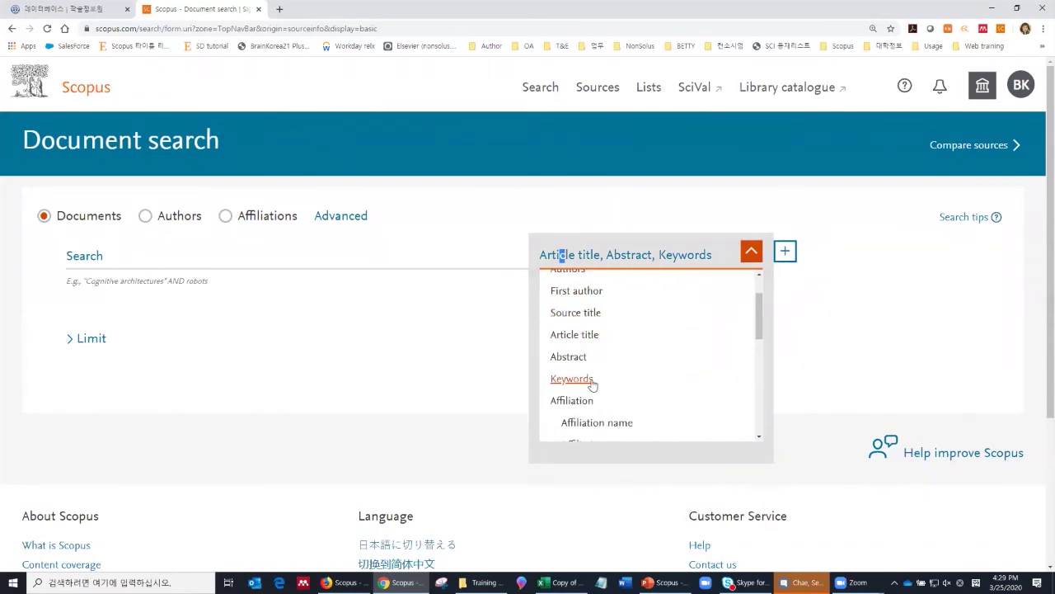
scroll(591, 360, down, 3)
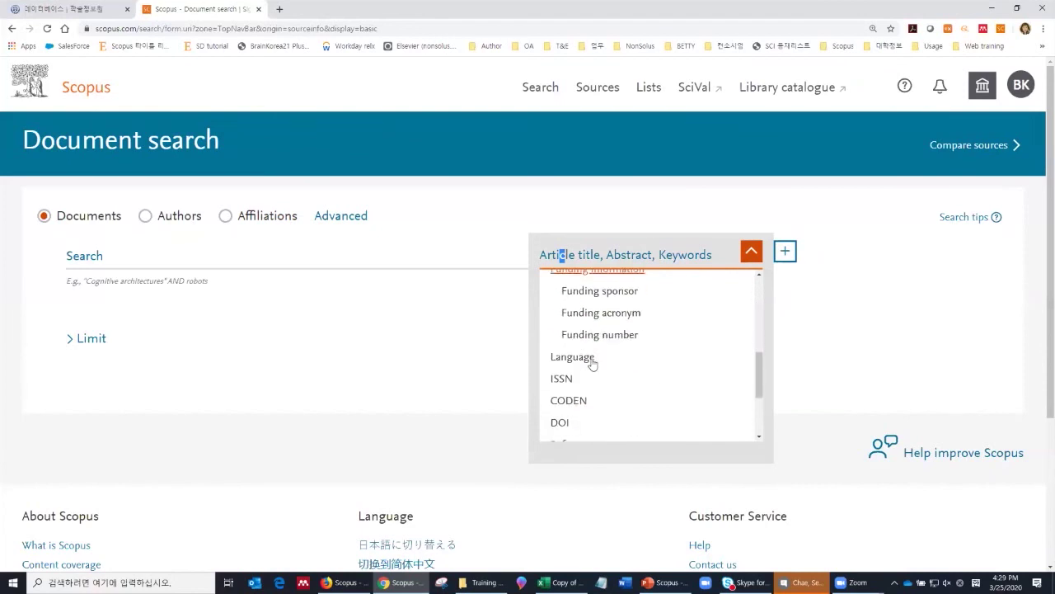
scroll(591, 367, down, 2)
scroll(592, 369, down, 3)
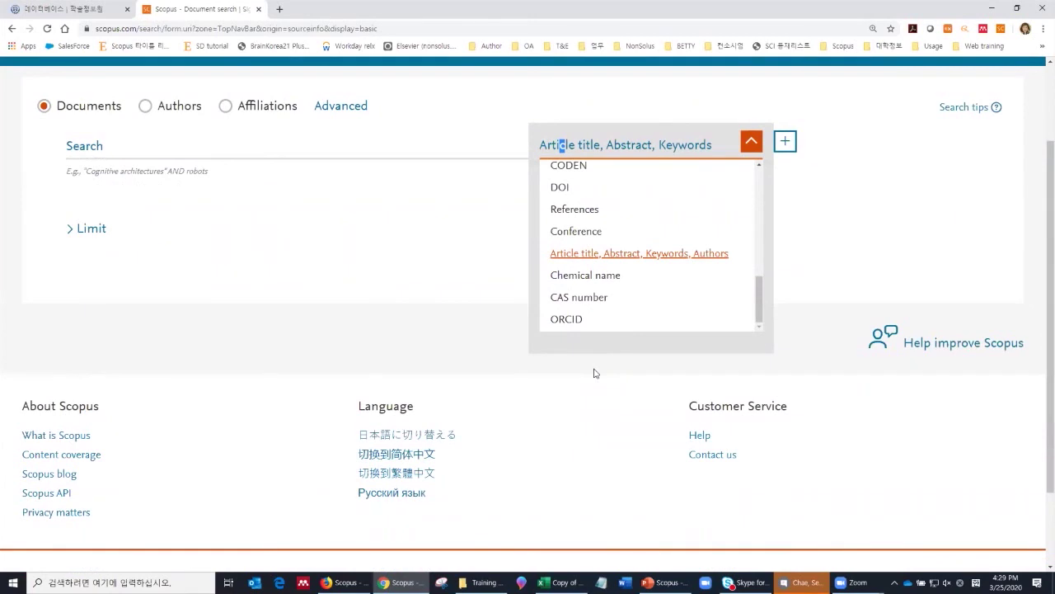
scroll(590, 272, up, 10)
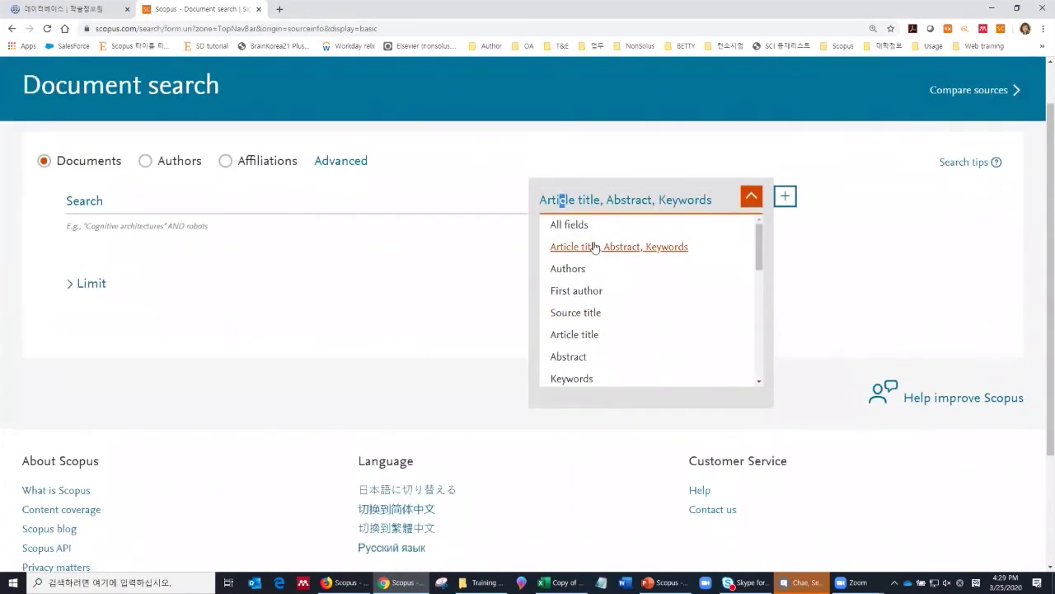
click(594, 246)
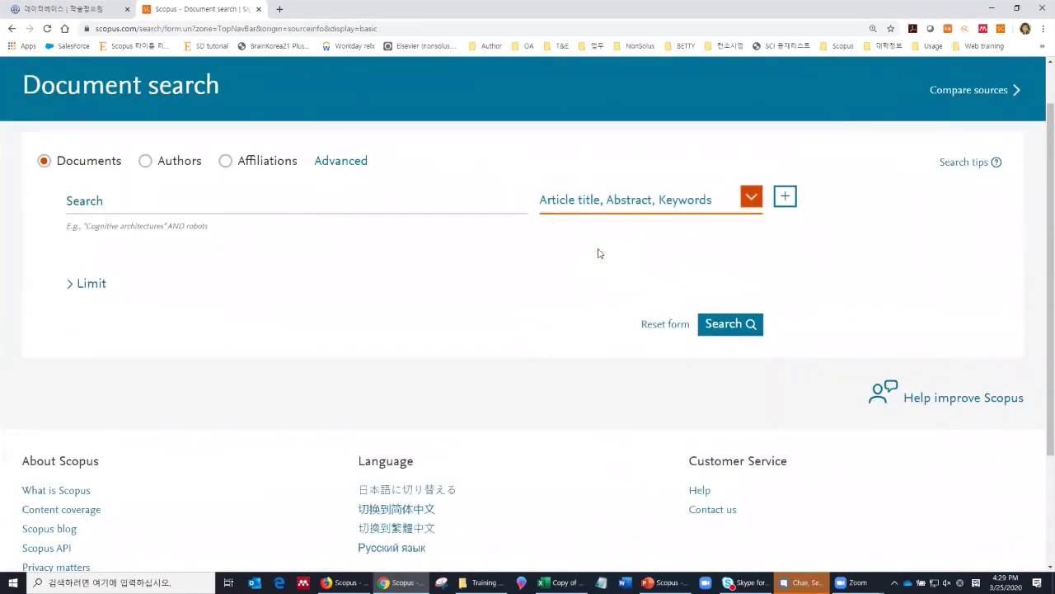
Step: Add two AND-joined search rows and switch the second row's field to Source title
click(784, 196)
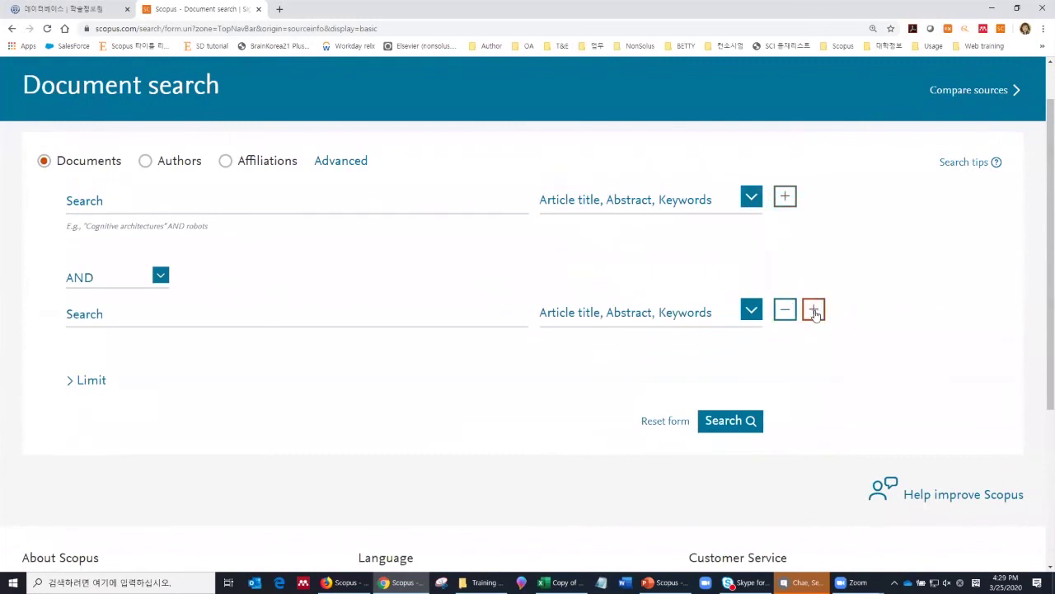
click(813, 311)
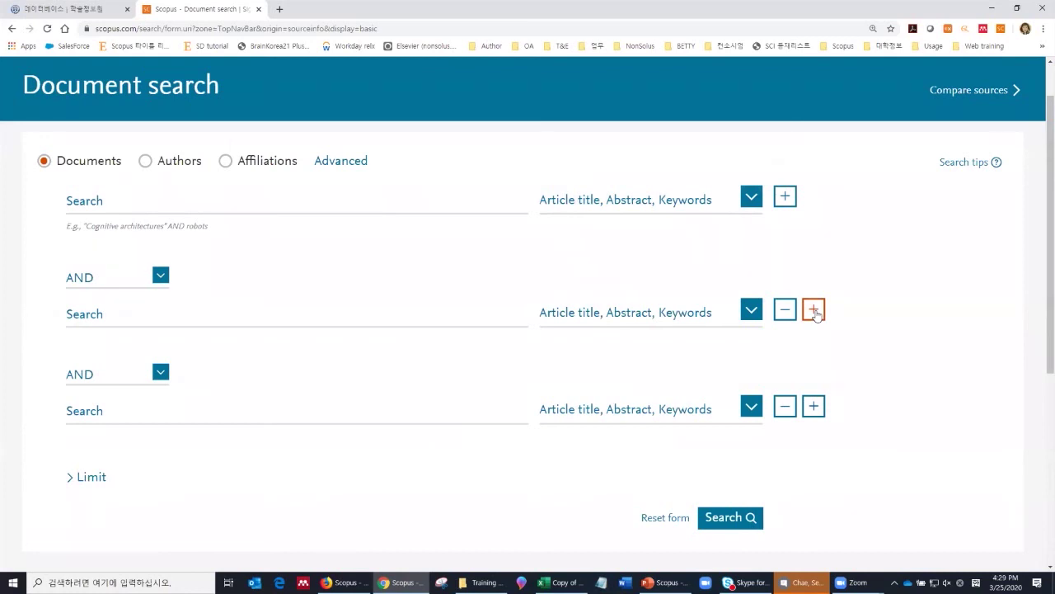
click(648, 328)
click(576, 425)
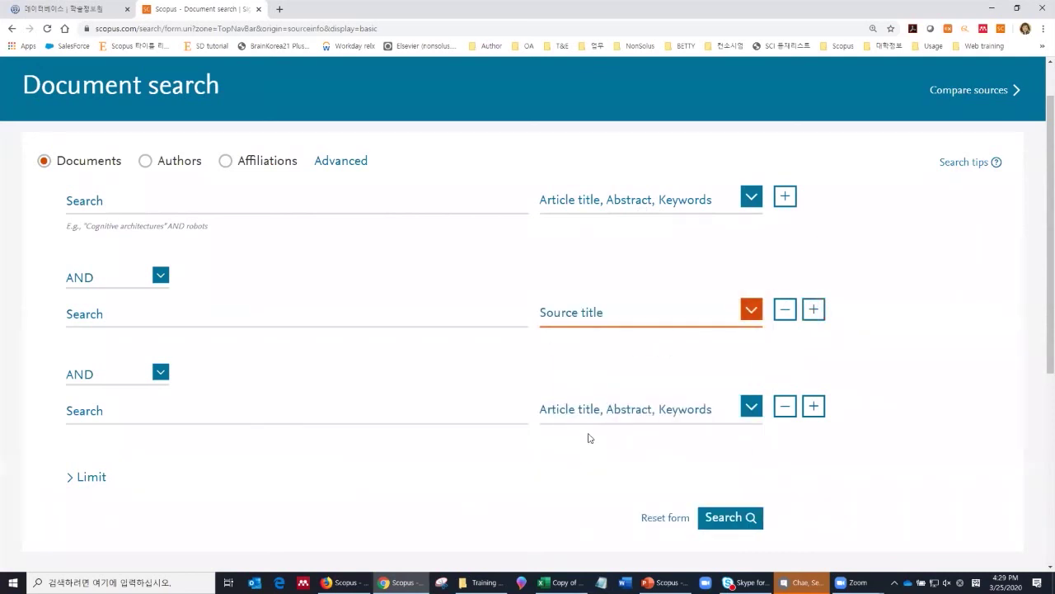
Step: Remove the extra search rows, leaving a single search box
click(784, 310)
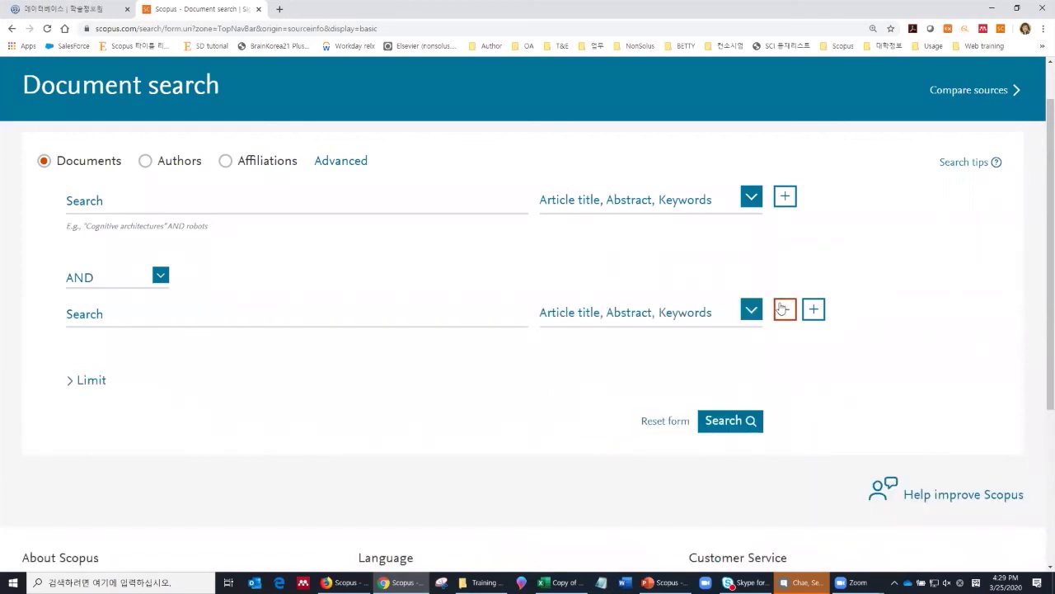
click(784, 310)
click(511, 211)
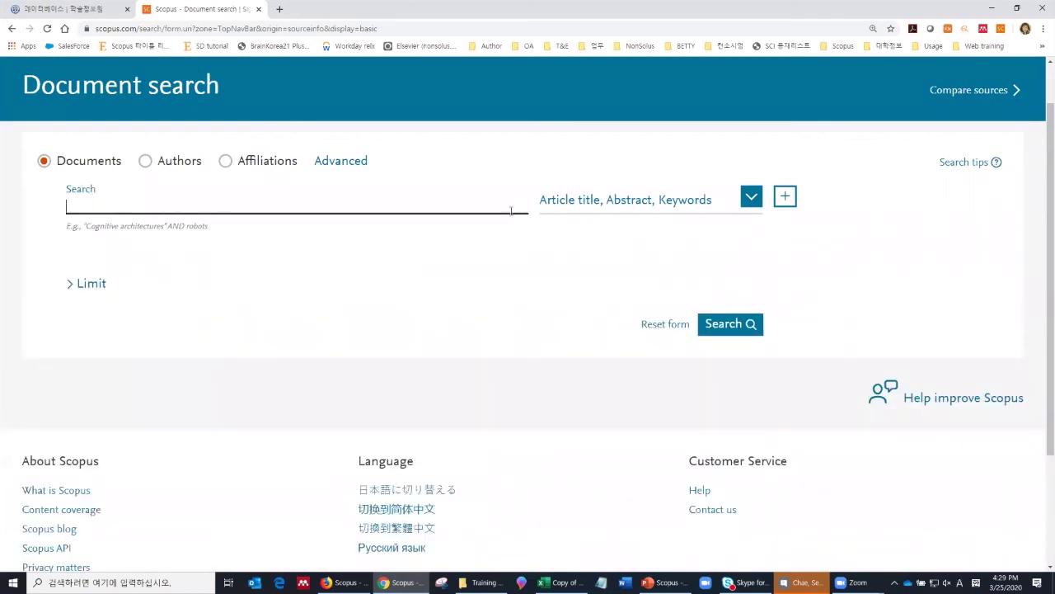
Step: Enter the query "Corona Virus" OR coronavirus, followed by AND NOT
text("Corona Virus" OR corona)
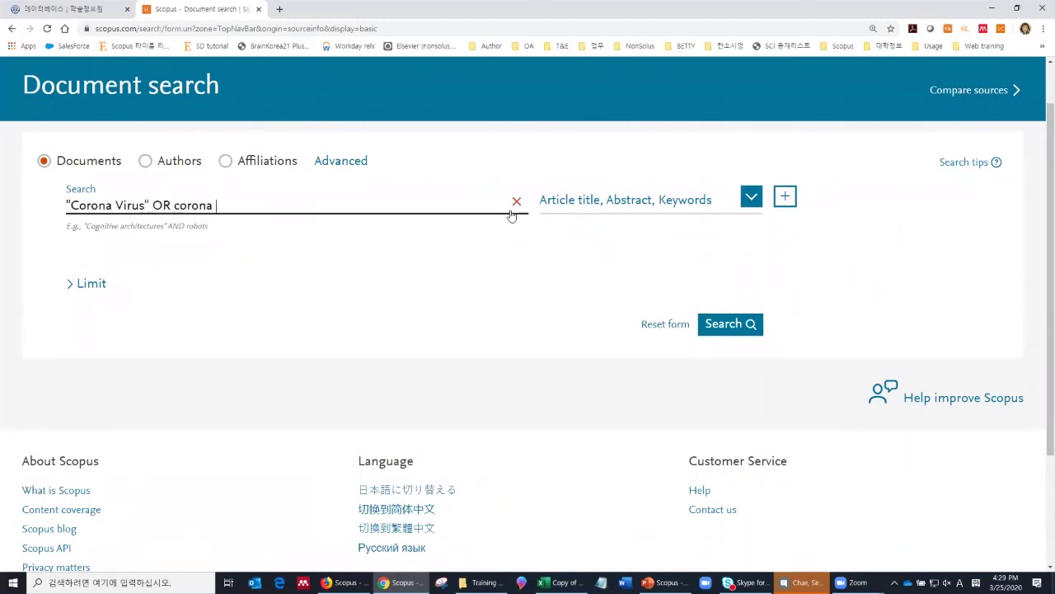
text(virus)
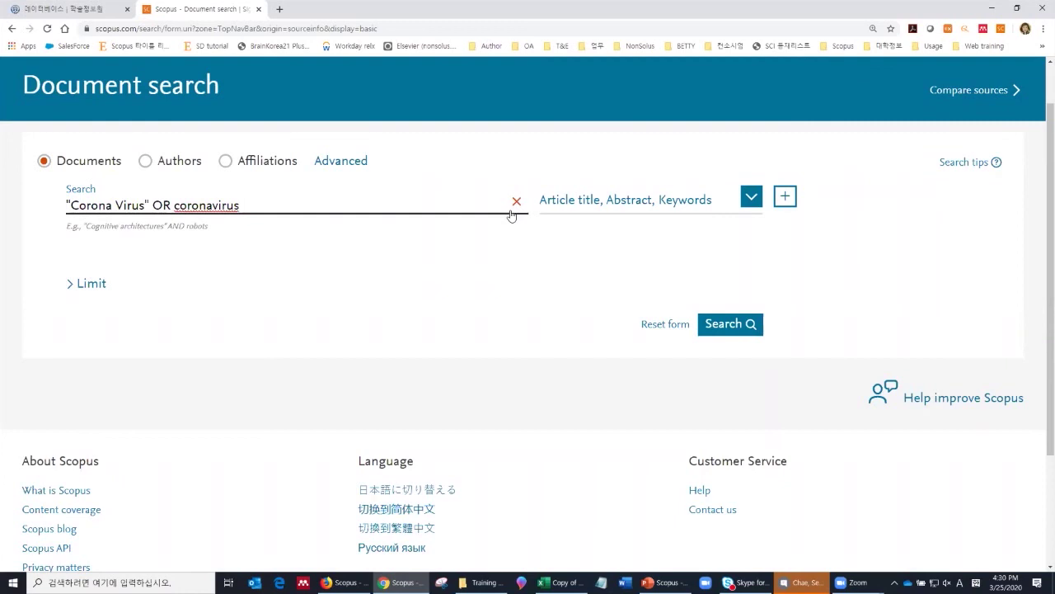
text(AND)
key(BackSpace)
key(BackSpace)
key(BackSpace)
key(BackSpace)
text(O)
key(BackSpace)
text(AND NOT)
Step: Delete the trailing AND NOT so the query reads "Corona Virus" OR coronavirus
click(314, 204)
triple_click(314, 204)
click(314, 204)
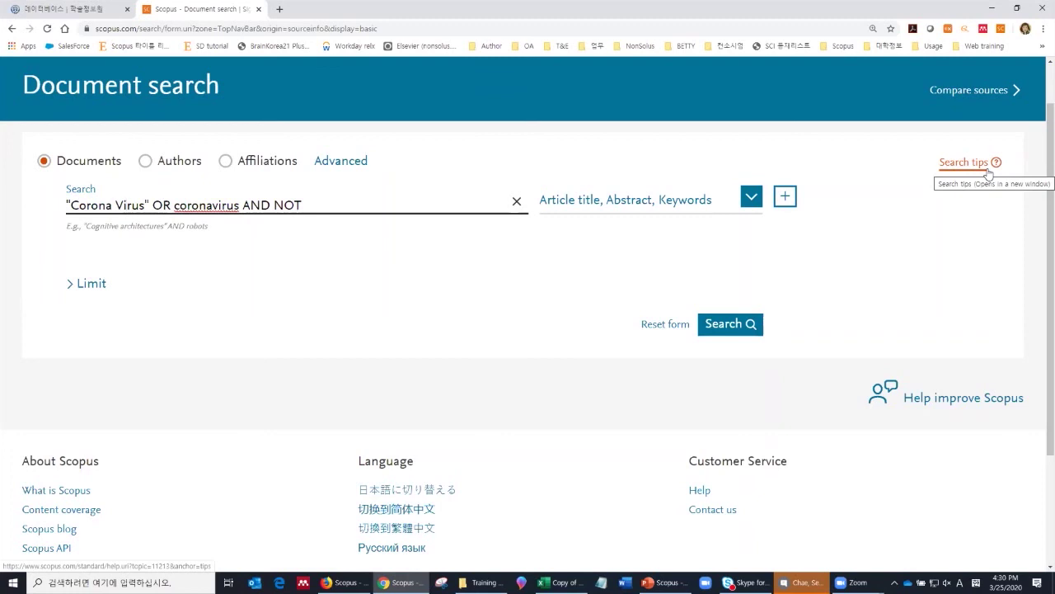
click(378, 205)
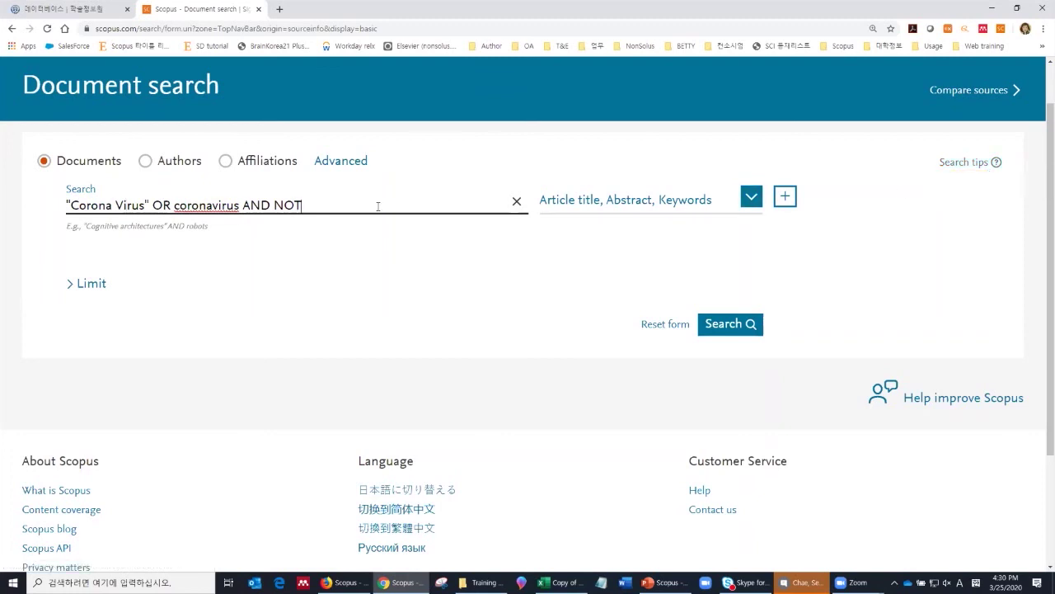
key(BackSpace)
key(BackSpace)
key(BackSpace)
key(BackSpace)
key(BackSpace)
key(BackSpace)
key(BackSpace)
key(BackSpace)
Step: Expand the search limits and set the earliest publication year to 1994
click(95, 283)
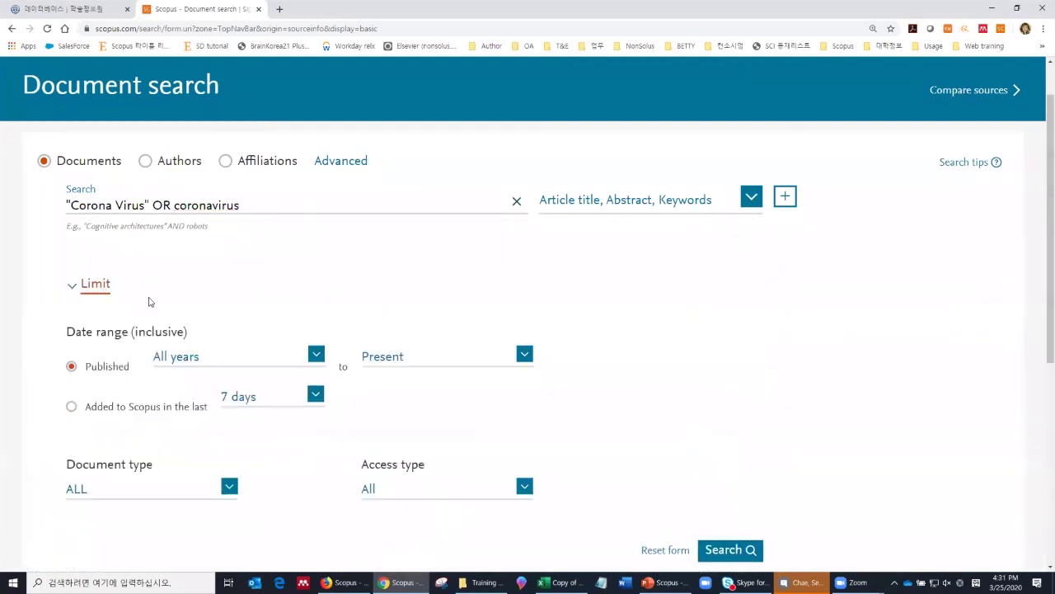
scroll(169, 314, down, 1)
scroll(163, 247, down, 1)
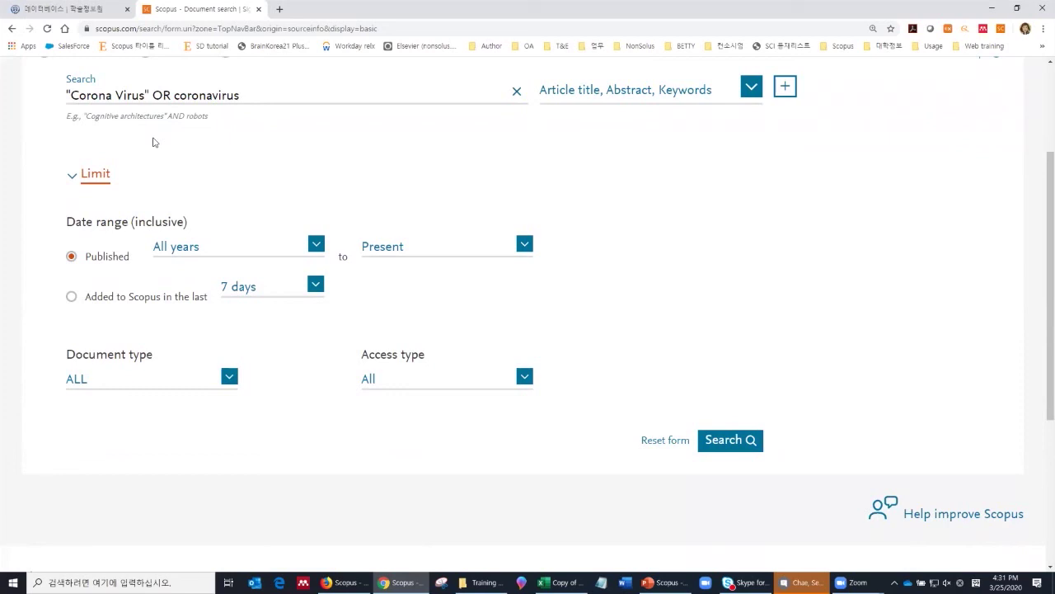
scroll(165, 177, down, 2)
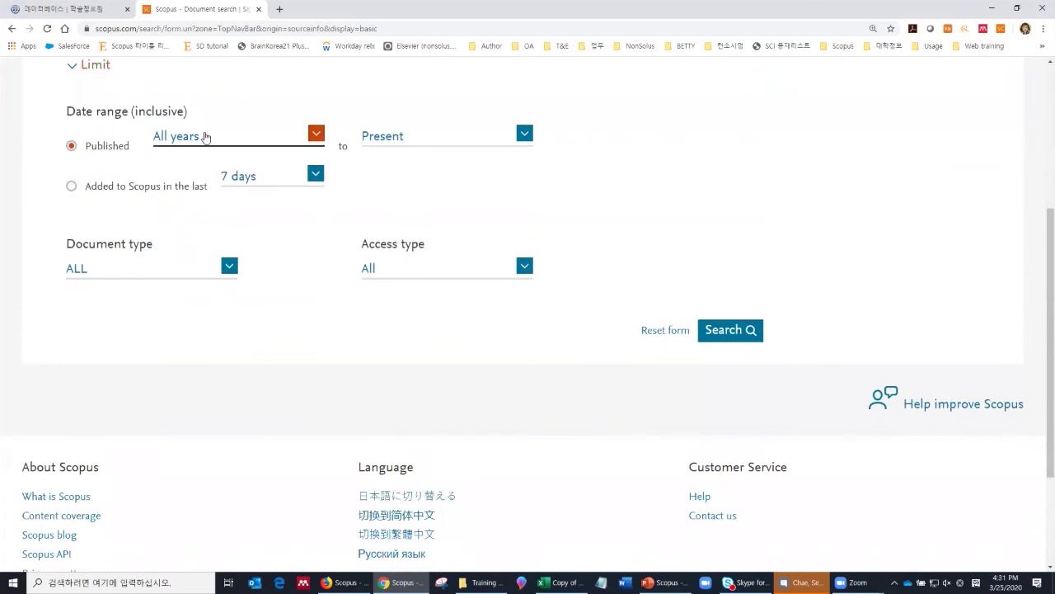
click(207, 136)
drag(325, 172, 324, 229)
click(254, 251)
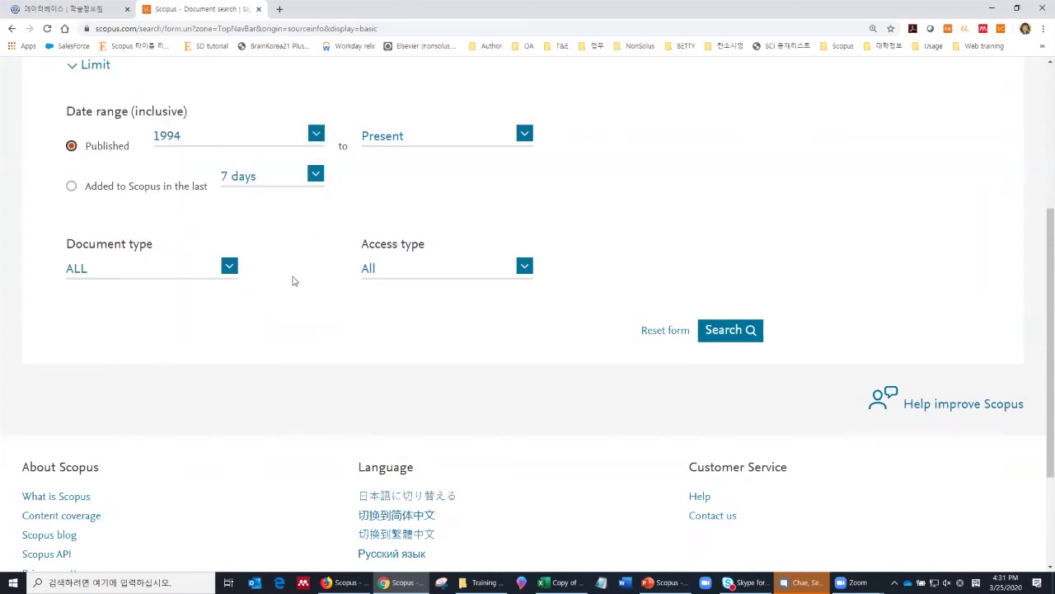
click(229, 267)
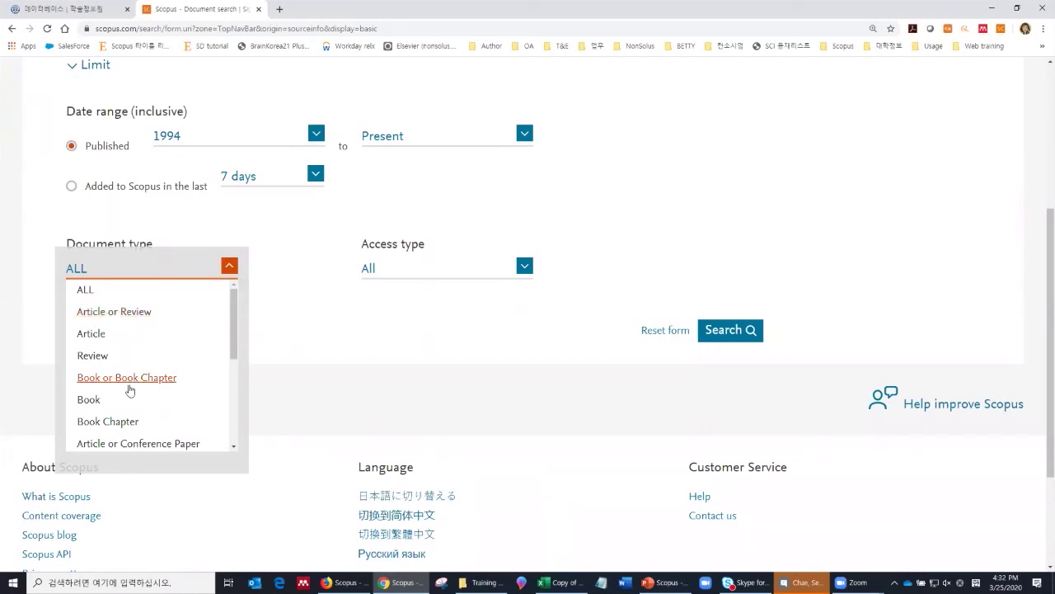
Step: Keep Document type ALL and Access type All, then run the limited search
scroll(133, 388, down, 1)
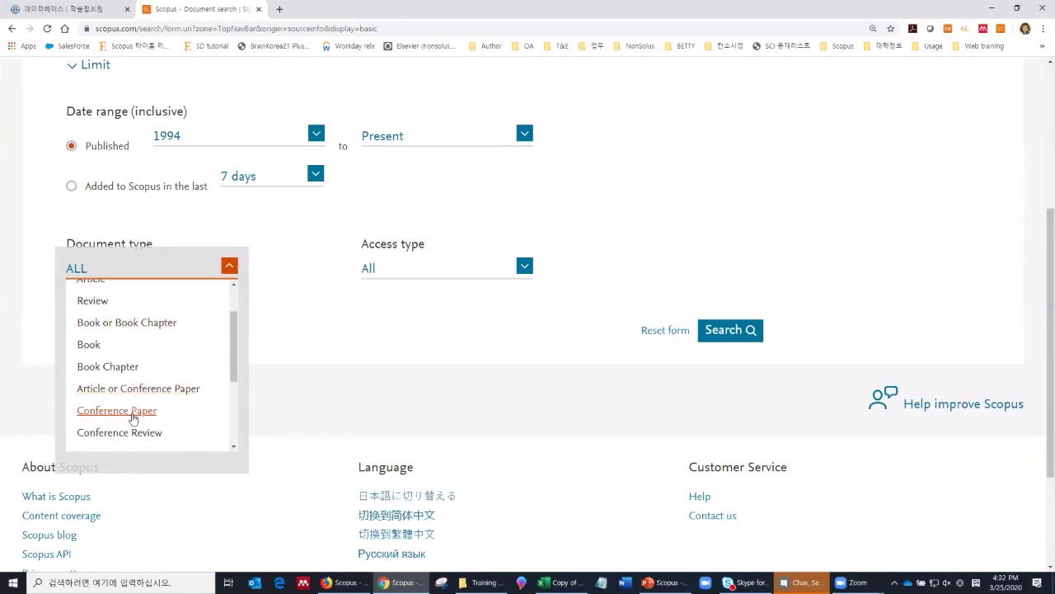
scroll(153, 401, down, 3)
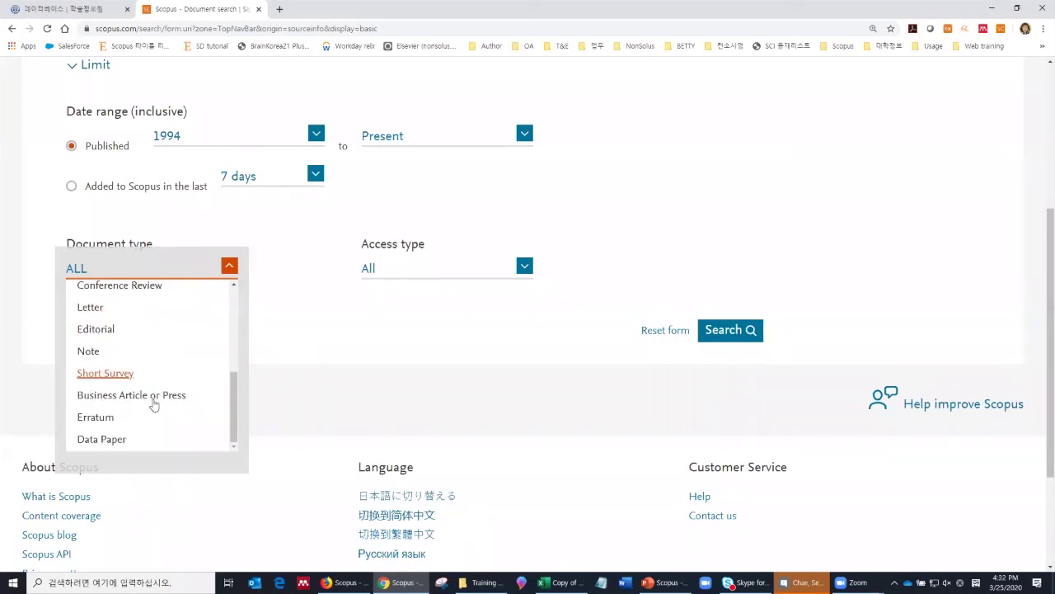
scroll(153, 404, up, 5)
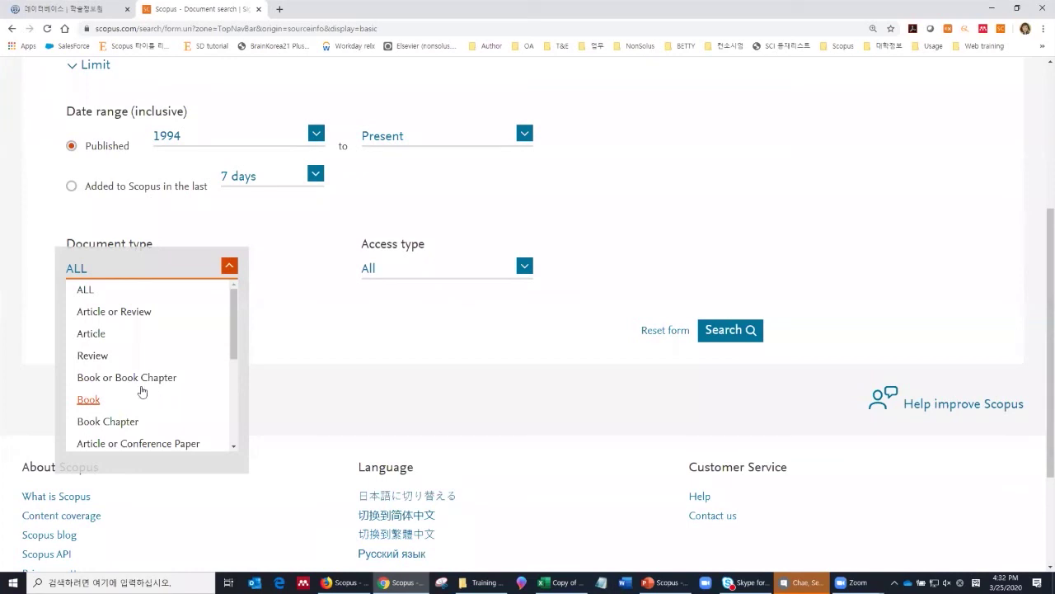
click(82, 293)
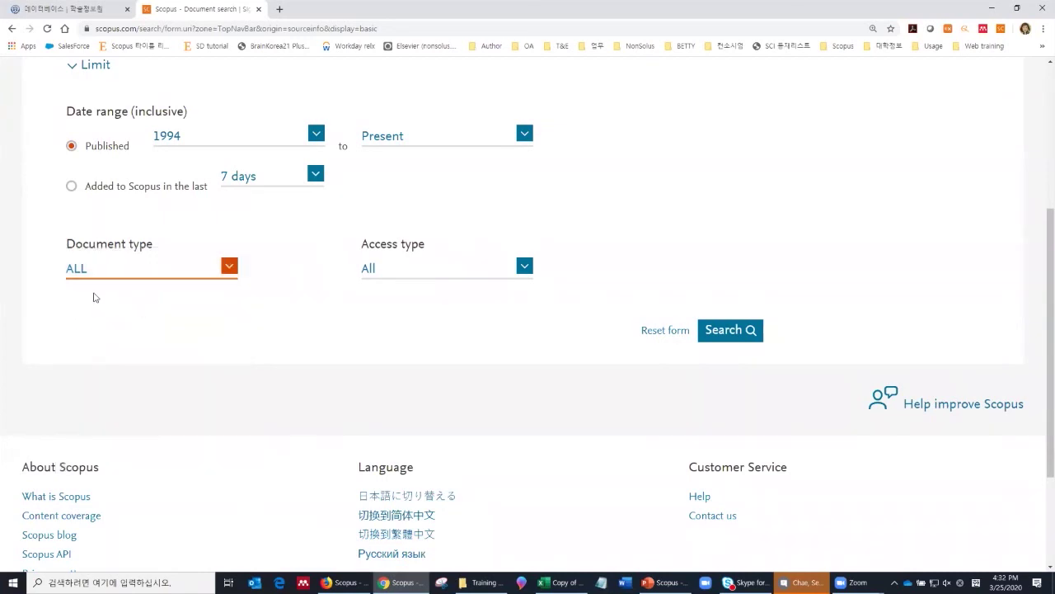
click(373, 274)
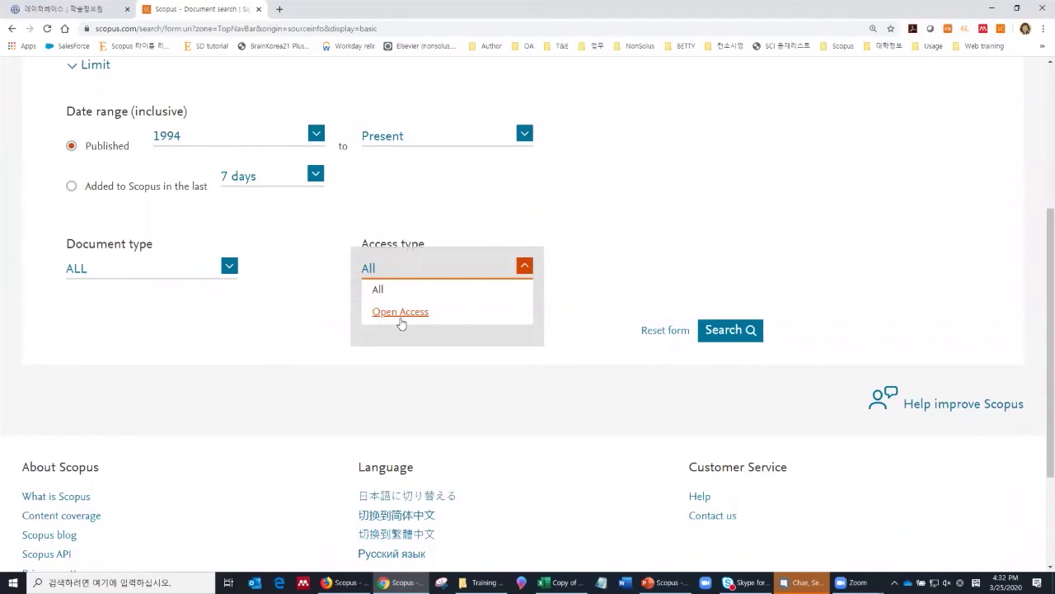
click(584, 302)
click(723, 334)
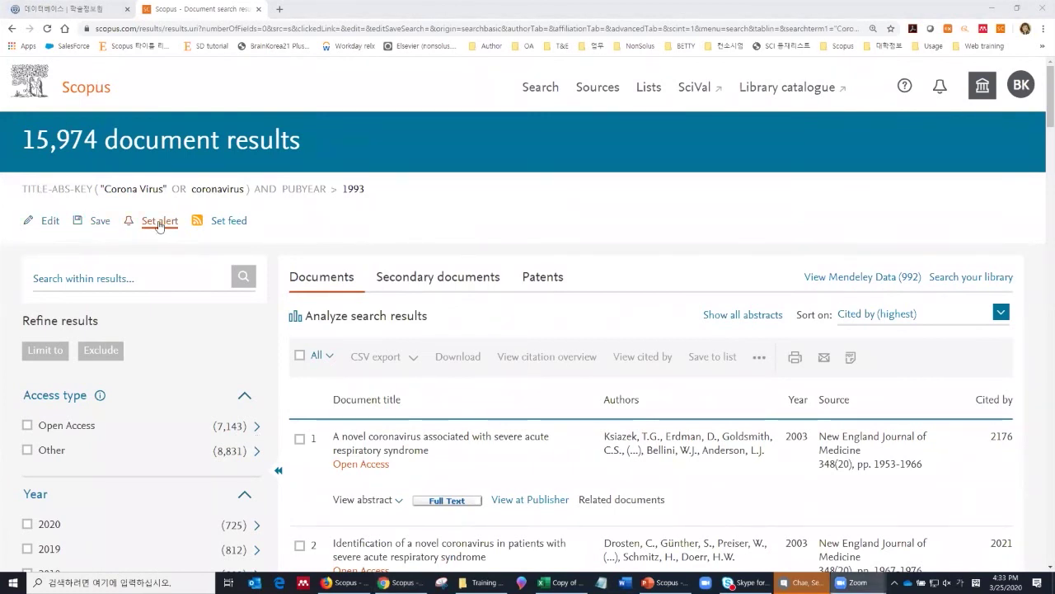
Step: Highlight the query's search terms and begin saving the 15,974-result search
drag(79, 188, 277, 198)
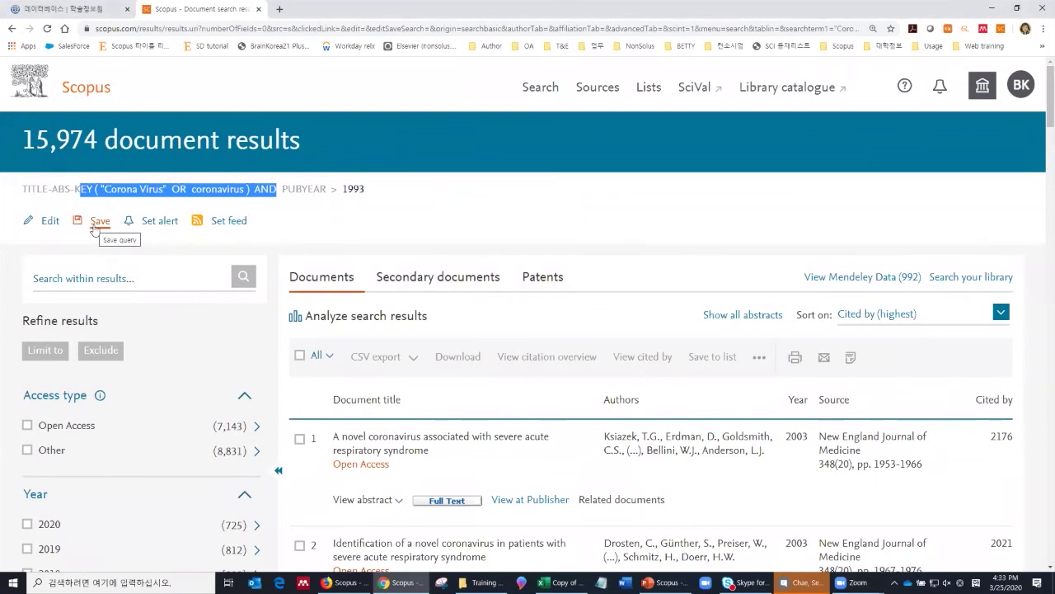
click(95, 226)
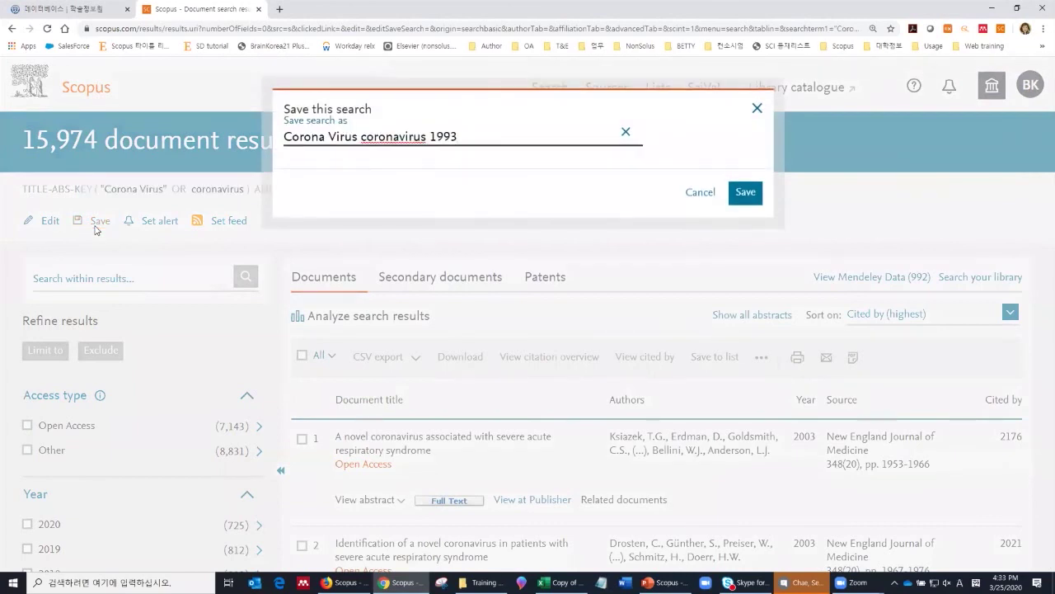
Step: Save the search under the suggested name 'Corona Virus coronavirus 1993'
click(746, 198)
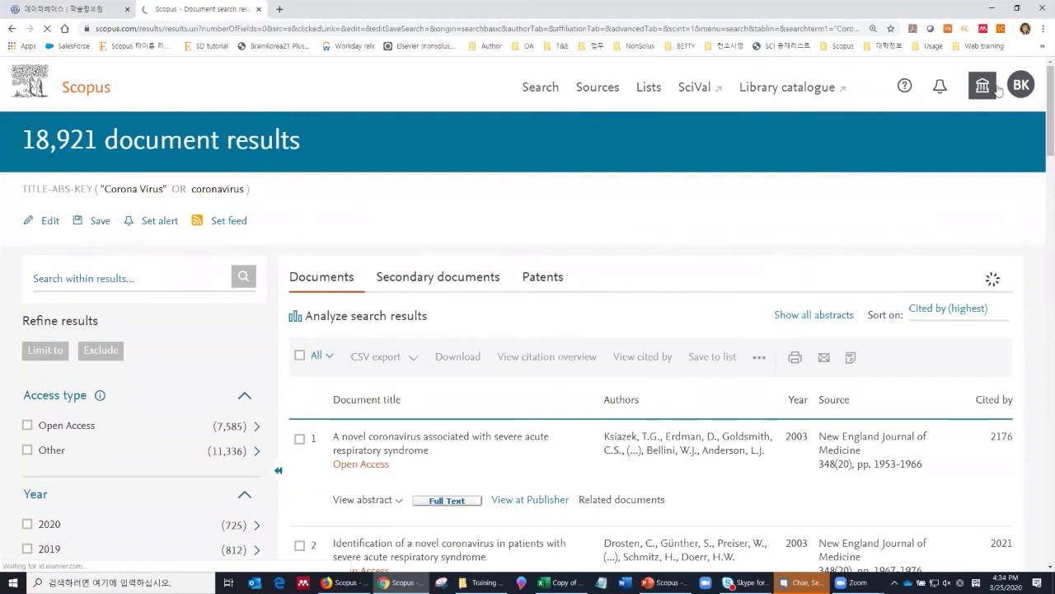
click(1027, 88)
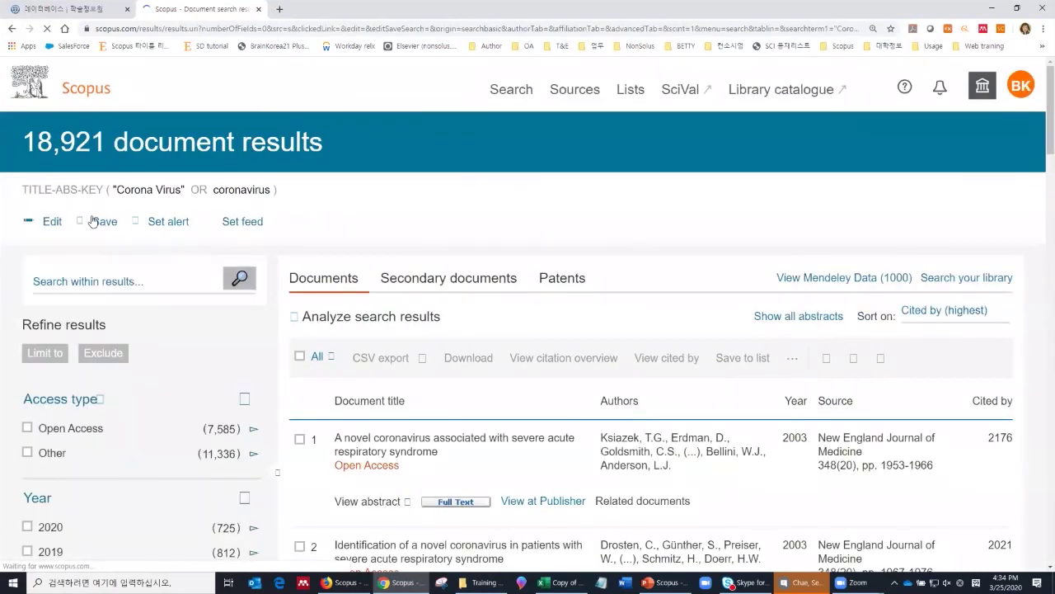
click(1021, 86)
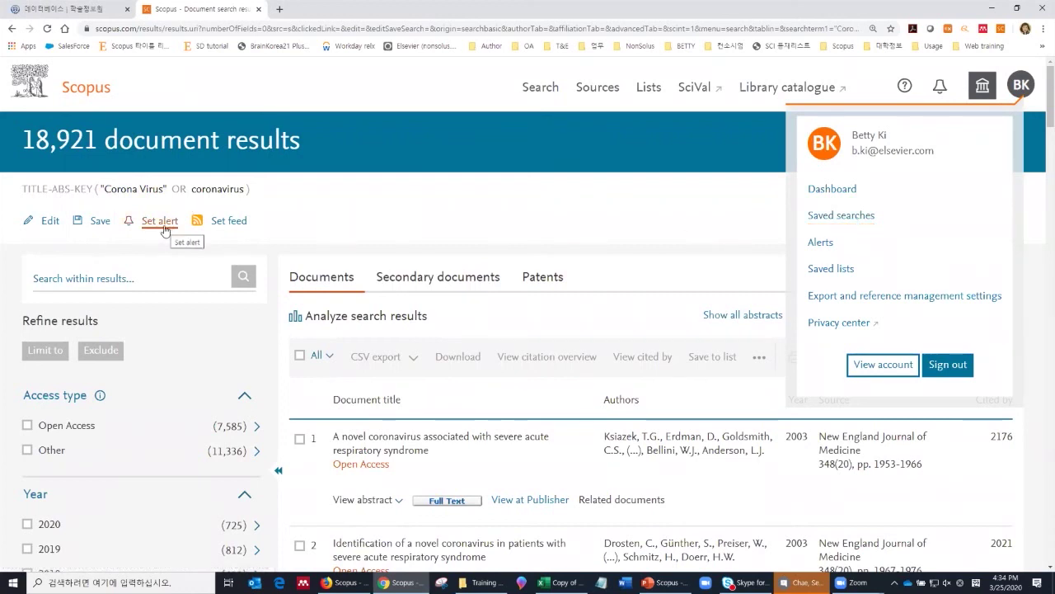
drag(120, 190, 241, 190)
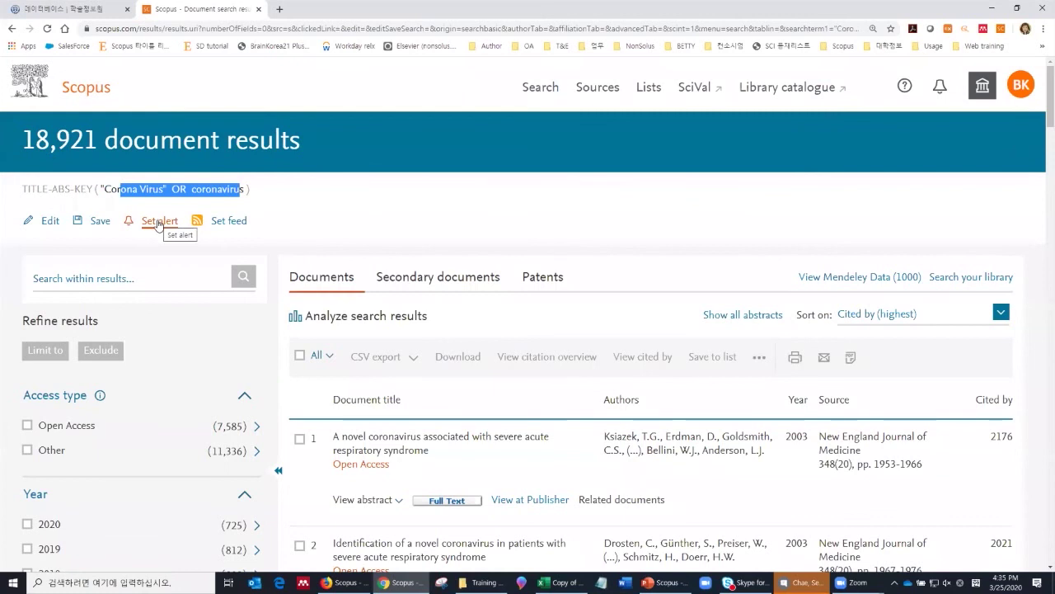
click(1020, 86)
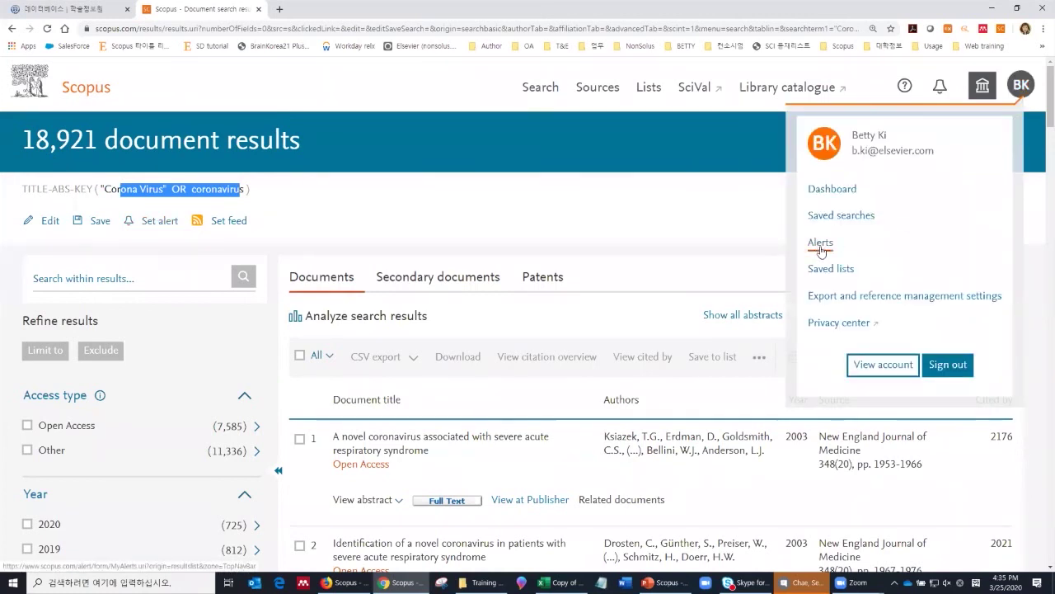
click(821, 244)
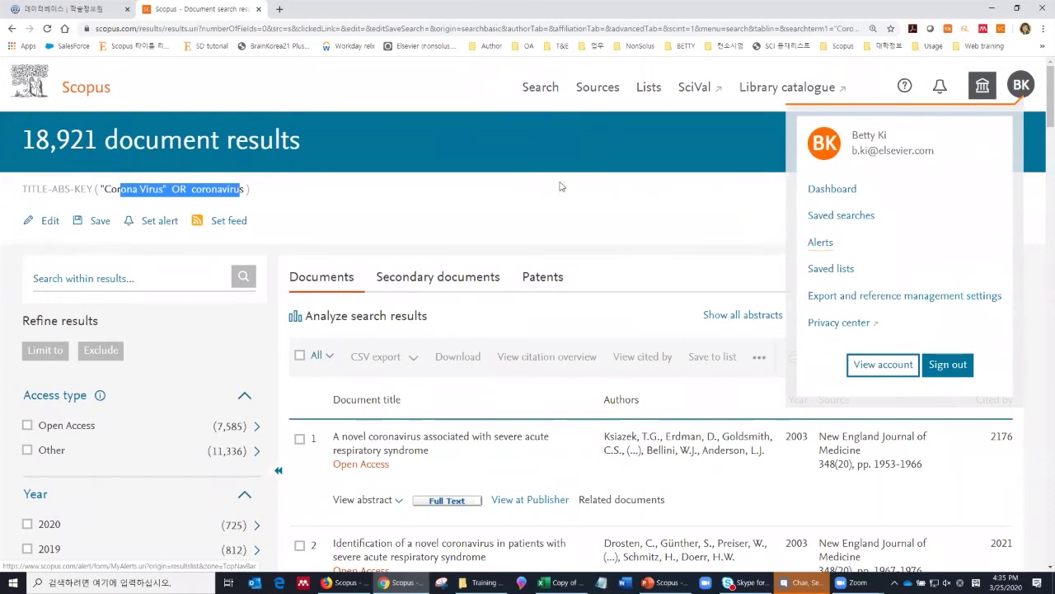
click(560, 186)
scroll(492, 235, down, 2)
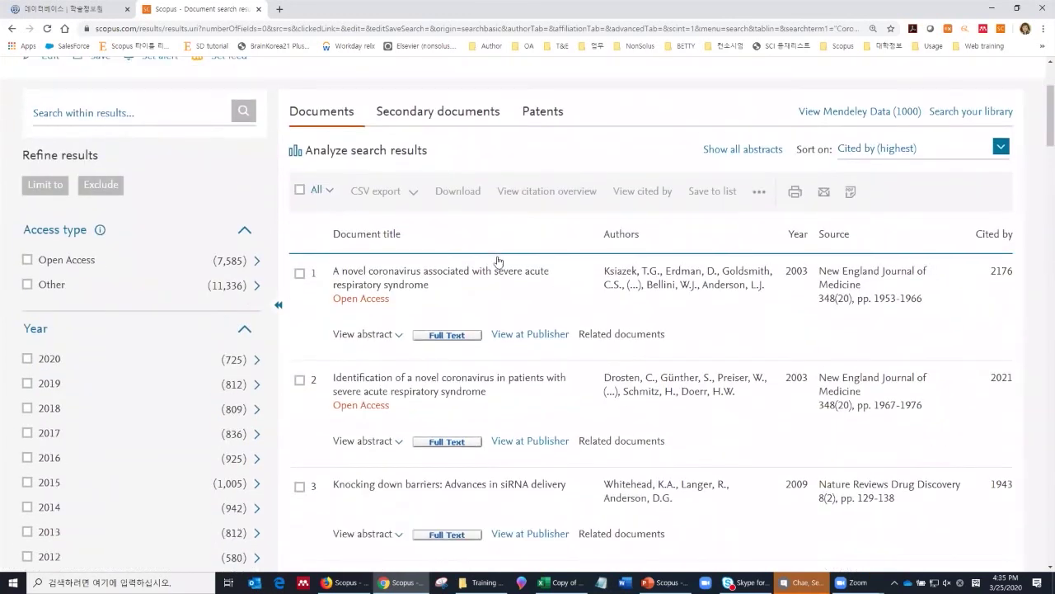
scroll(498, 261, up, 2)
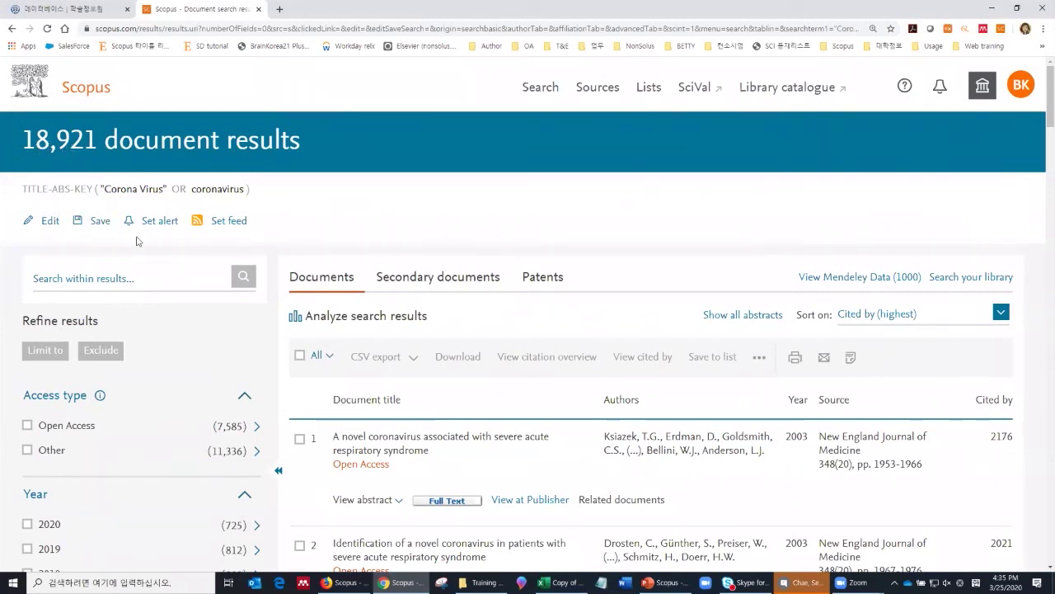
scroll(124, 375, down, 1)
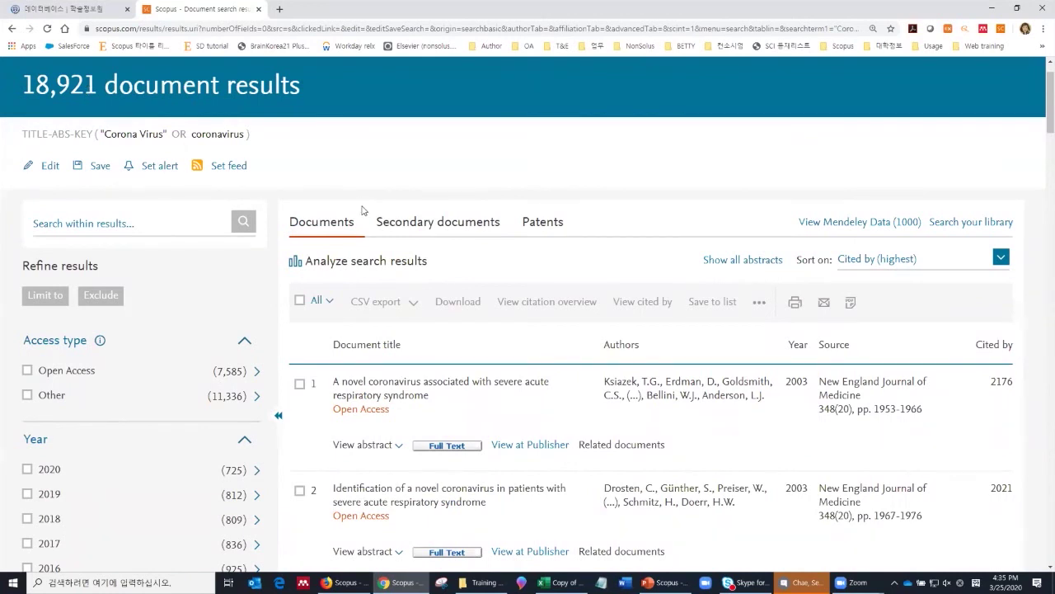
Step: Analyze the 18,921 results and scroll past the 1951–2020 documents-by-year chart
click(354, 260)
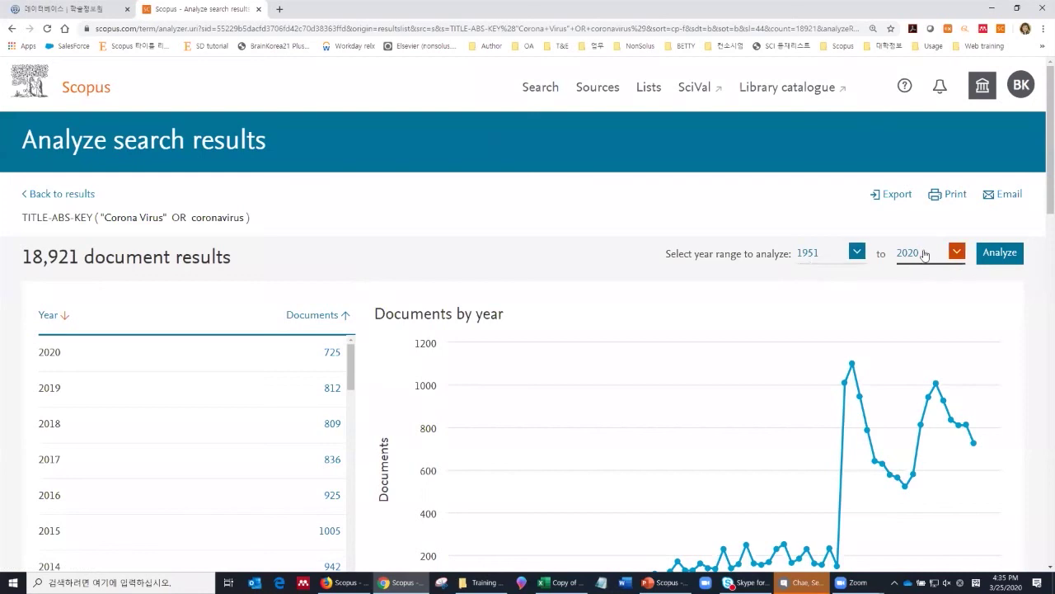
scroll(923, 261, down, 2)
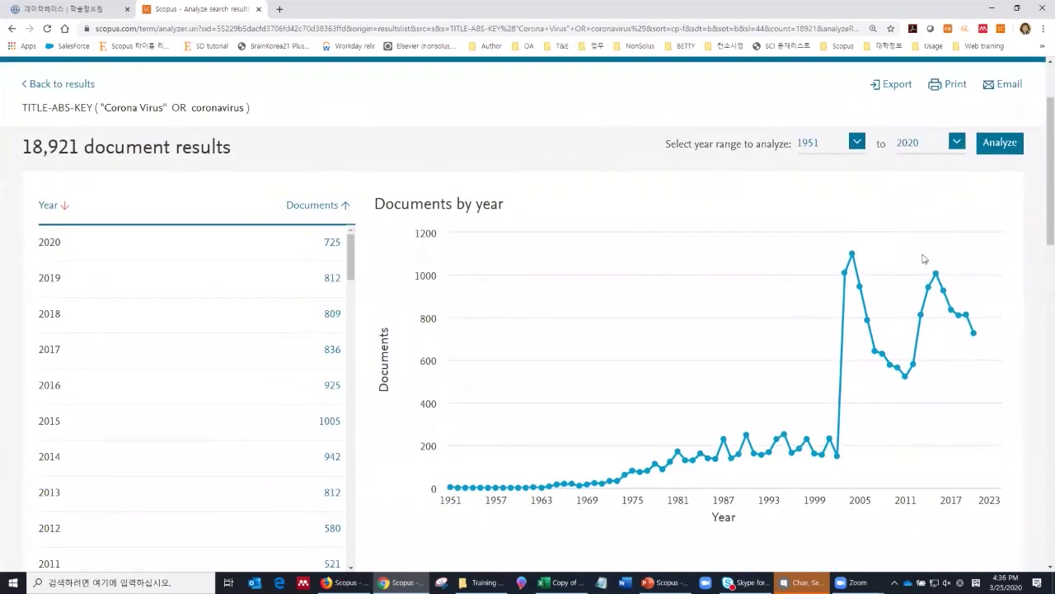
scroll(917, 262, down, 1)
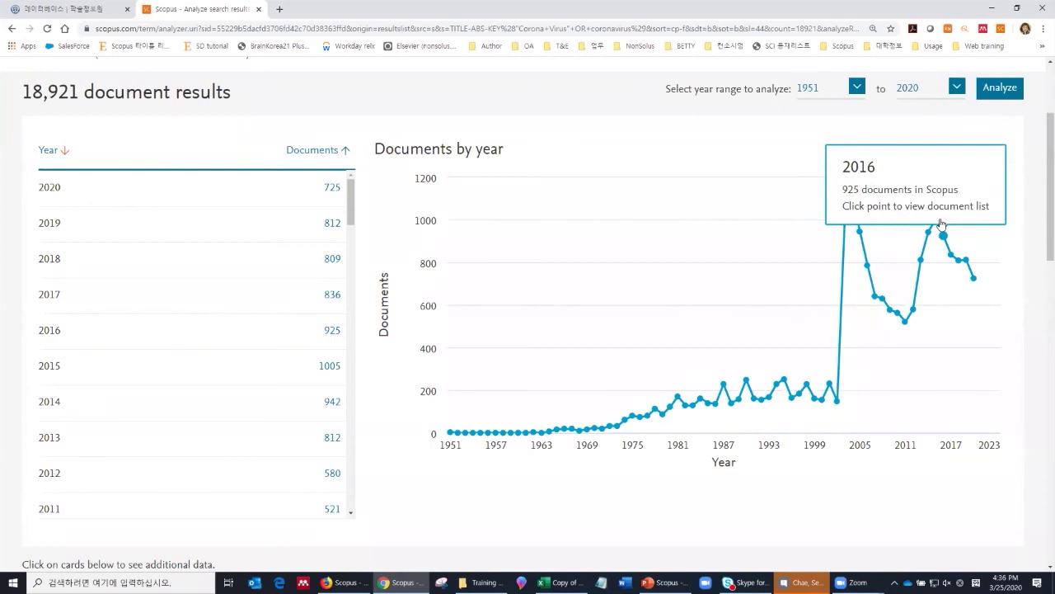
scroll(699, 330, down, 3)
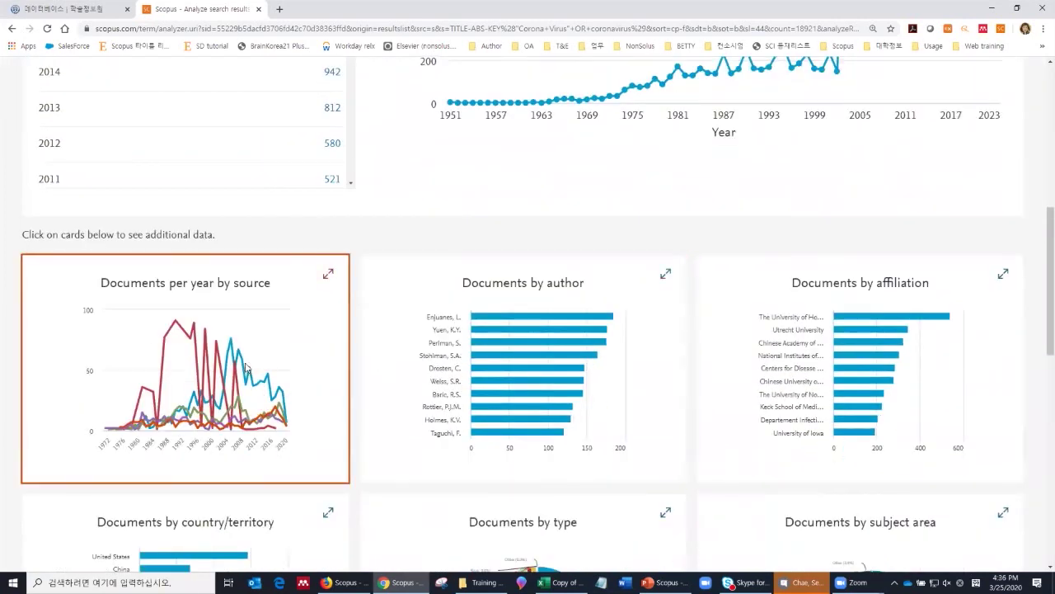
Step: Drop Journal Of General Virology and Advances In Experimental Medicine And Biology from the documents-per-year-by-source chart
click(245, 367)
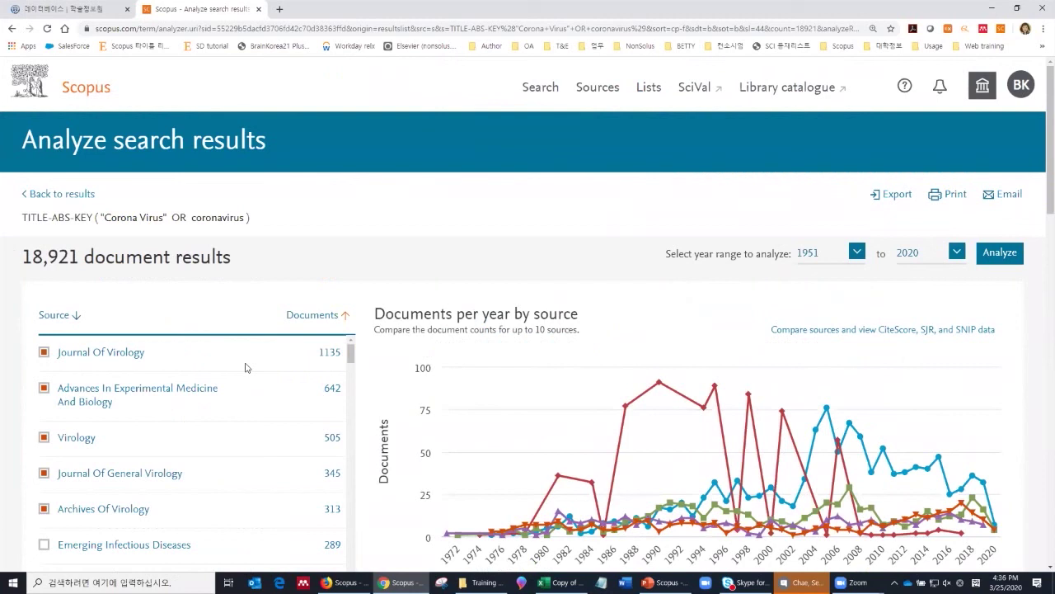
scroll(429, 389, down, 1)
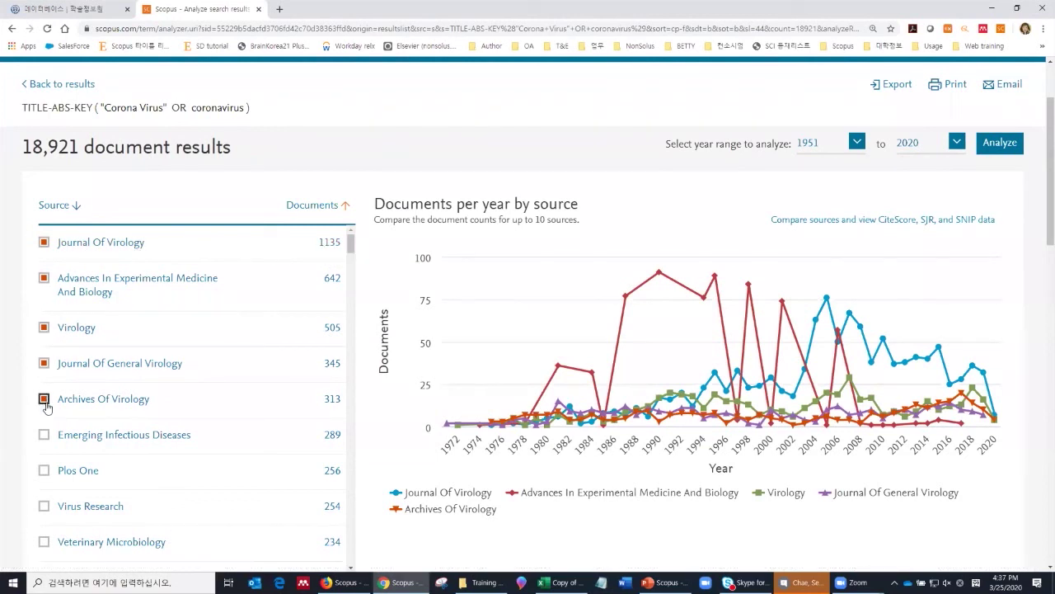
click(45, 362)
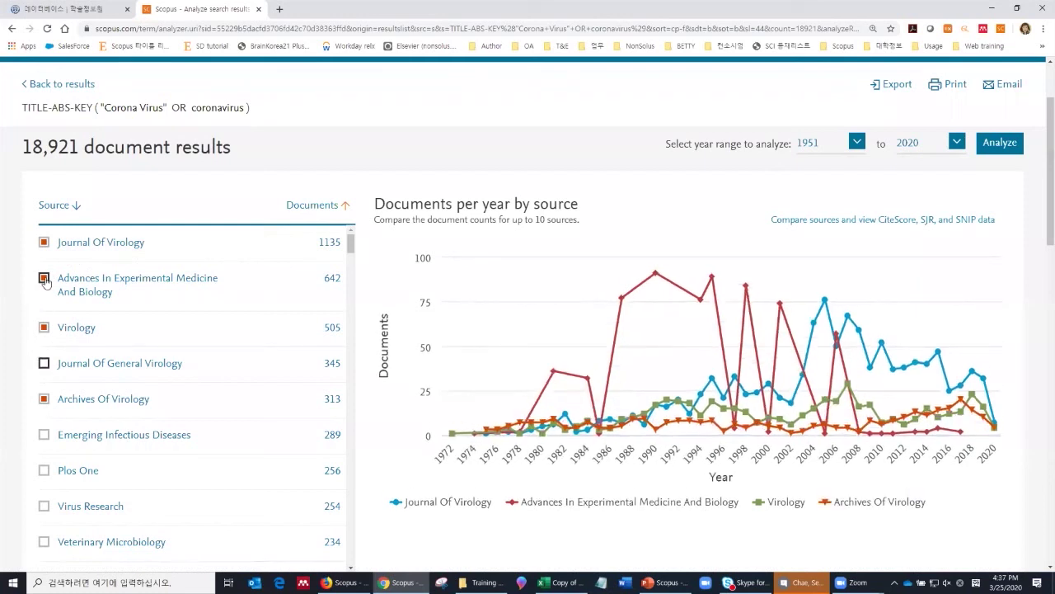
click(44, 278)
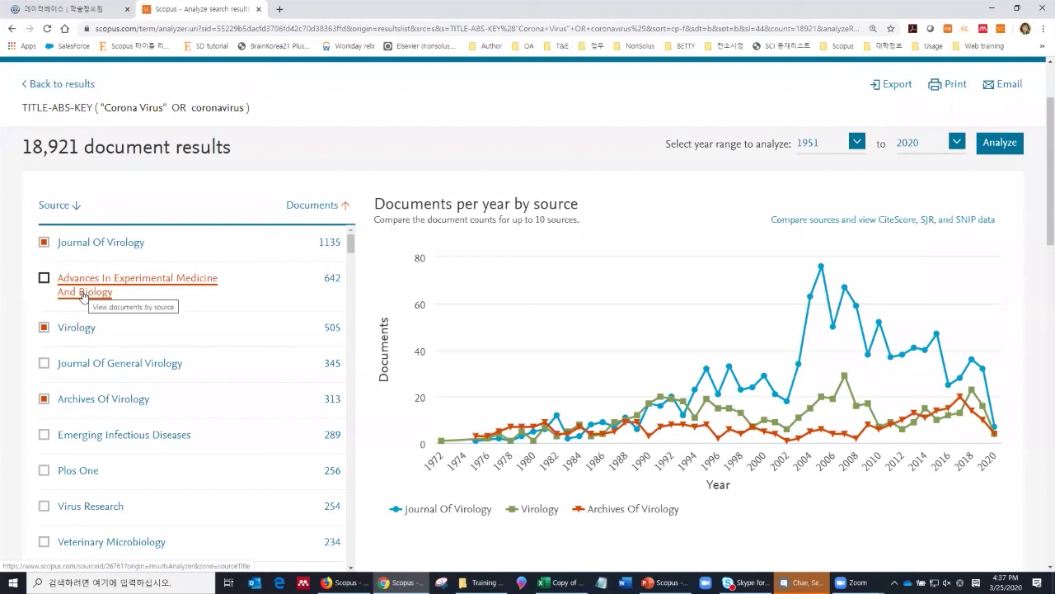
mouse_move(651, 422)
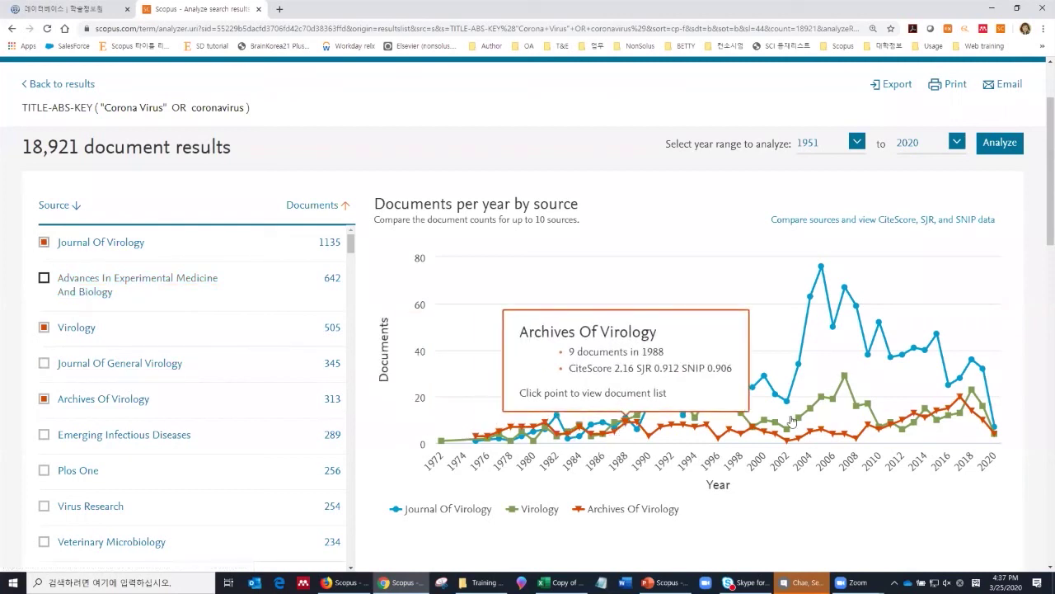
mouse_move(810, 385)
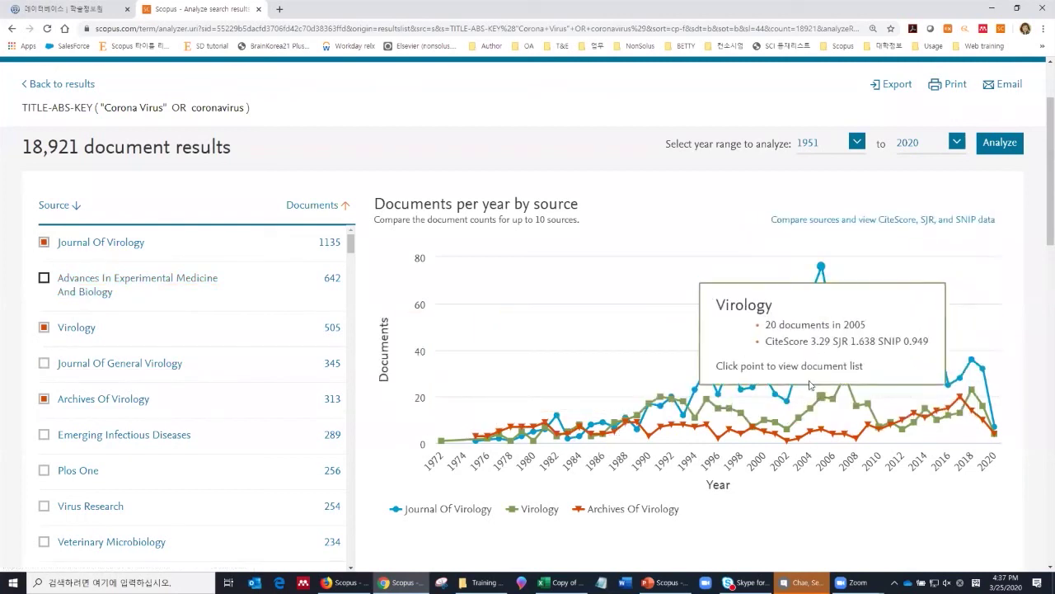
mouse_move(993, 400)
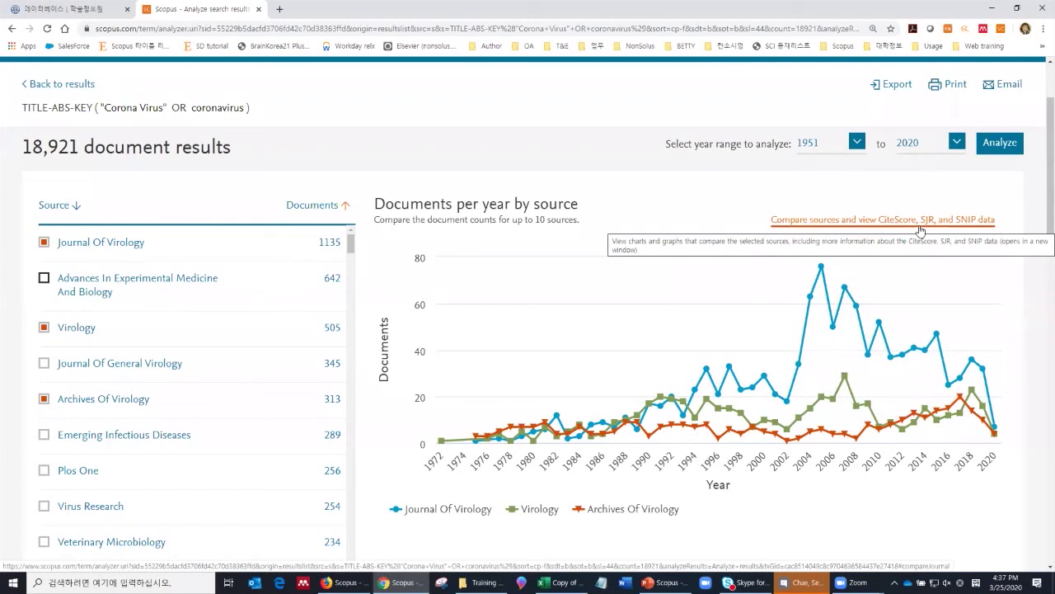
Step: Review CiteScore, SJR and SNIP for Journal Of Virology, Virology and Archives Of Virology
click(921, 230)
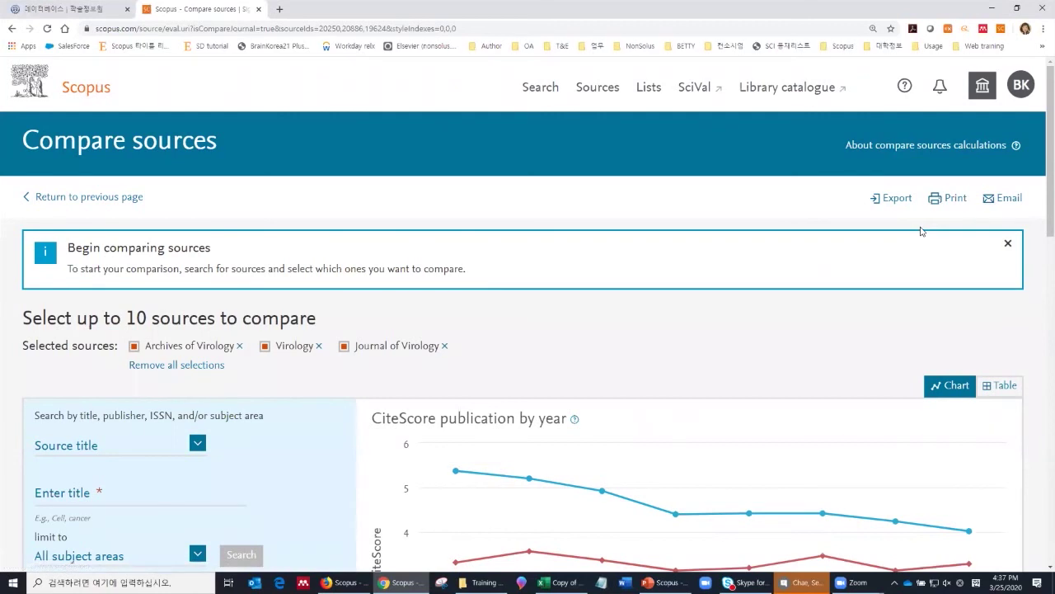
scroll(921, 231, down, 3)
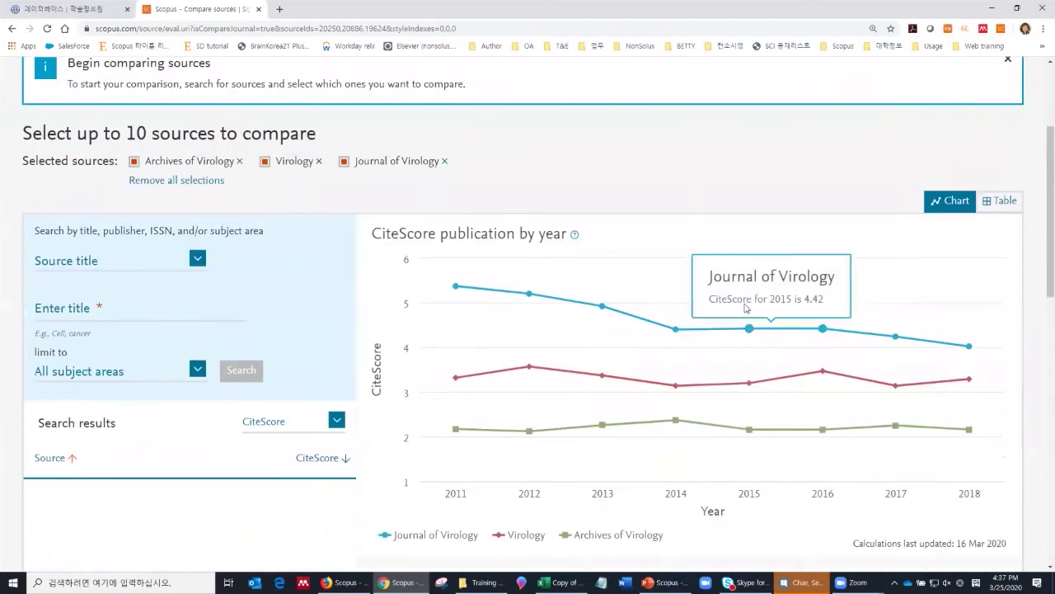
mouse_move(686, 327)
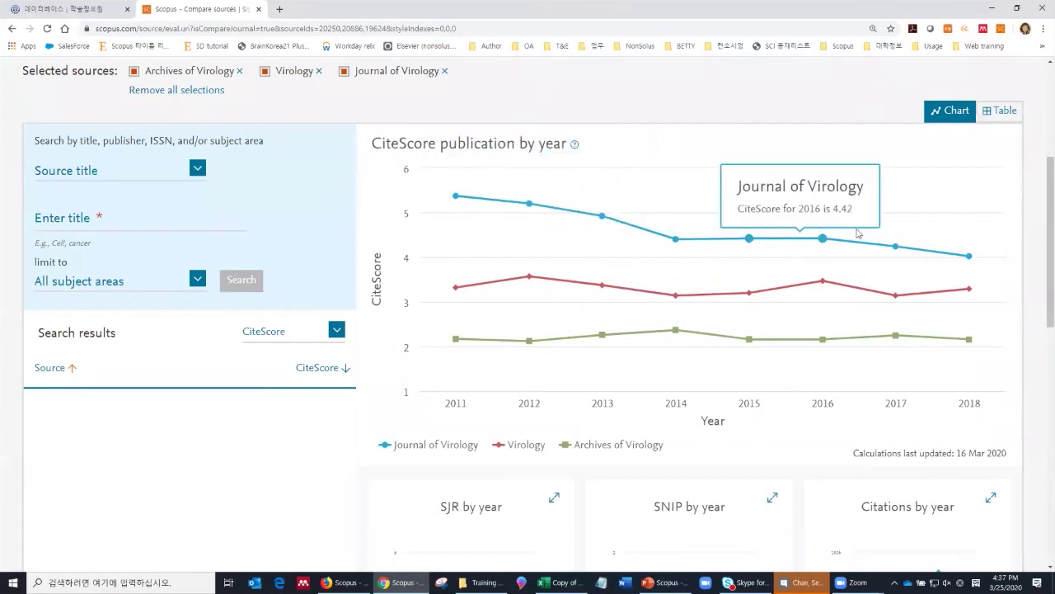
scroll(907, 276, down, 3)
scroll(909, 289, down, 3)
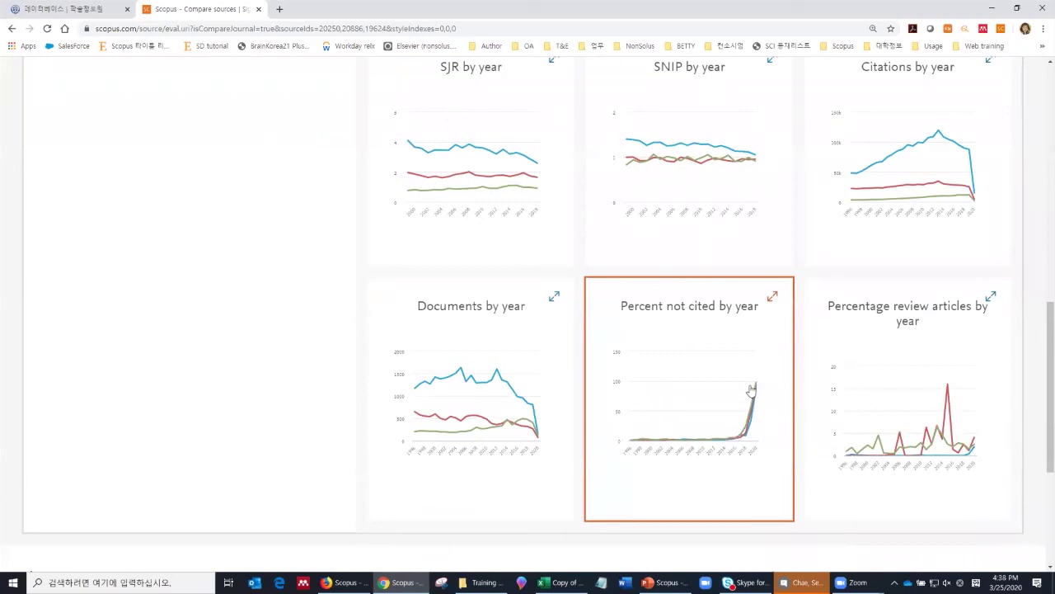
scroll(753, 379, up, 8)
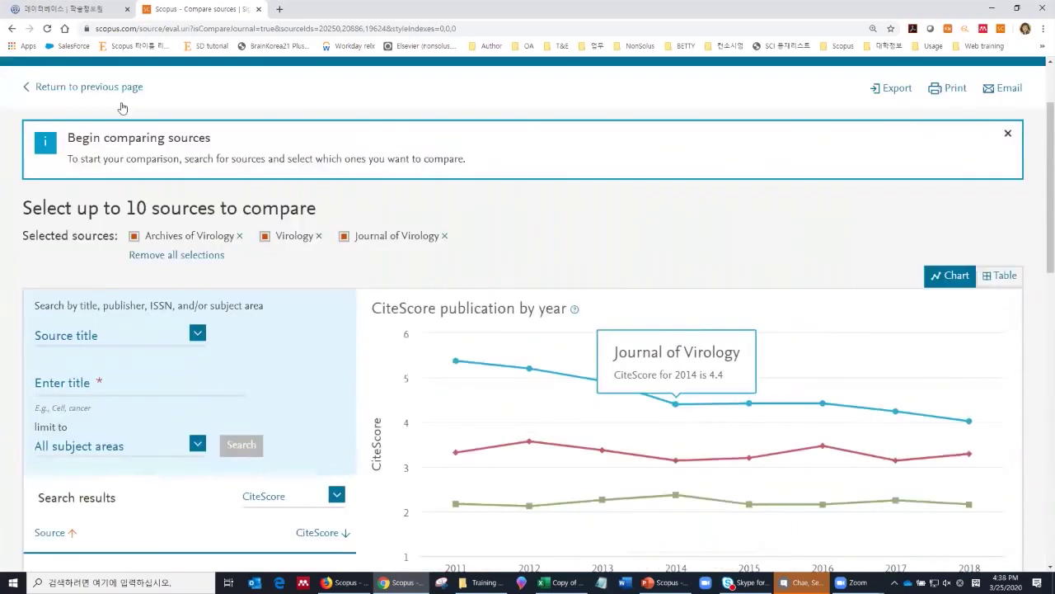
click(102, 88)
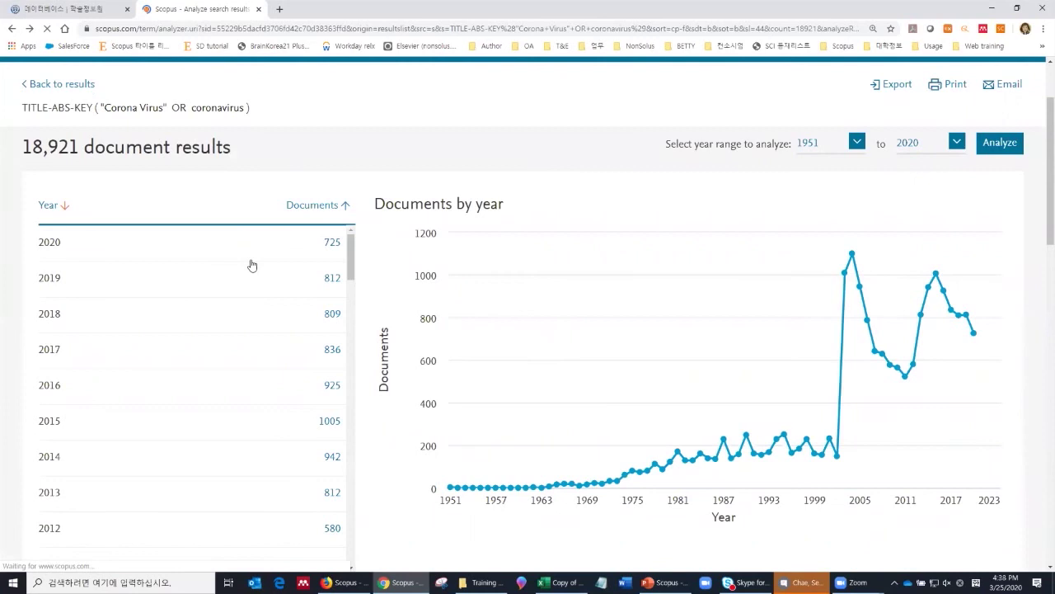
Step: Show the coronavirus results' documents by author, with the top ten authors as bars
scroll(295, 282, down, 3)
scroll(386, 285, down, 1)
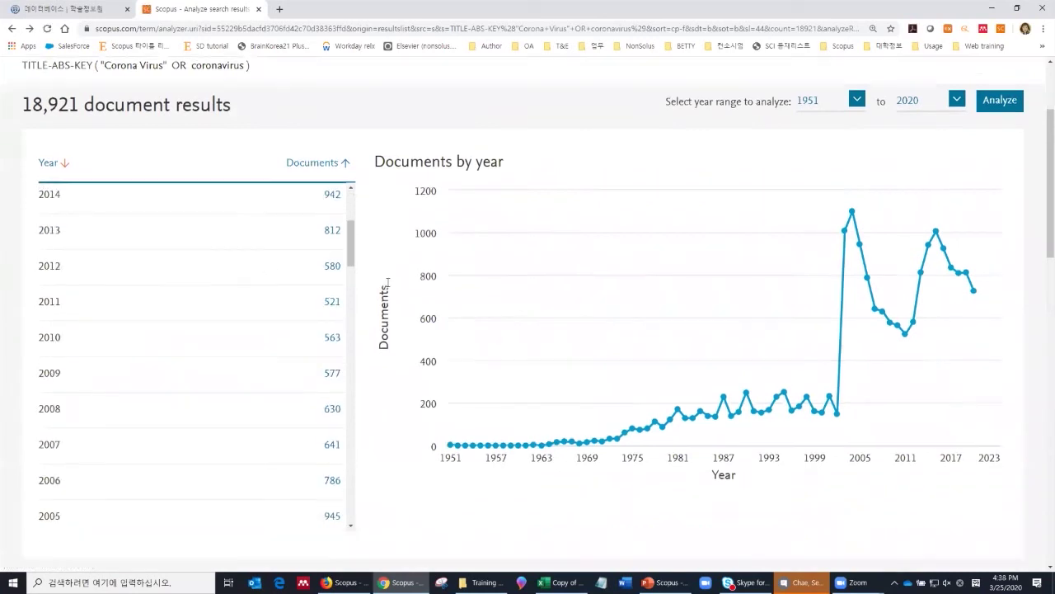
scroll(386, 283, down, 5)
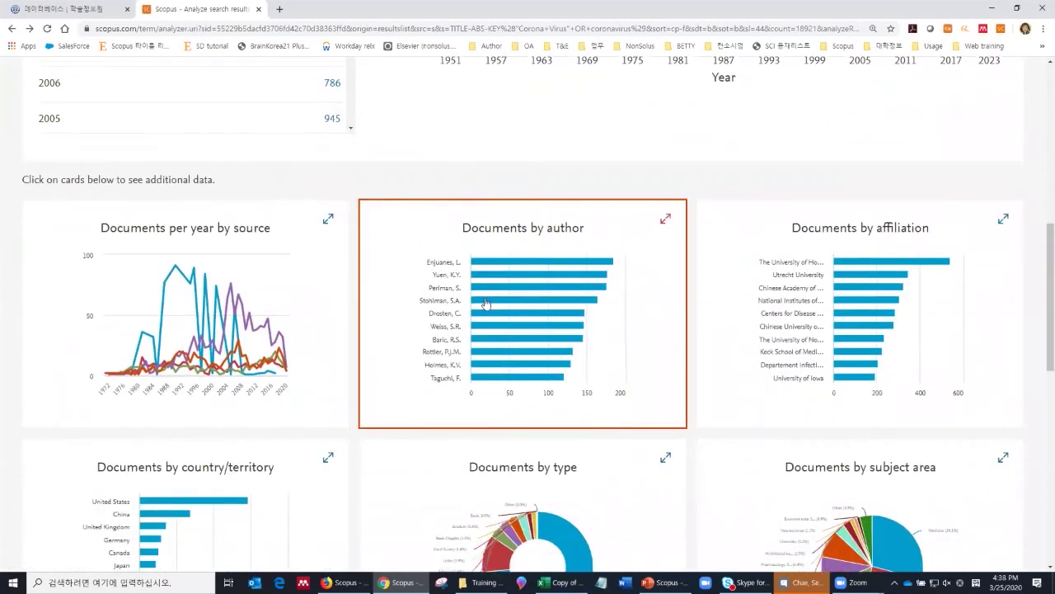
scroll(491, 306, down, 1)
scroll(832, 334, down, 1)
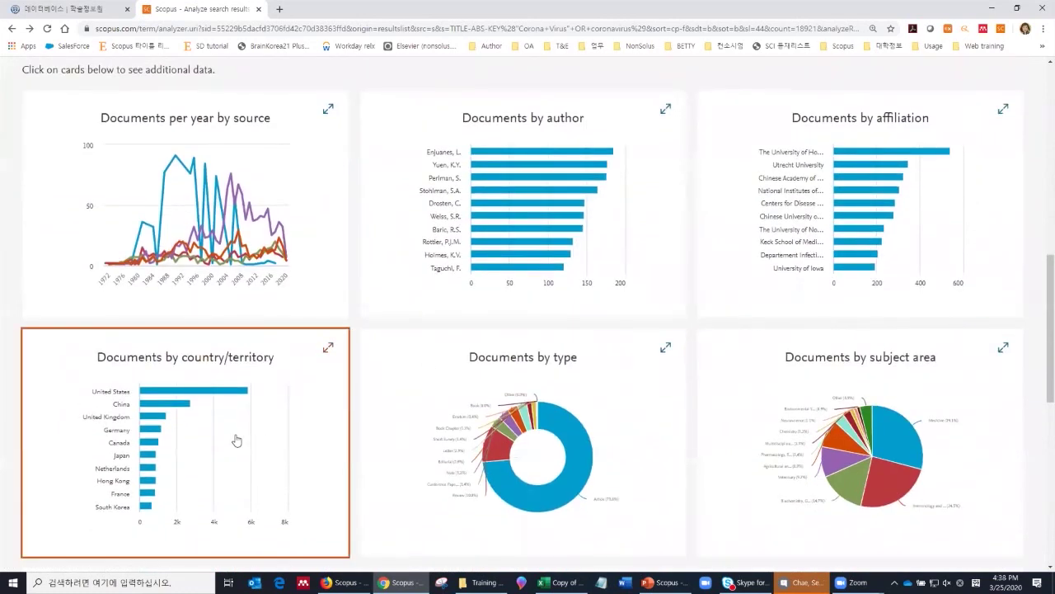
click(459, 287)
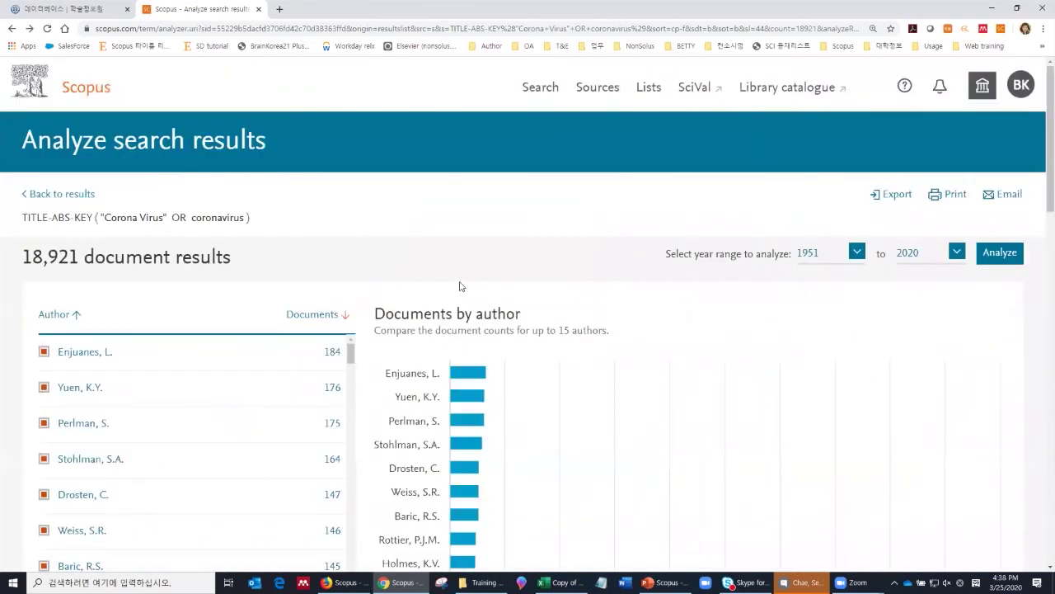
scroll(460, 286, down, 2)
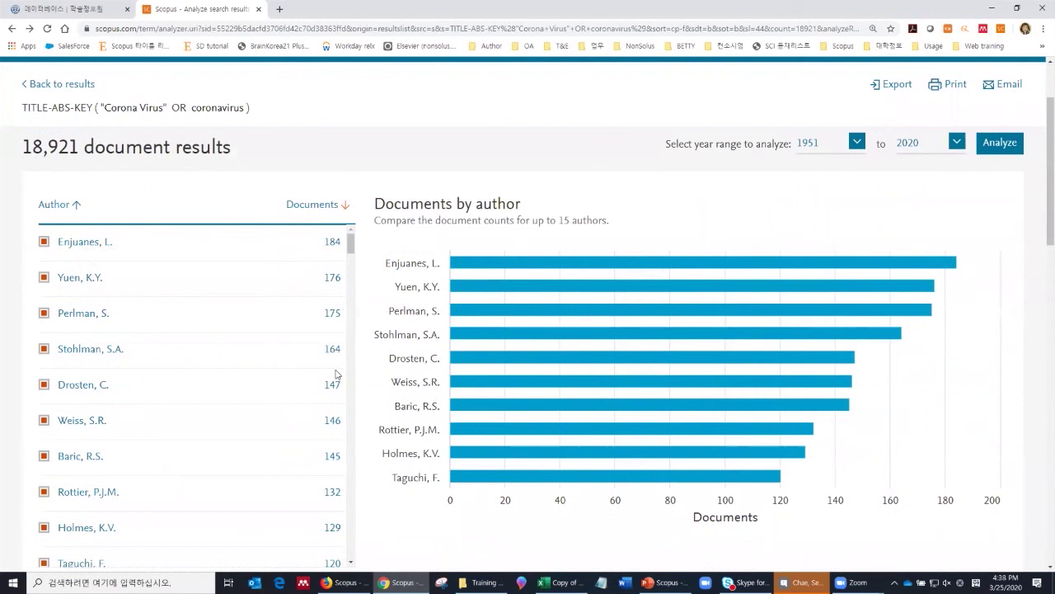
scroll(204, 285, down, 3)
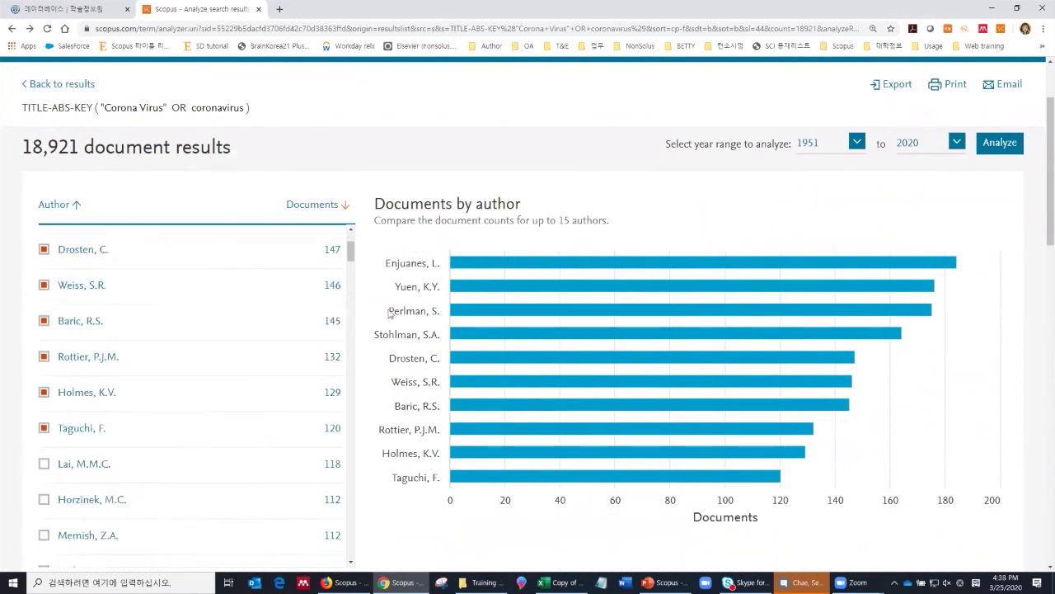
scroll(488, 332, down, 6)
Step: Browse documents by affiliation, from The University of Hong Kong (535) to University of Iowa (191)
click(744, 257)
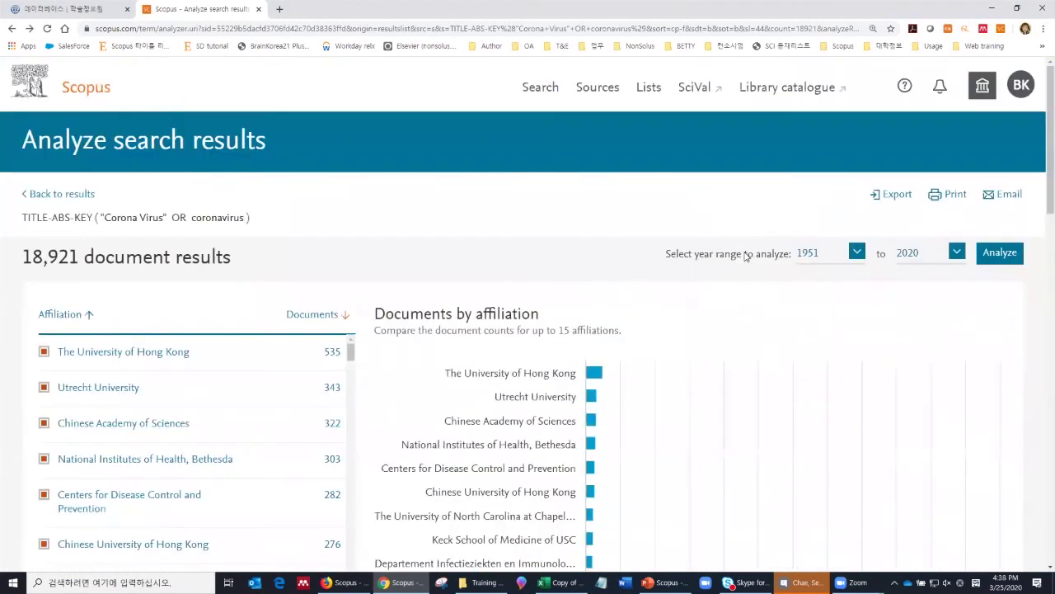
scroll(195, 334, down, 2)
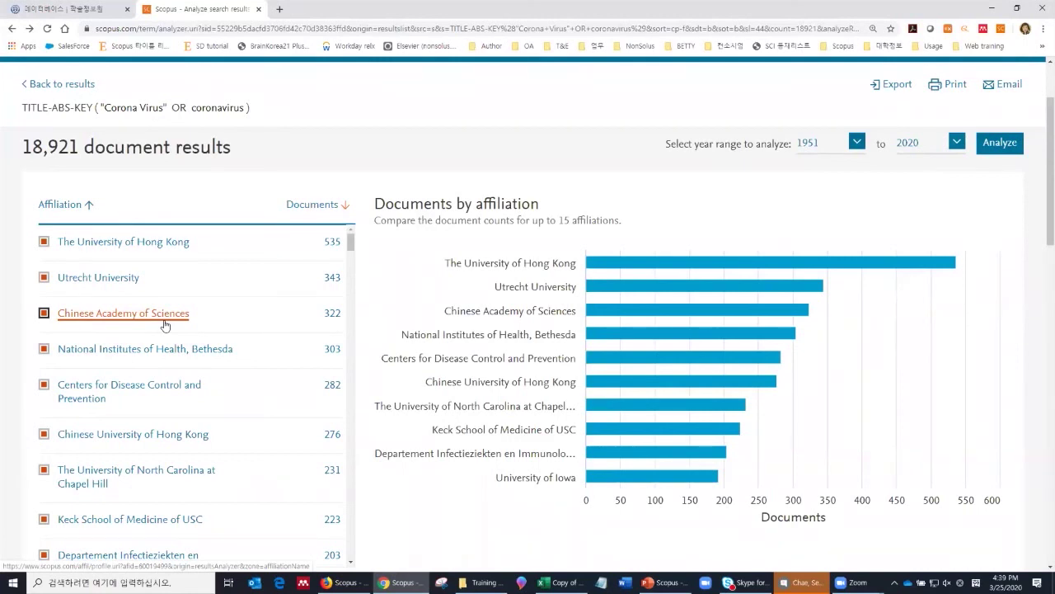
scroll(297, 375, down, 3)
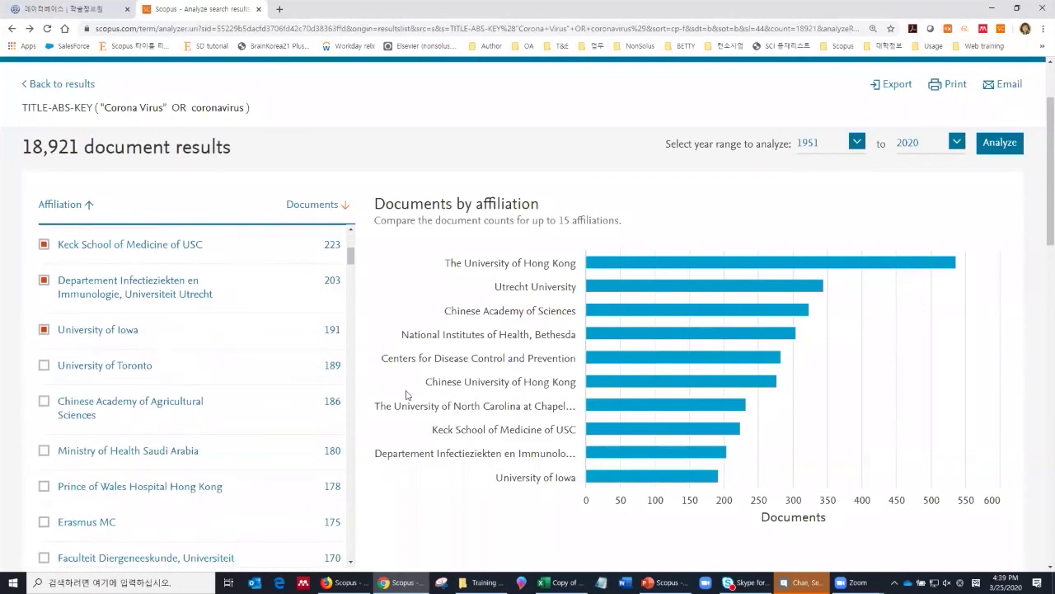
scroll(415, 402, down, 2)
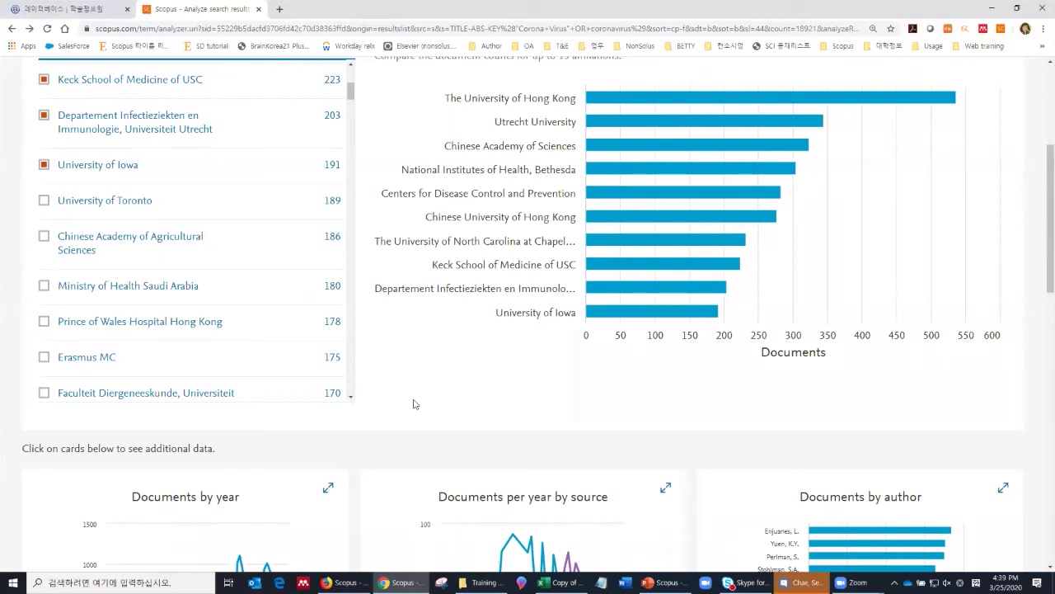
scroll(426, 401, down, 3)
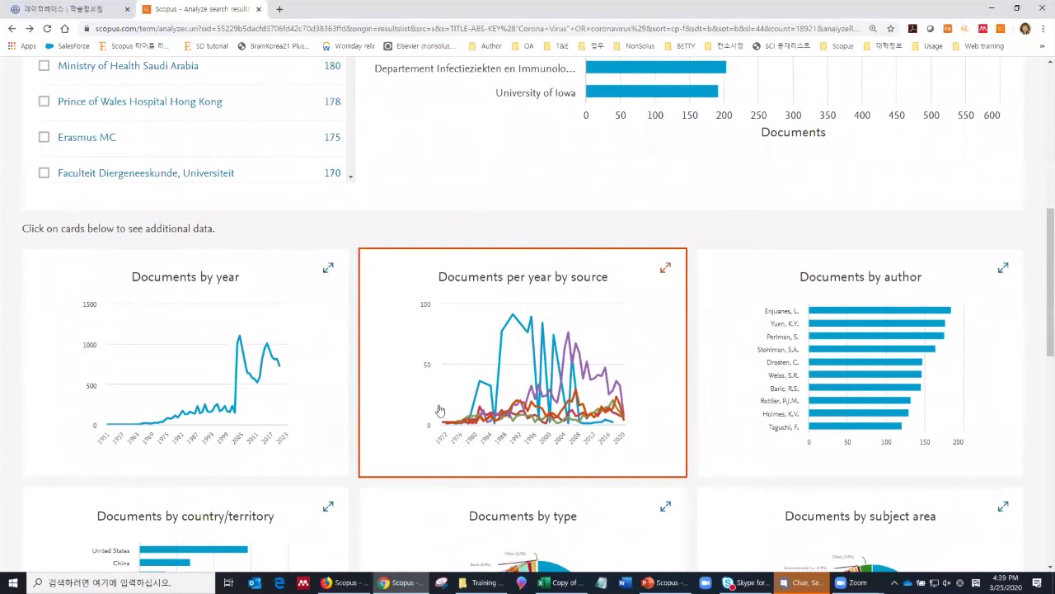
Step: Chart documents by author again, led by Enjuanes, L. with 184 documents
click(770, 396)
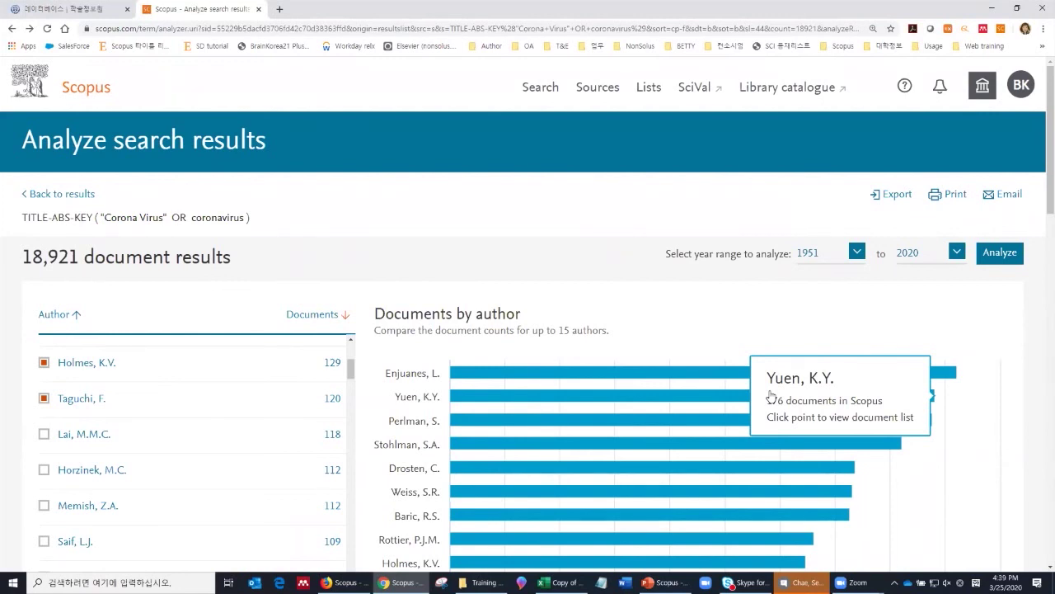
scroll(613, 380, down, 10)
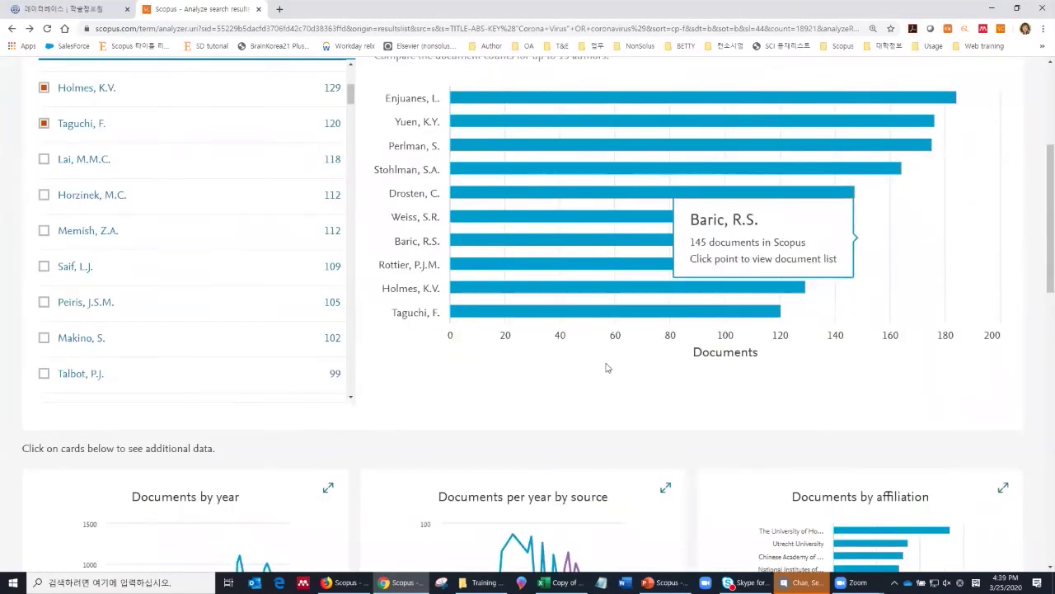
scroll(730, 393, down, 1)
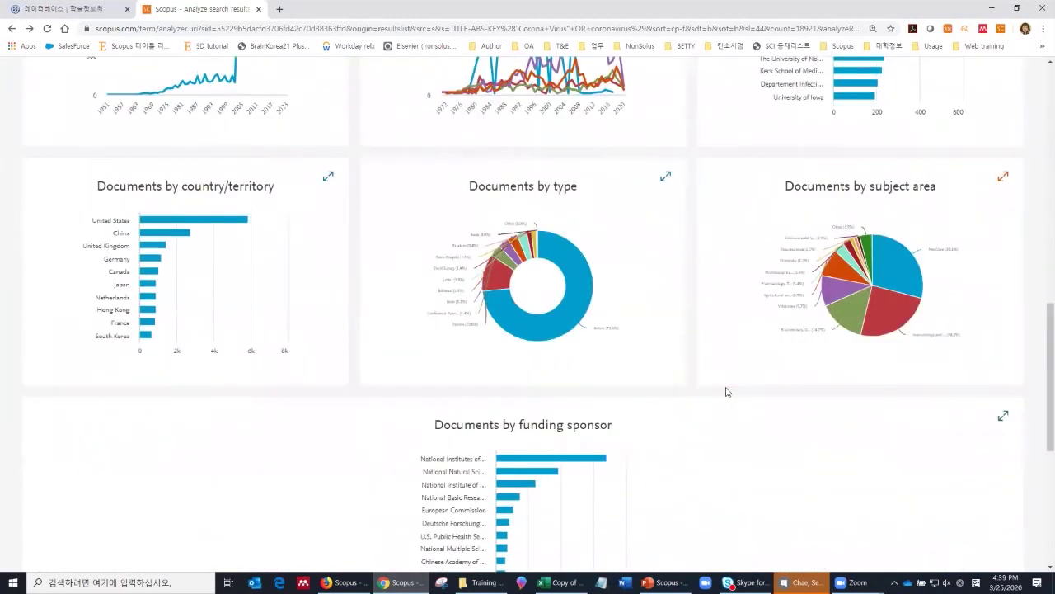
scroll(726, 388, up, 5)
scroll(720, 382, up, 4)
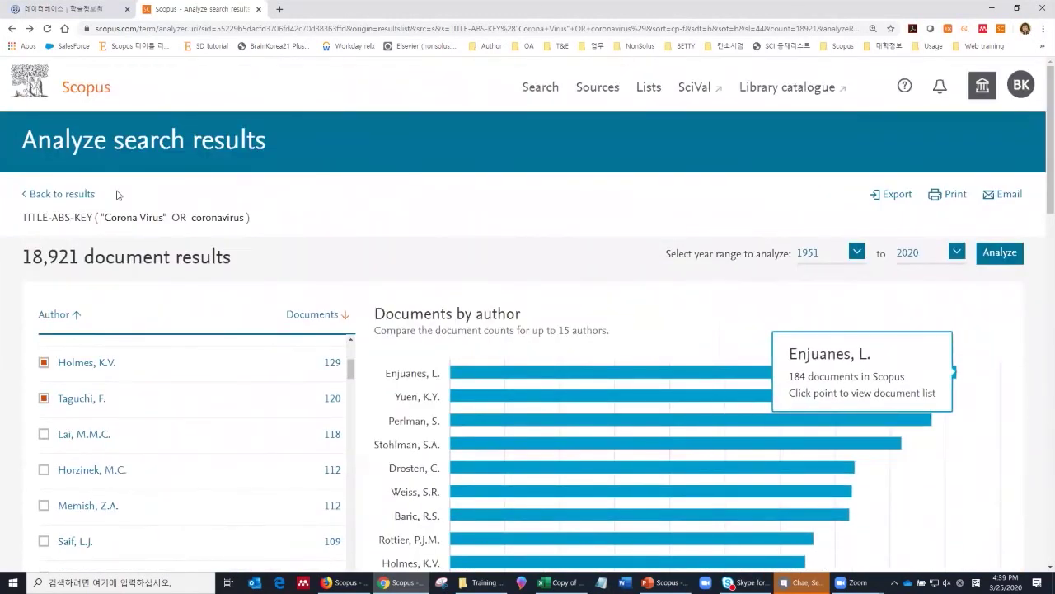
Step: Return to the citation-sorted coronavirus results list and its Refine results panel
click(77, 196)
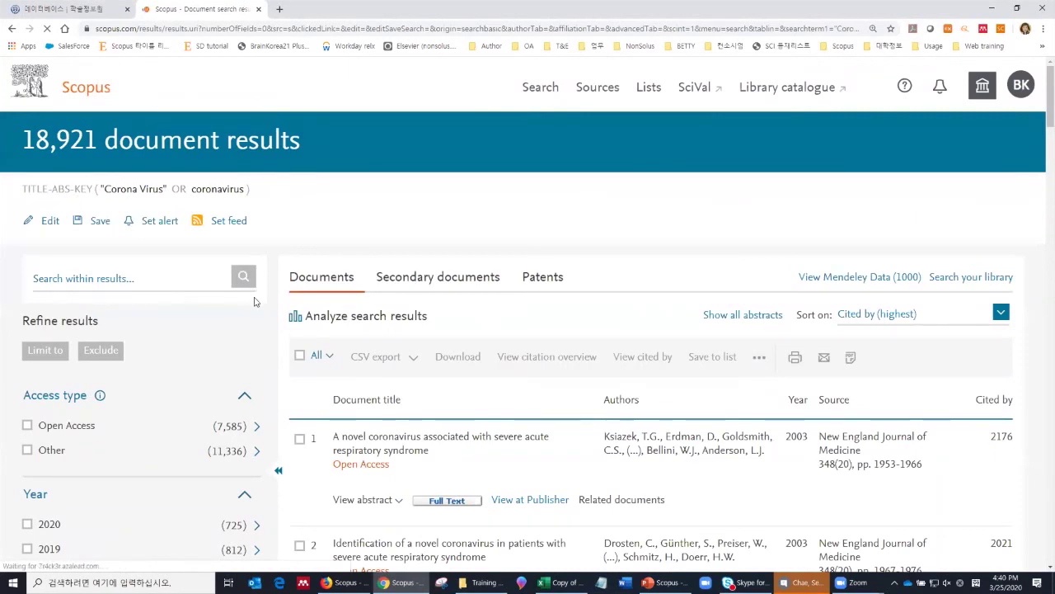
scroll(255, 297, down, 1)
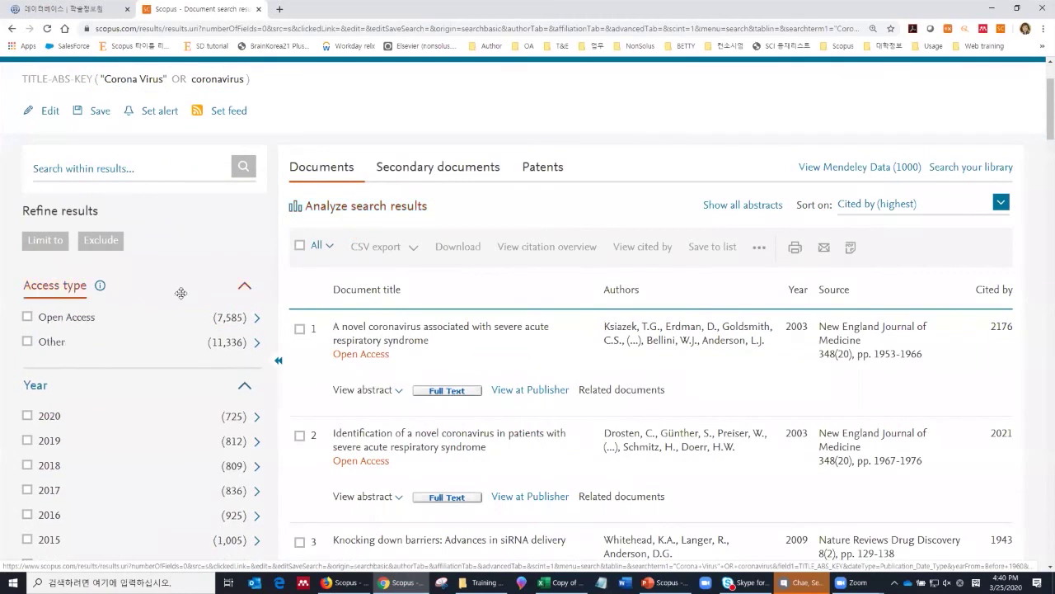
scroll(176, 305, down, 7)
scroll(174, 314, down, 1)
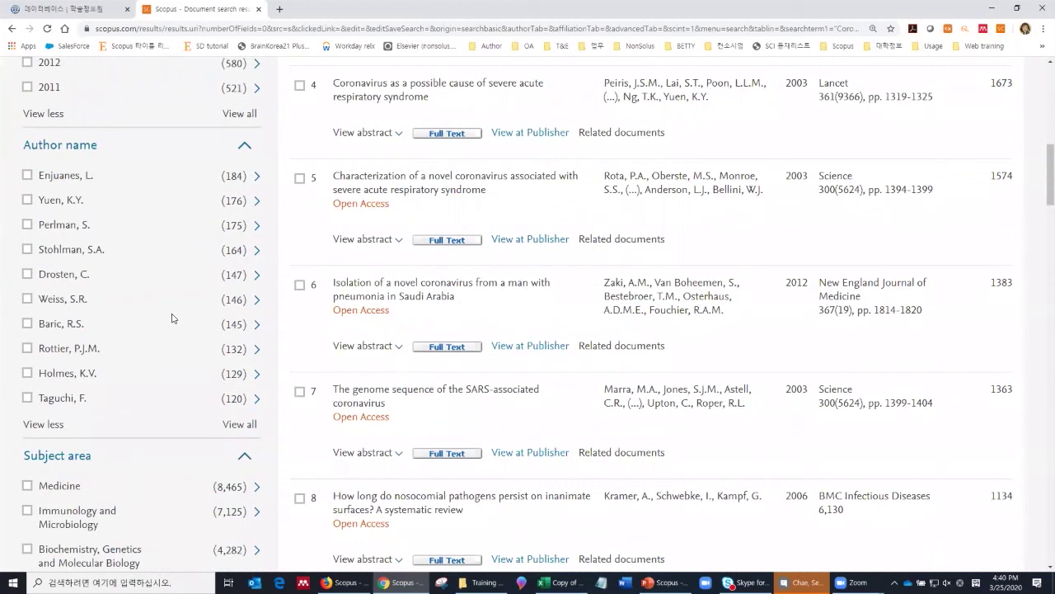
scroll(165, 314, up, 3)
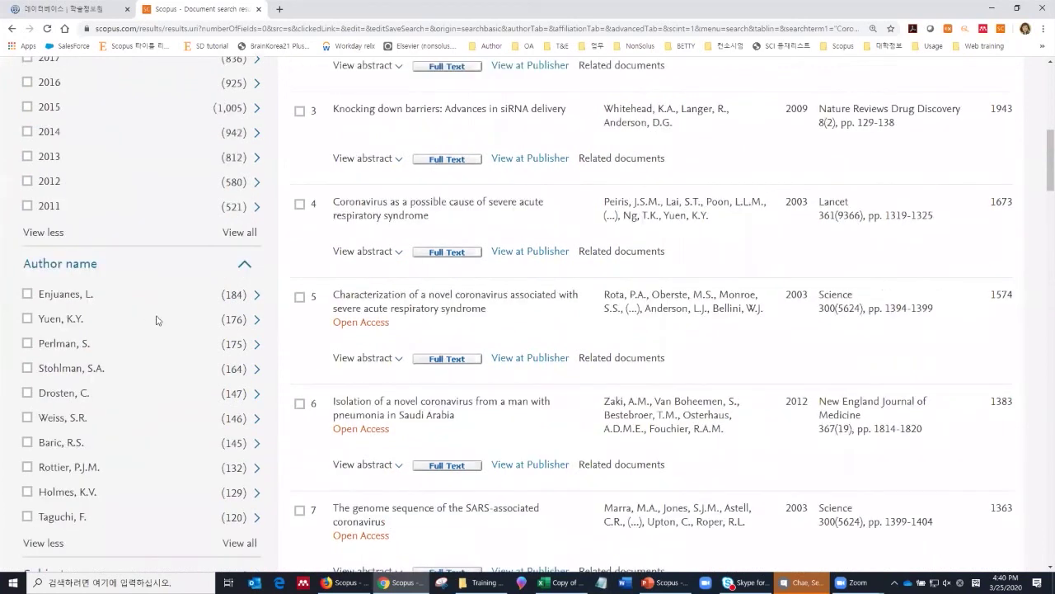
scroll(38, 206, up, 1)
Step: Tick the Year filters for 2019, 2018, 2017, 2016, 2015 and 2014
click(28, 219)
click(28, 244)
click(28, 269)
click(31, 297)
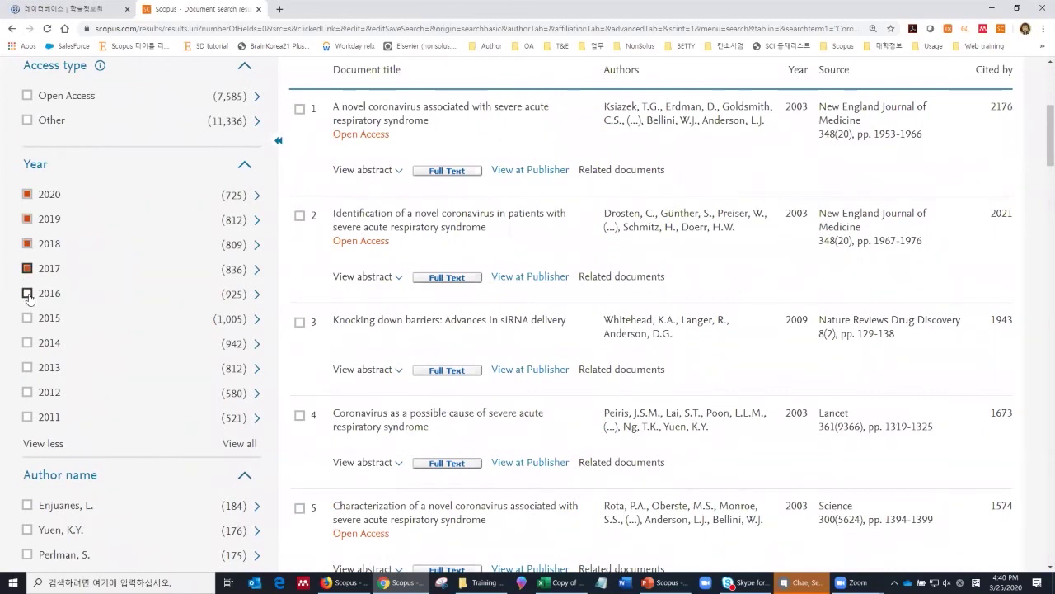
click(28, 320)
click(27, 344)
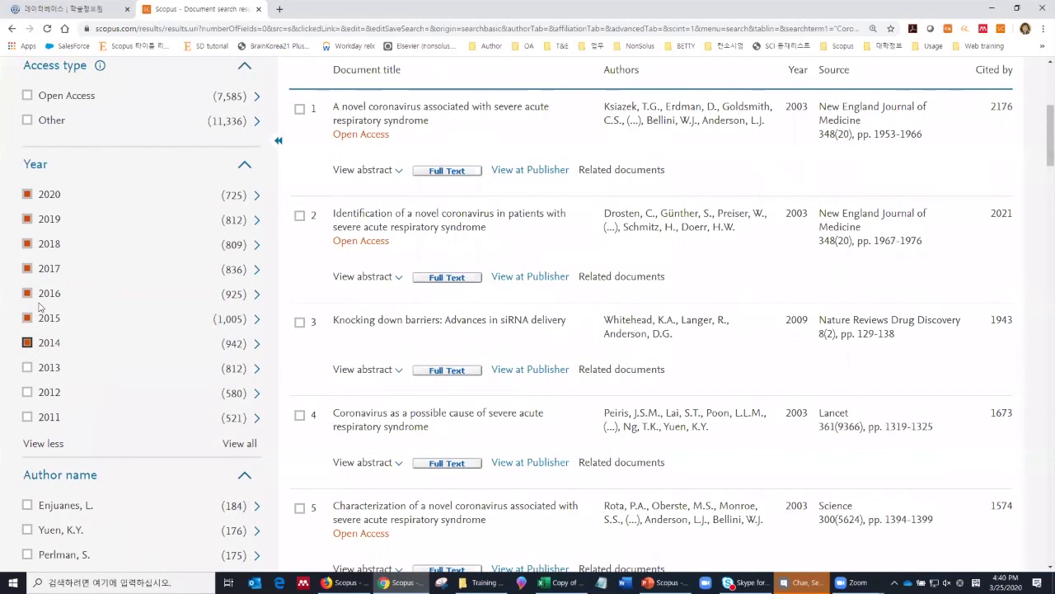
scroll(68, 287, up, 2)
scroll(69, 287, up, 1)
Step: Limit results to 2014–2020 (6,054 documents) and export the refine values as CSV
click(41, 242)
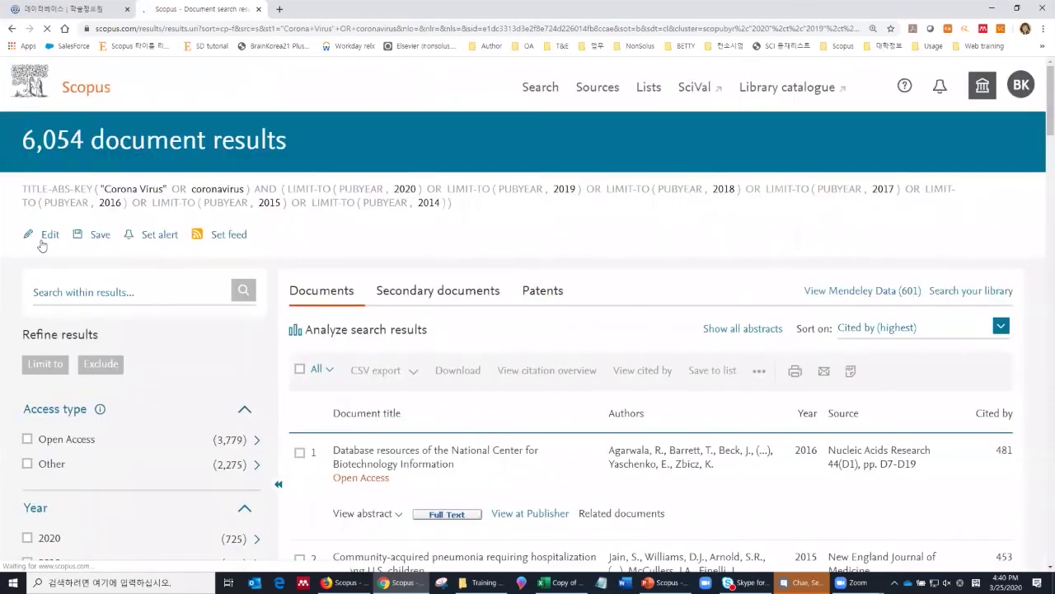
scroll(190, 364, down, 6)
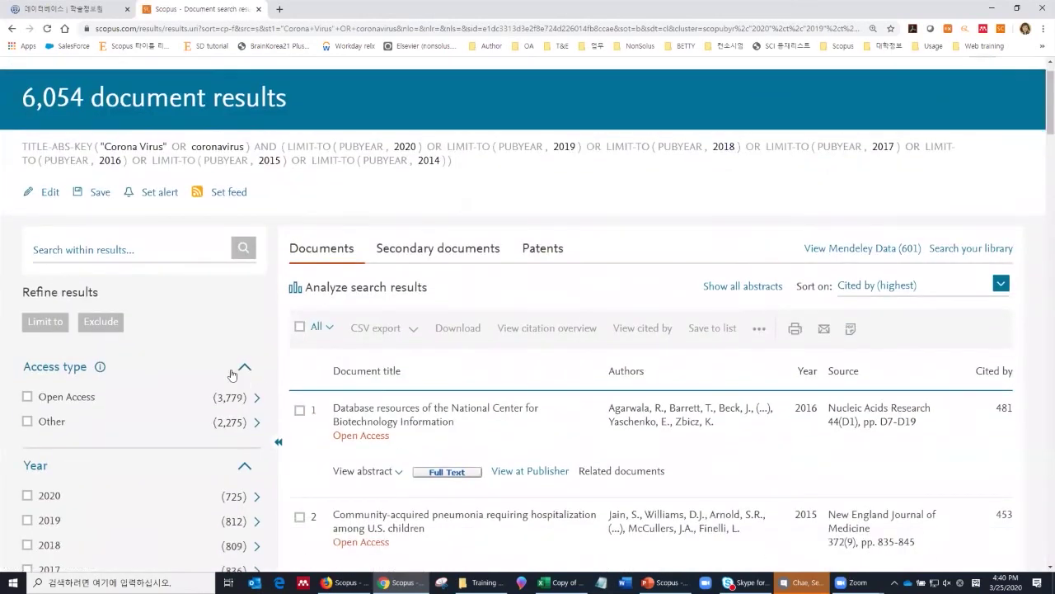
scroll(188, 367, down, 6)
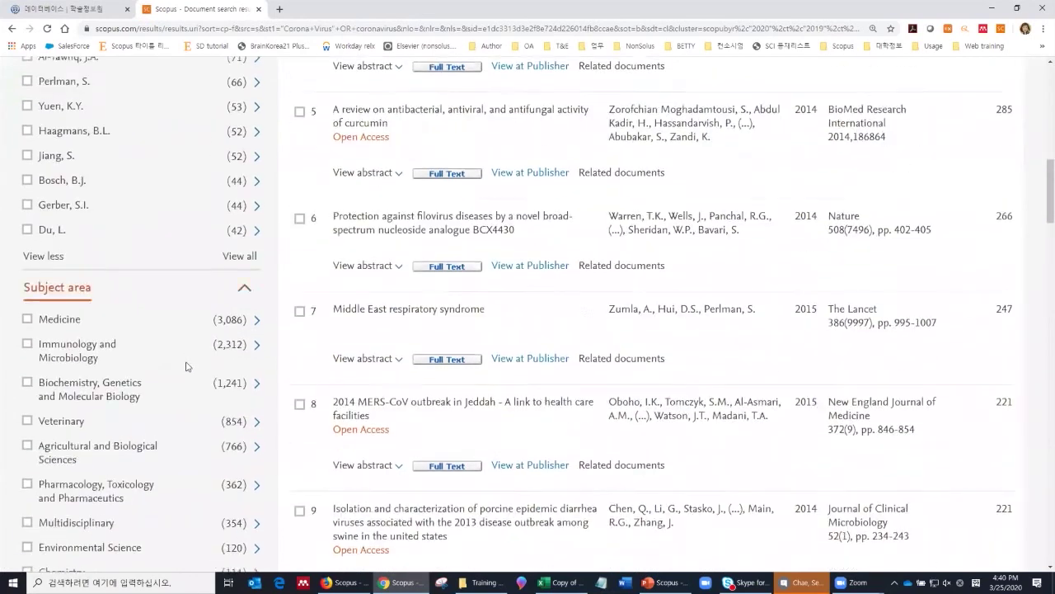
scroll(183, 371, down, 6)
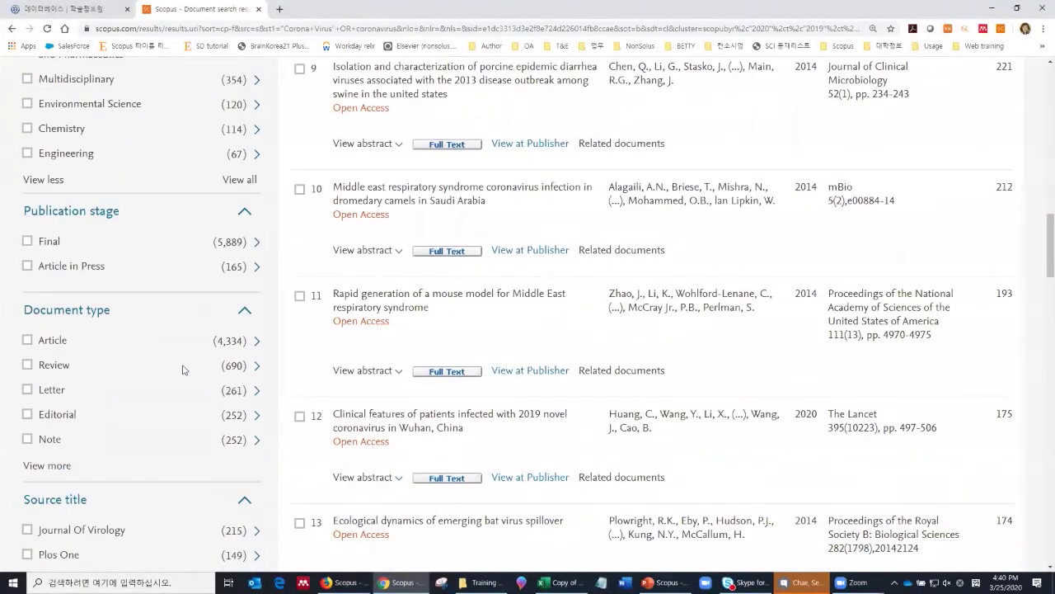
scroll(182, 375, down, 9)
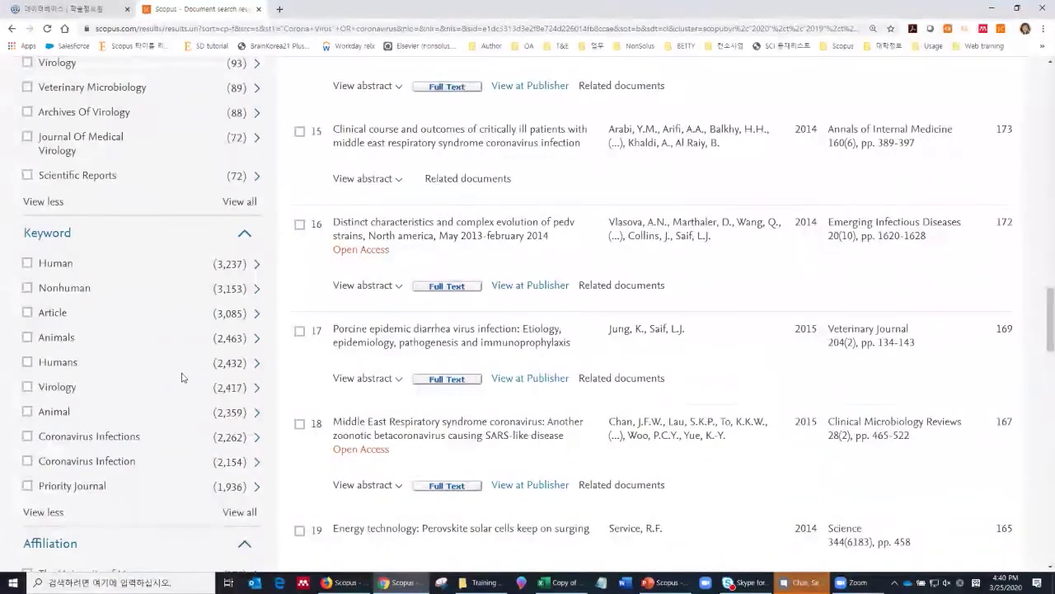
scroll(178, 375, down, 7)
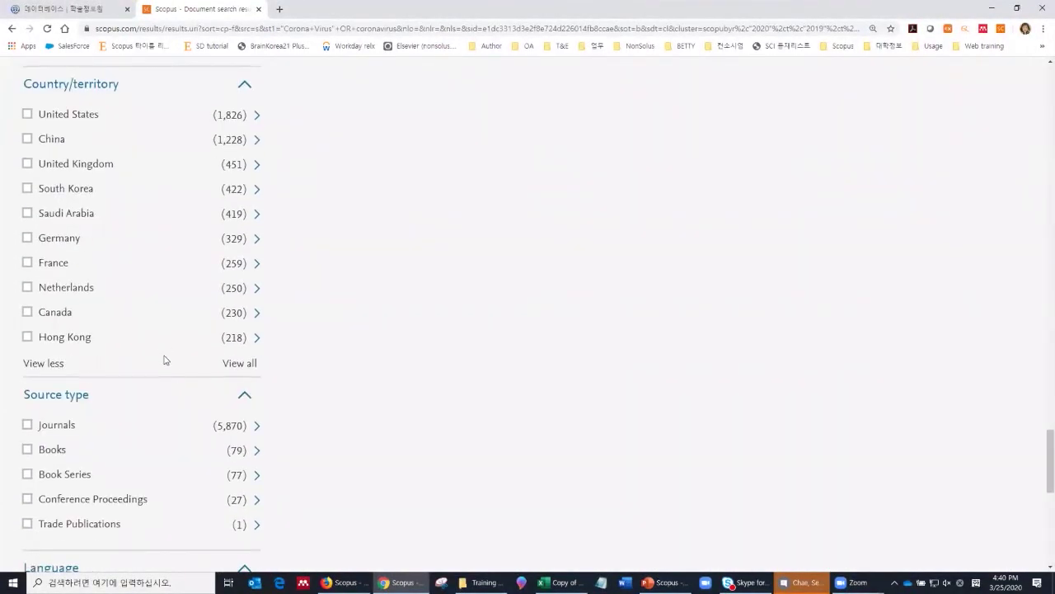
scroll(164, 367, down, 5)
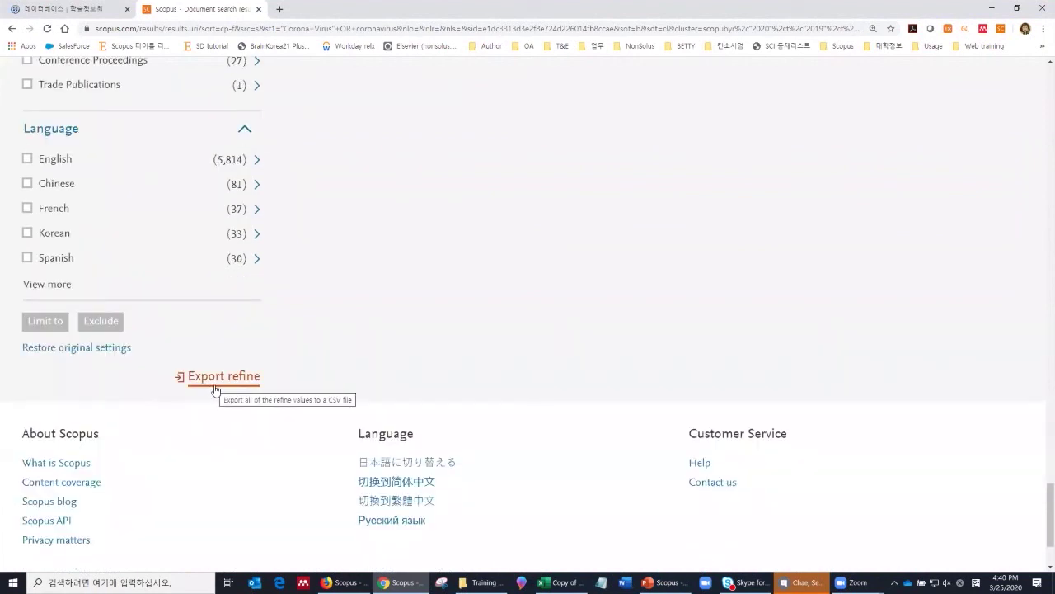
click(214, 385)
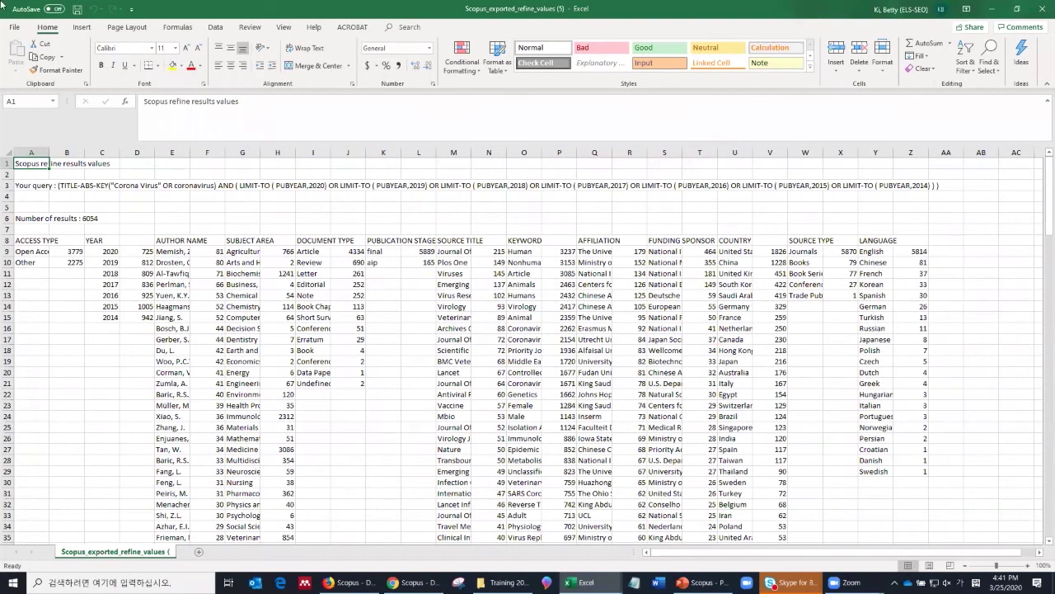
Step: Widen the SOURCE TITLE column M and keyword column O in the exported sheet
drag(471, 152, 573, 153)
drag(648, 152, 782, 186)
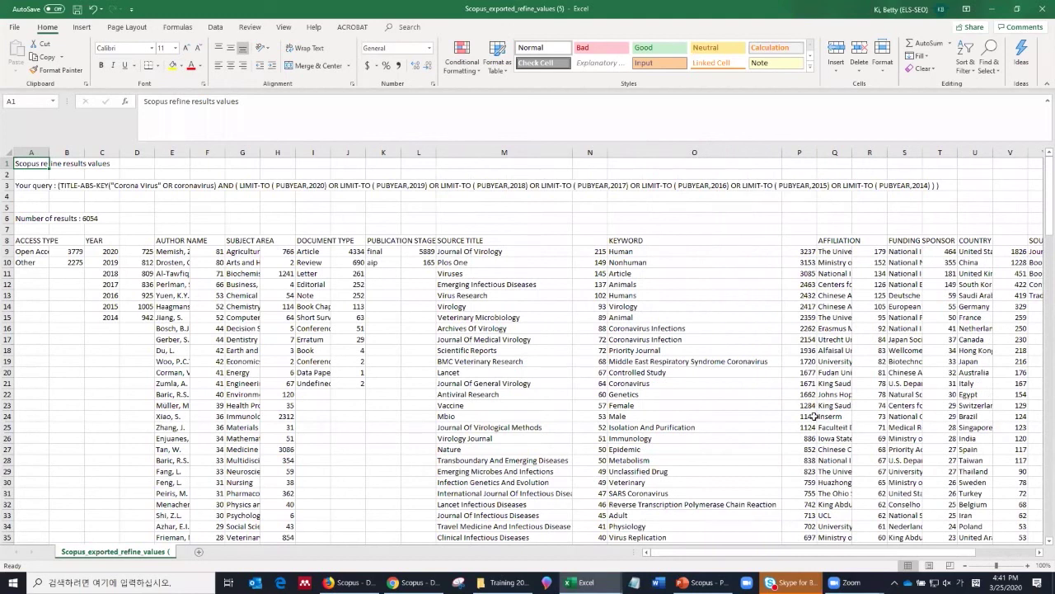
scroll(784, 425, down, 4)
scroll(775, 427, down, 4)
scroll(763, 436, down, 14)
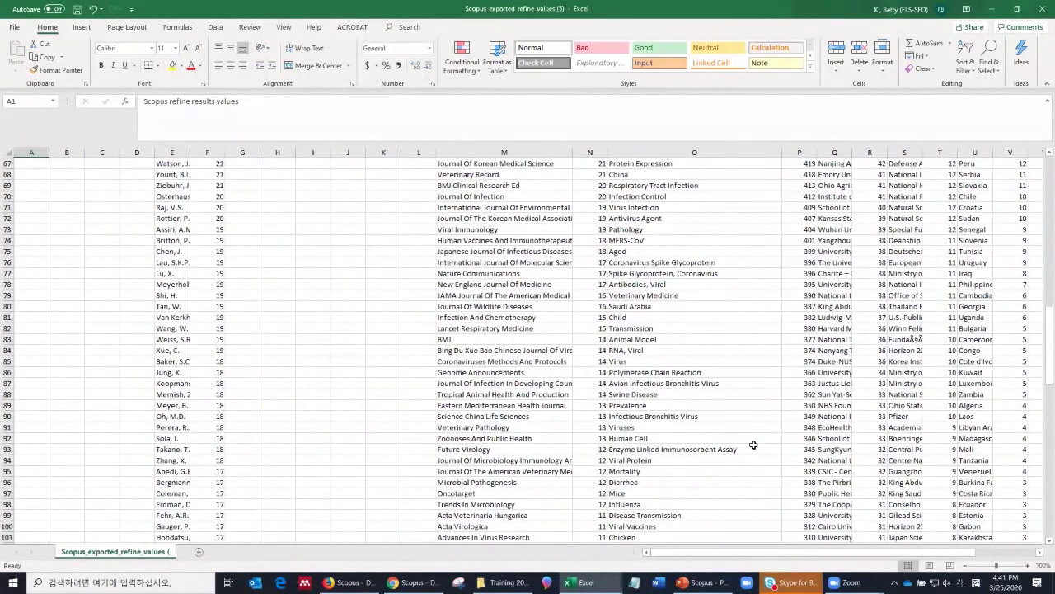
scroll(782, 358, up, 5)
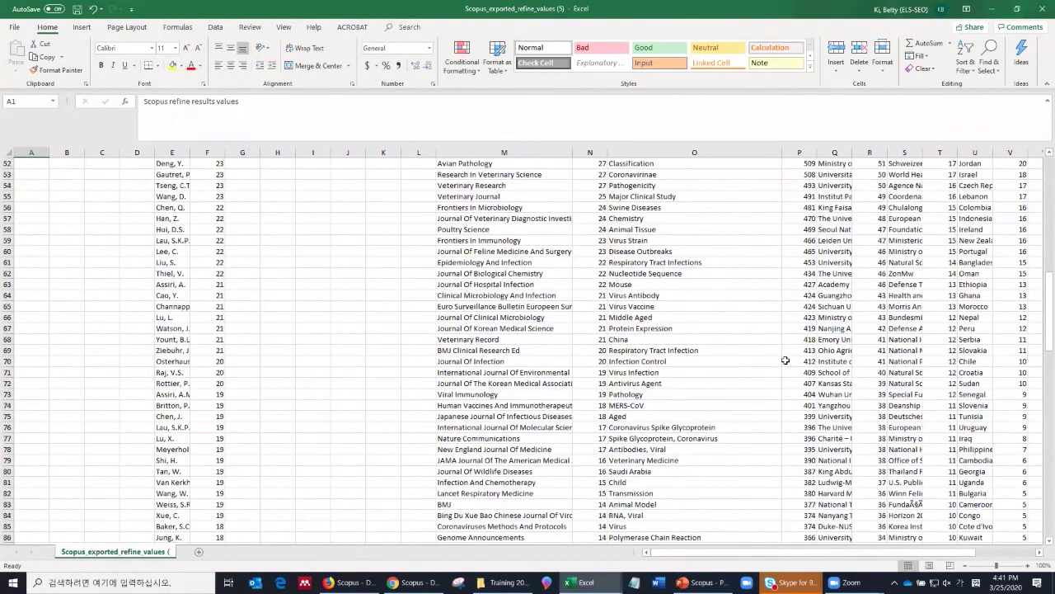
scroll(781, 359, up, 15)
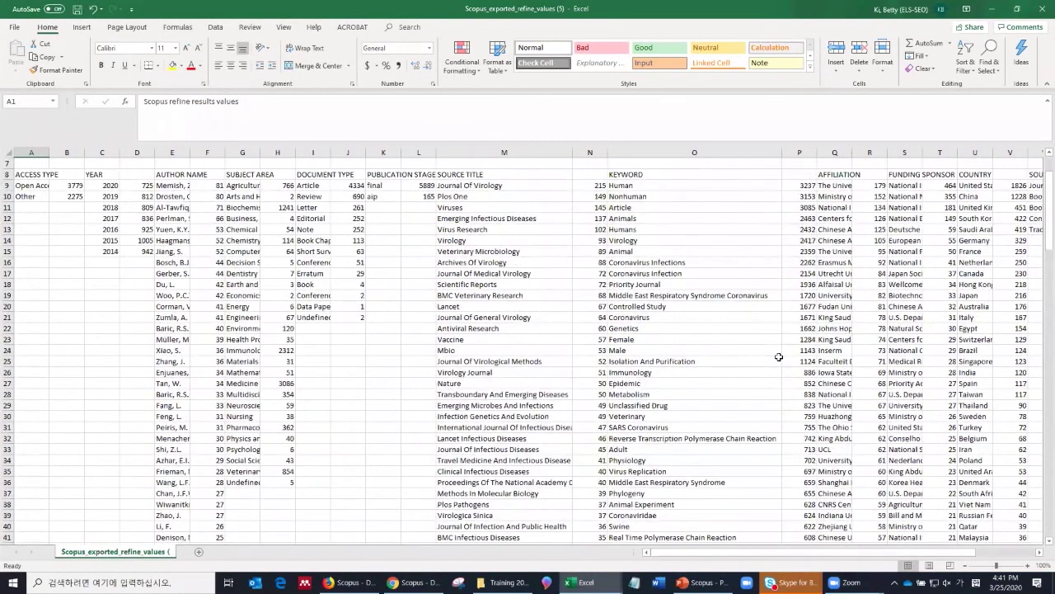
scroll(778, 357, up, 2)
Step: Widen columns T and S to show full funding sponsor names, then return to Scopus
drag(825, 328, 1027, 328)
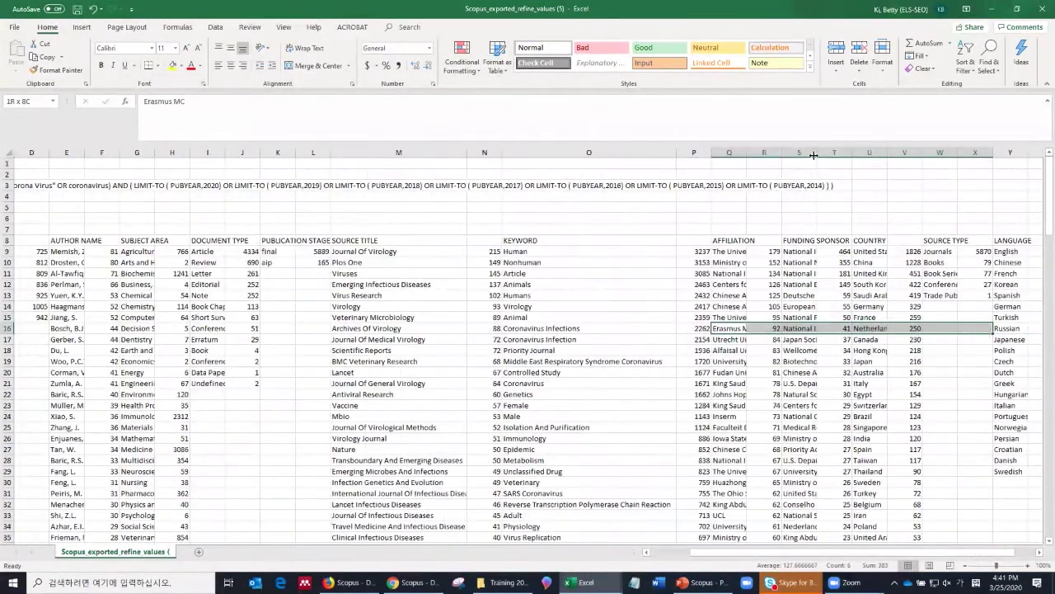
drag(813, 155, 985, 189)
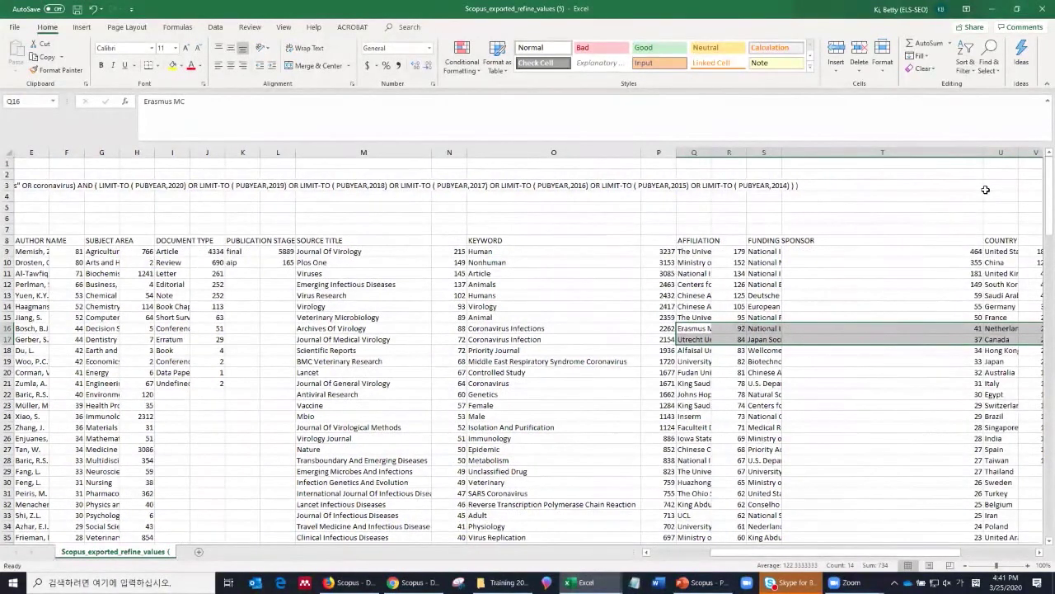
mouse_move(993, 251)
mouse_down()
mouse_move(1044, 262)
mouse_move(1001, 262)
mouse_up()
drag(633, 155, 823, 193)
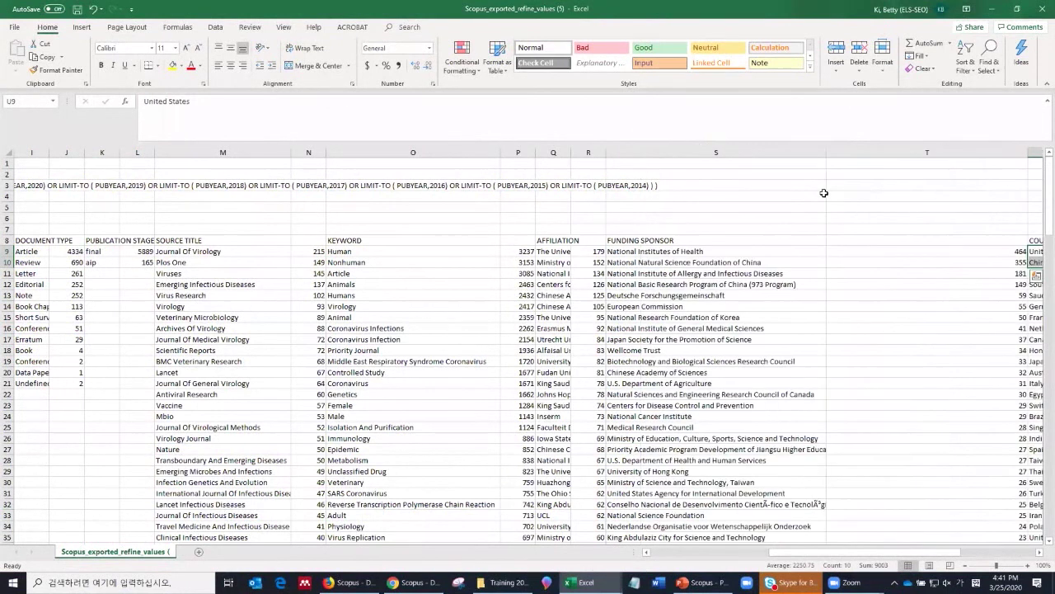
scroll(784, 350, down, 5)
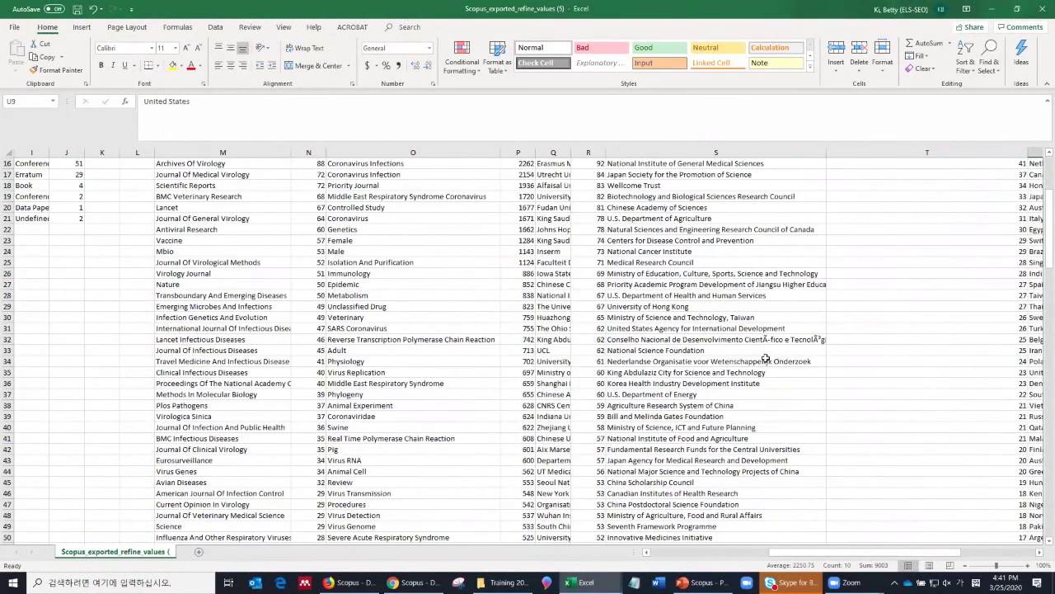
scroll(768, 355, down, 9)
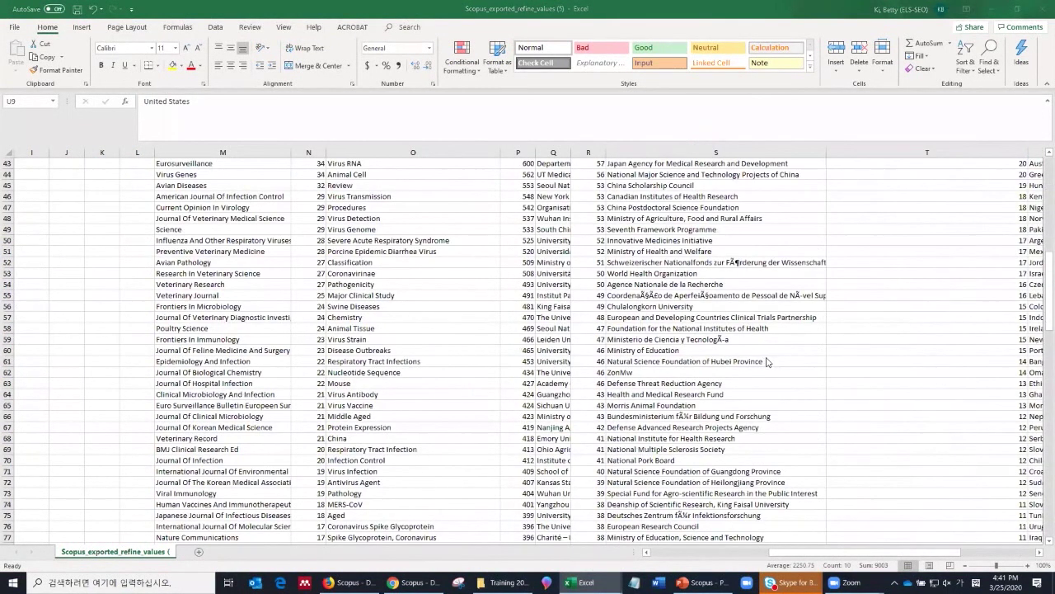
key(alt+Tab)
key(alt+Tab)
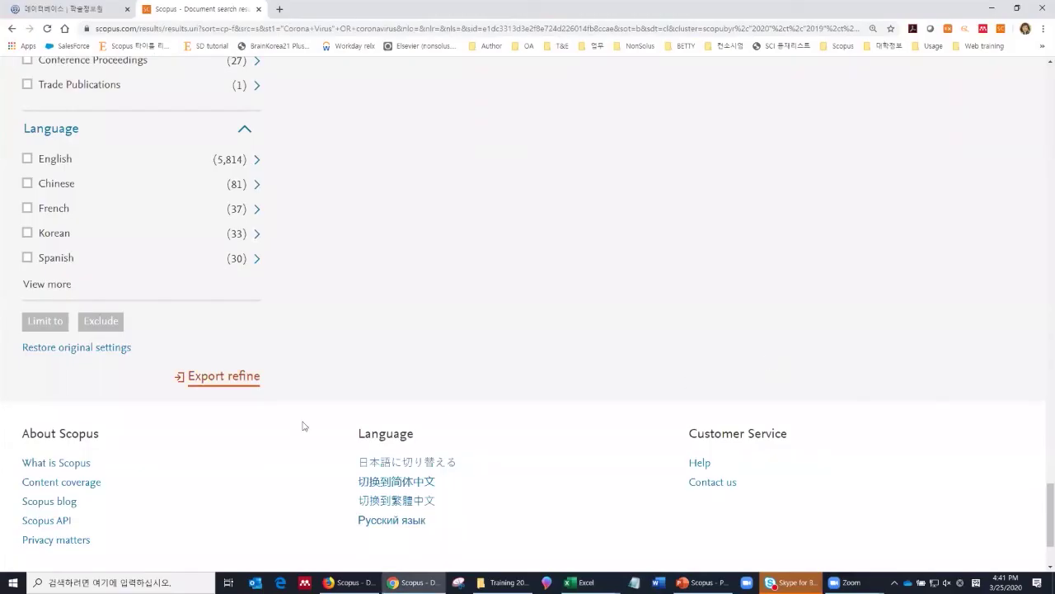
Step: Show the sort options for the 6,054 year-limited results, with Cited by (highest) applied
scroll(232, 378, up, 7)
scroll(234, 382, up, 10)
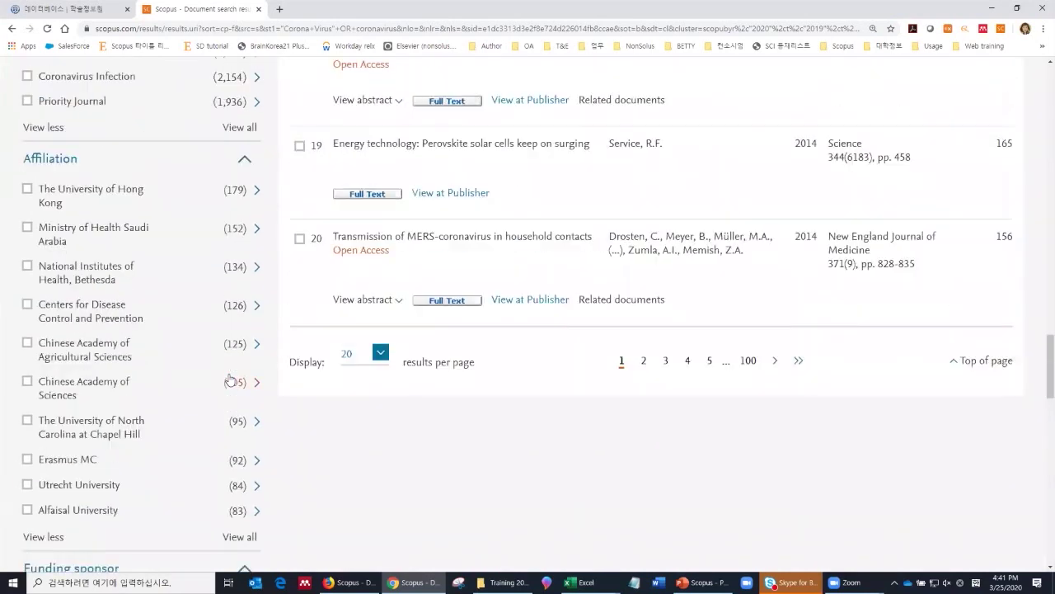
scroll(230, 379, up, 10)
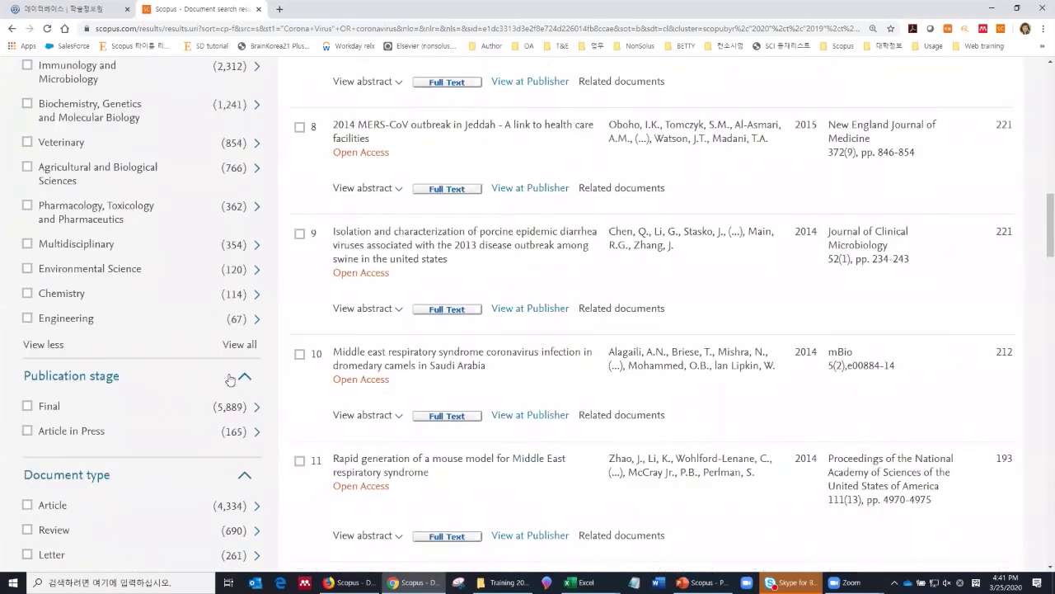
scroll(226, 381, up, 2)
scroll(224, 381, down, 3)
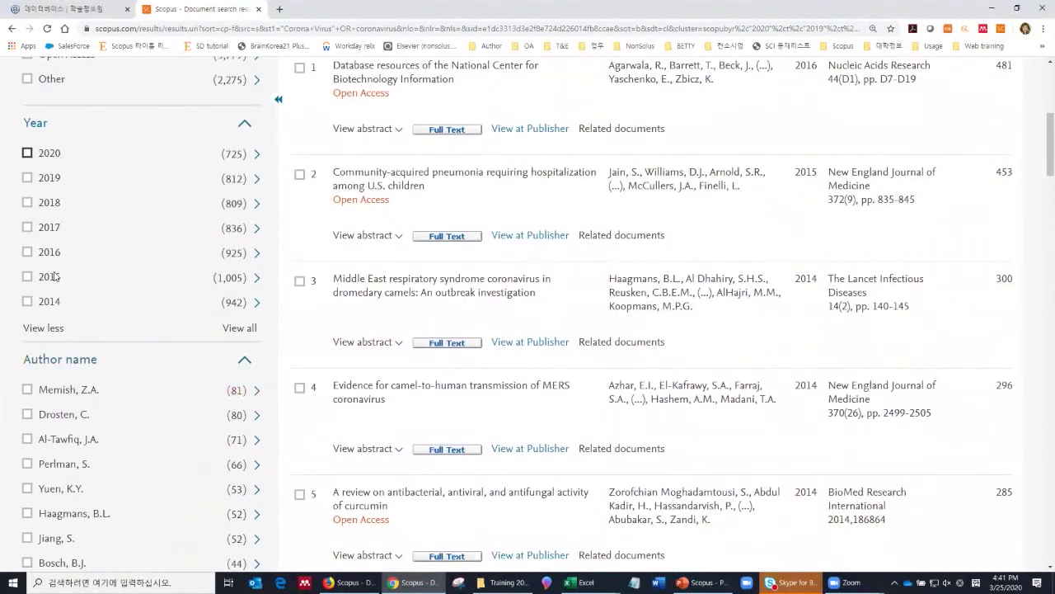
scroll(62, 307, down, 3)
scroll(62, 320, down, 1)
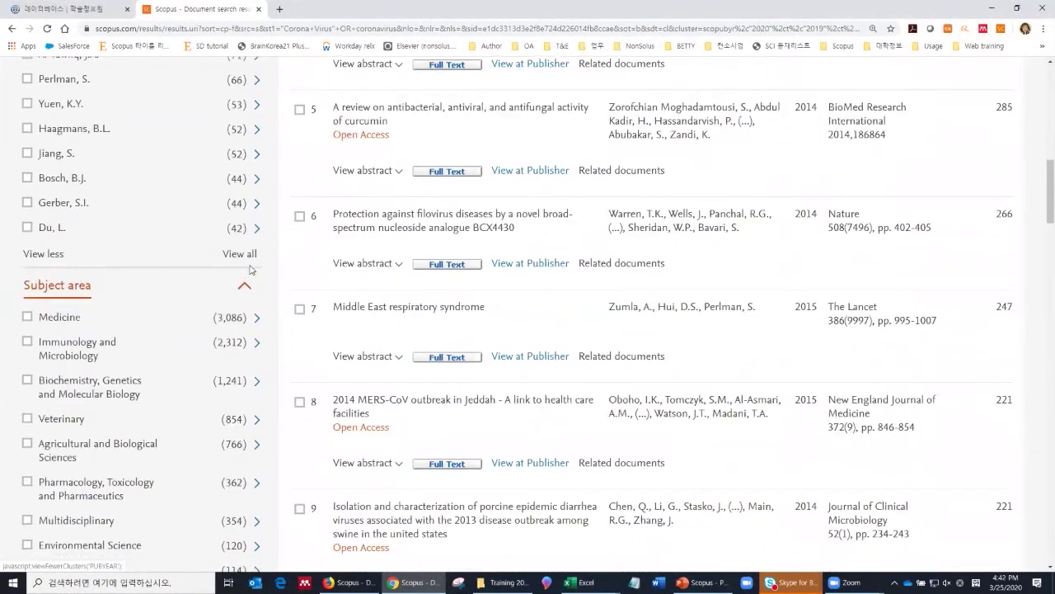
scroll(242, 277, down, 2)
scroll(242, 277, down, 2)
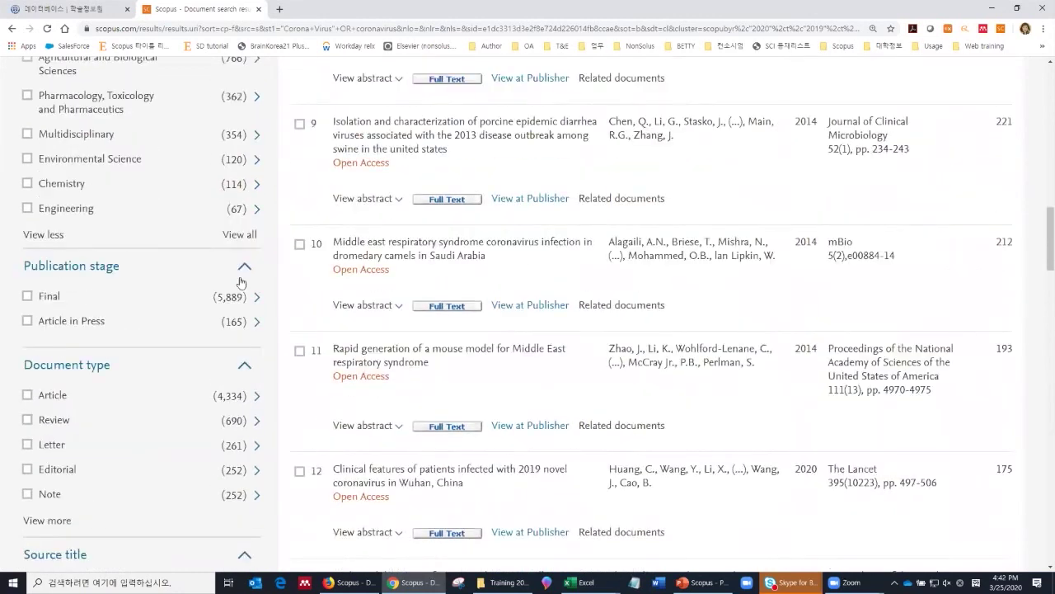
scroll(165, 259, up, 10)
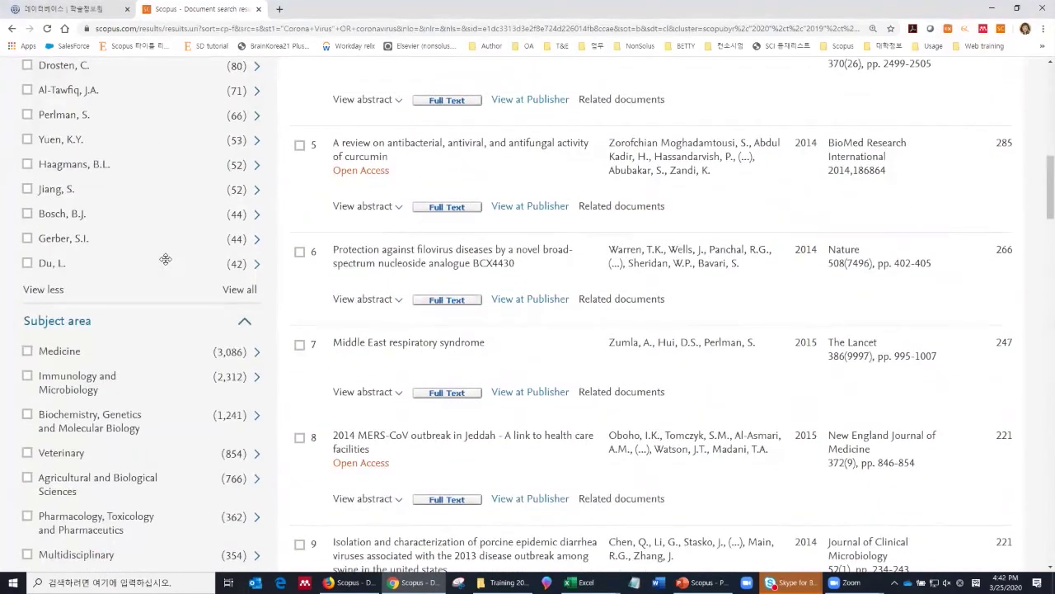
scroll(425, 345, down, 2)
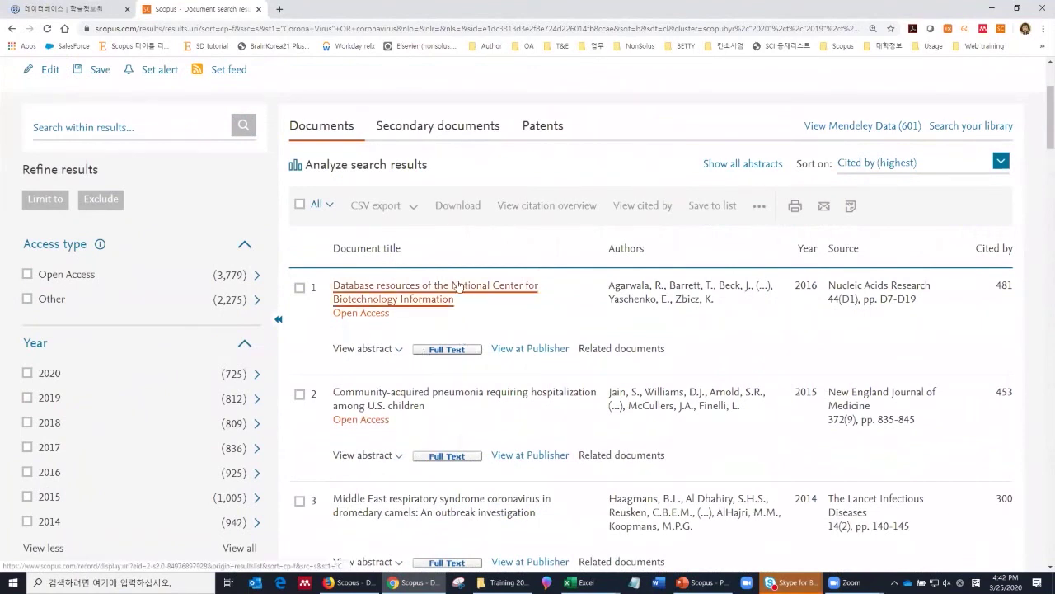
click(883, 169)
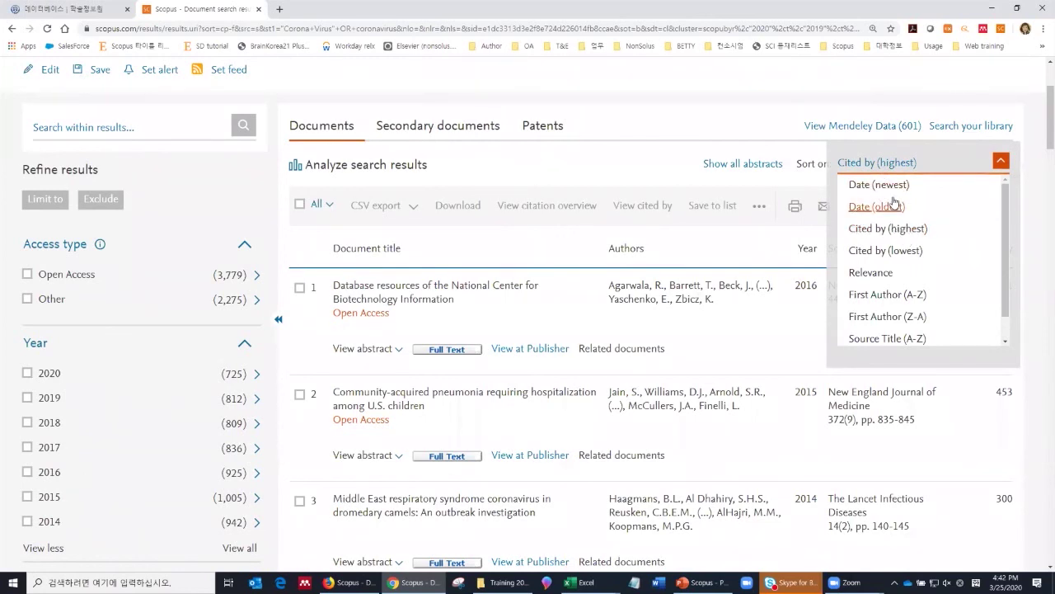
Step: Keep Cited by (highest) sorting and preview, then hide, the first result's abstract
scroll(906, 280, down, 3)
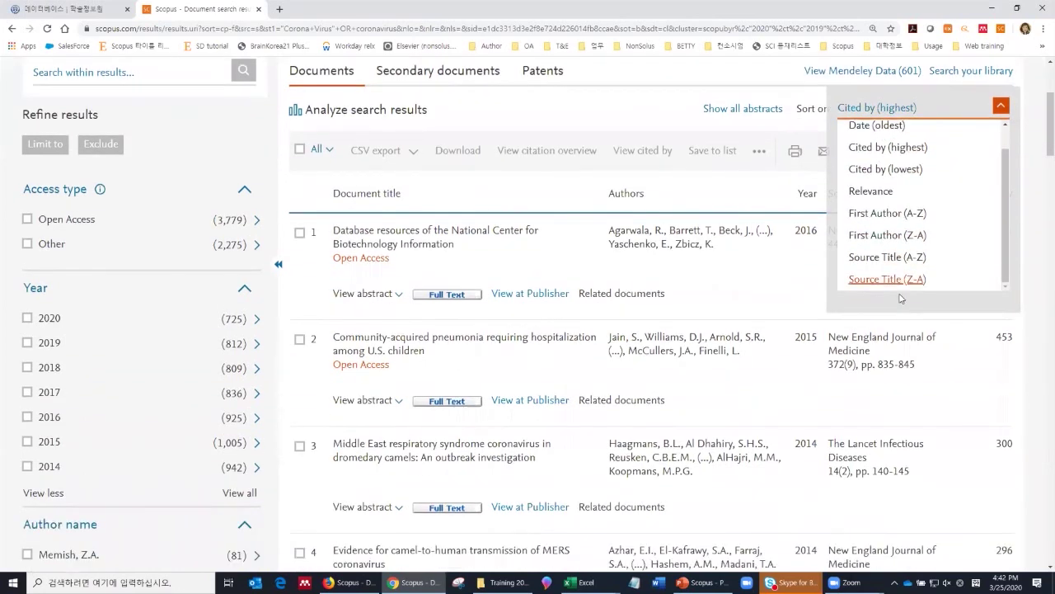
click(776, 98)
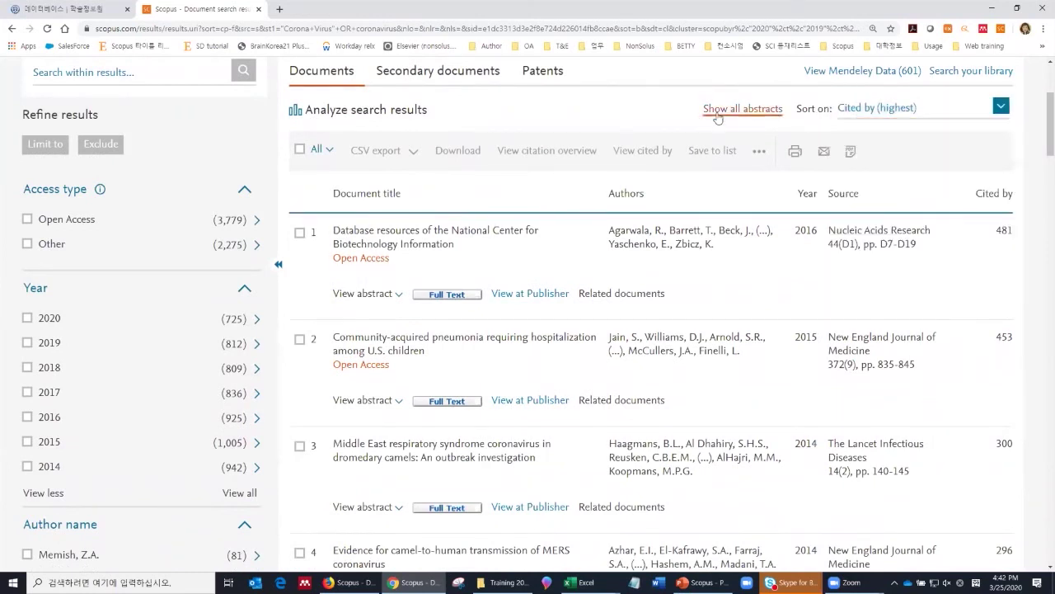
click(387, 294)
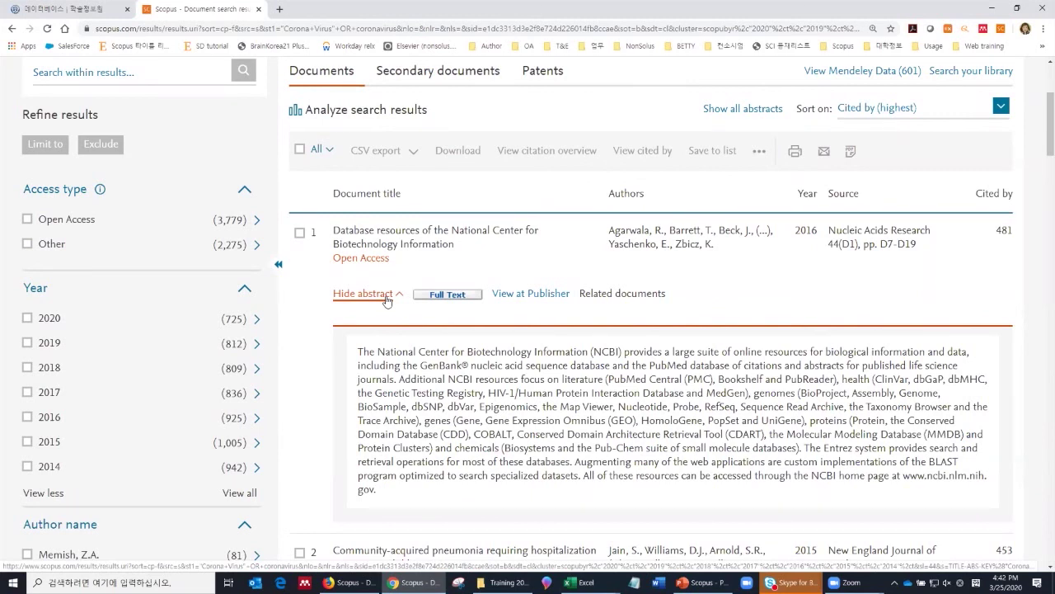
click(386, 300)
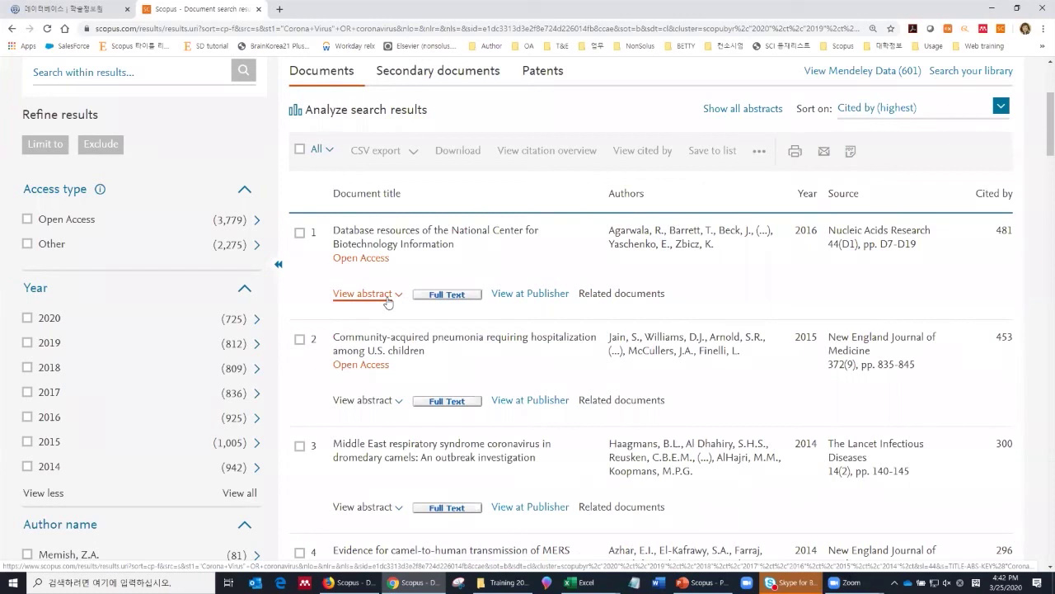
Step: Select all 20 records on the current results page
click(329, 152)
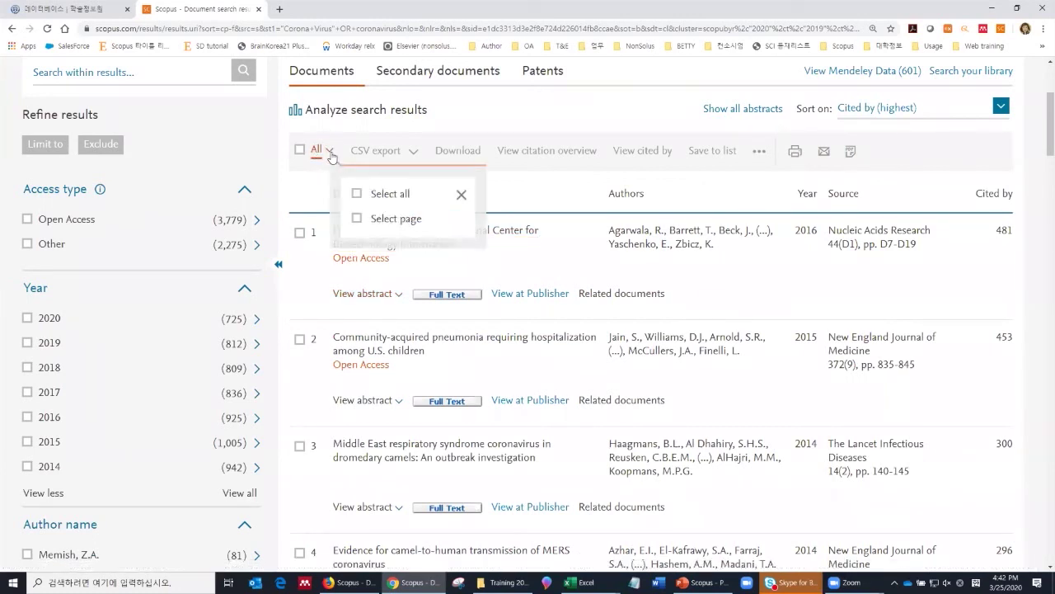
click(357, 219)
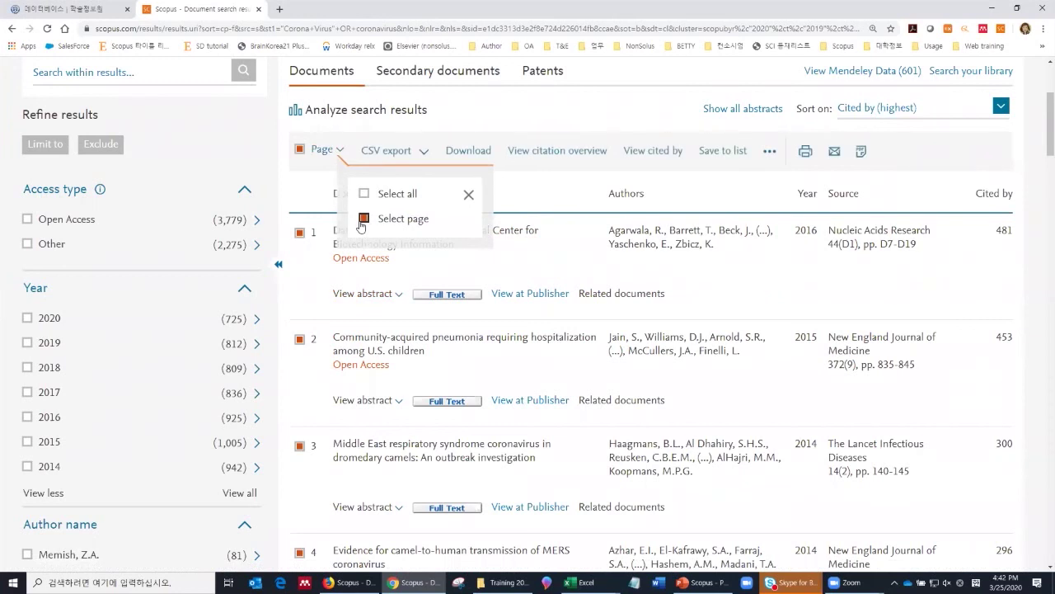
click(472, 128)
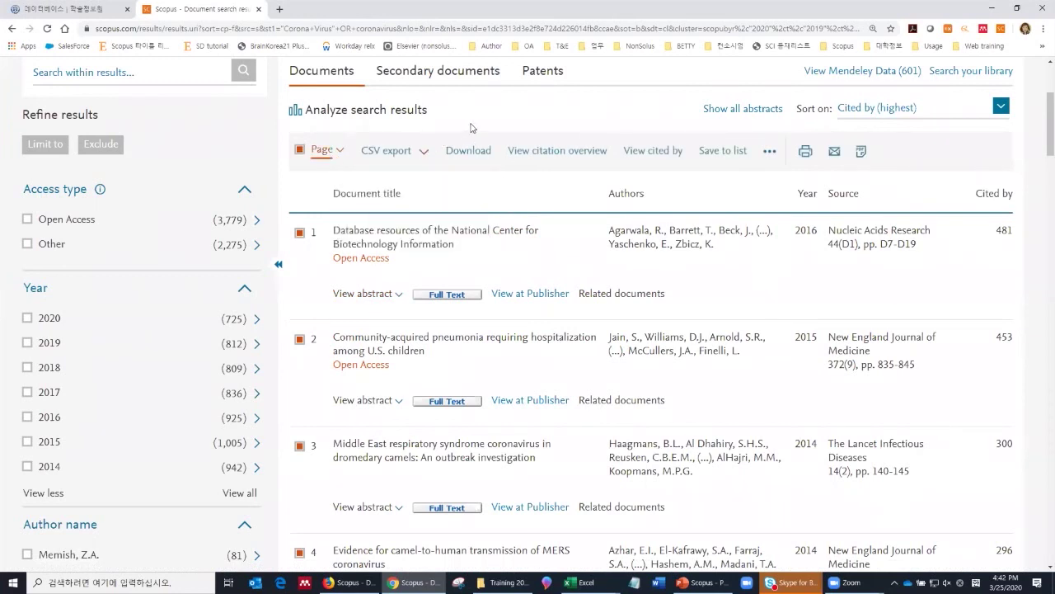
Step: Export them as CSV with citation information, abstract and keywords, PubMed ID and correspondence address
click(425, 158)
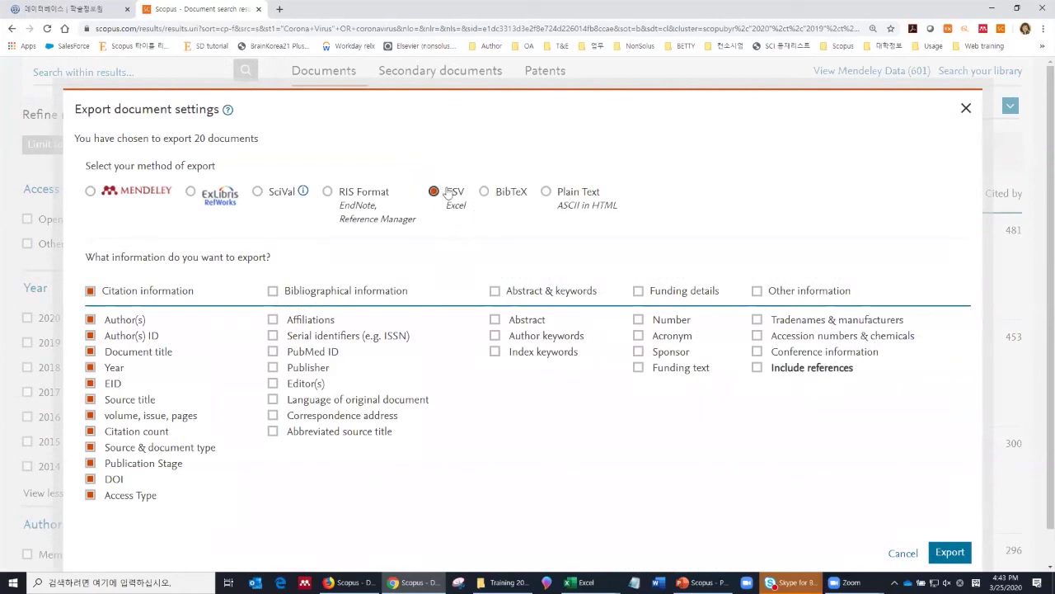
click(90, 192)
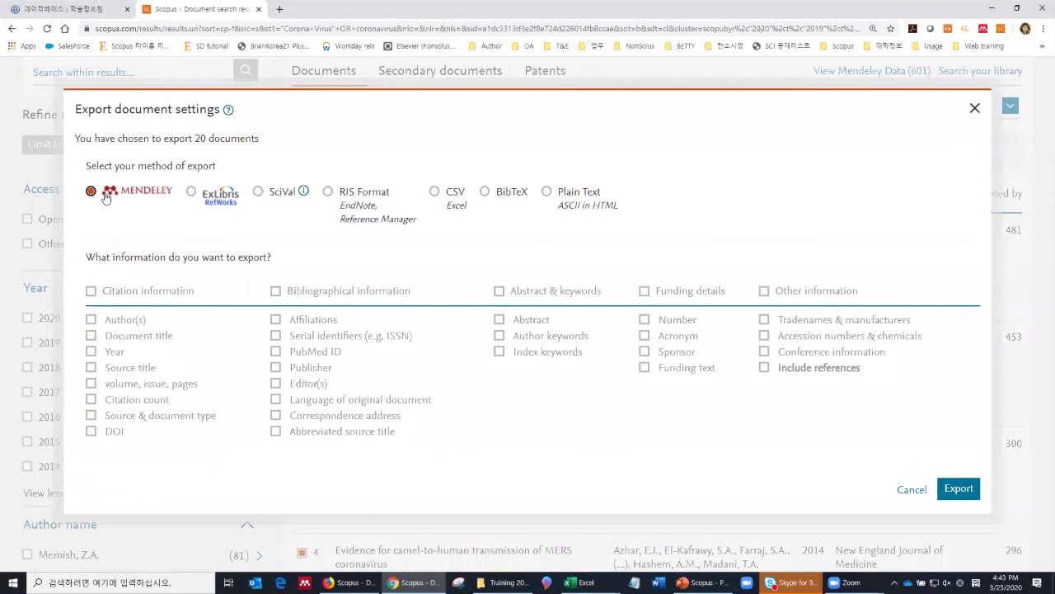
click(193, 194)
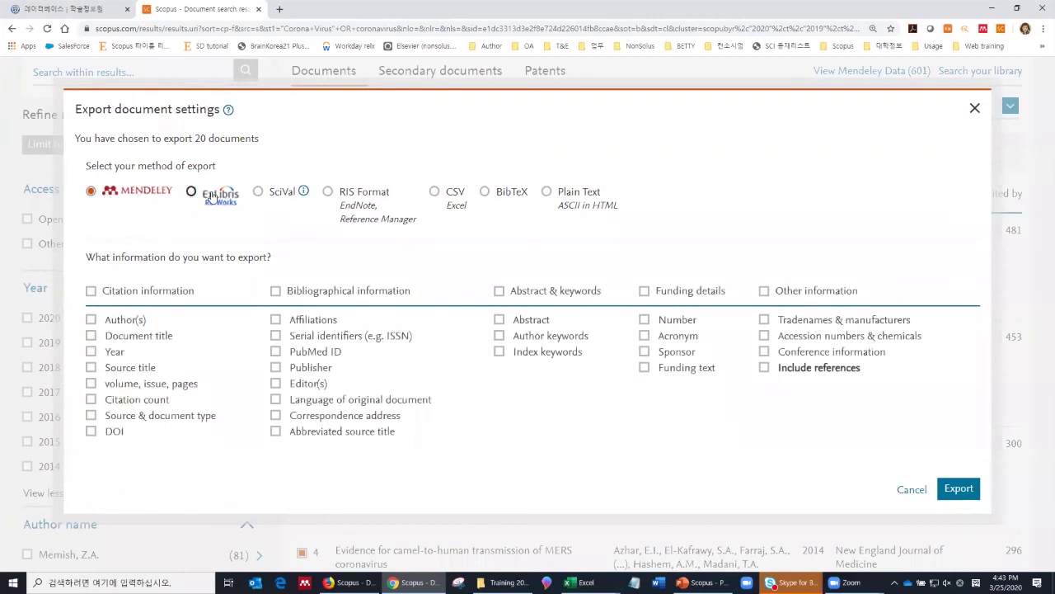
click(328, 193)
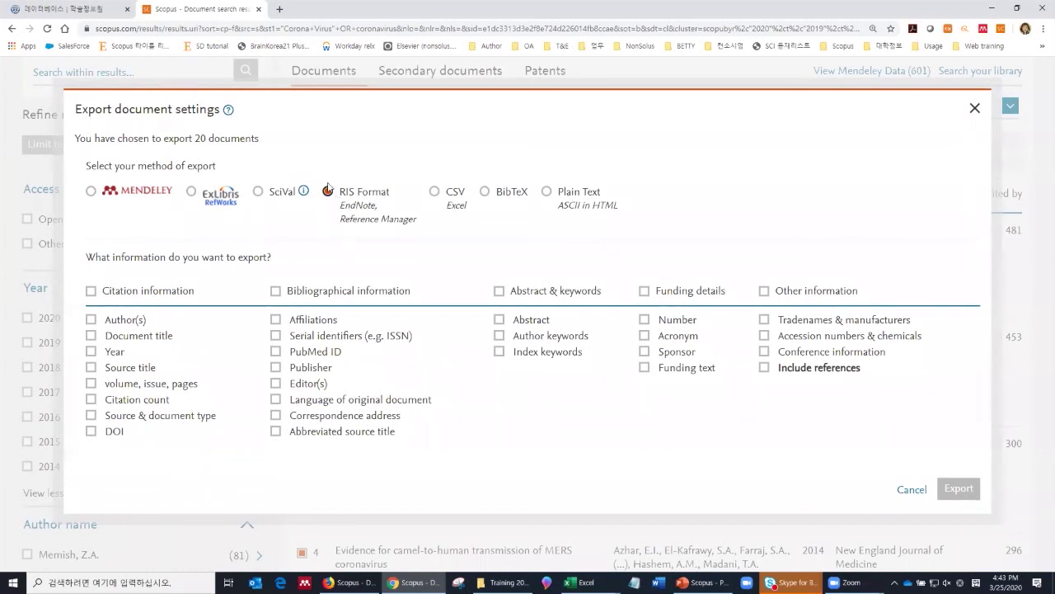
click(443, 196)
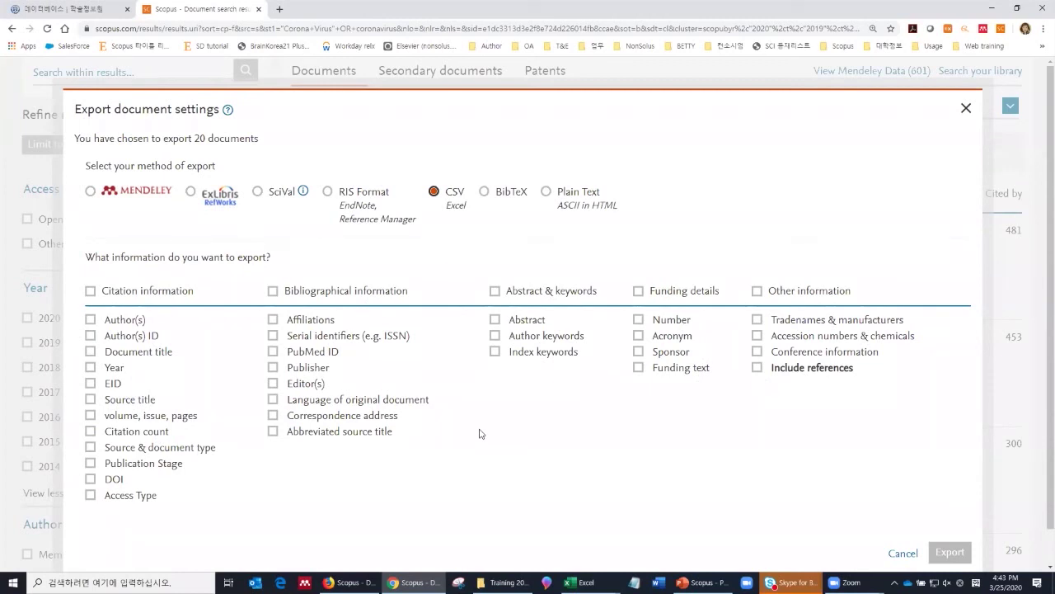
click(90, 291)
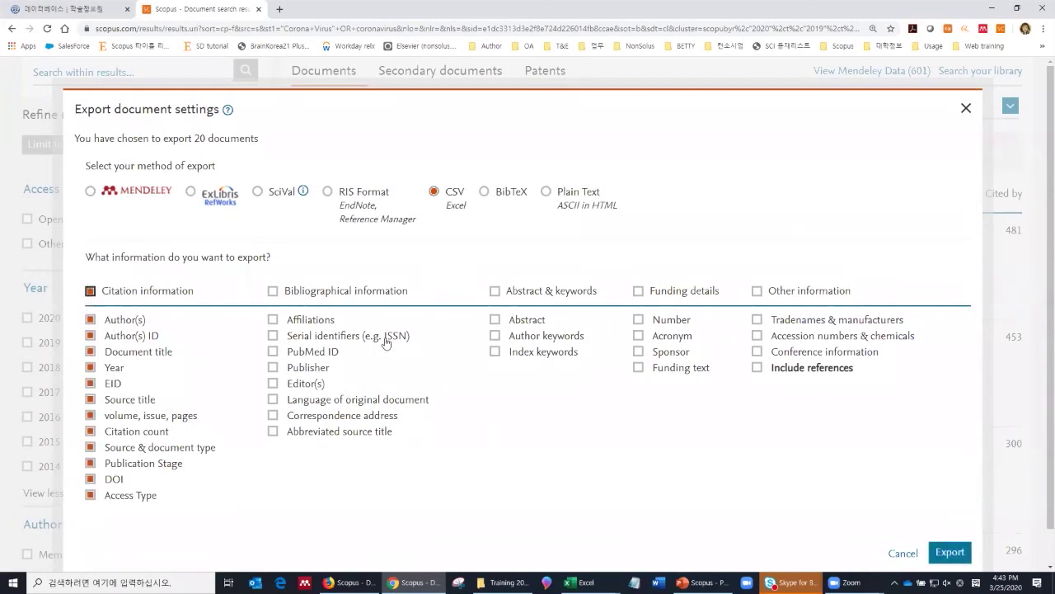
click(495, 292)
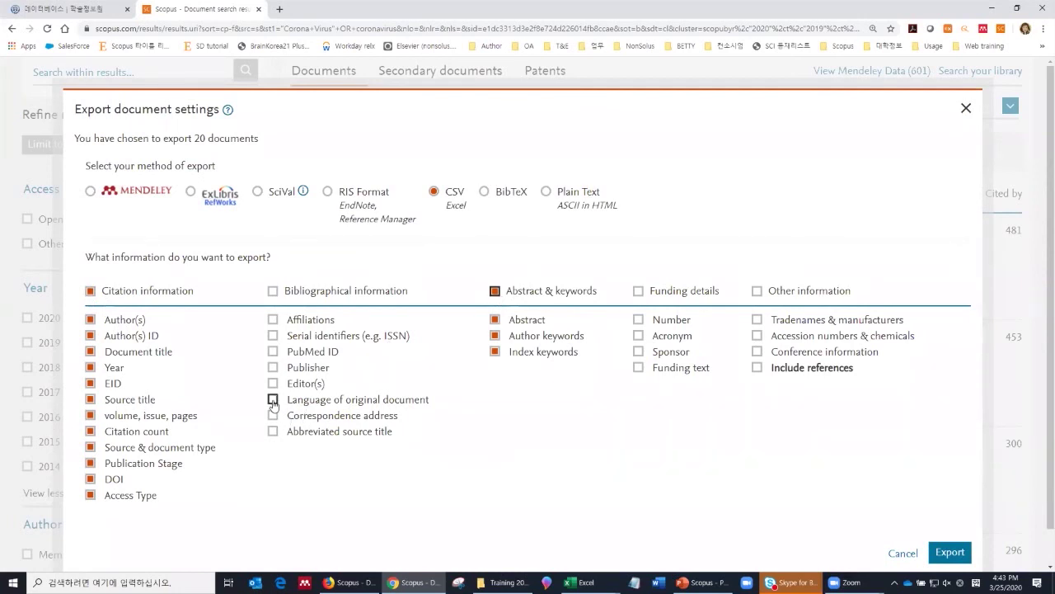
click(272, 352)
click(274, 415)
click(948, 553)
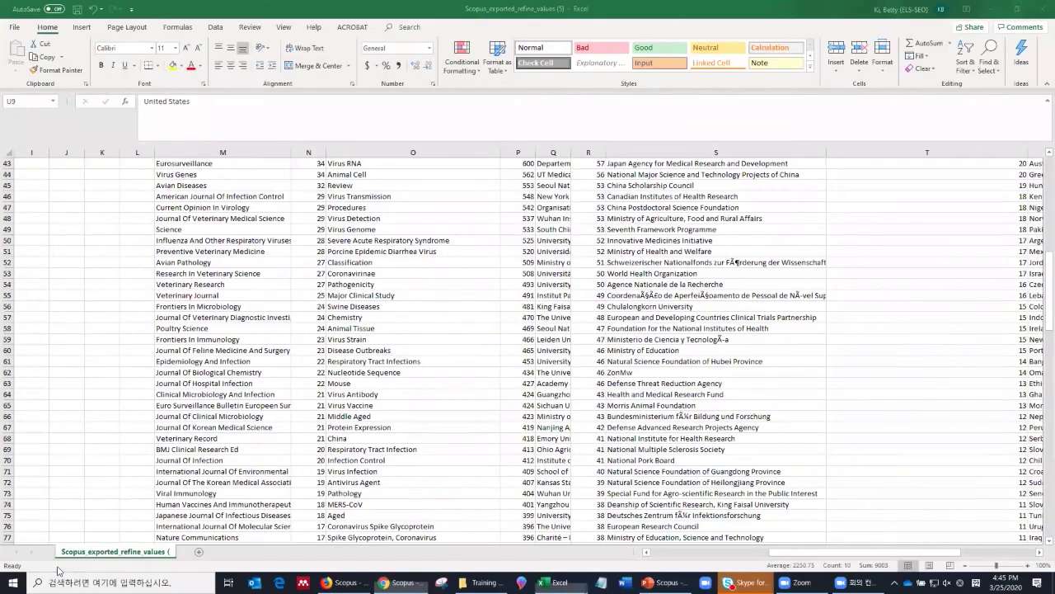
Step: In the exported scopus (47) sheet, widen the DOI column to show full values
click(328, 307)
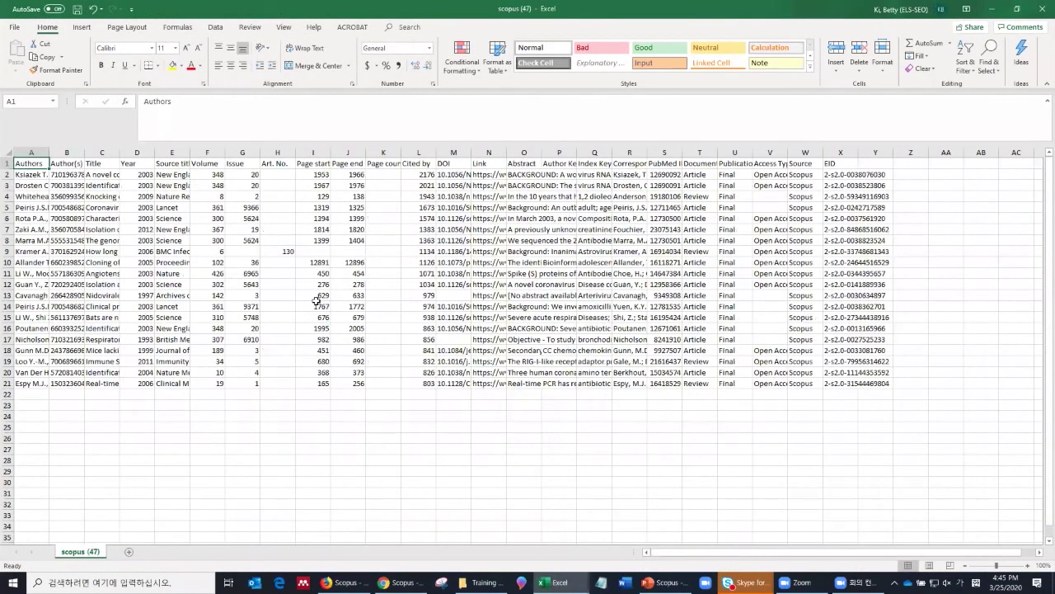
click(25, 153)
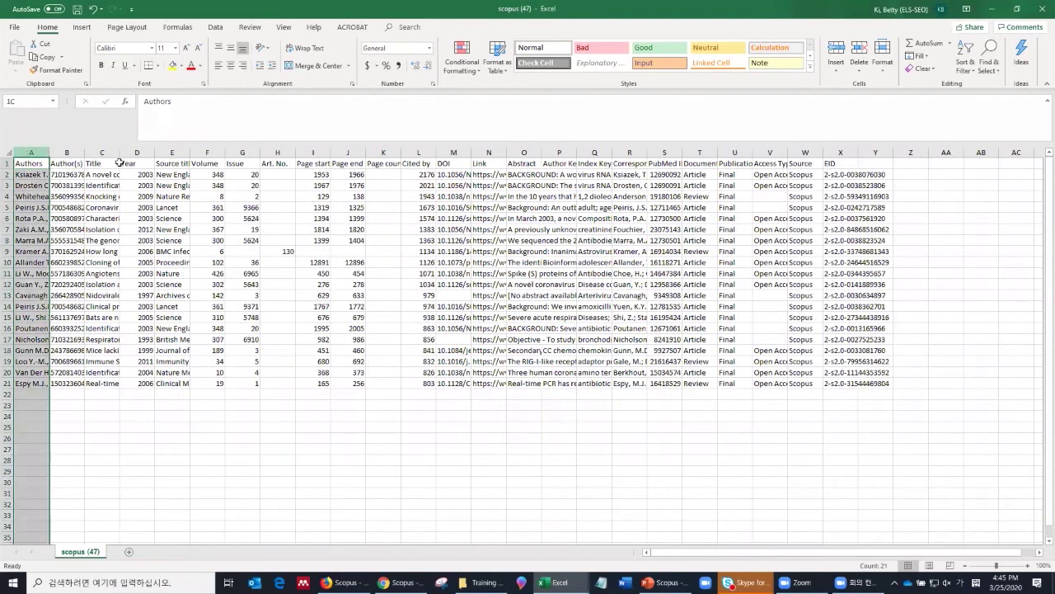
click(425, 151)
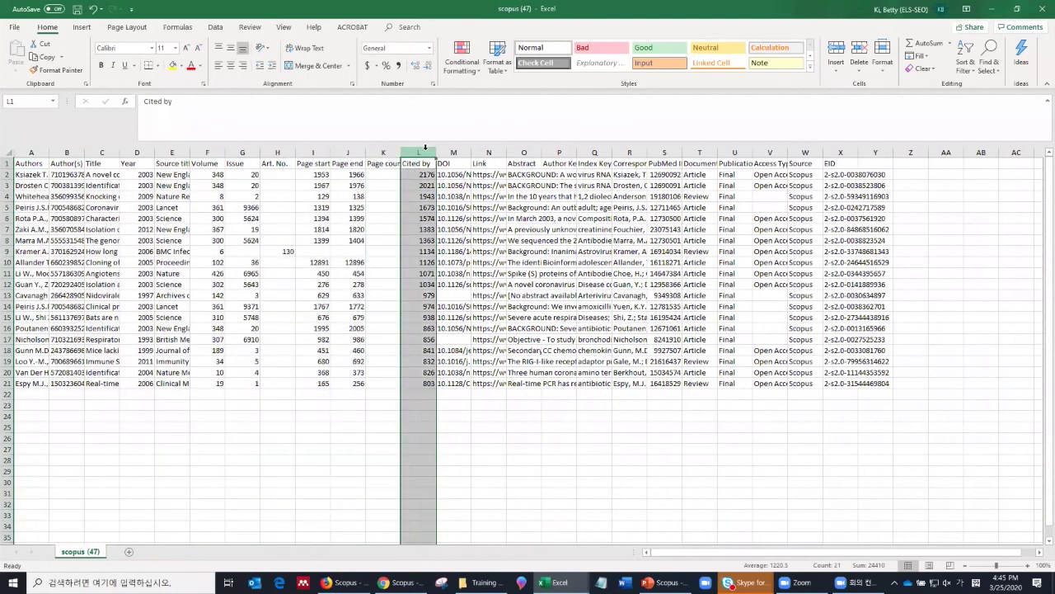
drag(470, 152, 652, 152)
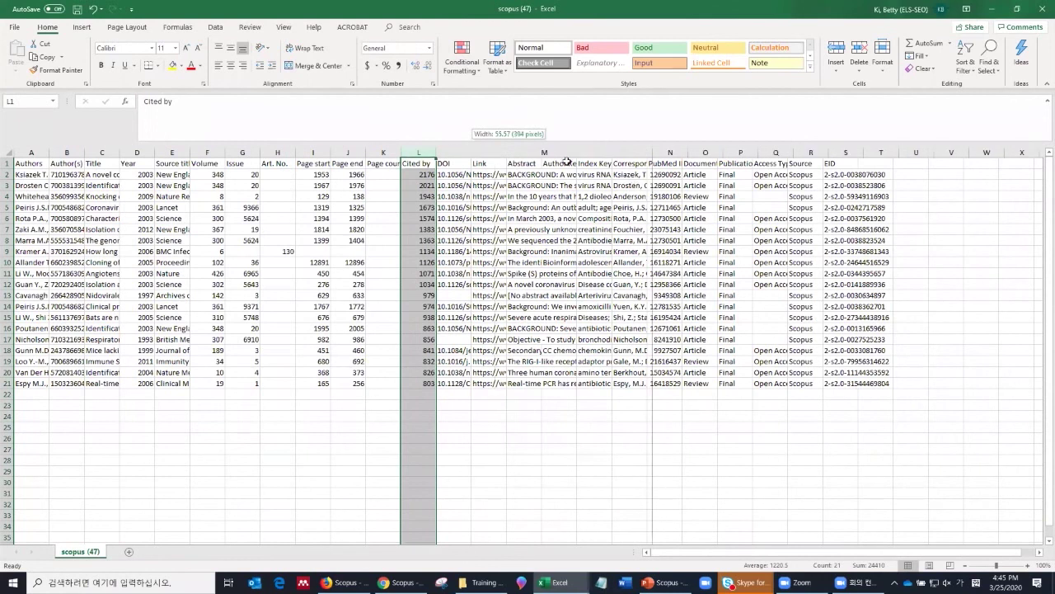
key(Right)
key(ctrl+space)
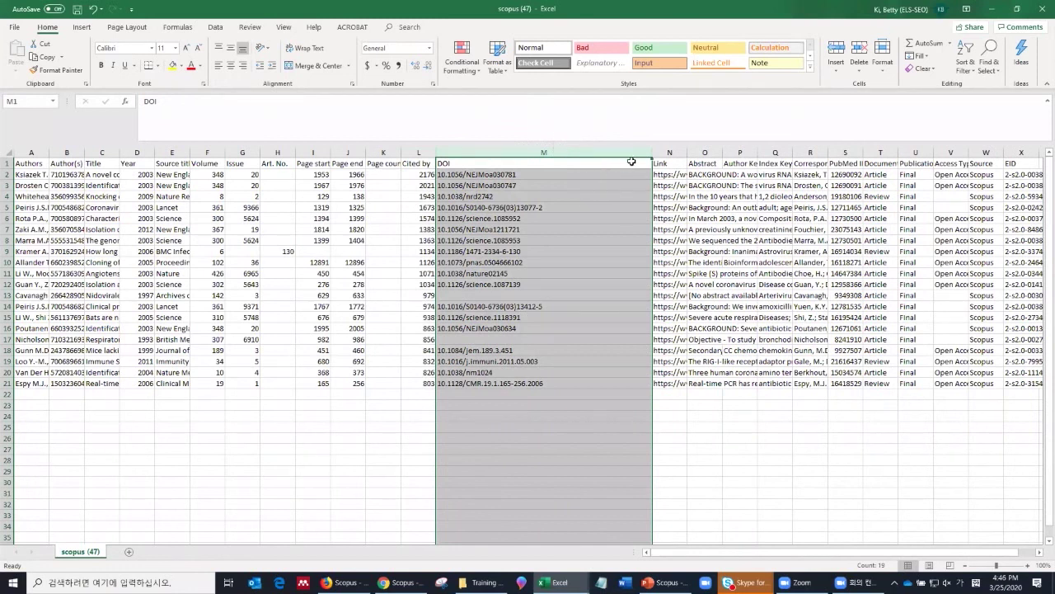
drag(563, 175, 564, 178)
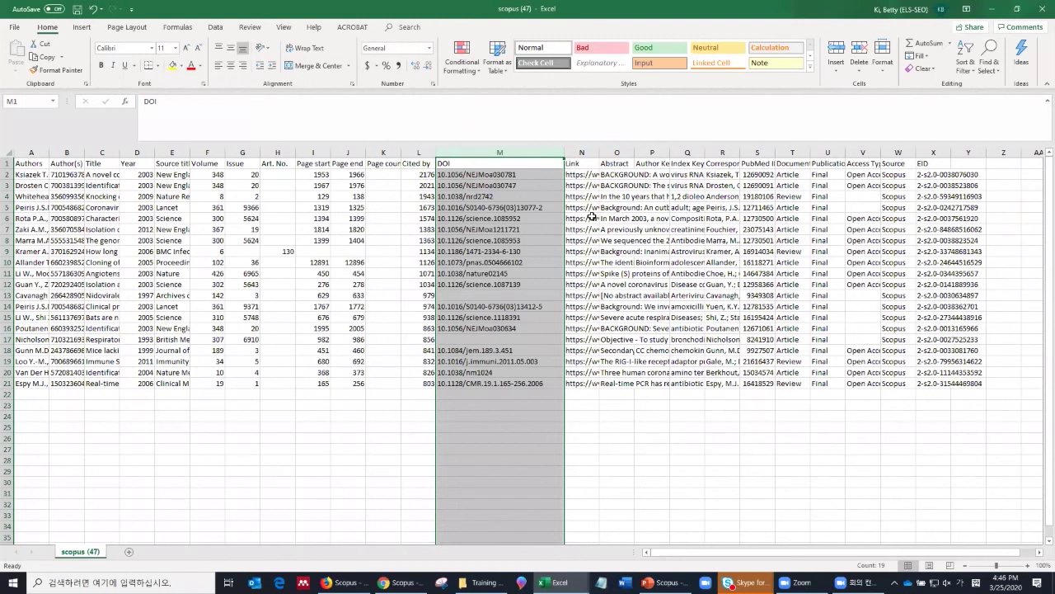
drag(500, 174, 498, 381)
Step: Widen the Abstract and keyword columns, read row 7's abstract, then return to the Scopus results
click(618, 153)
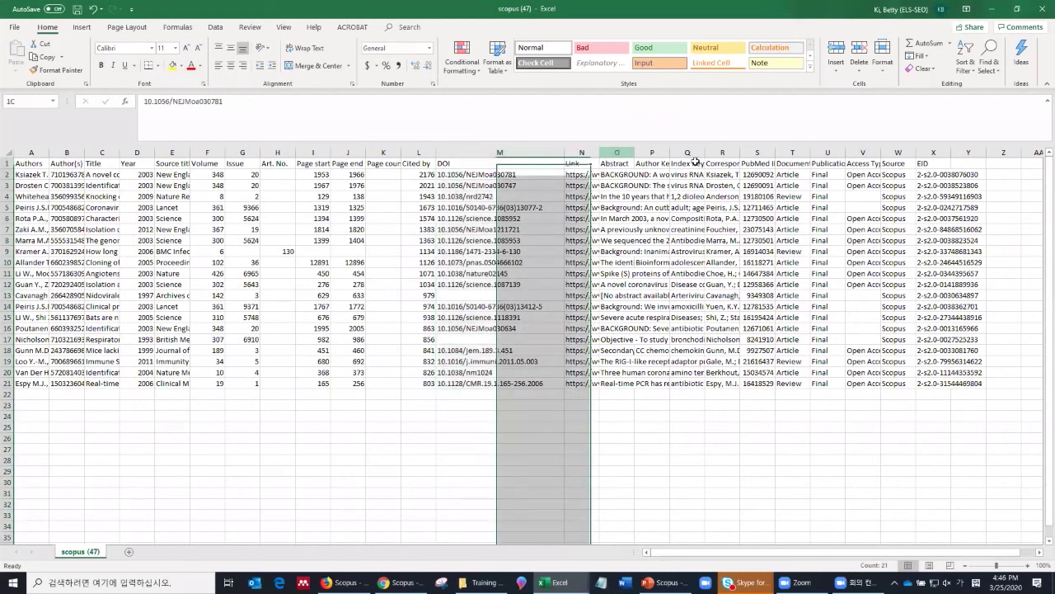
drag(695, 161, 697, 155)
drag(634, 154, 720, 183)
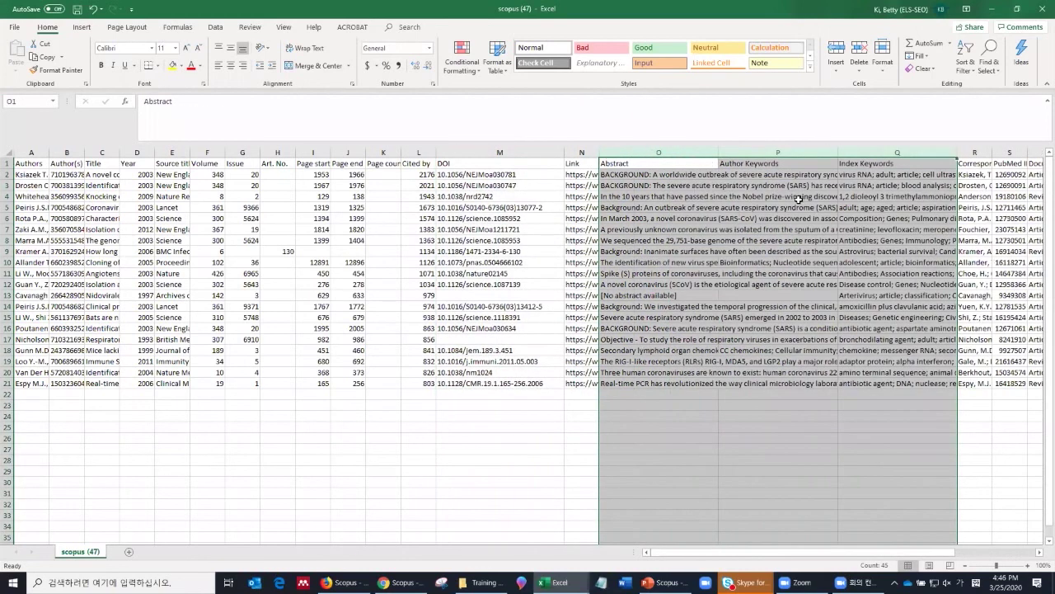
click(872, 216)
click(660, 228)
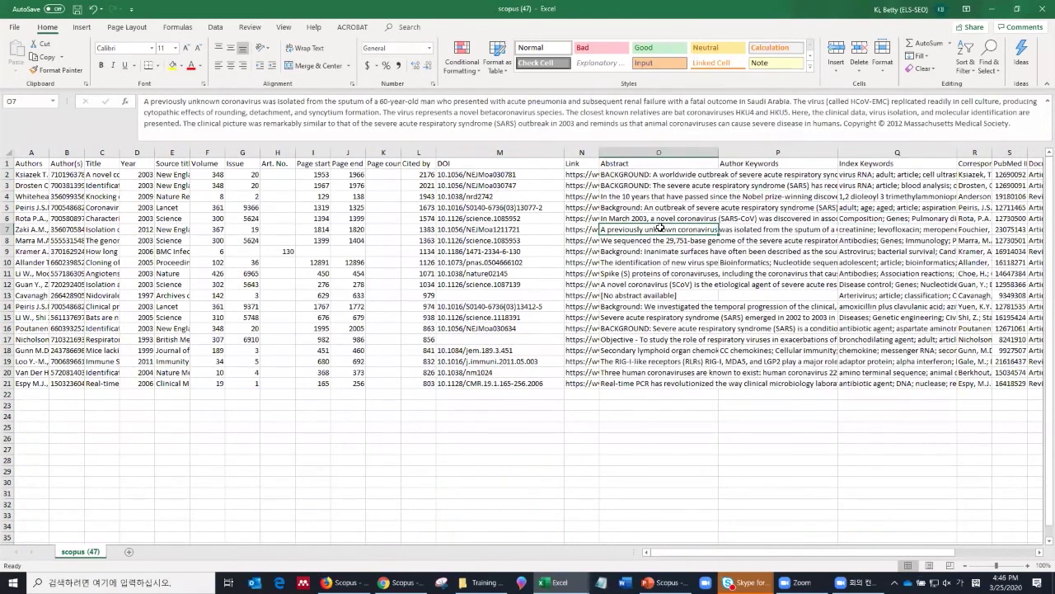
key(Right)
key(Right)
key(Right)
key(Right)
key(Right)
key(Right)
key(Right)
key(Right)
key(Right)
key(Right)
key(Right)
key(Right)
key(Right)
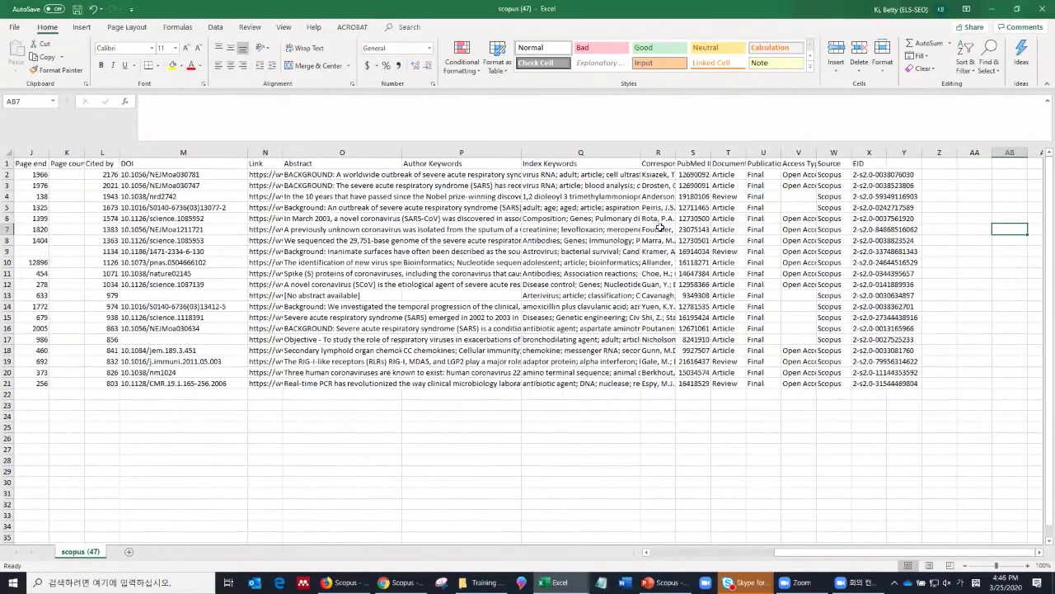
key(alt+Tab)
key(alt+Tab)
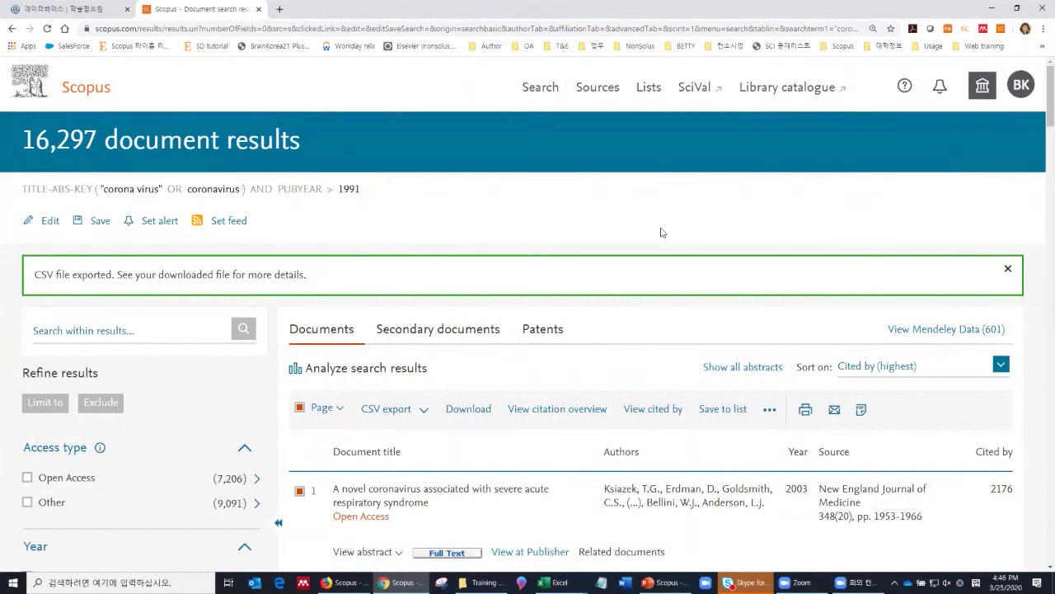
scroll(661, 231, down, 1)
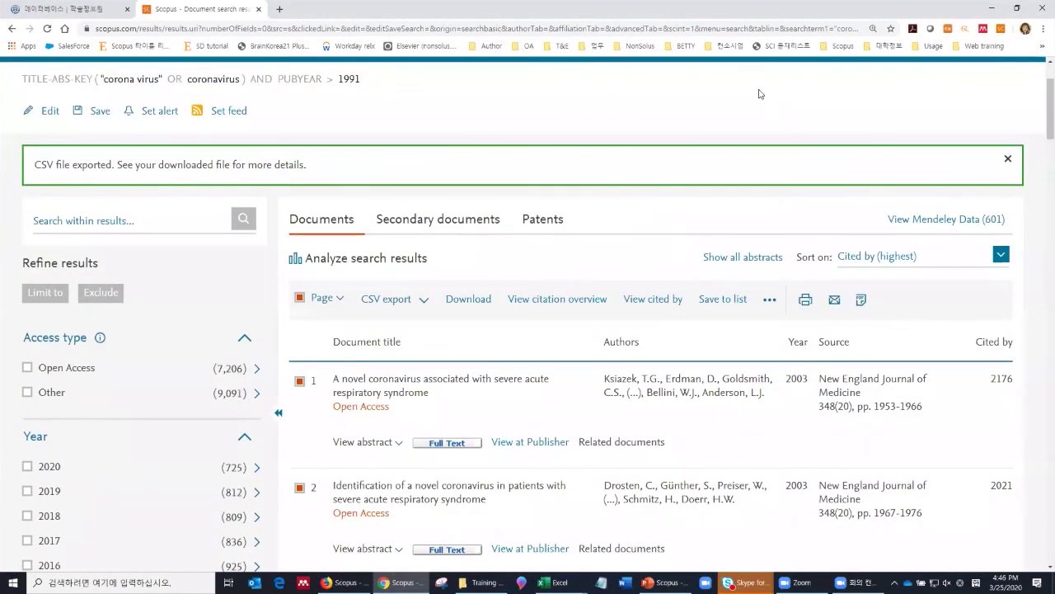
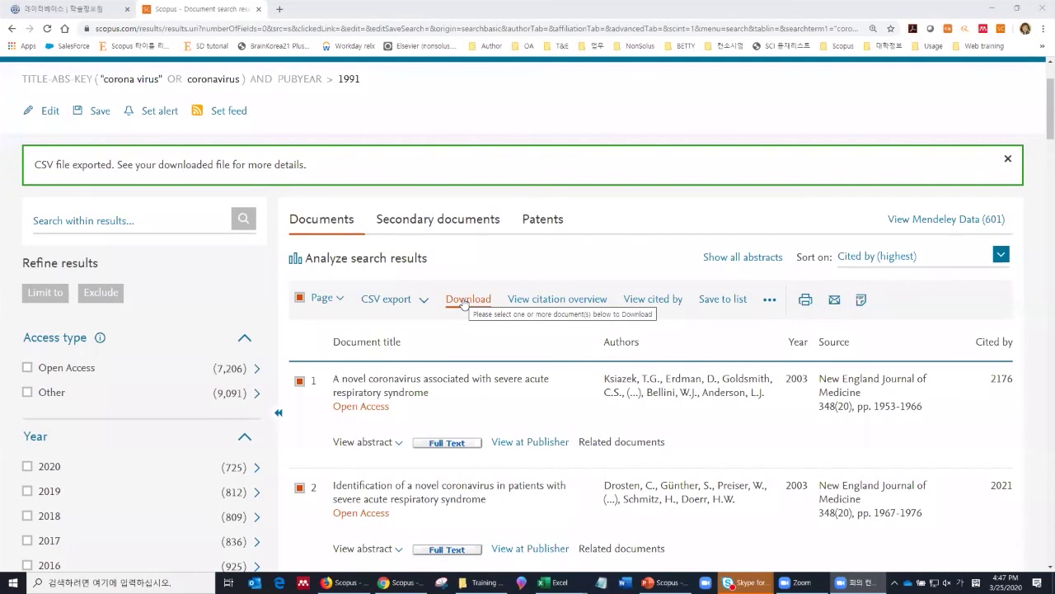
Step: Queue the 20 selected coronavirus documents in the Download Manager and start downloading their full texts
click(464, 302)
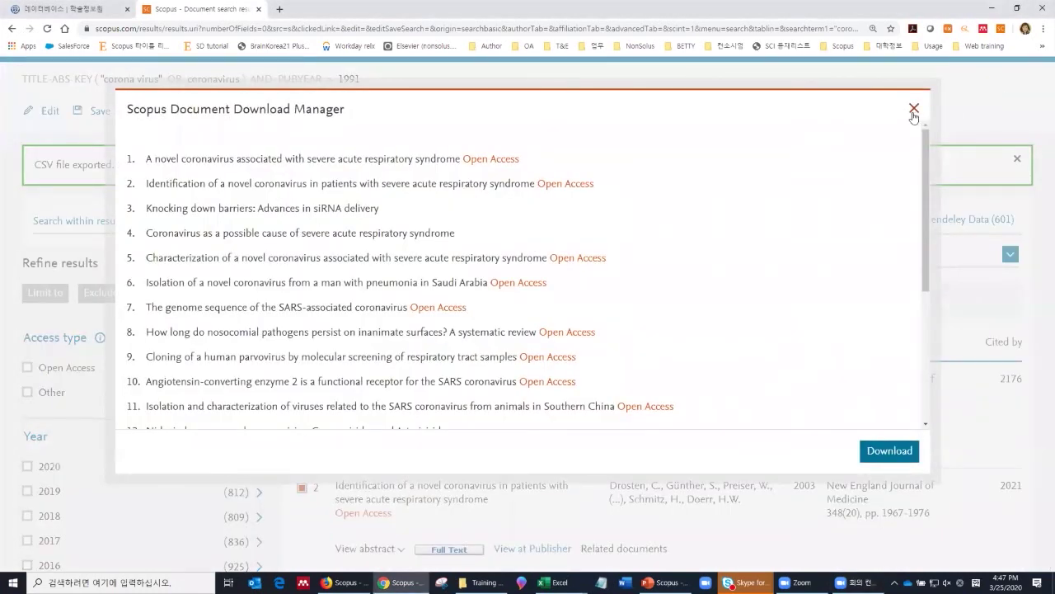
click(912, 113)
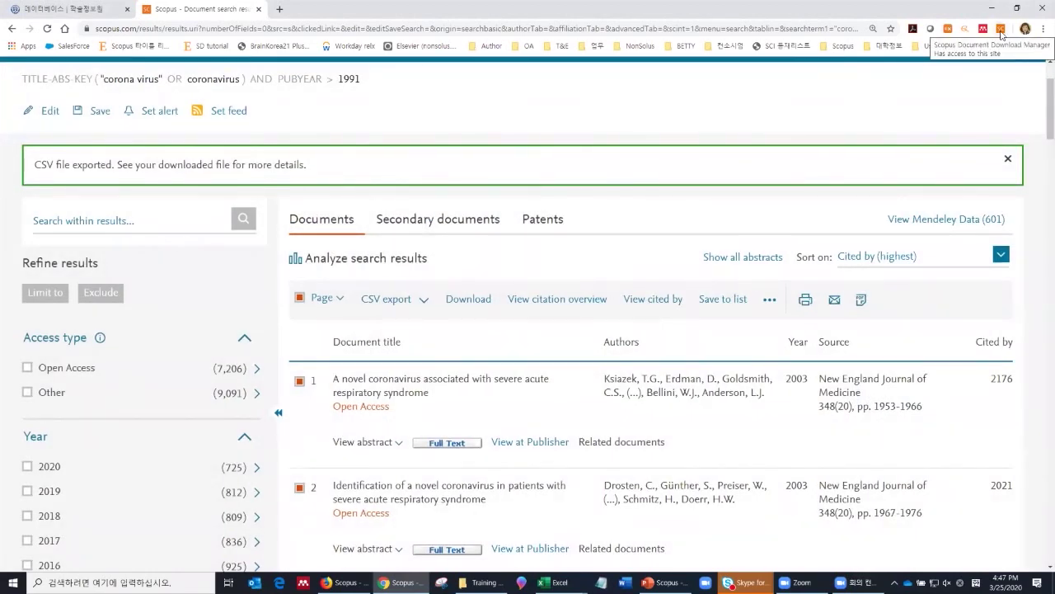
click(474, 301)
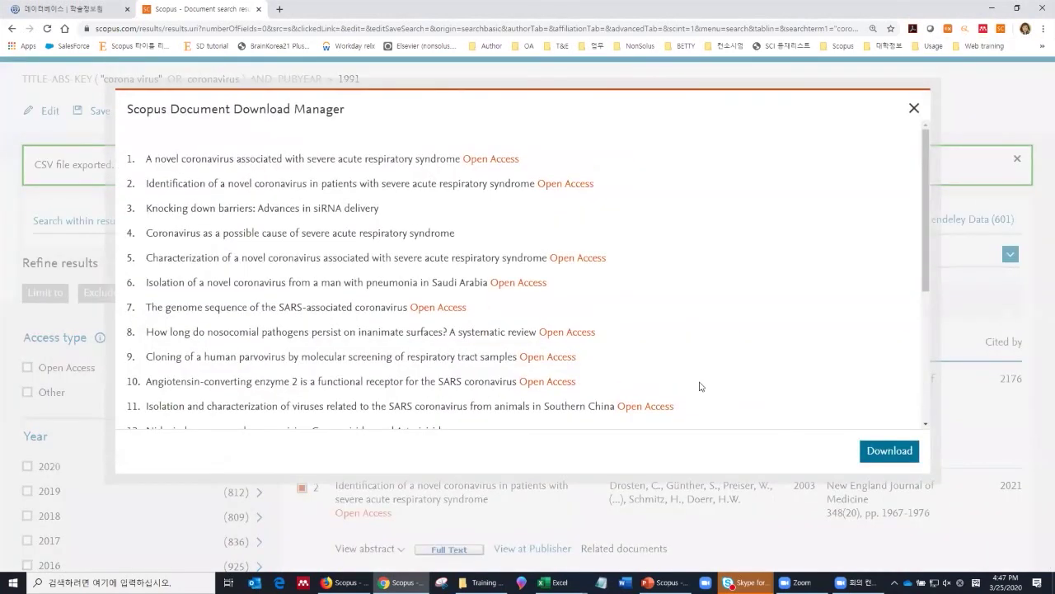
scroll(552, 280, down, 5)
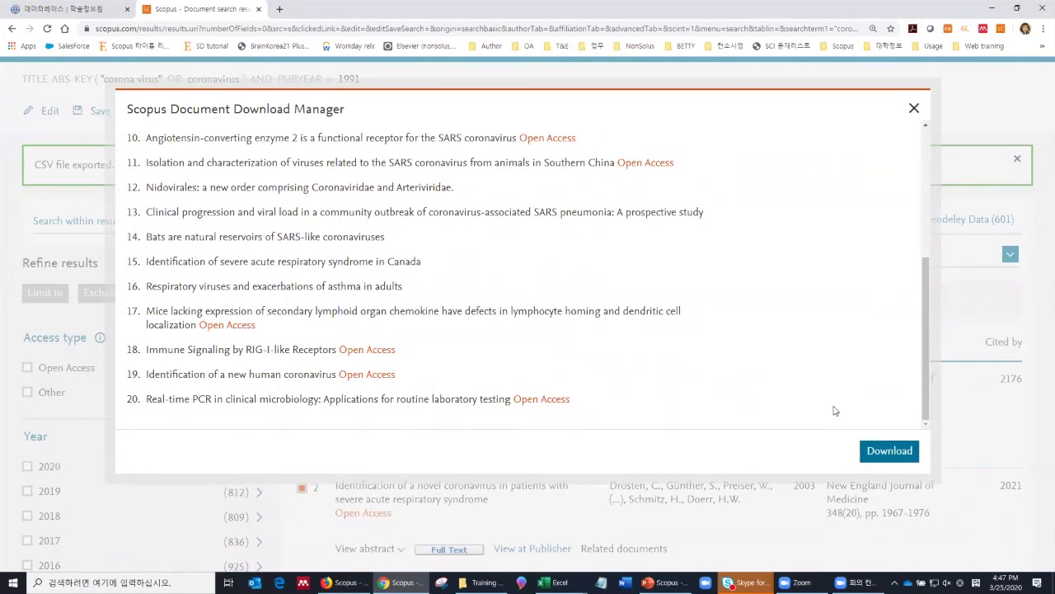
click(890, 450)
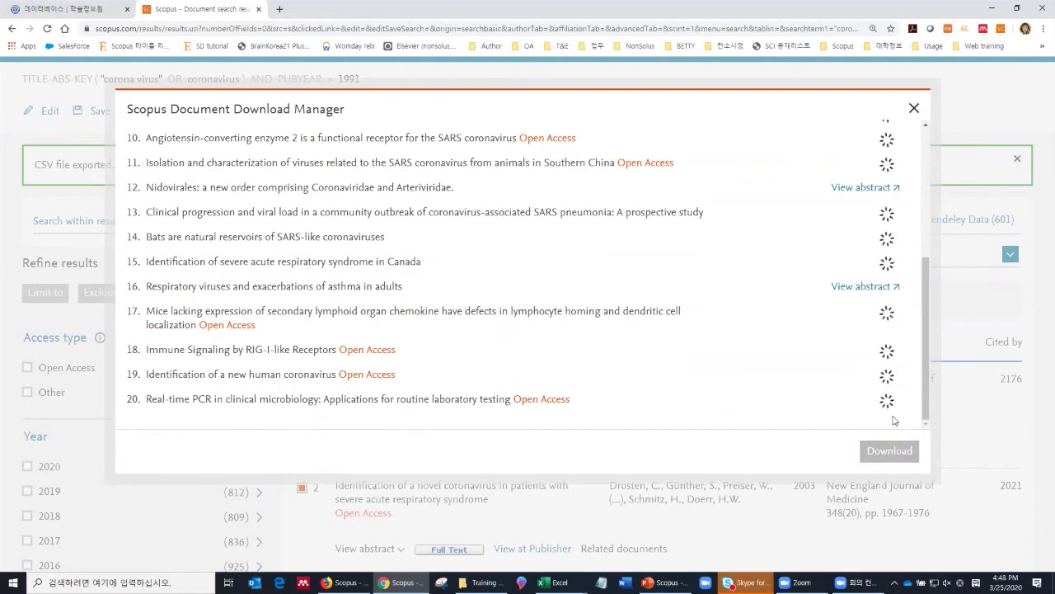
Step: Close the Download Manager once the PDFs finish, and scroll down the Cited-by-sorted results
scroll(892, 421, up, 3)
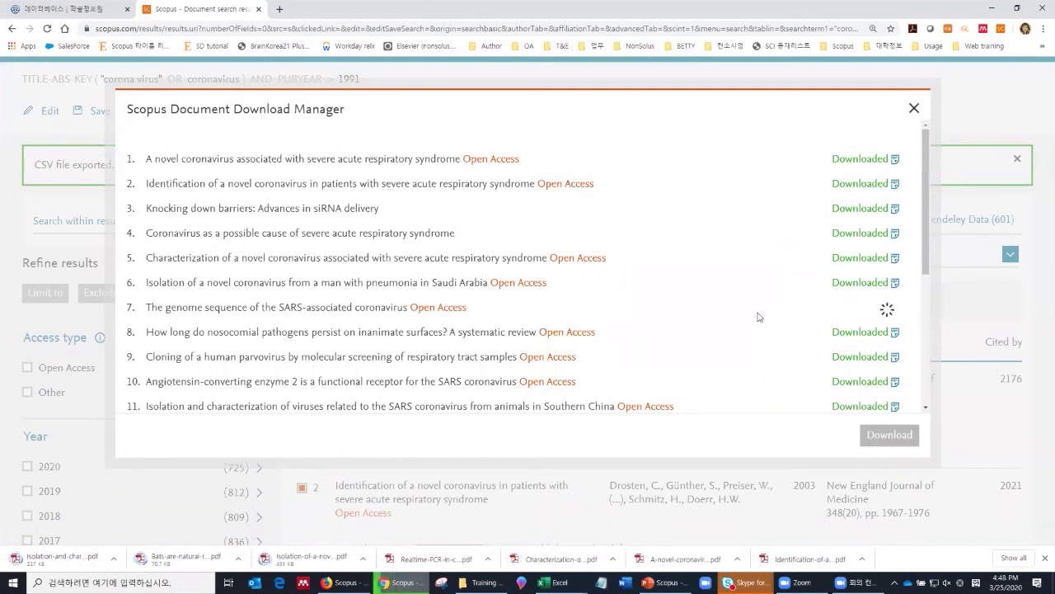
click(913, 108)
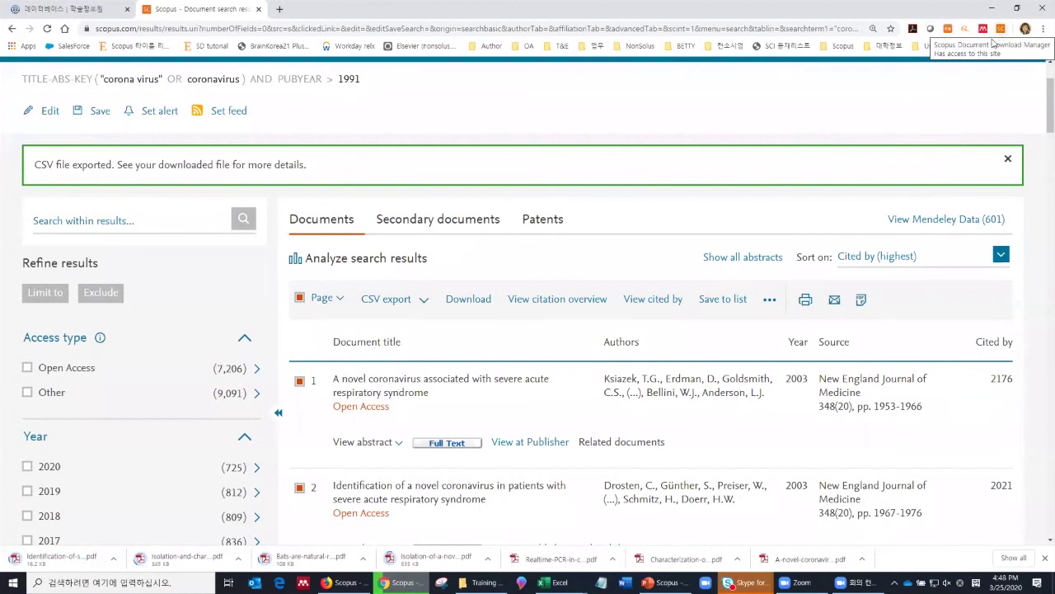
scroll(554, 305, down, 2)
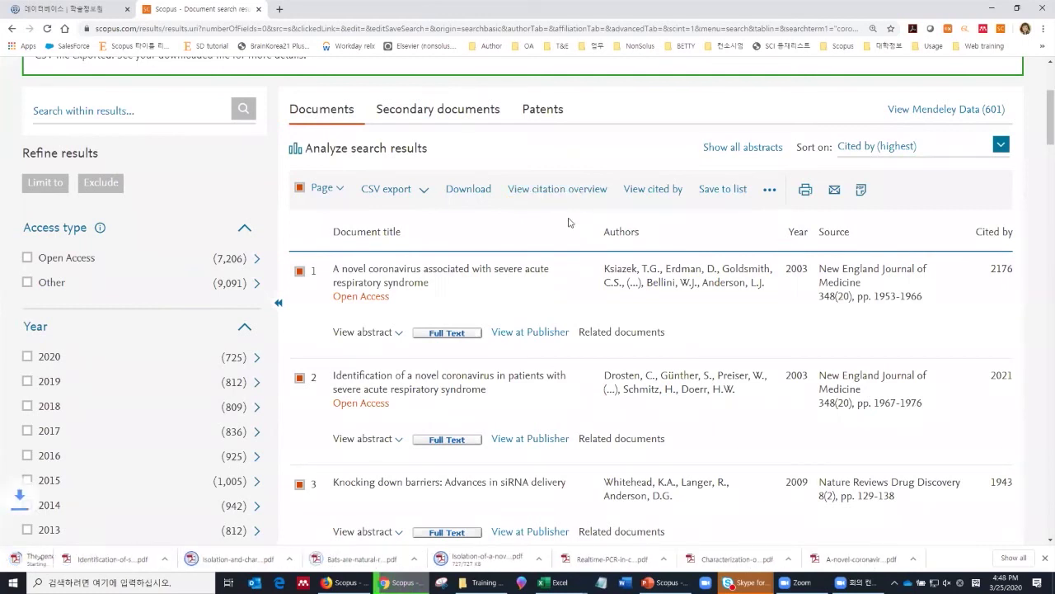
scroll(573, 231, down, 1)
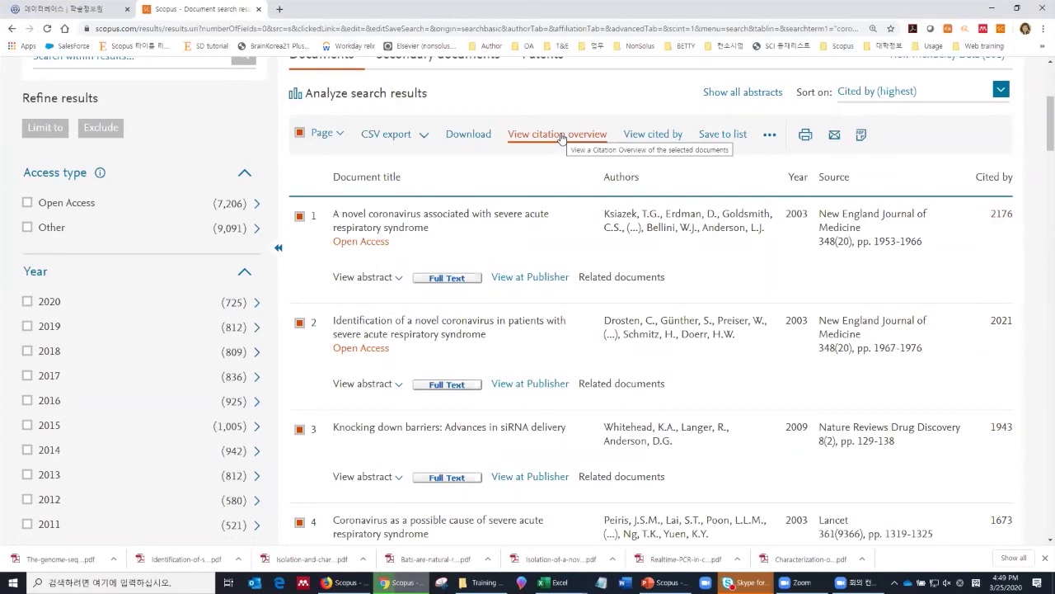
Step: Review the 2016–2020 citation overview of the 20 documents and exclude all authors' self citations
click(559, 135)
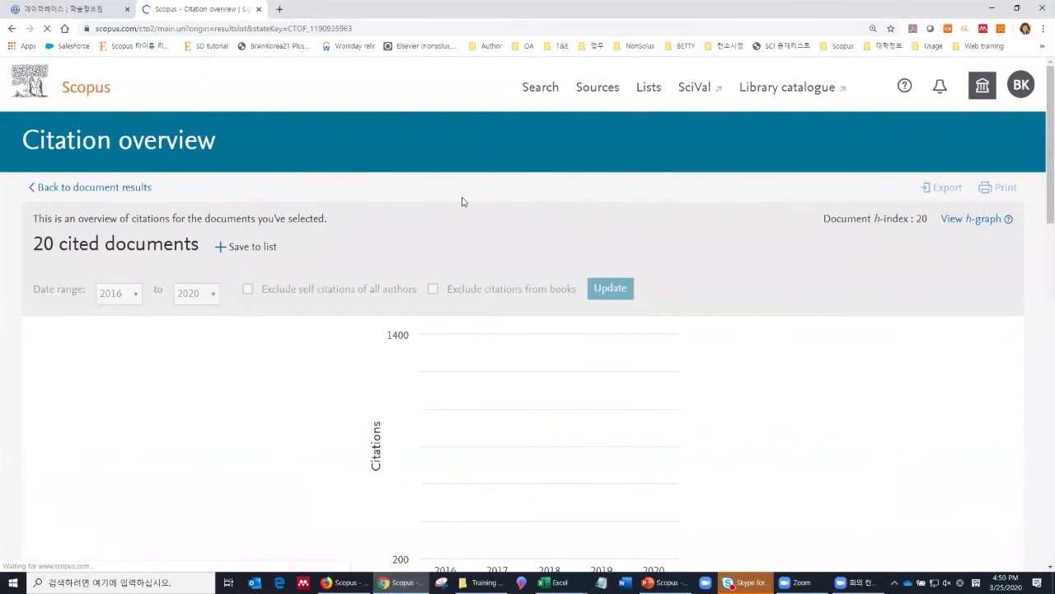
scroll(457, 260, down, 2)
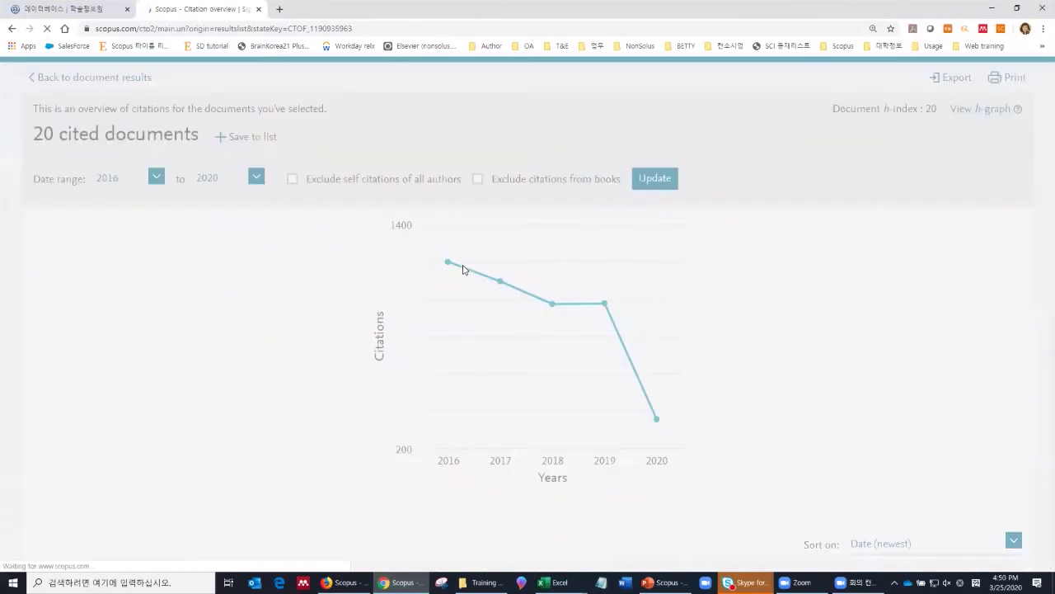
scroll(456, 282, down, 5)
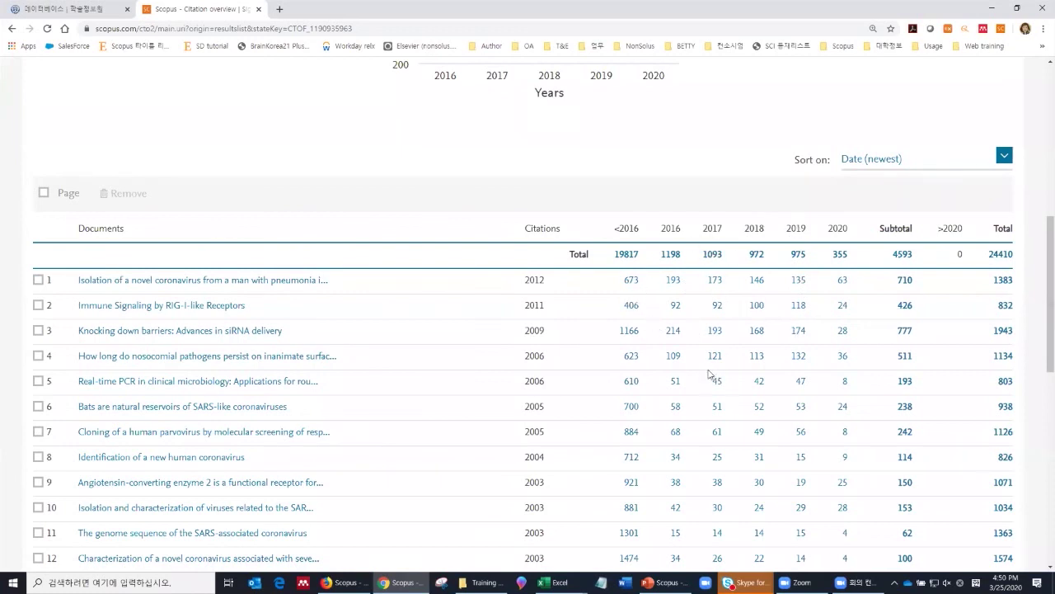
scroll(720, 370, up, 5)
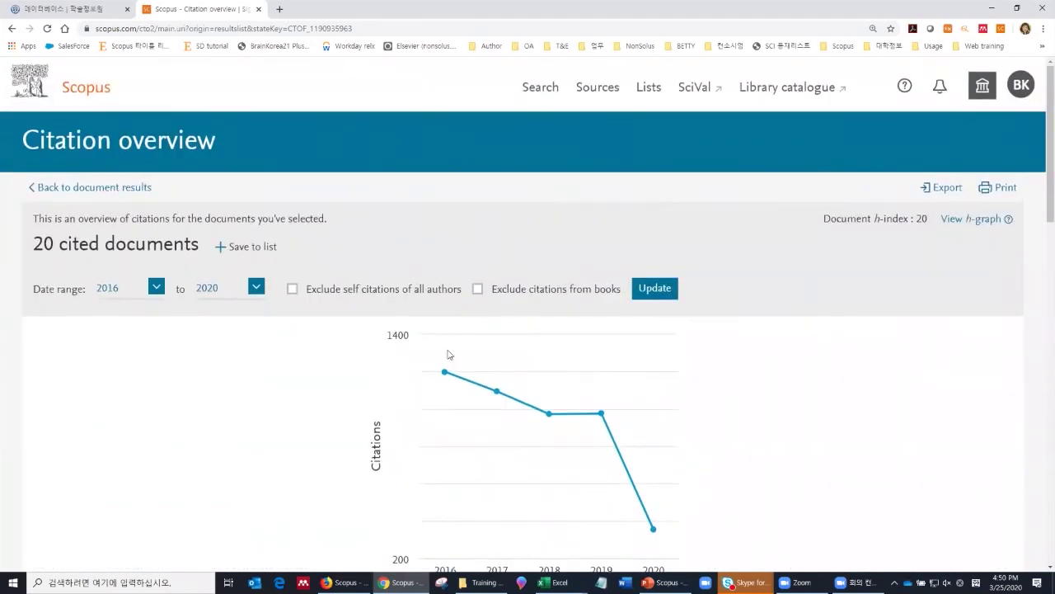
click(292, 289)
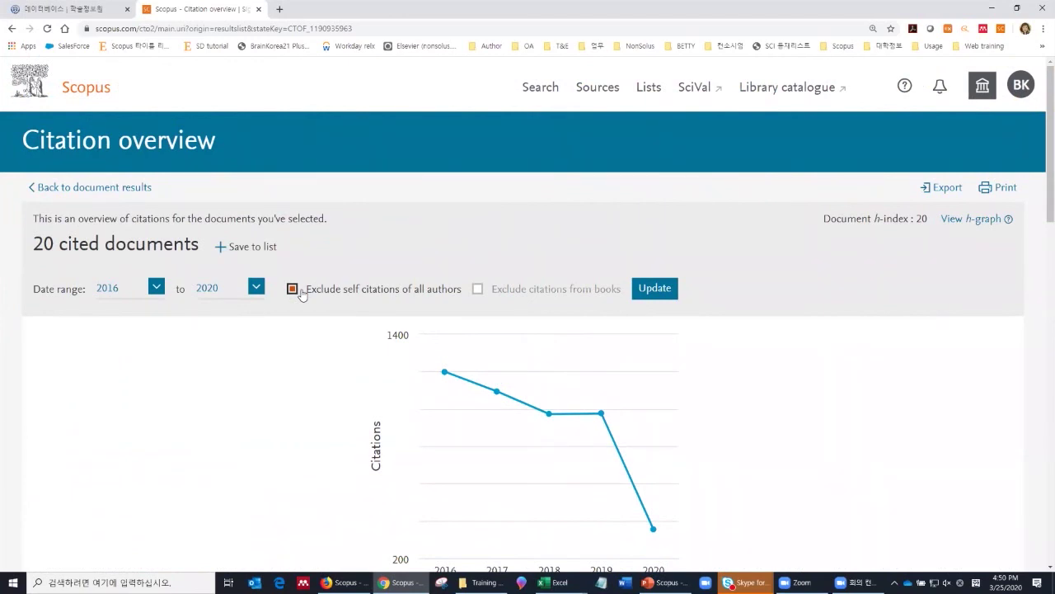
Step: Recalculate citations without self citations, review the table, then return to the 16,297 results
click(652, 289)
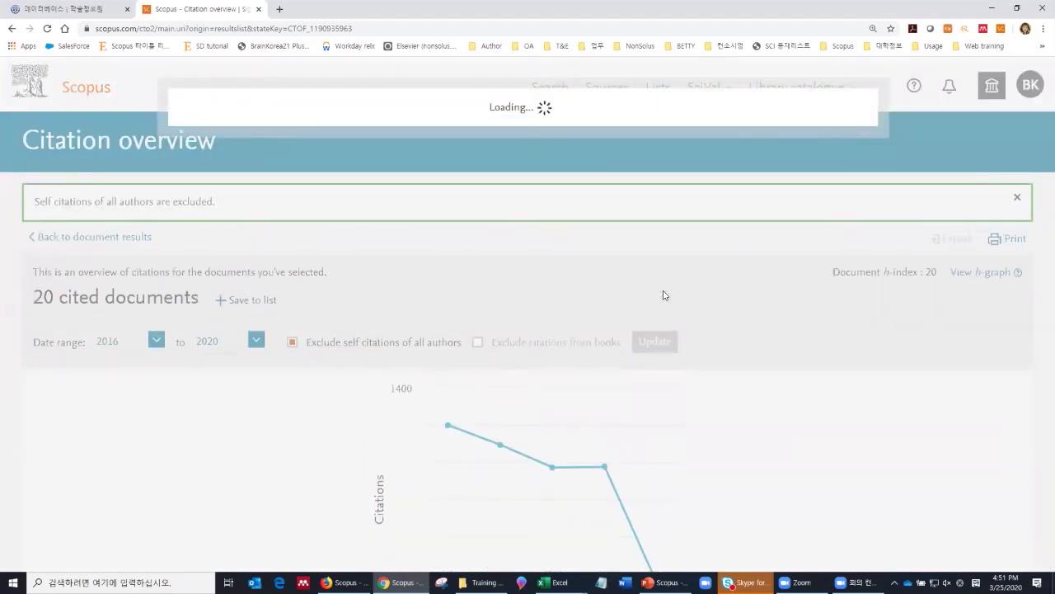
scroll(665, 295, down, 5)
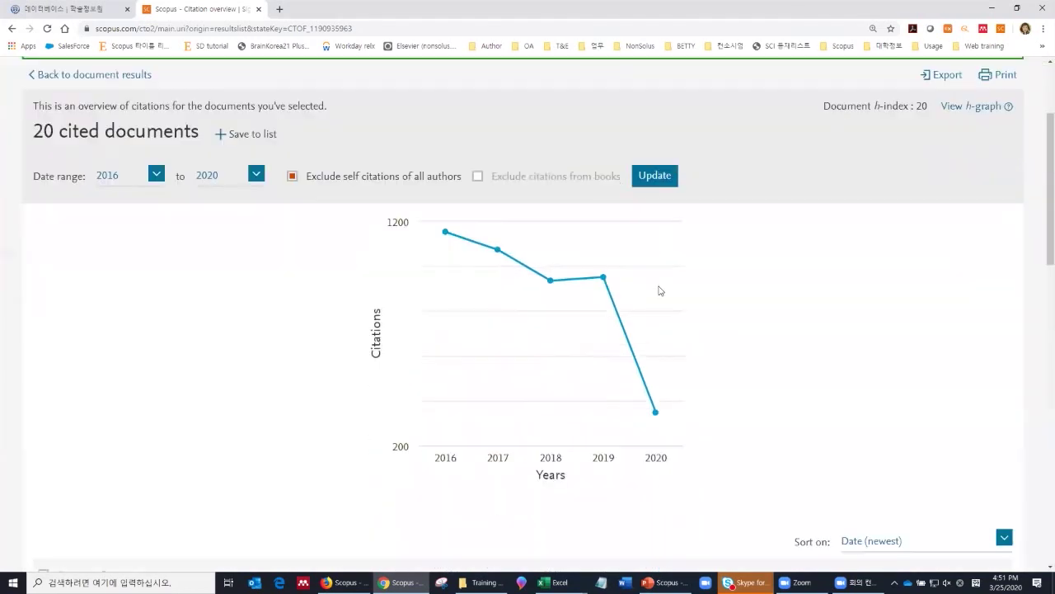
scroll(659, 294, down, 3)
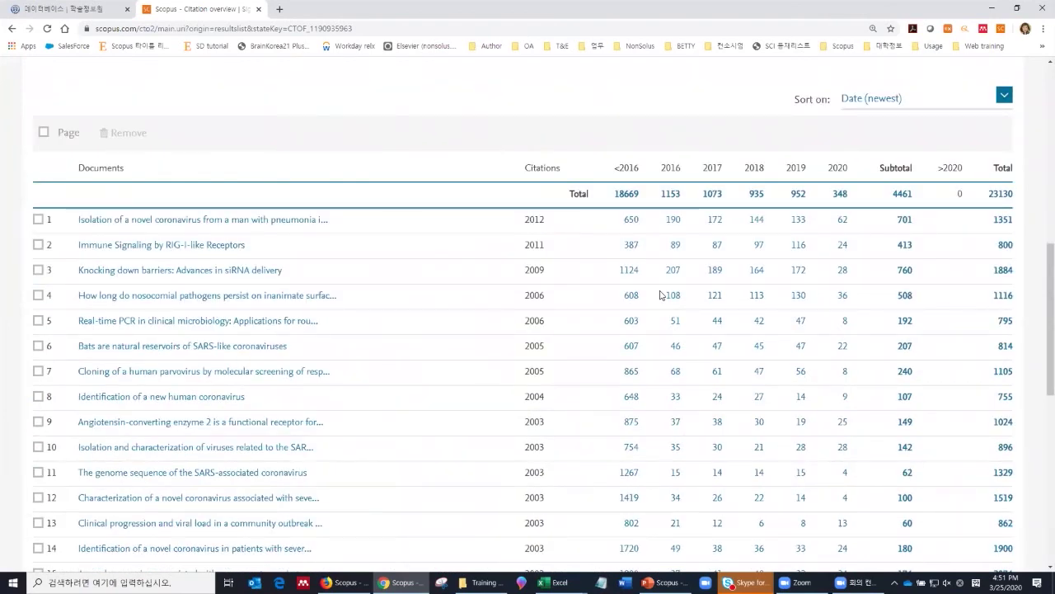
scroll(660, 294, up, 10)
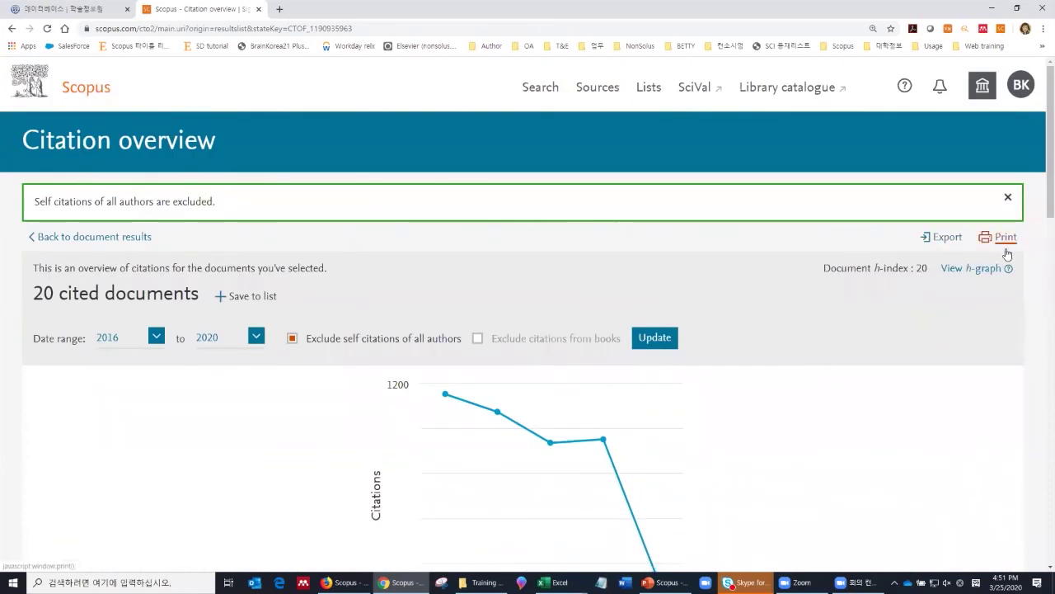
click(134, 237)
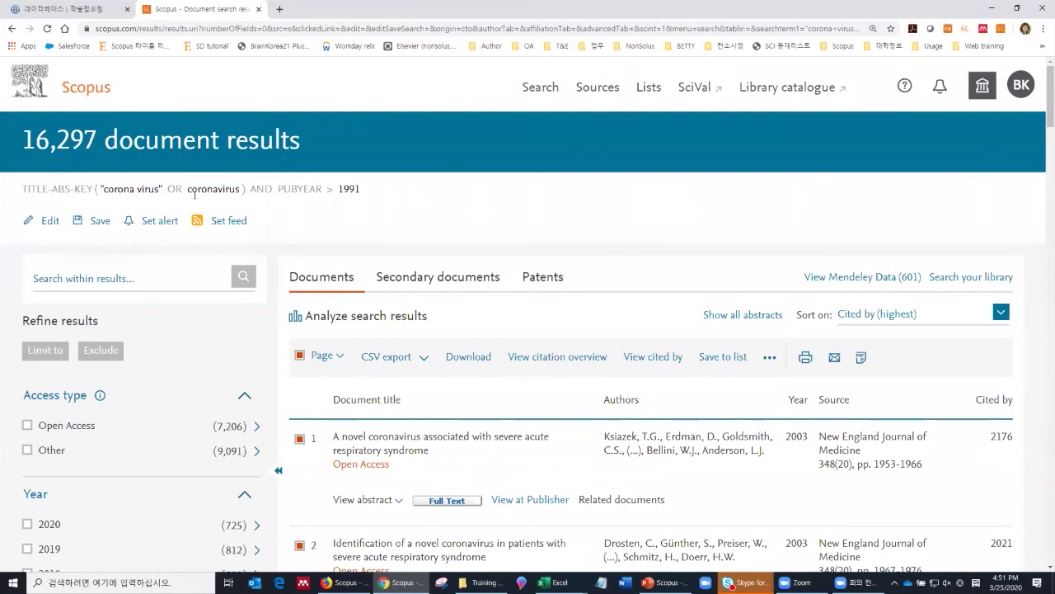
Step: Search within results for 'COVID-19', narrowing the set to 193 documents
click(146, 280)
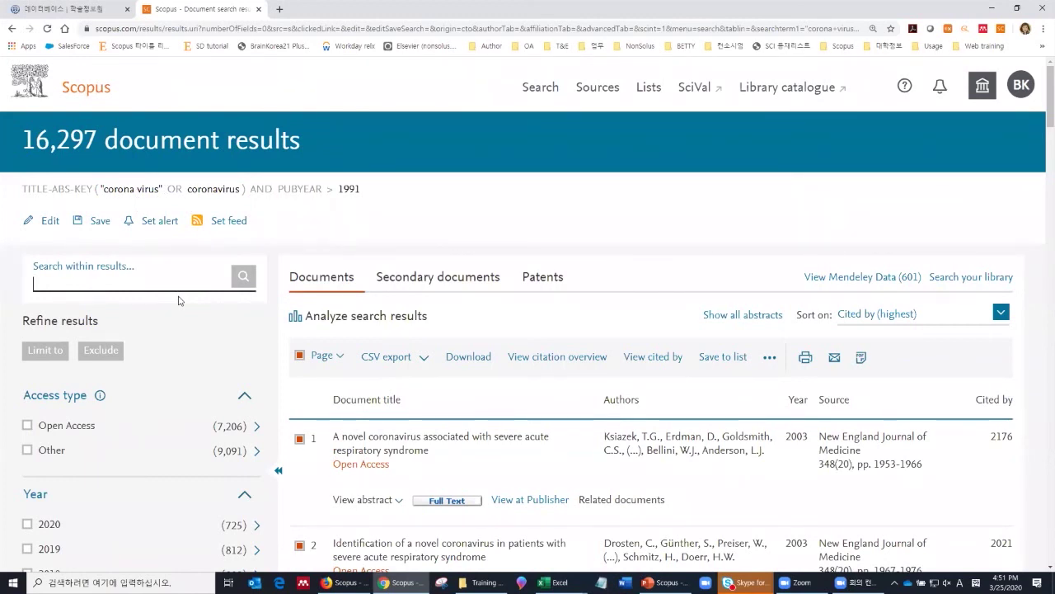
text("COVID-)
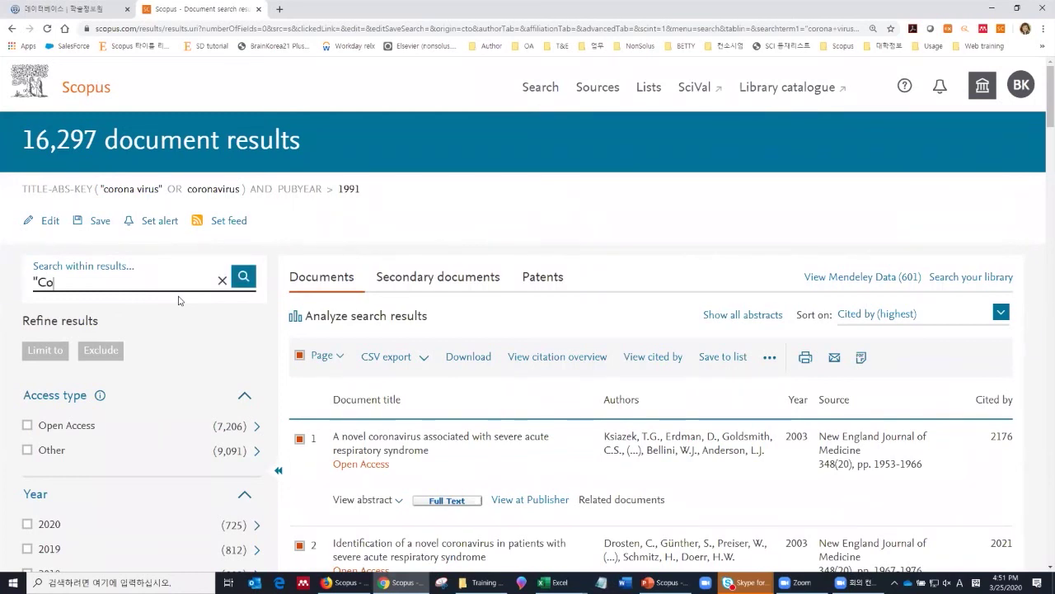
text(19")
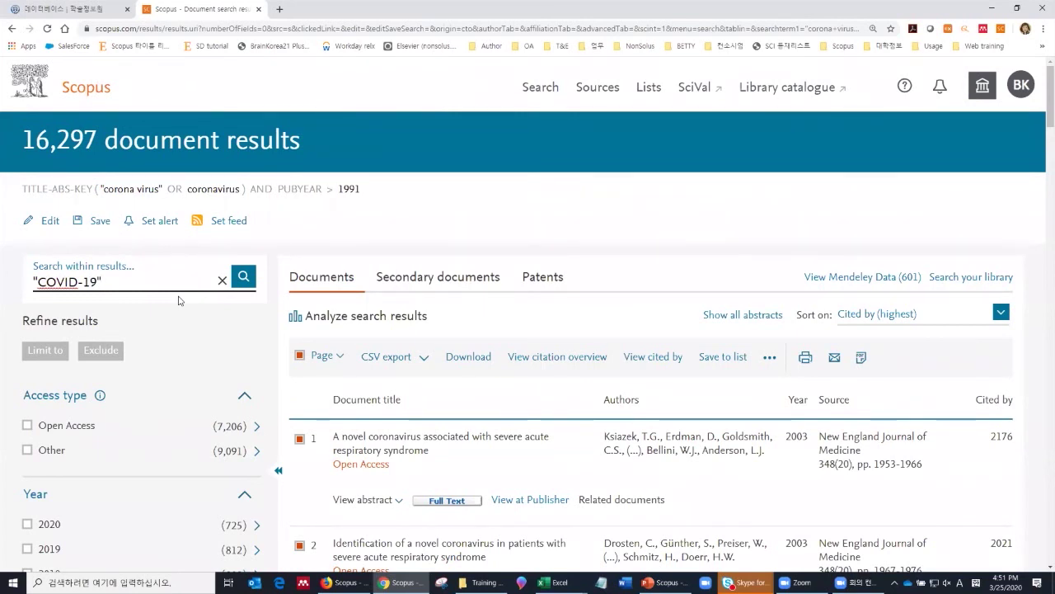
click(248, 280)
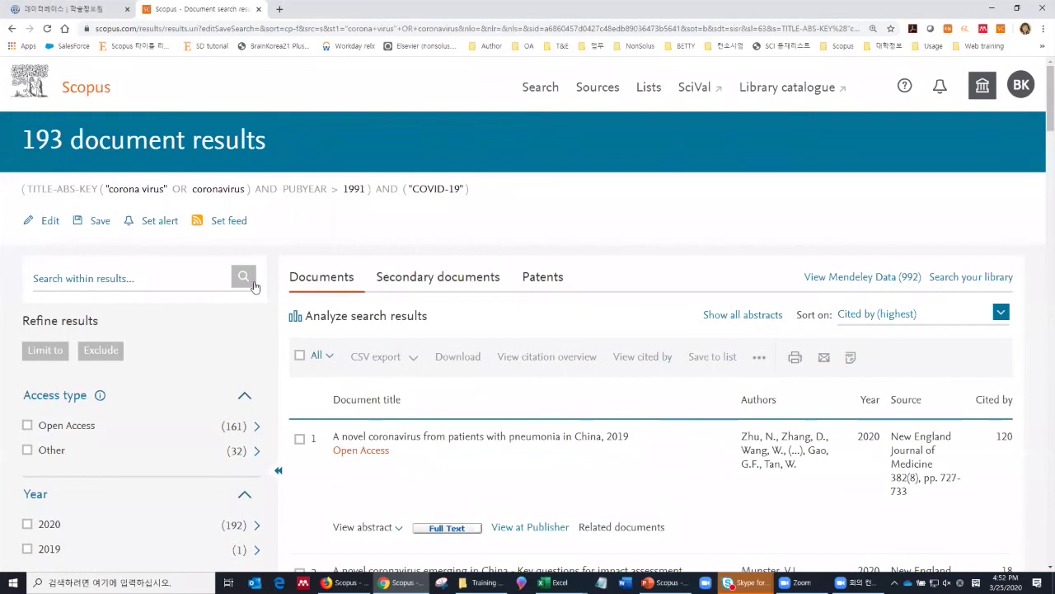
Step: Tick the first and third COVID-19 results, starting with the 2020 NEJM novel coronavirus paper
scroll(266, 319, down, 2)
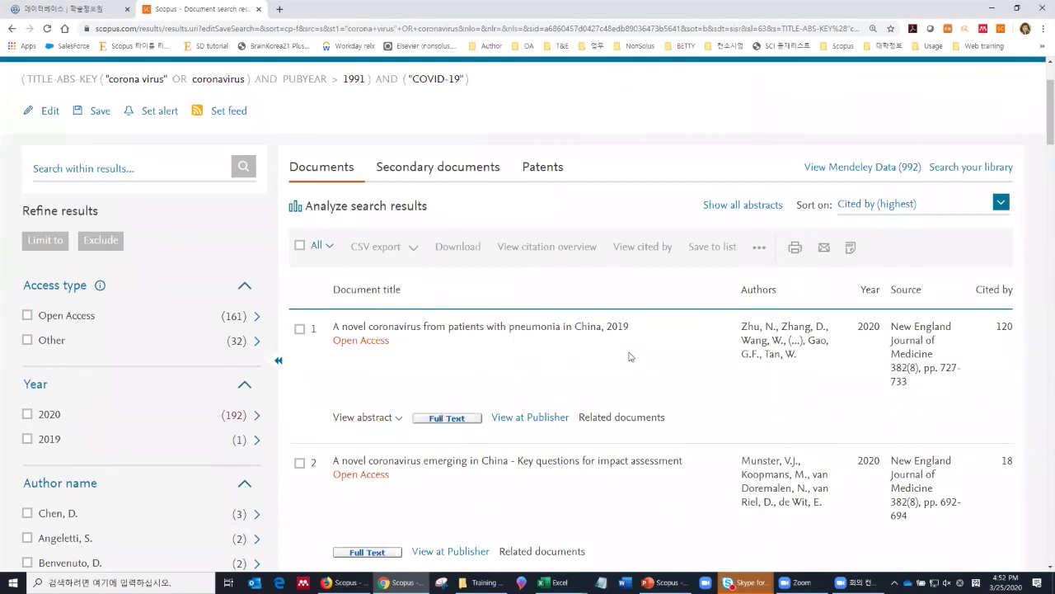
click(299, 329)
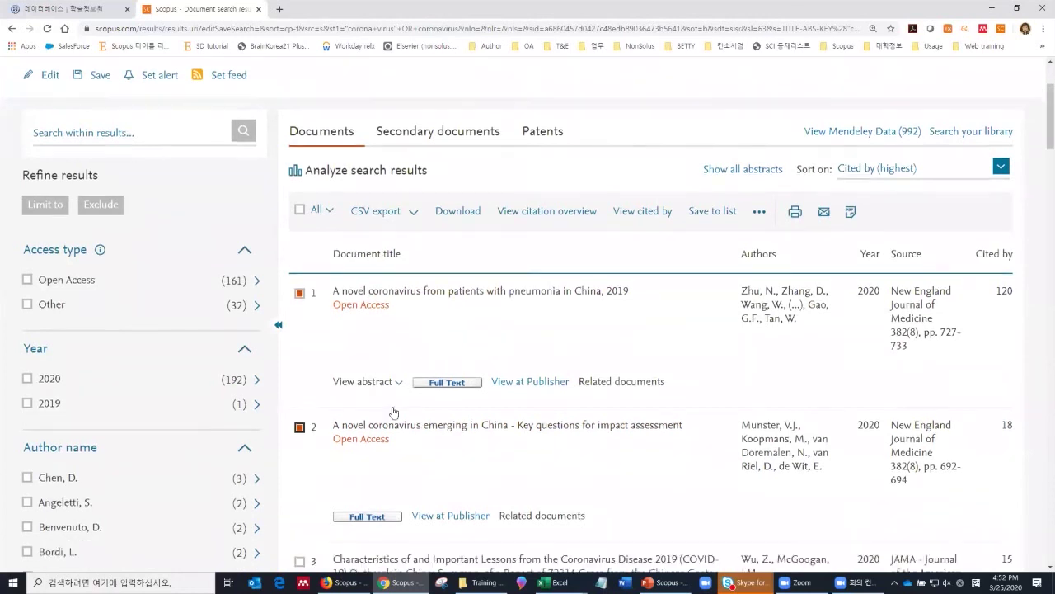
scroll(393, 412, down, 1)
click(301, 542)
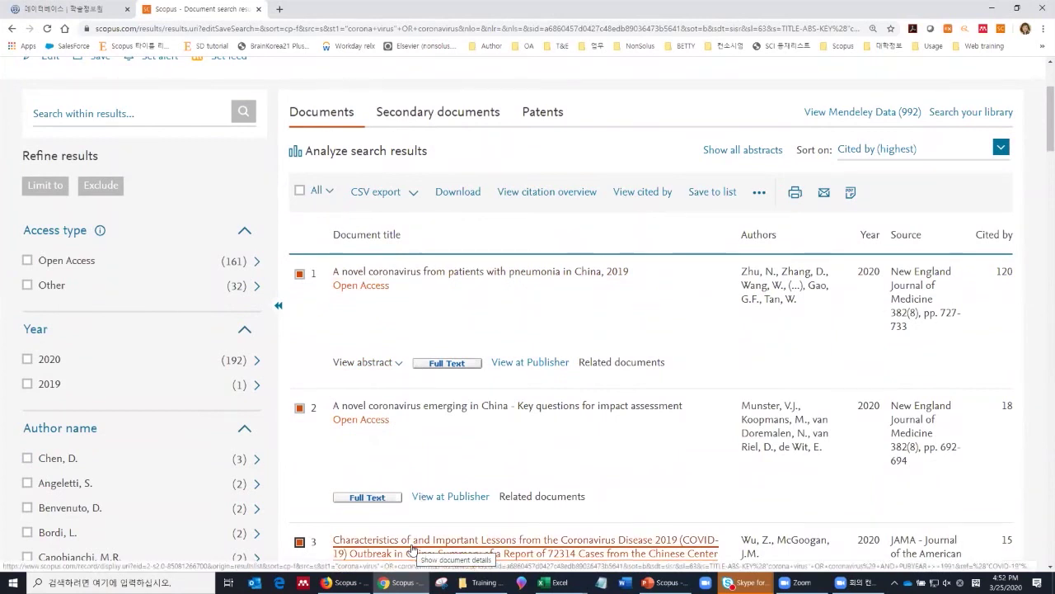
click(643, 194)
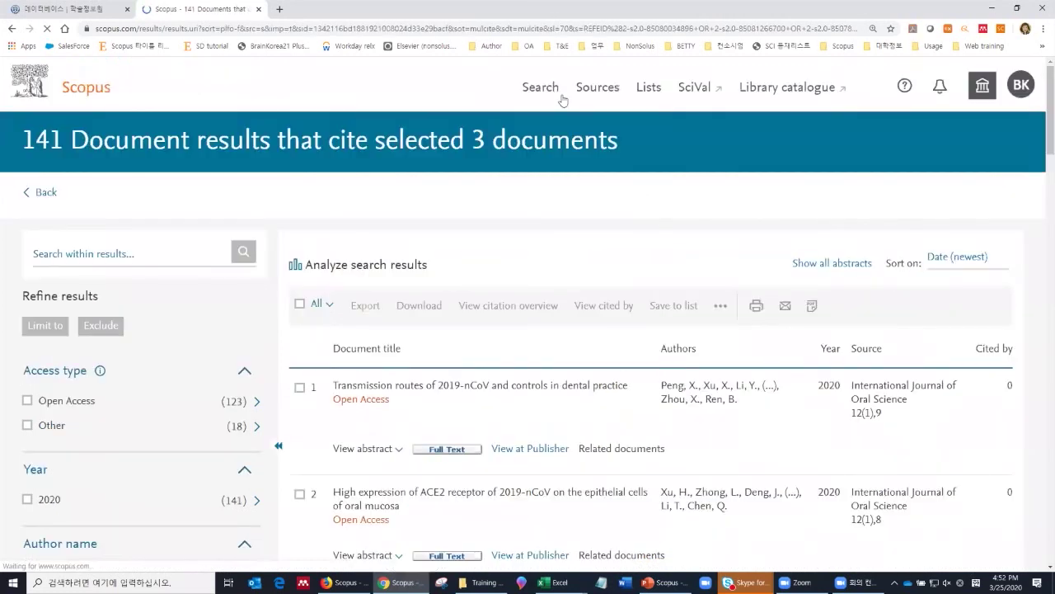
scroll(446, 268, down, 7)
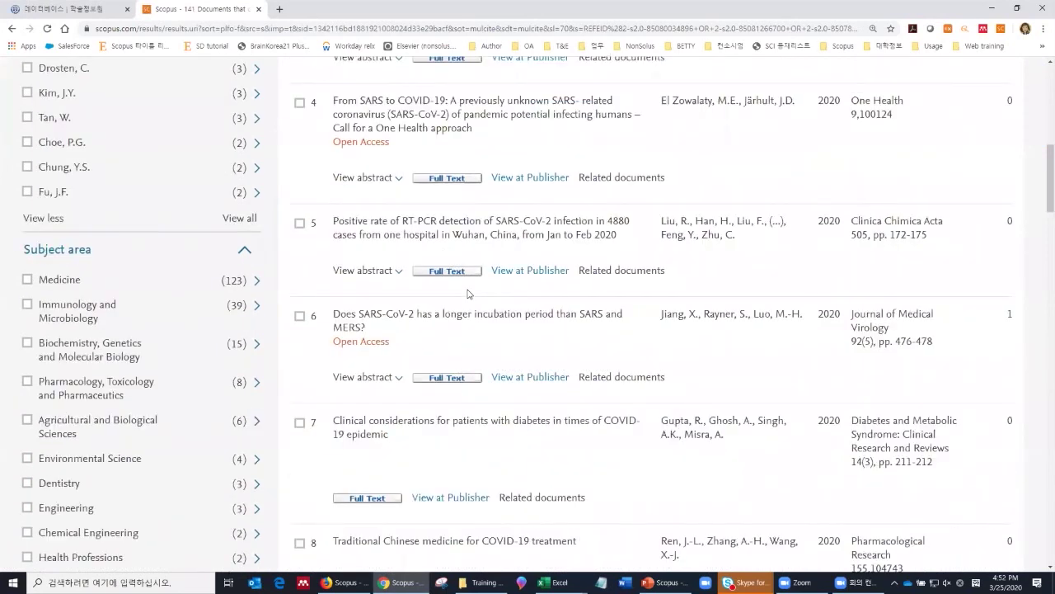
scroll(468, 293, up, 7)
click(12, 31)
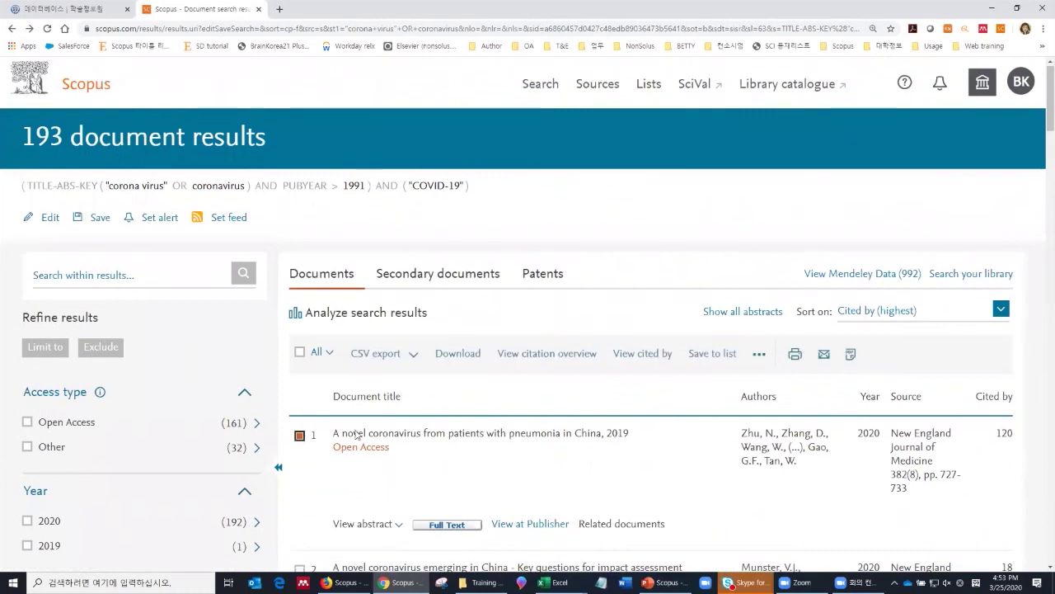
Step: Tick the second result and choose Create bibliography from the extra result actions
scroll(356, 435, down, 1)
click(300, 462)
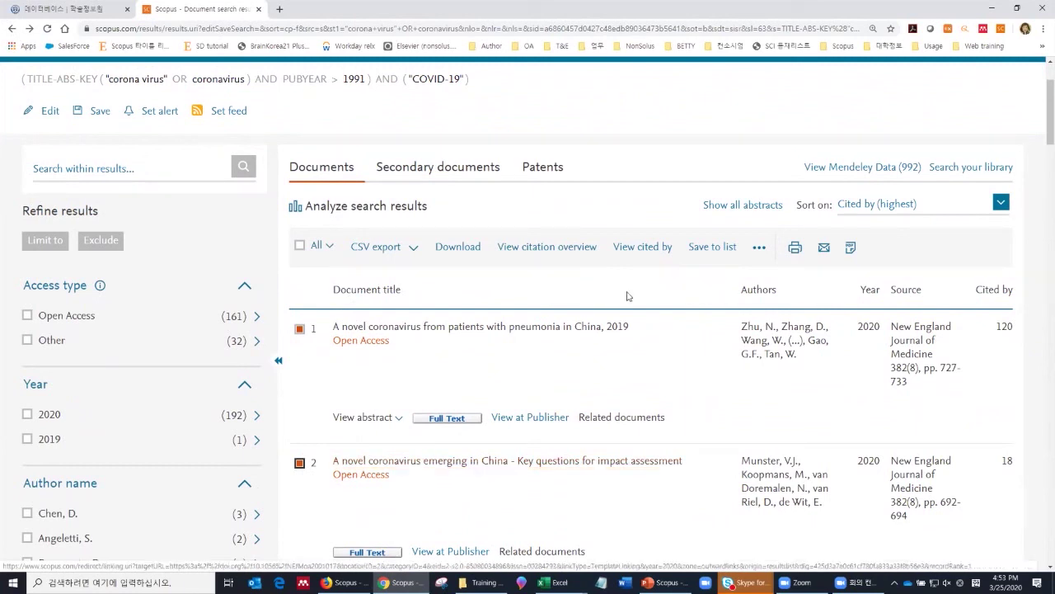
click(760, 247)
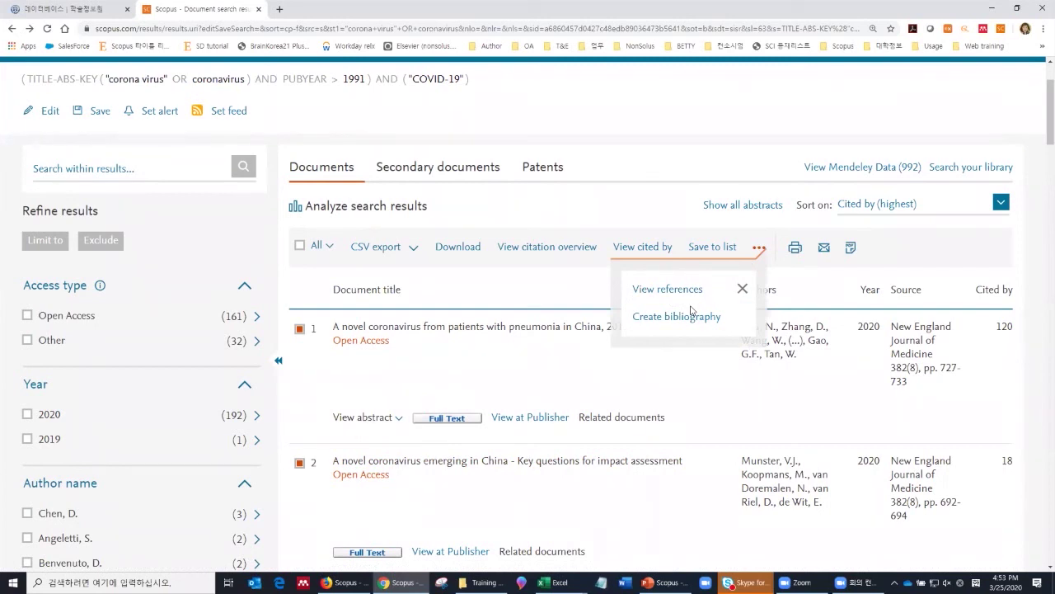
click(689, 315)
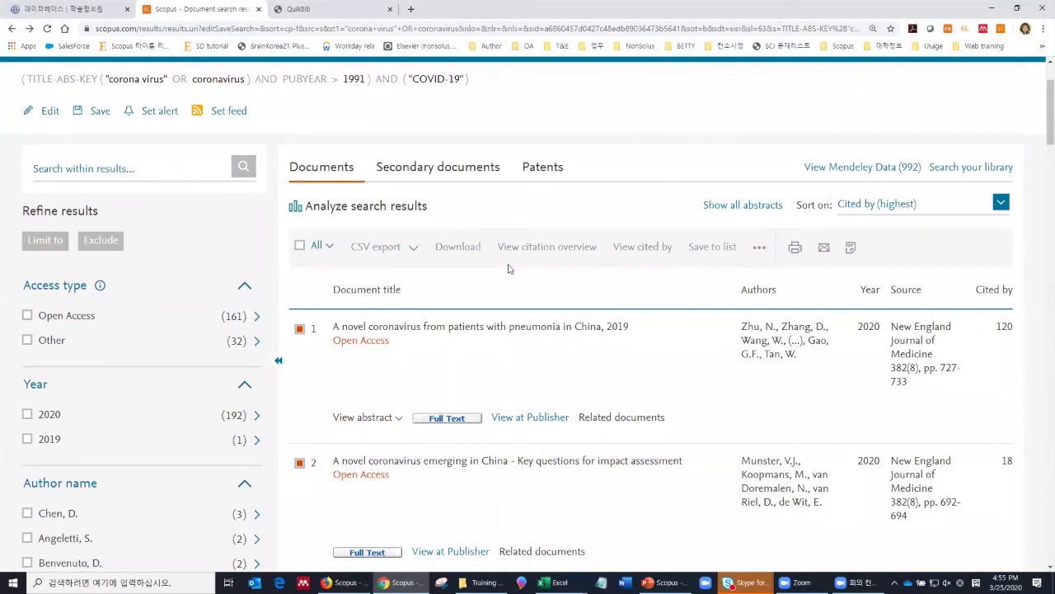
Step: Mark all 20 results on the first page with Select page
click(322, 246)
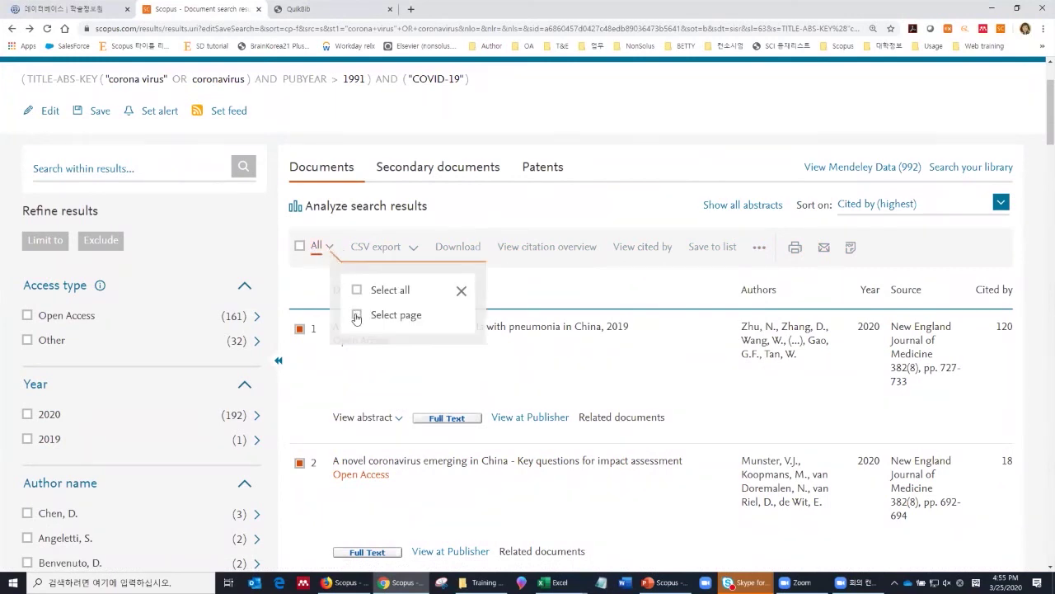
click(356, 316)
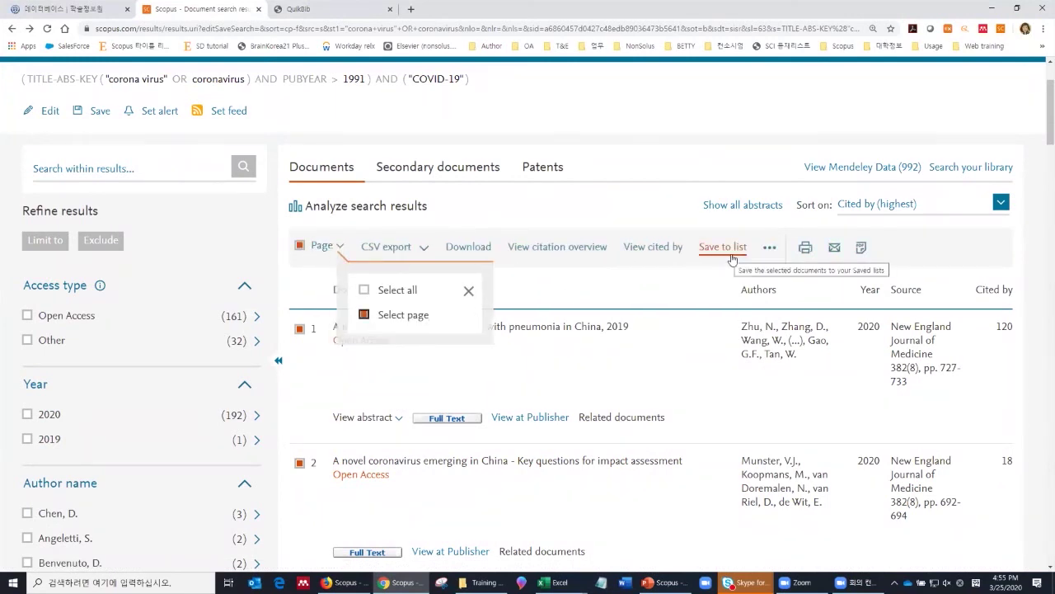
scroll(695, 358, down, 10)
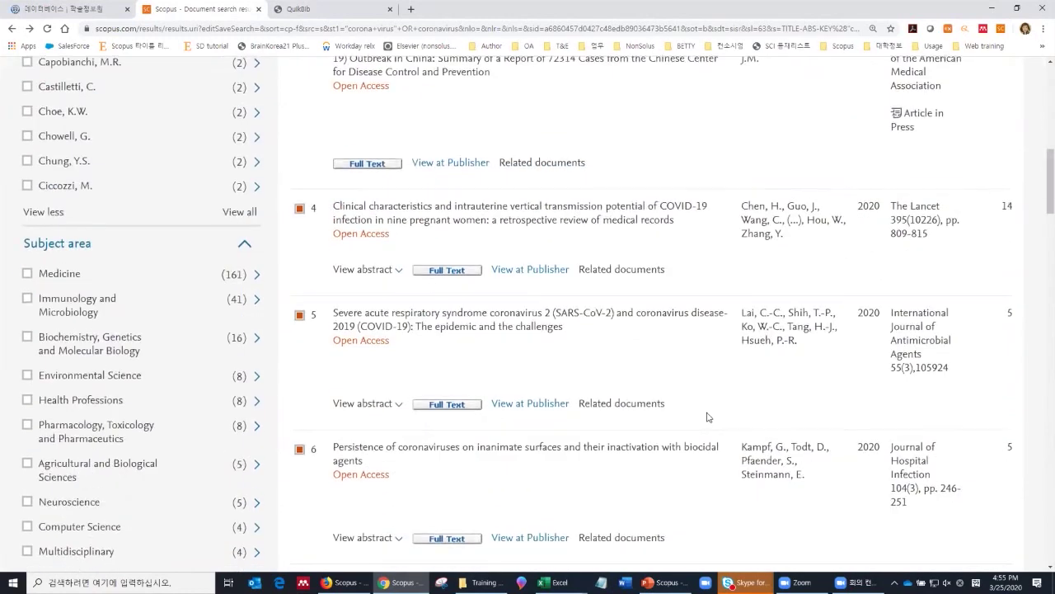
scroll(707, 417, up, 10)
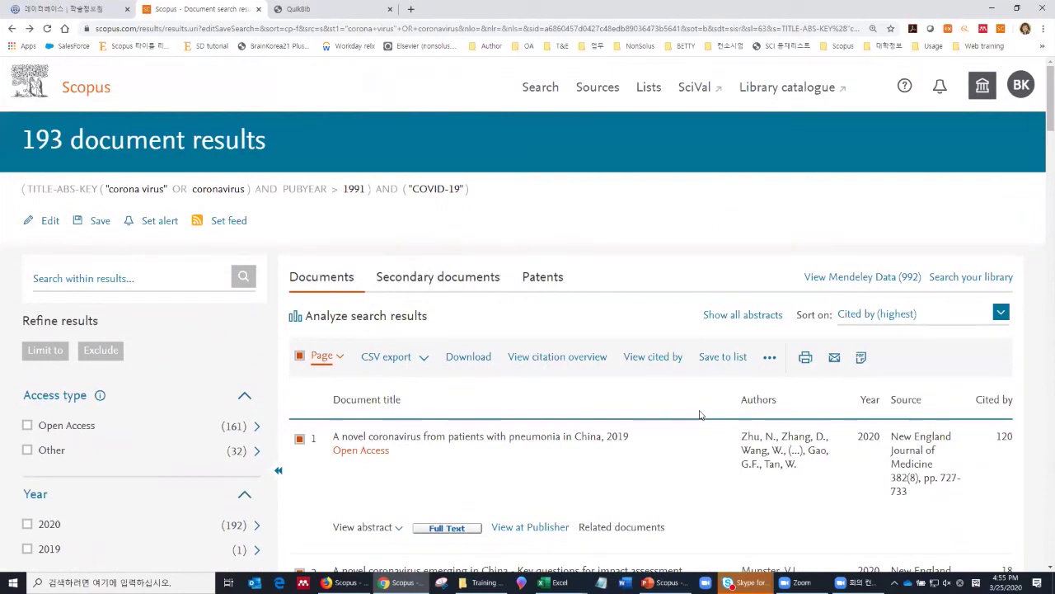
Step: Save the 20 marked papers as a list named covid, choosing saved list 'journal of power sources 2018-2019'
click(720, 361)
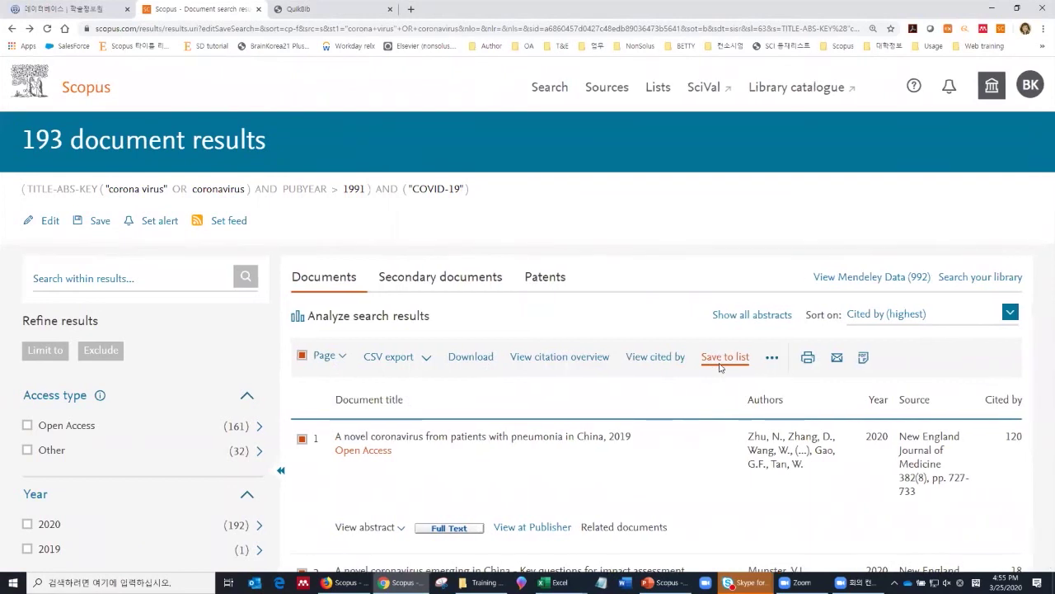
click(370, 165)
text(c)
text(io)
key(BackSpace)
key(BackSpace)
text(ovid-19)
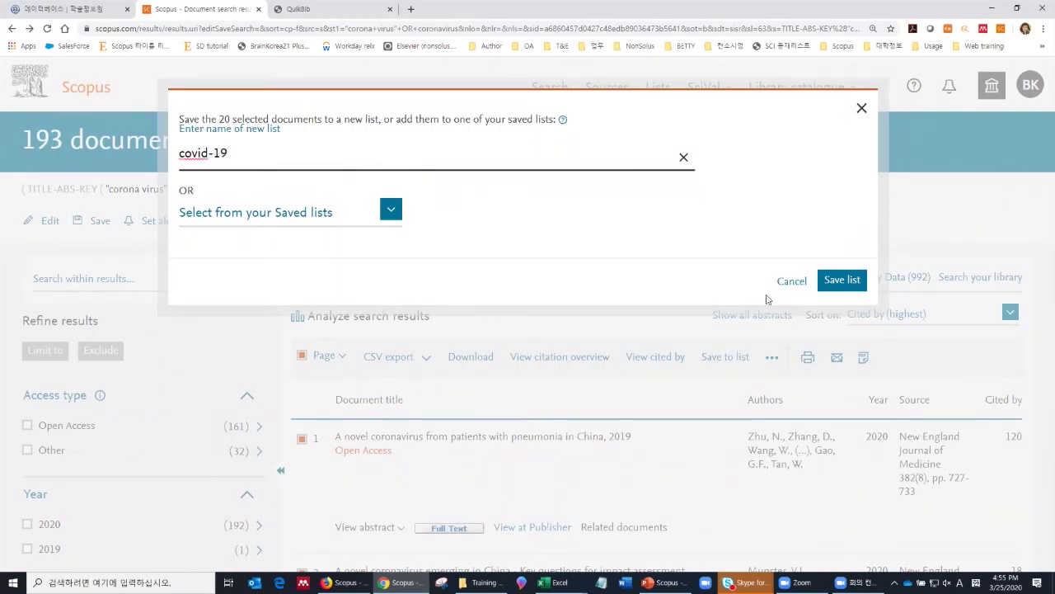
click(355, 219)
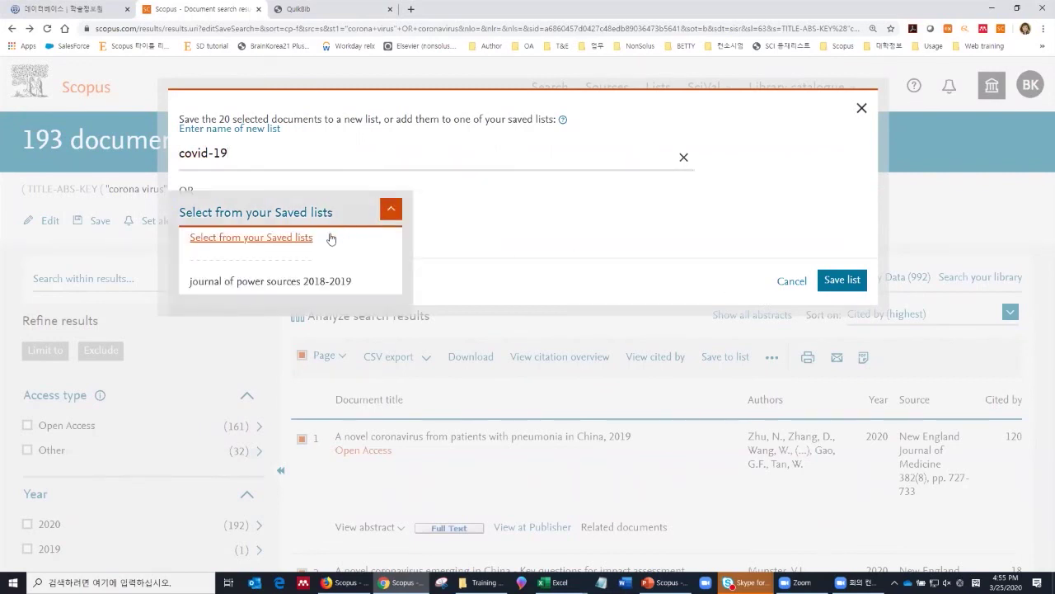
click(304, 283)
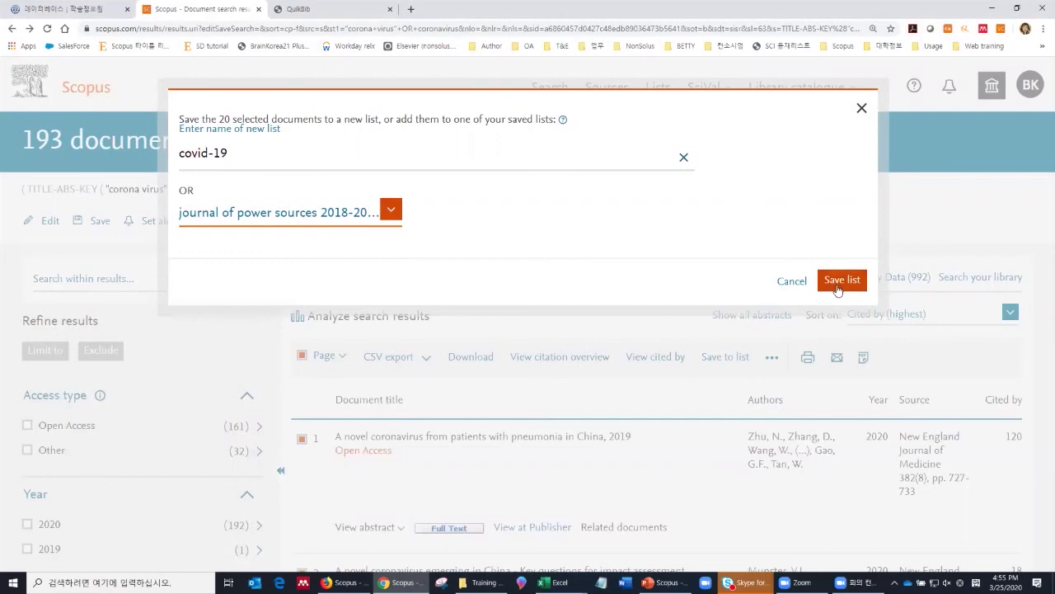
click(862, 108)
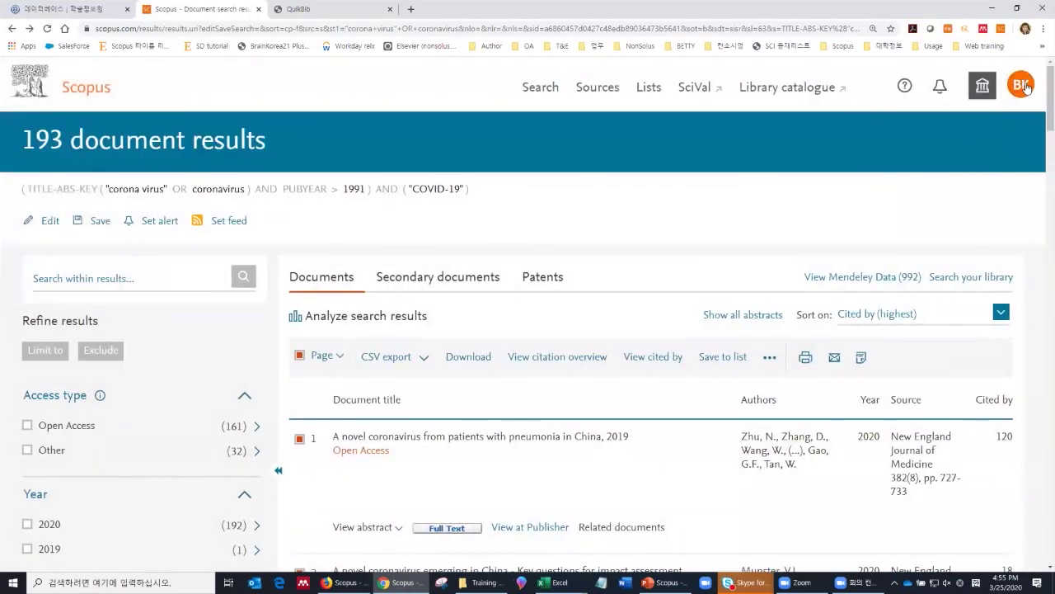
Step: Check the BK account menu, then open the top result, 'A novel coronavirus from patients with pneumonia in China, 2019'
click(1023, 86)
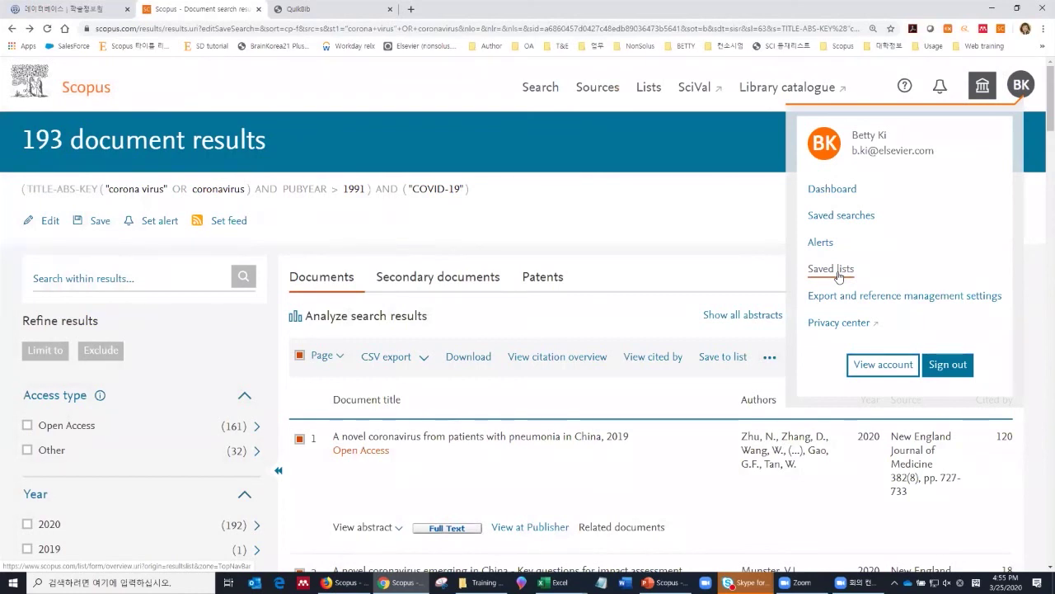
click(672, 264)
scroll(672, 263, down, 2)
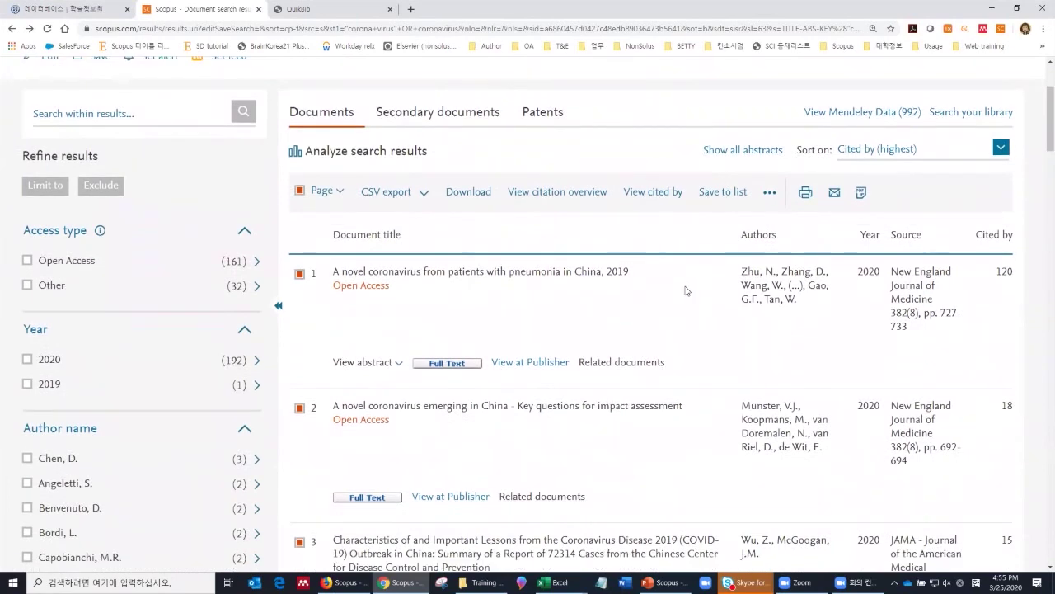
click(587, 276)
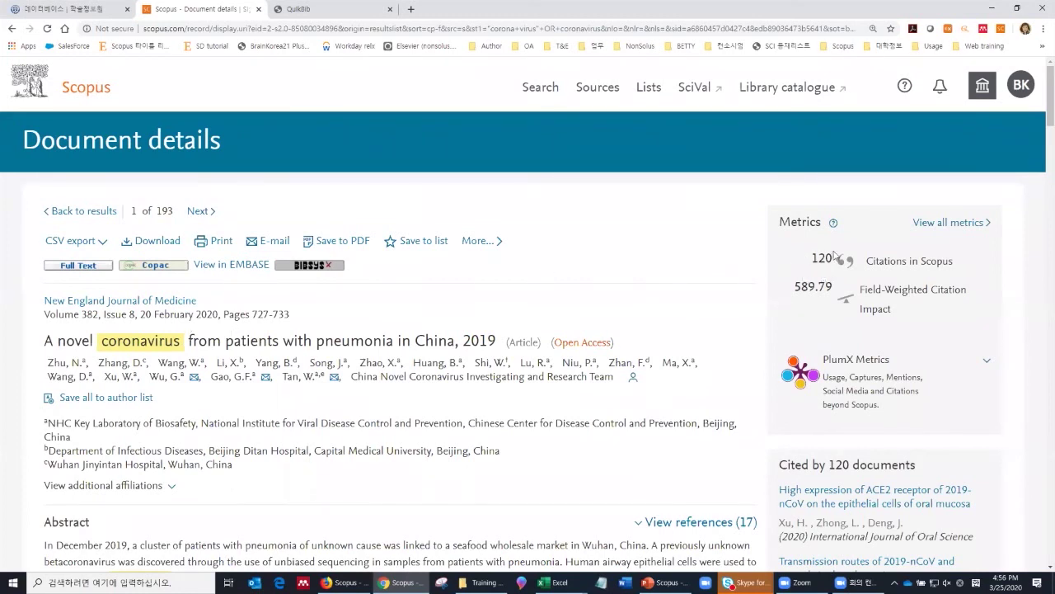
Step: Scroll the paper's record past authors and affiliations to its abstract, SciVal topic and indexed keywords
scroll(552, 363, down, 1)
scroll(552, 362, down, 1)
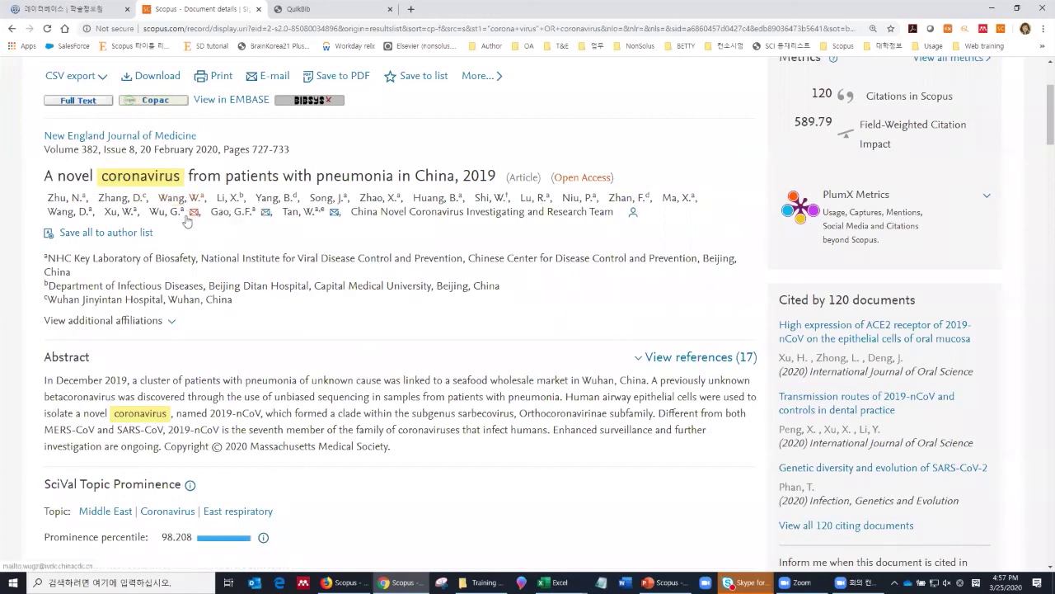
scroll(188, 200, down, 1)
scroll(140, 277, down, 2)
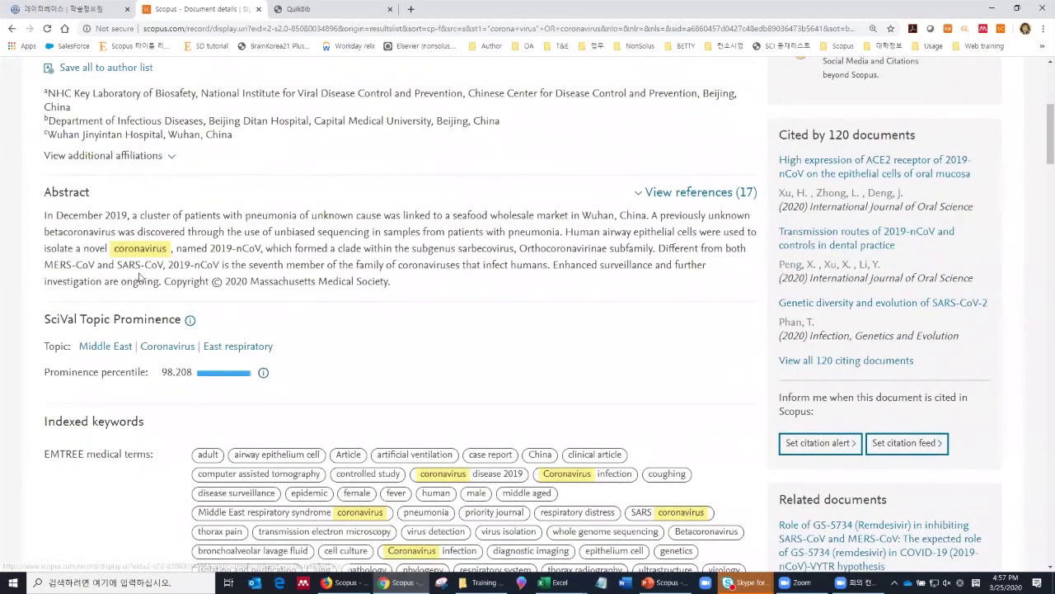
scroll(115, 202, down, 2)
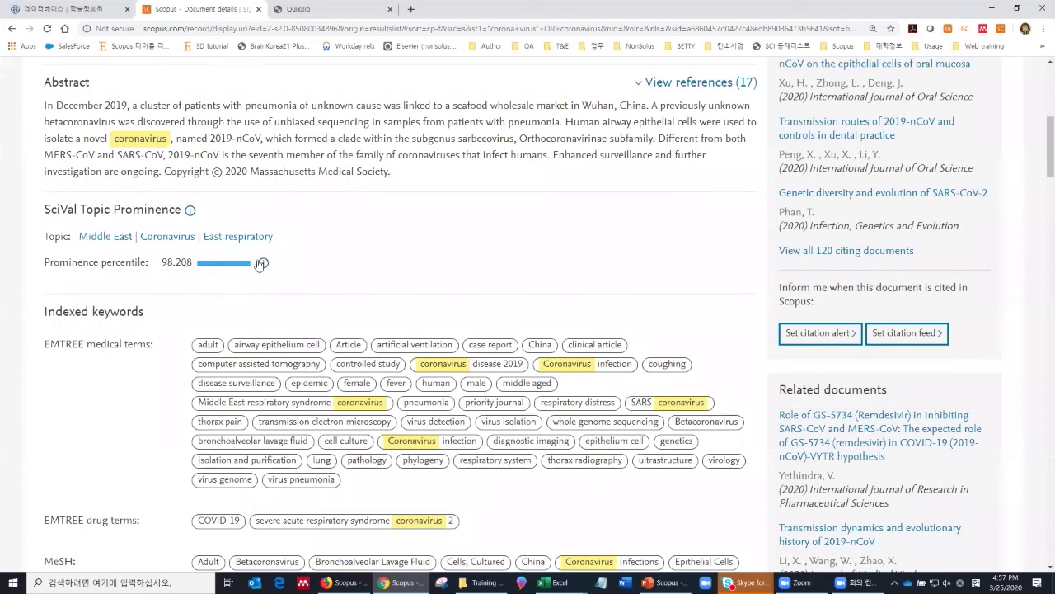
Step: Read the Prominence percentile note, open the coronavirus topic overview, and show its keyphrases as a table after viewing the chart
click(263, 266)
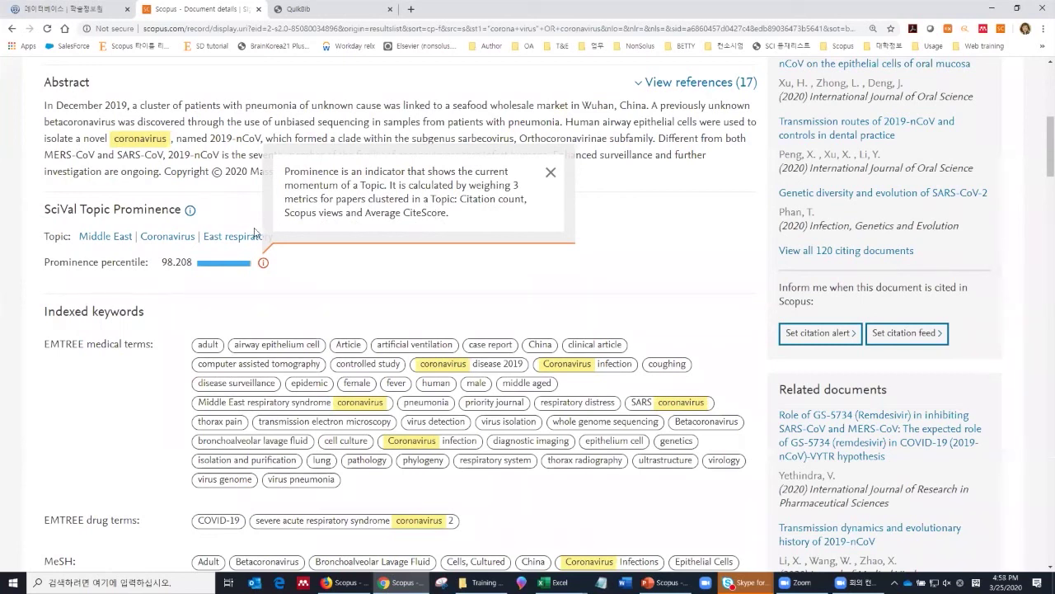
click(188, 239)
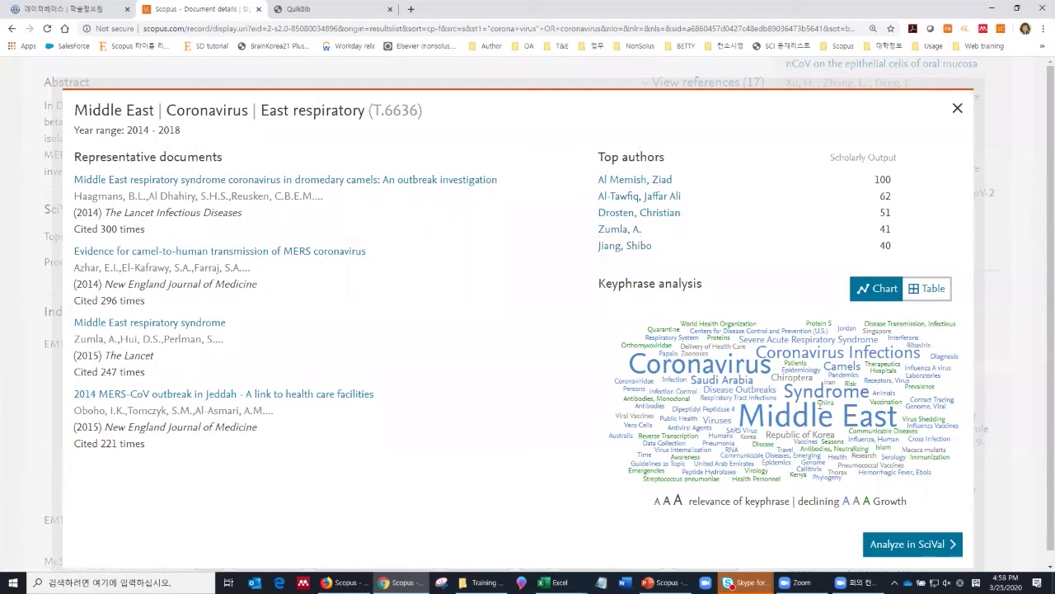
click(924, 290)
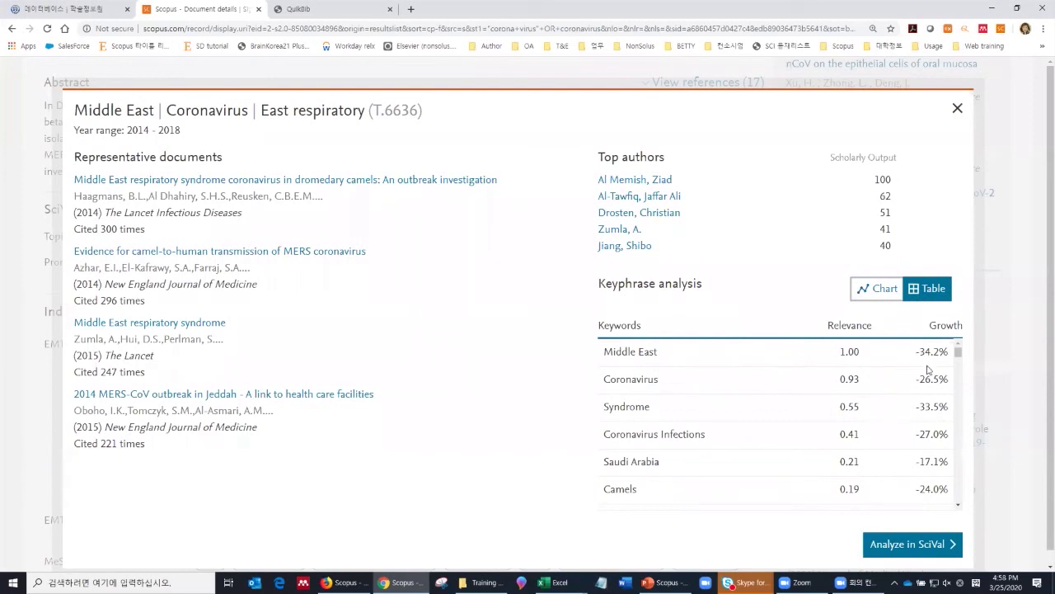
scroll(941, 427, down, 5)
scroll(940, 427, down, 3)
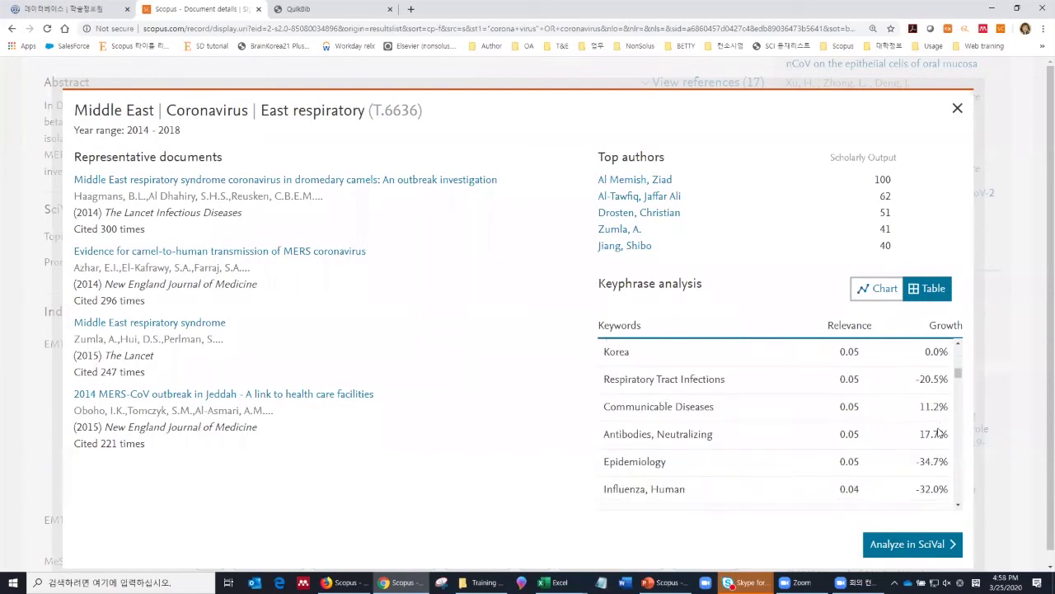
click(873, 289)
click(921, 295)
Step: Close the topic overview and scroll the Document details page down to References (17)
click(957, 108)
scroll(411, 245, down, 2)
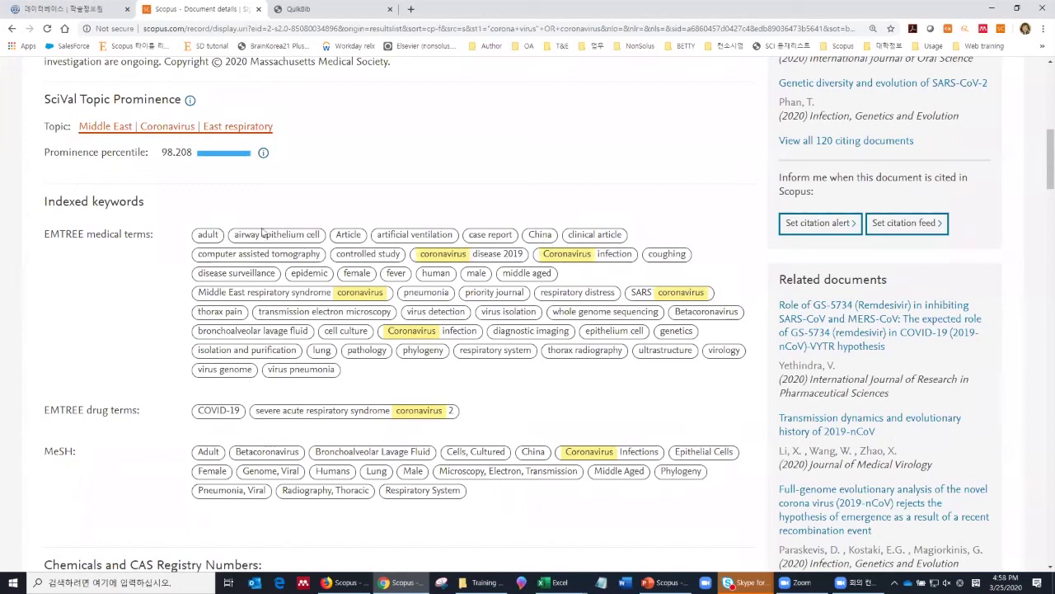
scroll(365, 398, down, 3)
scroll(362, 398, down, 8)
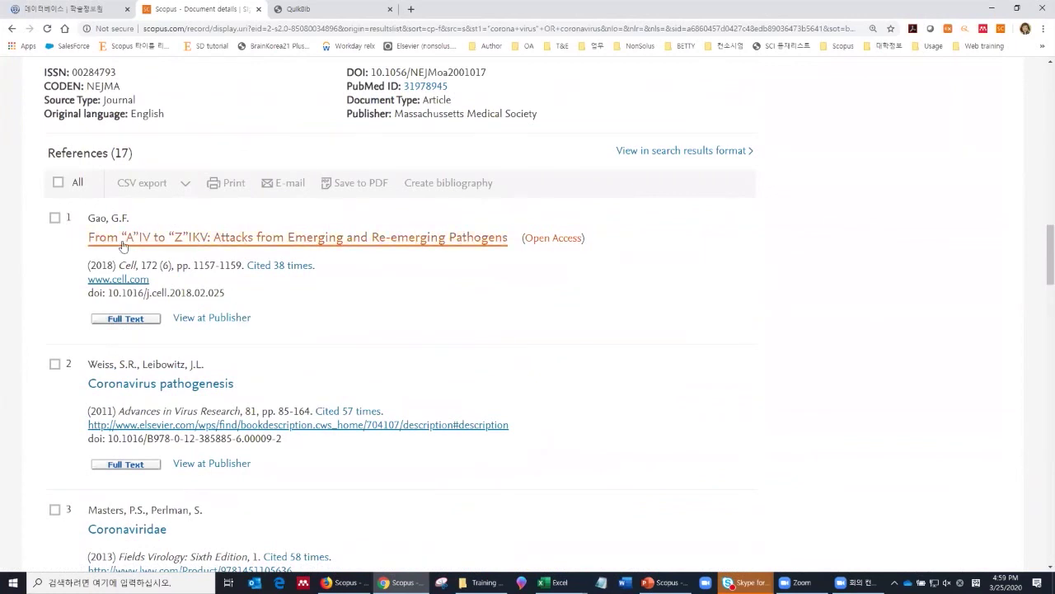
scroll(177, 317, down, 2)
scroll(195, 353, up, 1)
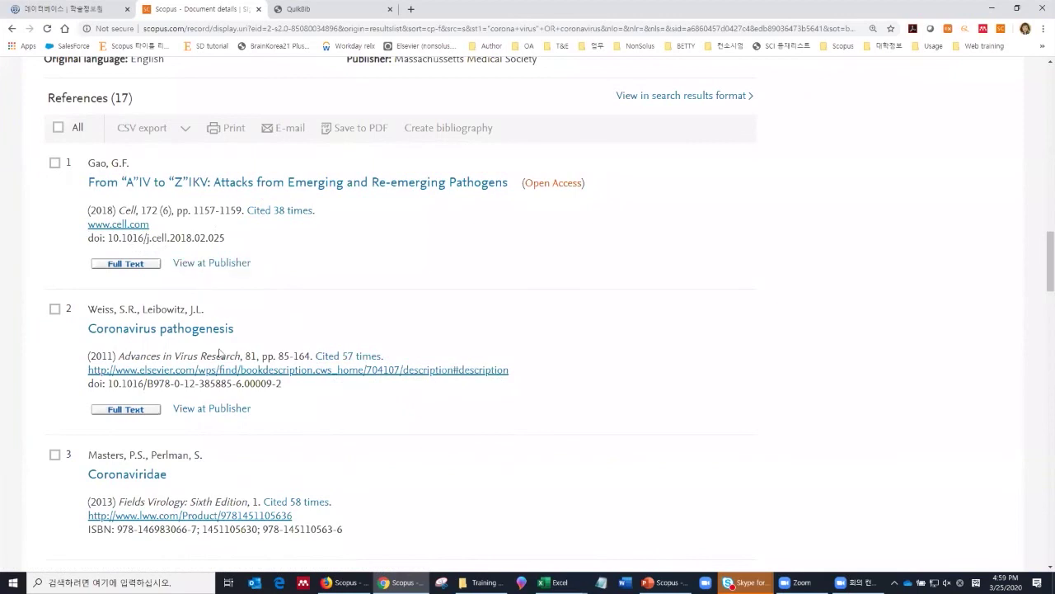
Step: Select all 17 references and, from the CSV export dialog, view them in search results
click(58, 128)
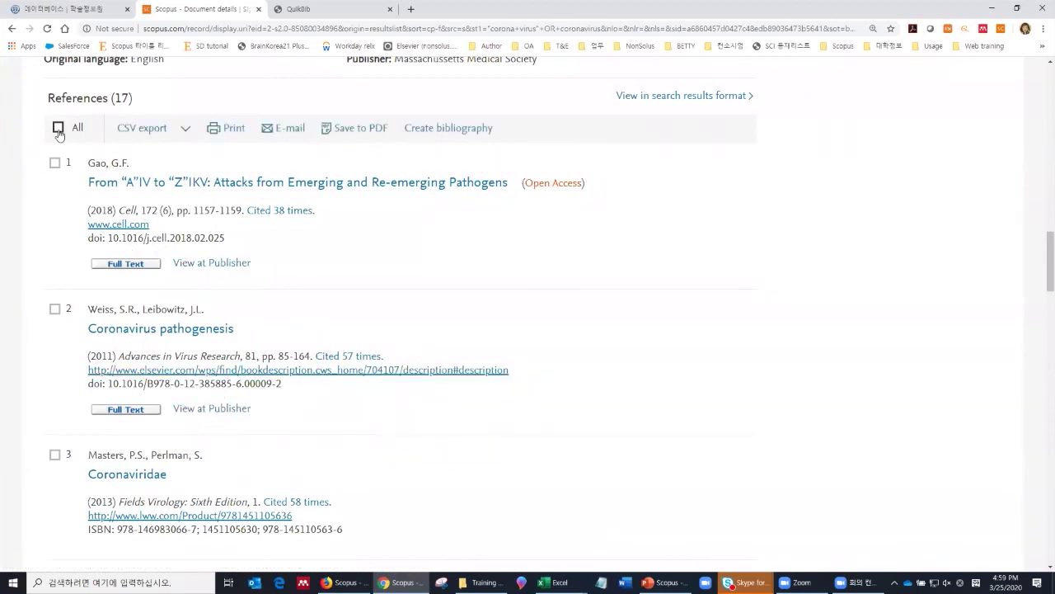
click(186, 132)
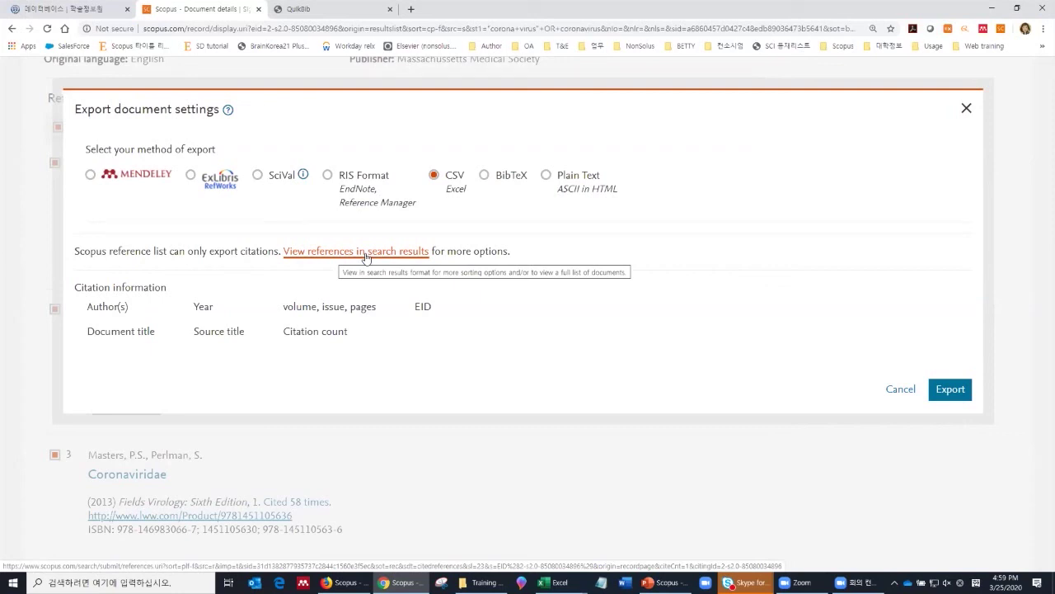
click(367, 252)
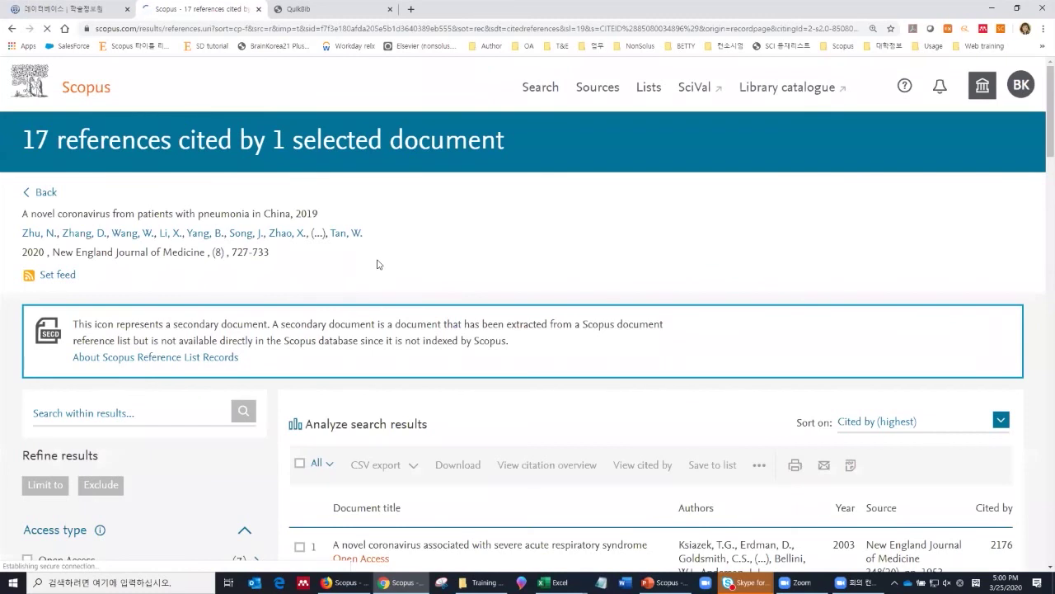
Step: Browse the 17 reference results, then go back to the paper's Document details page
scroll(378, 272, down, 5)
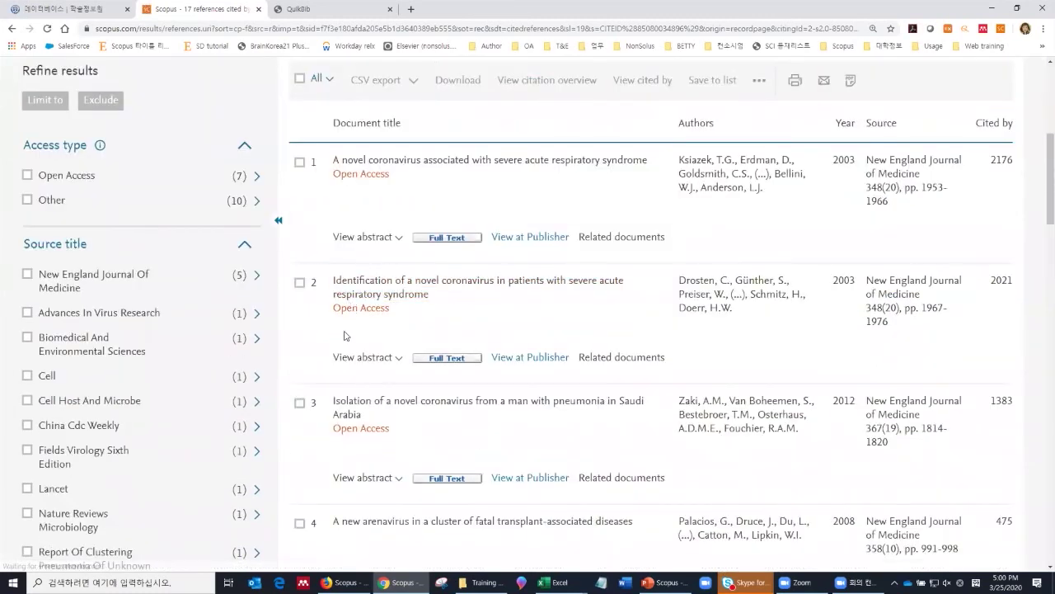
scroll(131, 350, up, 1)
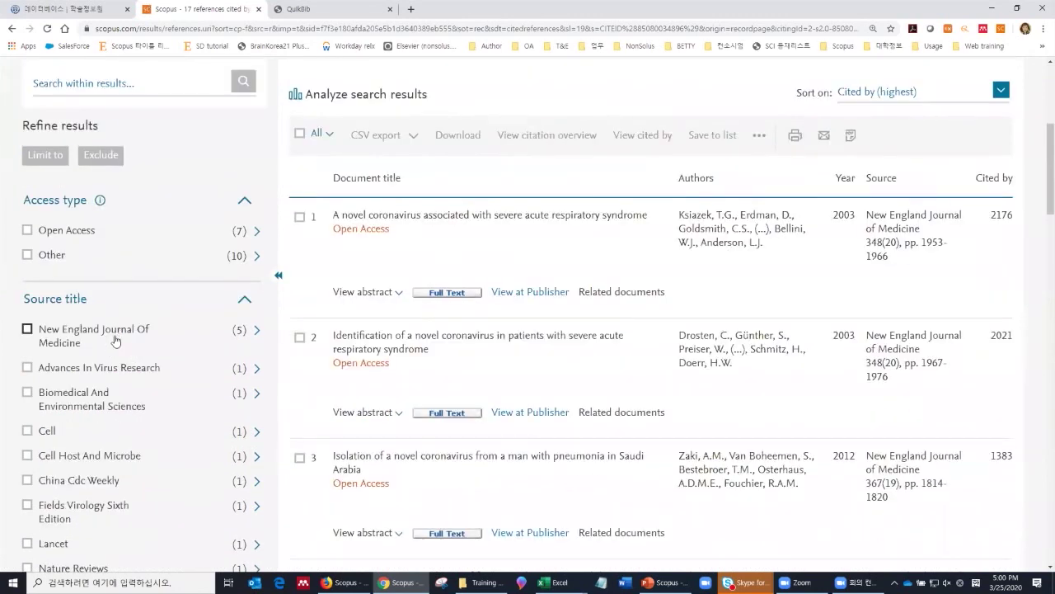
scroll(117, 343, down, 1)
scroll(110, 343, up, 1)
scroll(102, 343, up, 1)
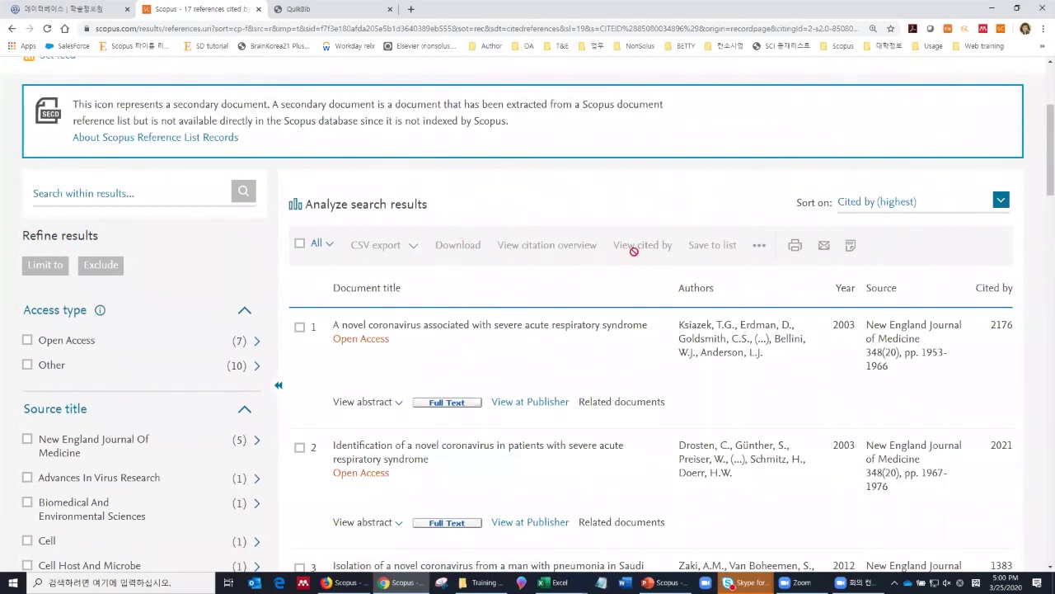
click(11, 30)
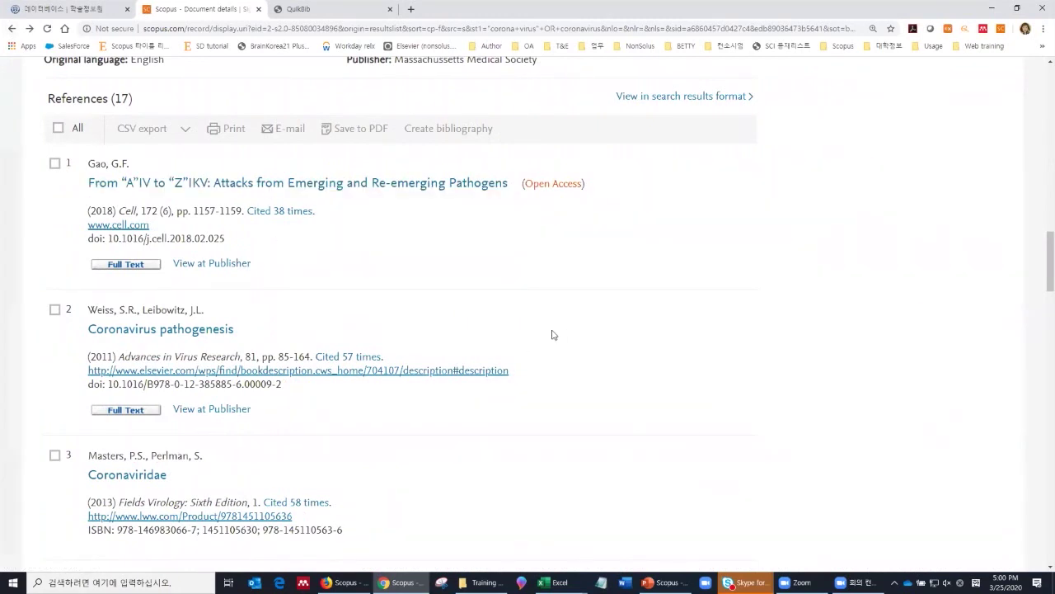
Step: Expand the PlumX Metrics panel to show citations, readers, mentions and social media counts
scroll(594, 351, up, 3)
scroll(614, 343, up, 15)
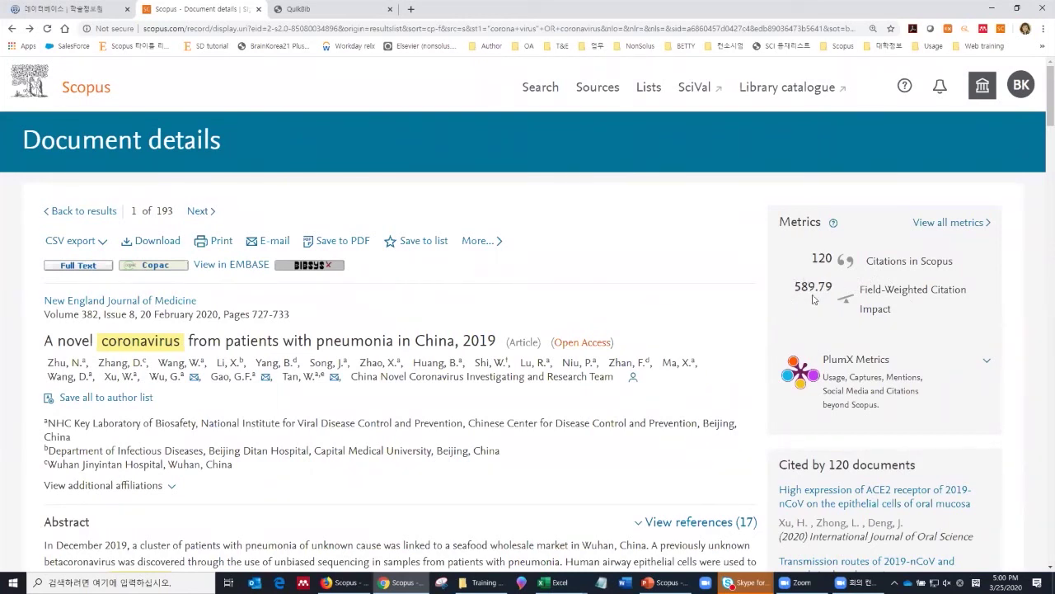
scroll(812, 298, down, 3)
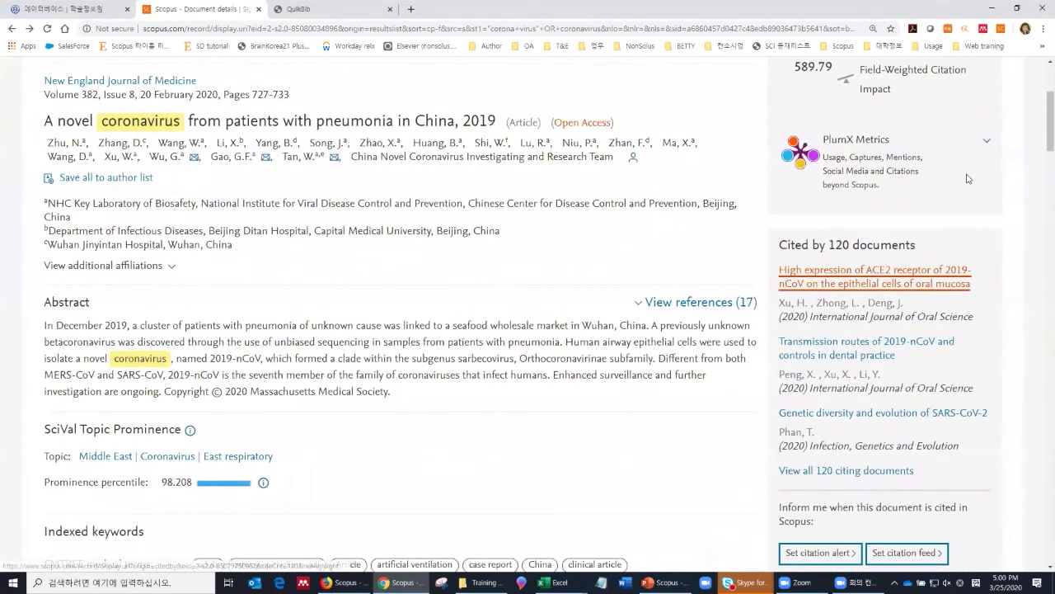
click(986, 147)
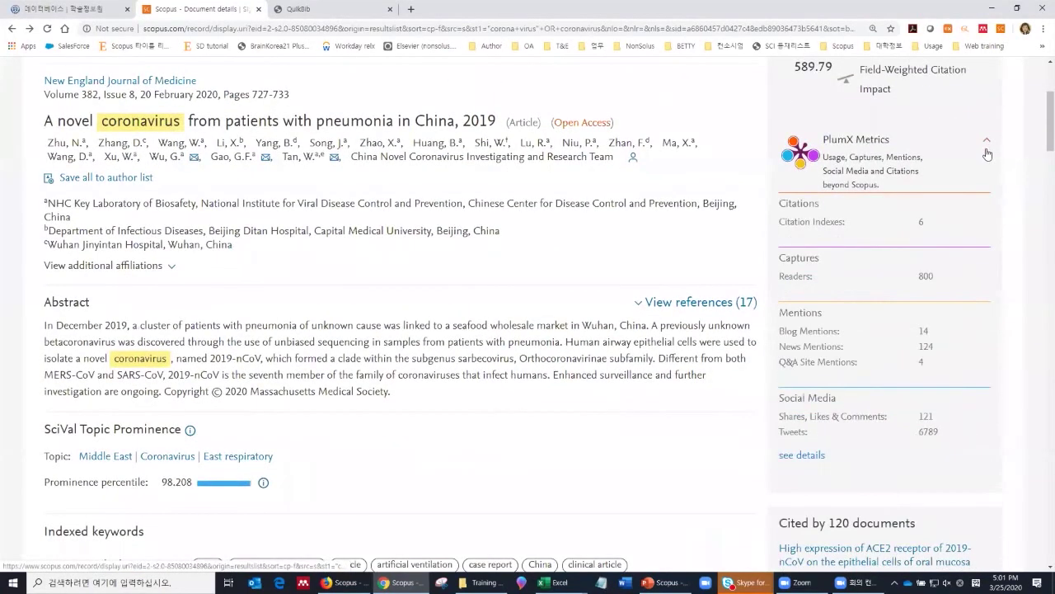
scroll(992, 173, down, 1)
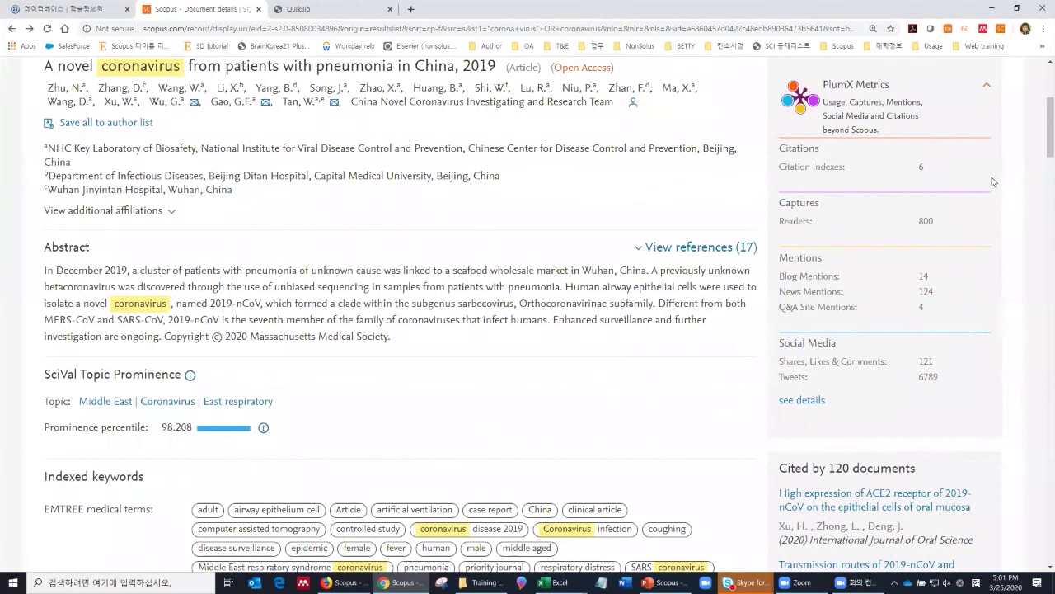
scroll(657, 296, up, 3)
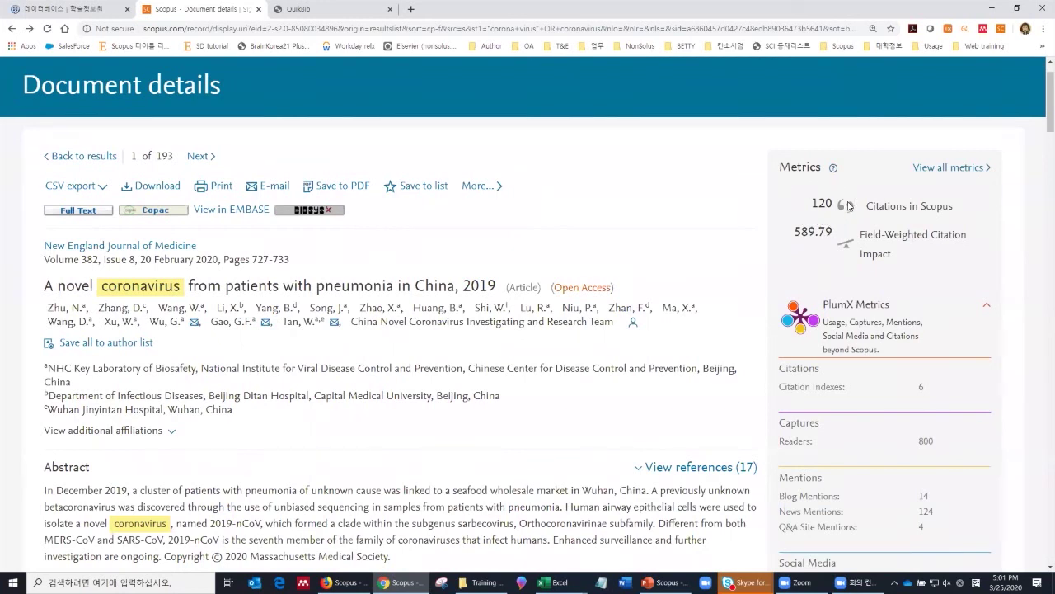
Step: Scroll down the record to the list of 120 citing documents
scroll(841, 230, down, 1)
scroll(844, 231, down, 1)
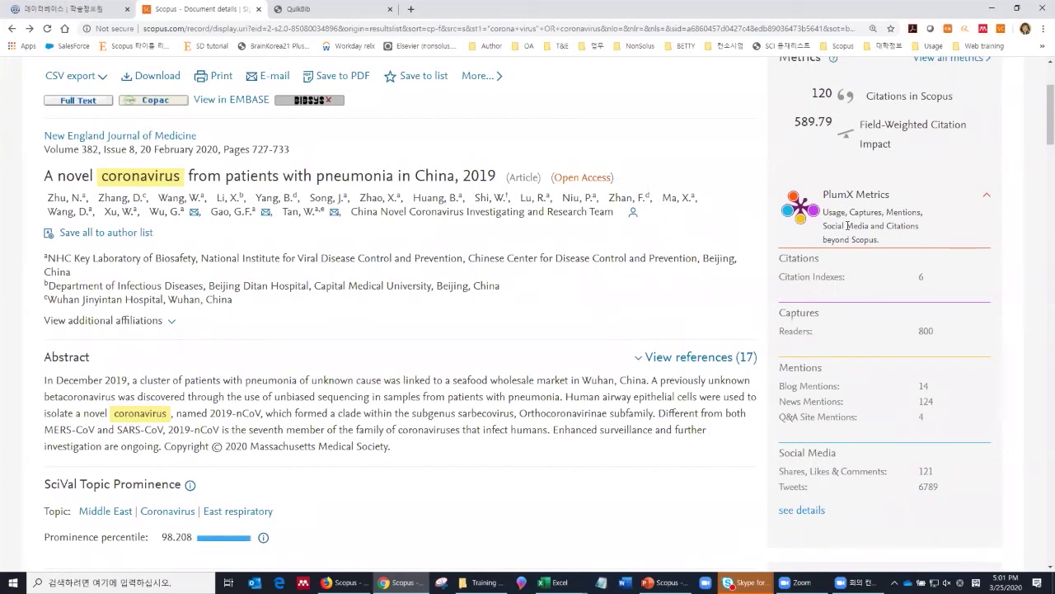
scroll(849, 228, down, 2)
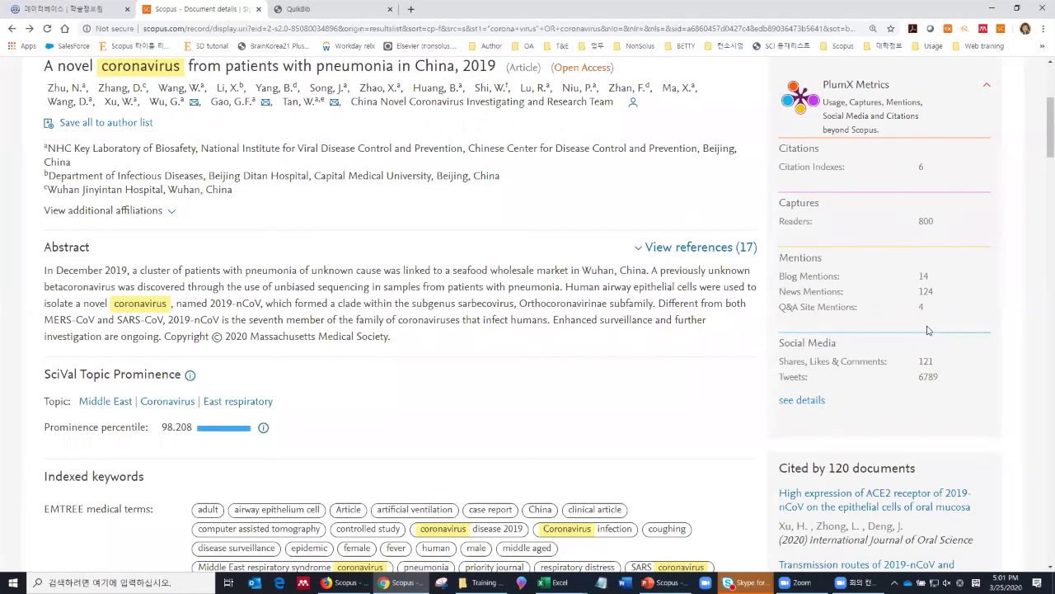
scroll(928, 330, up, 1)
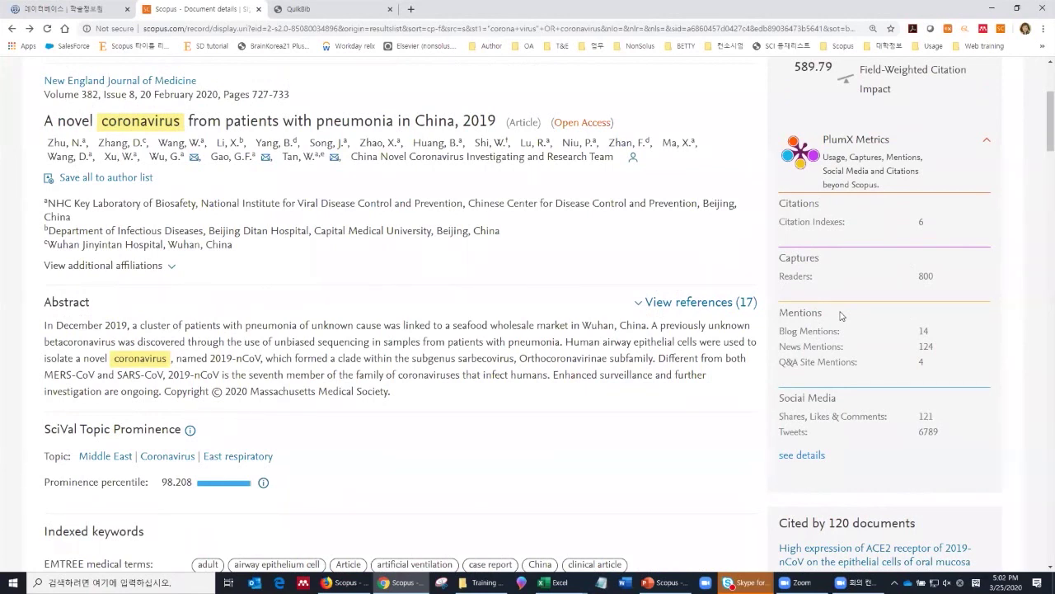
scroll(841, 315, down, 1)
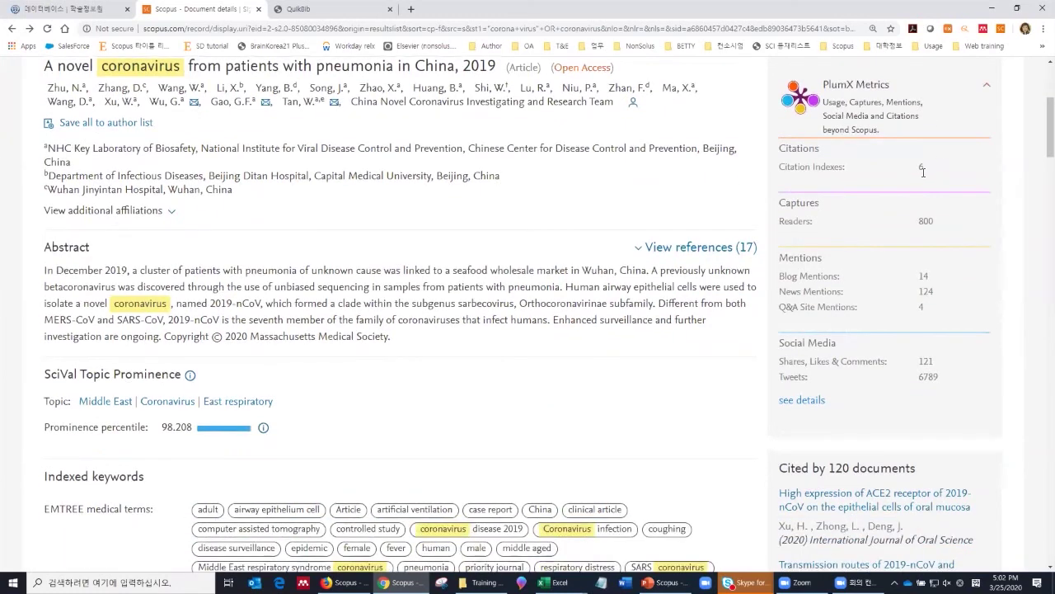
scroll(922, 186, down, 3)
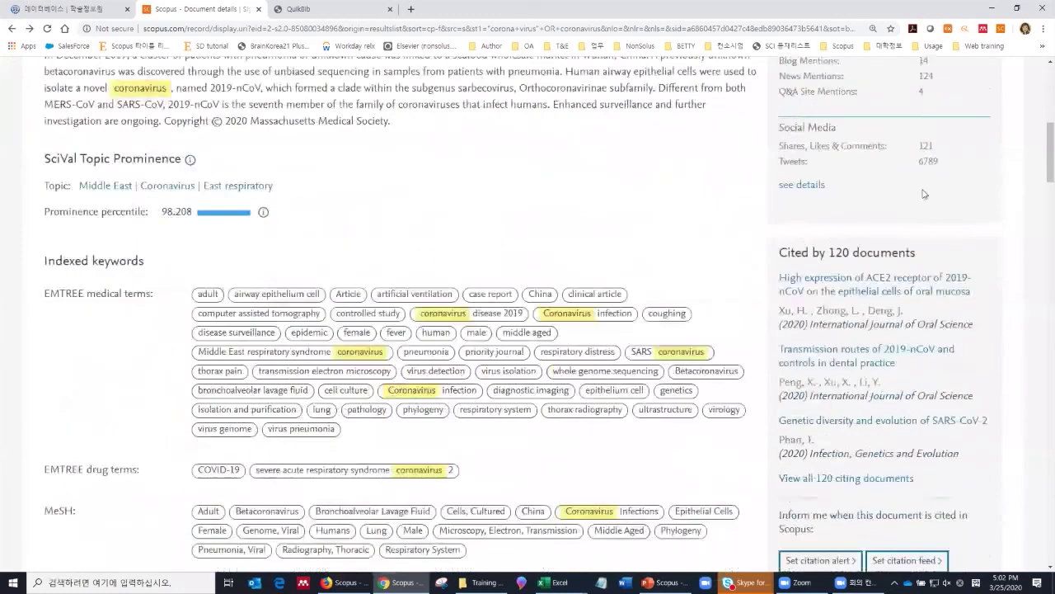
scroll(923, 196, down, 1)
scroll(921, 193, down, 1)
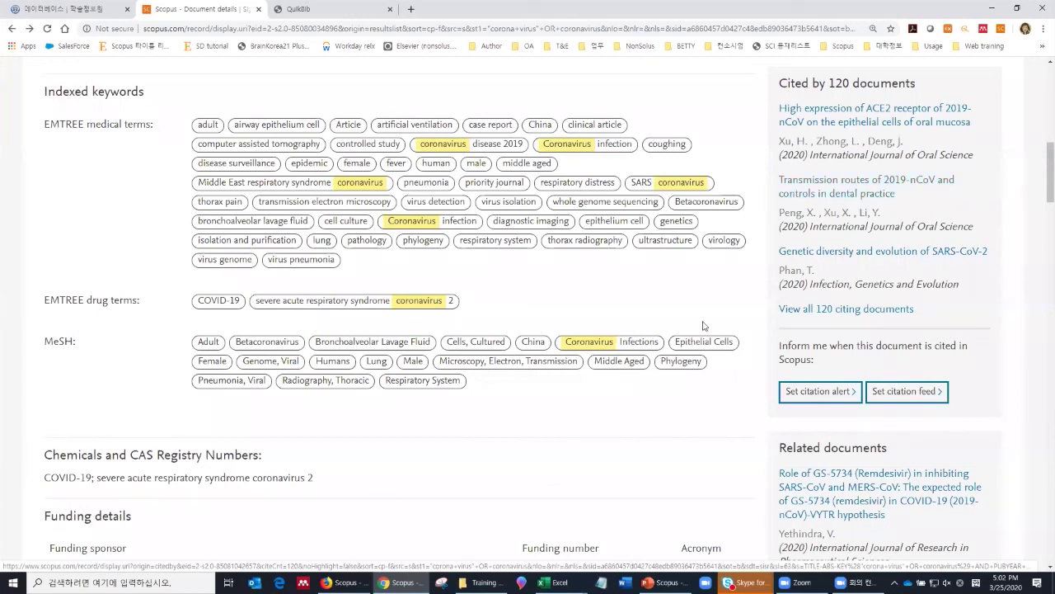
click(854, 316)
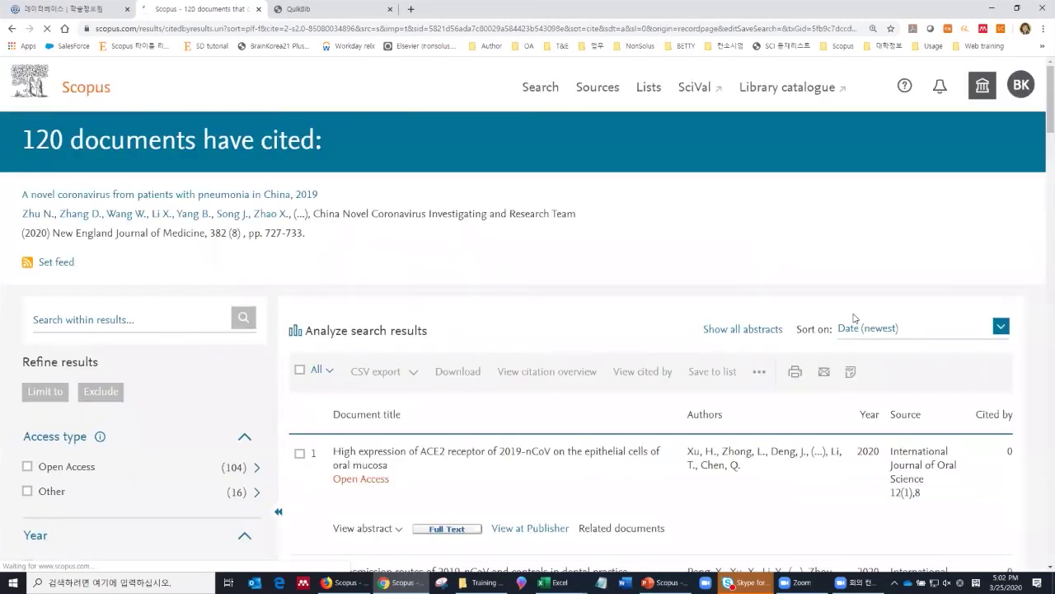
scroll(416, 345, down, 1)
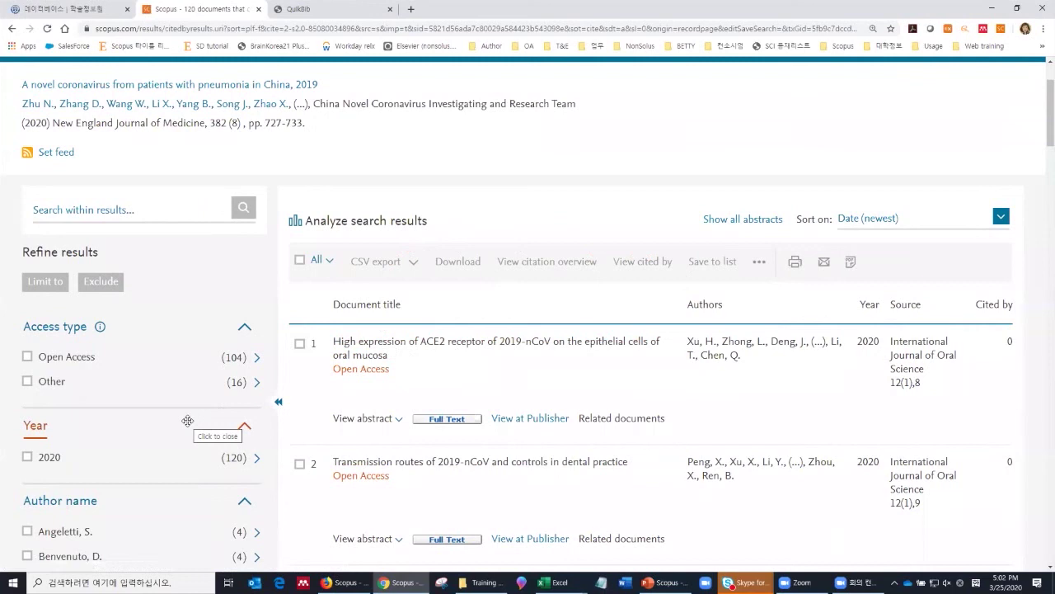
click(11, 28)
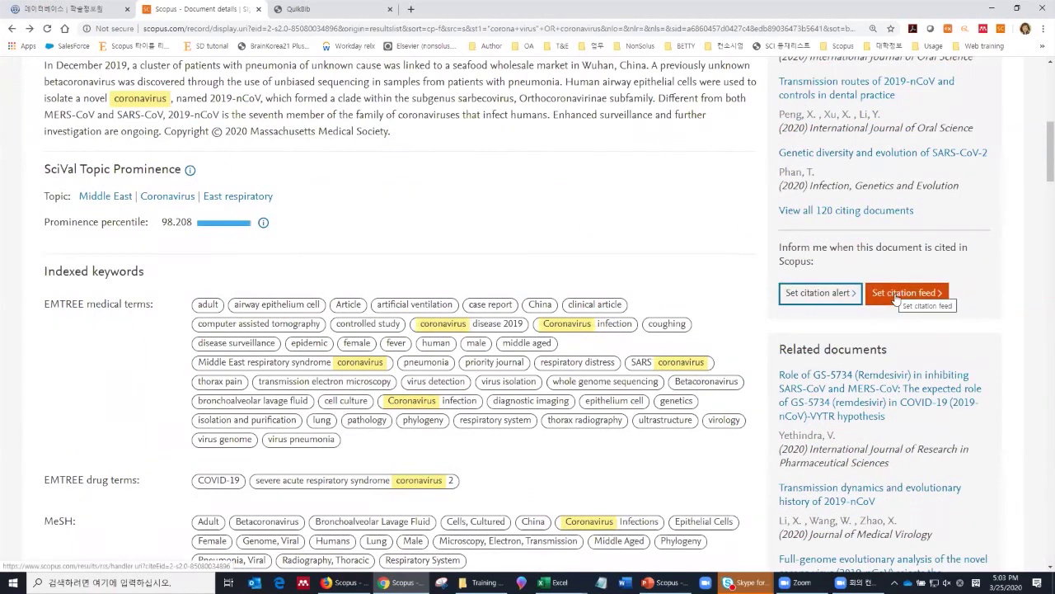
scroll(896, 298, down, 2)
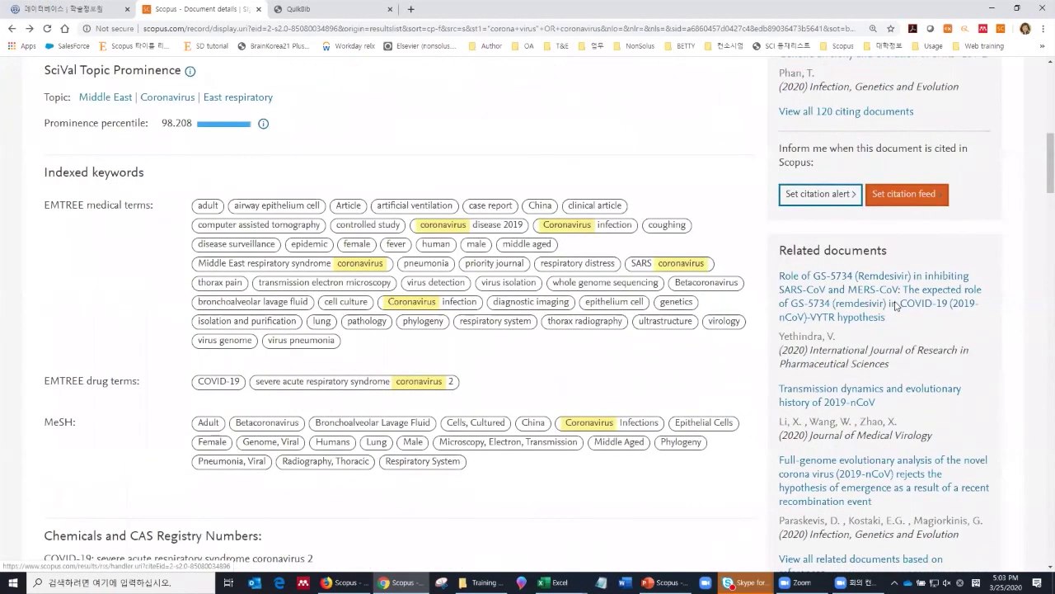
scroll(896, 305, down, 2)
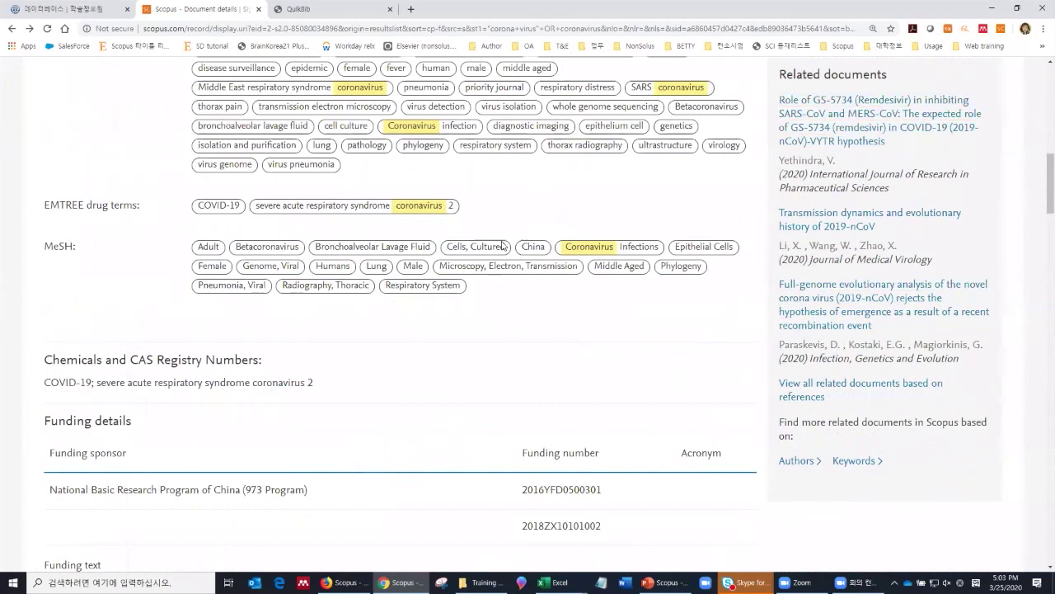
scroll(506, 238, up, 3)
scroll(513, 251, down, 3)
scroll(561, 250, down, 1)
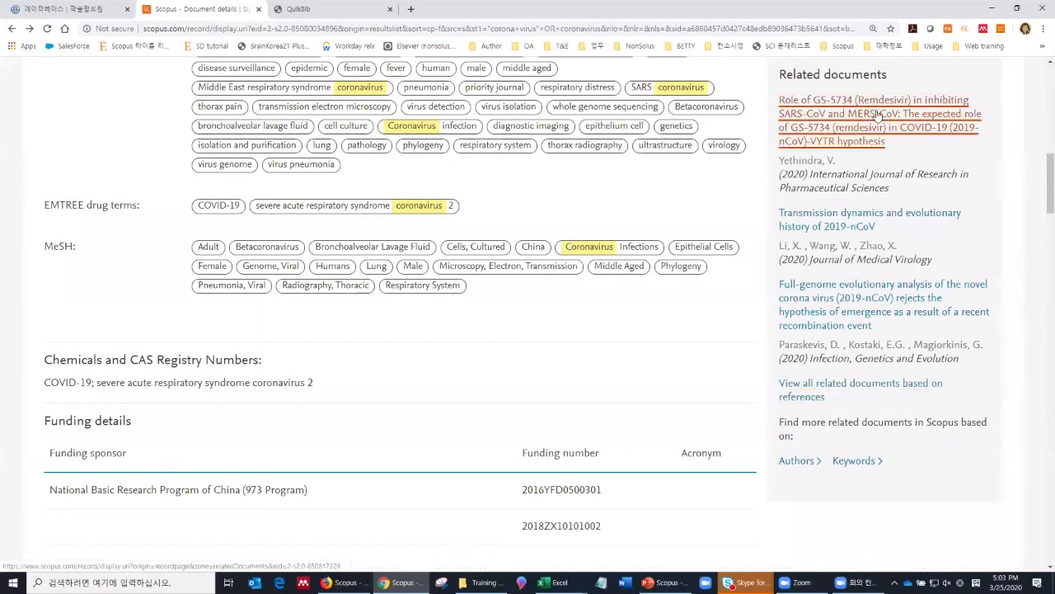
scroll(890, 169, up, 6)
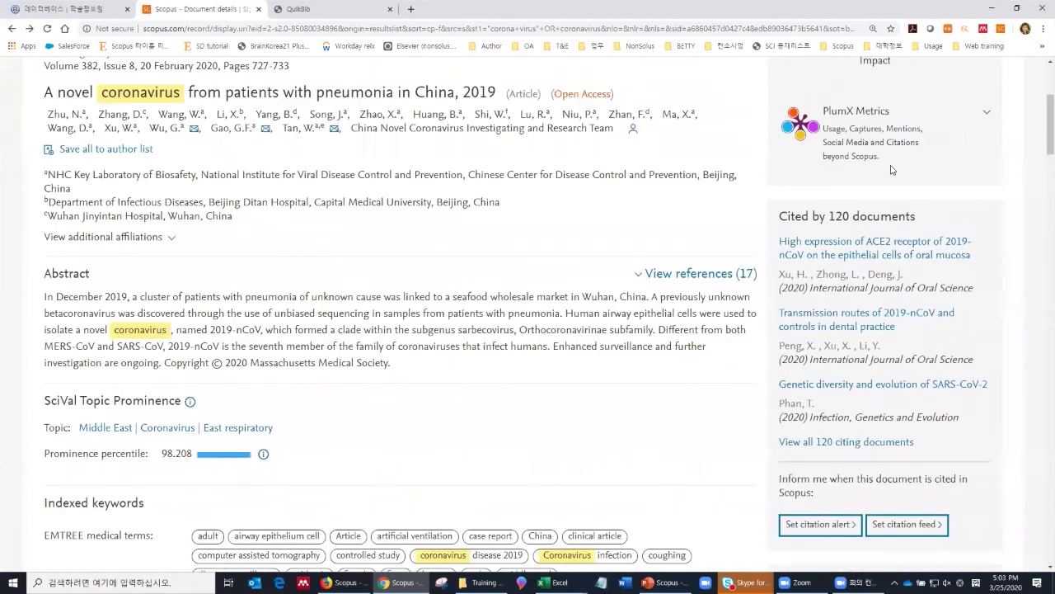
scroll(890, 169, up, 3)
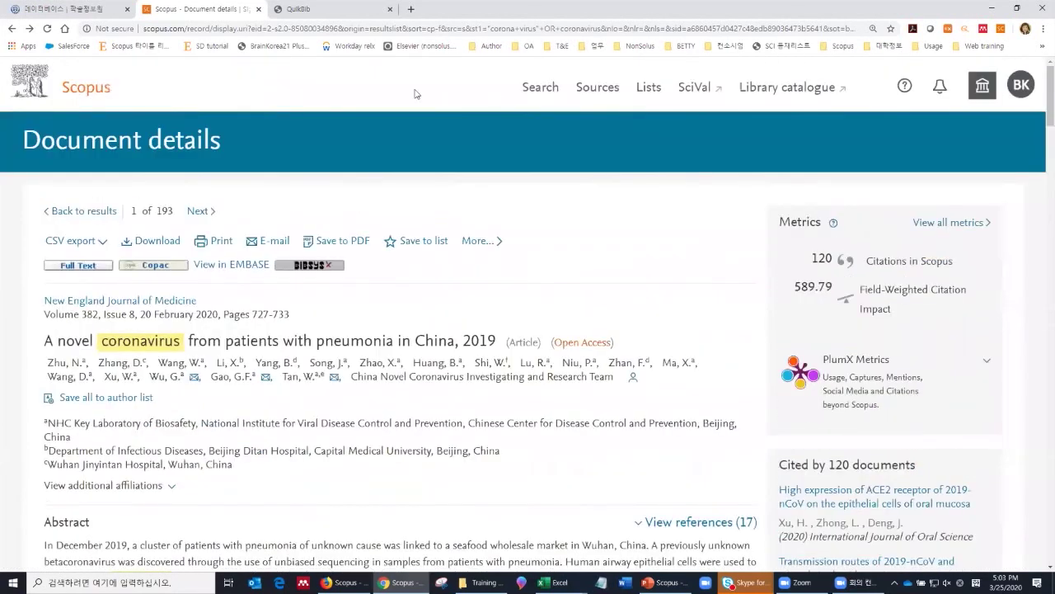
Step: Return to the Scopus start page and choose Authors as the search type
click(82, 96)
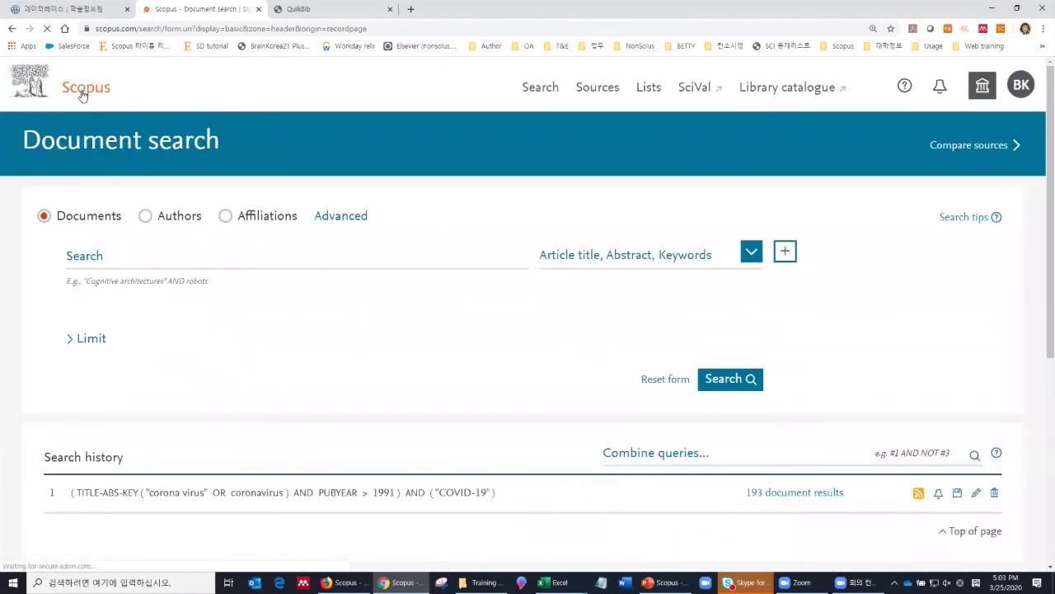
click(146, 217)
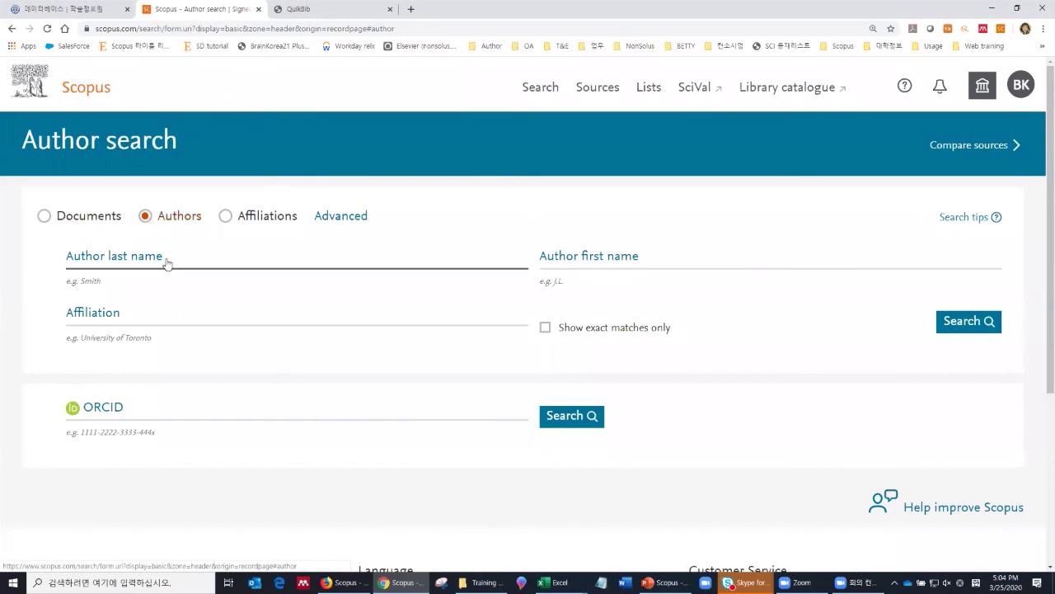
Step: Search for the author by last and first name with affiliation NATIONAL CANCER CENTER
click(169, 259)
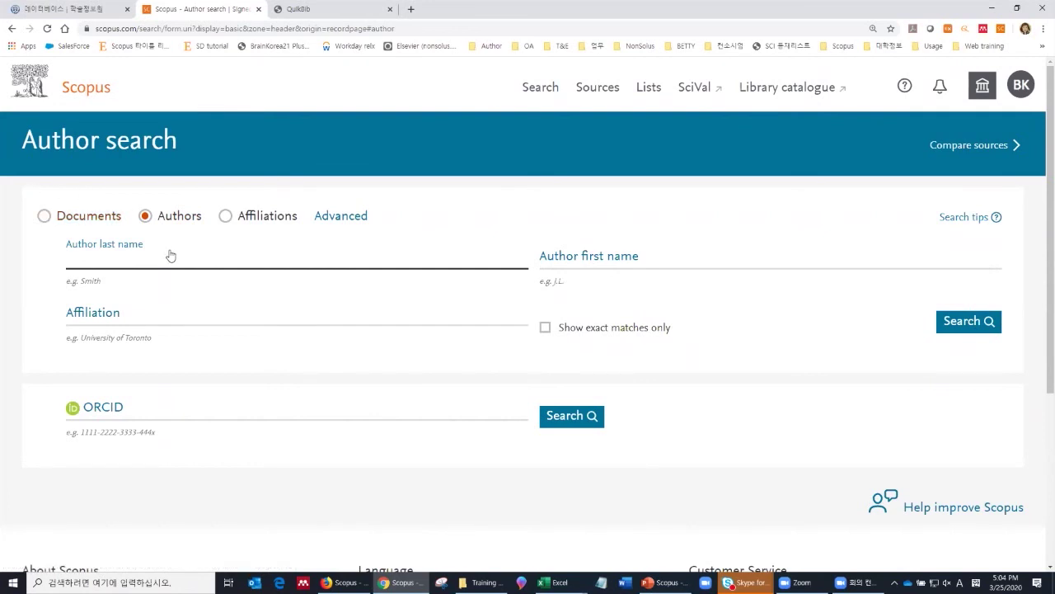
key(Tab)
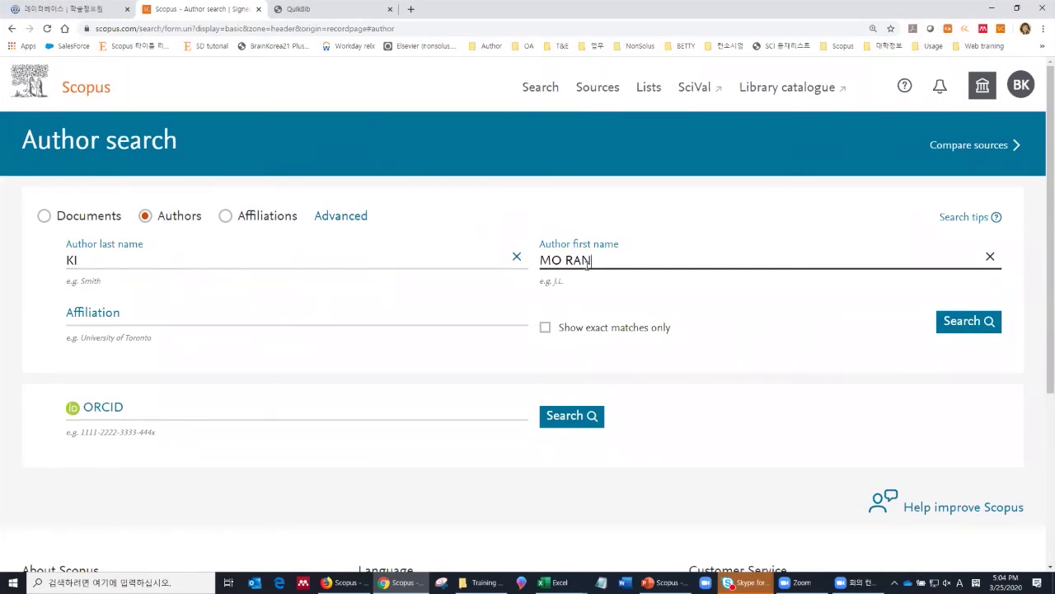
click(501, 320)
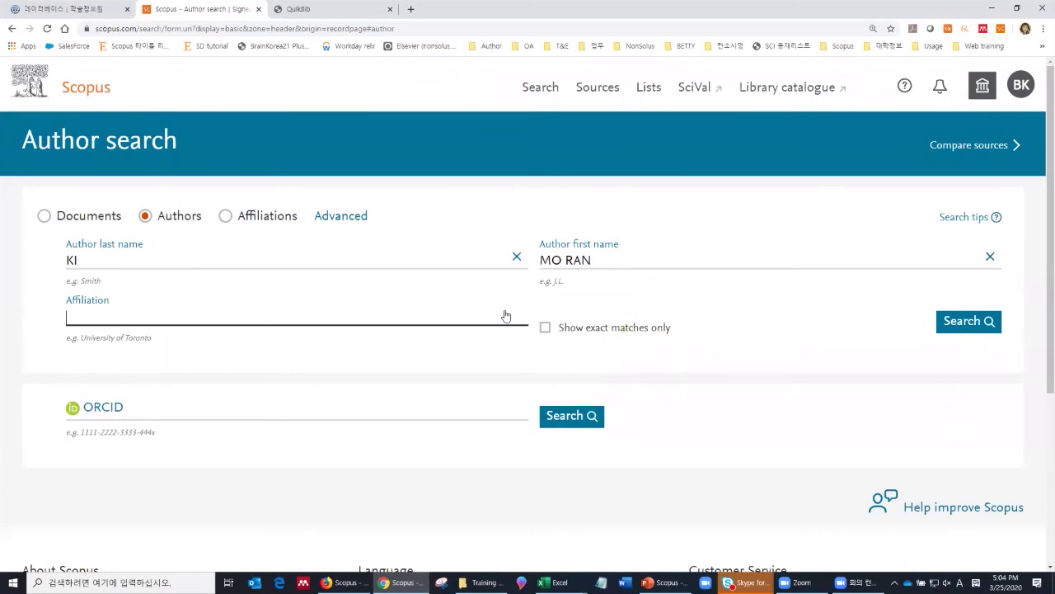
text(NATIONAL CANCER CENTER)
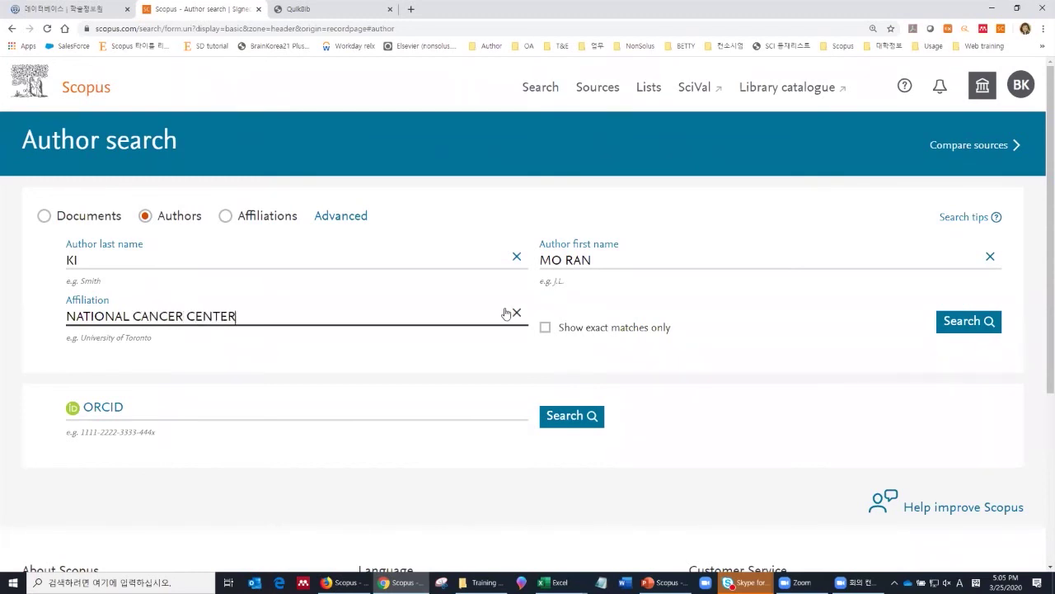
click(977, 324)
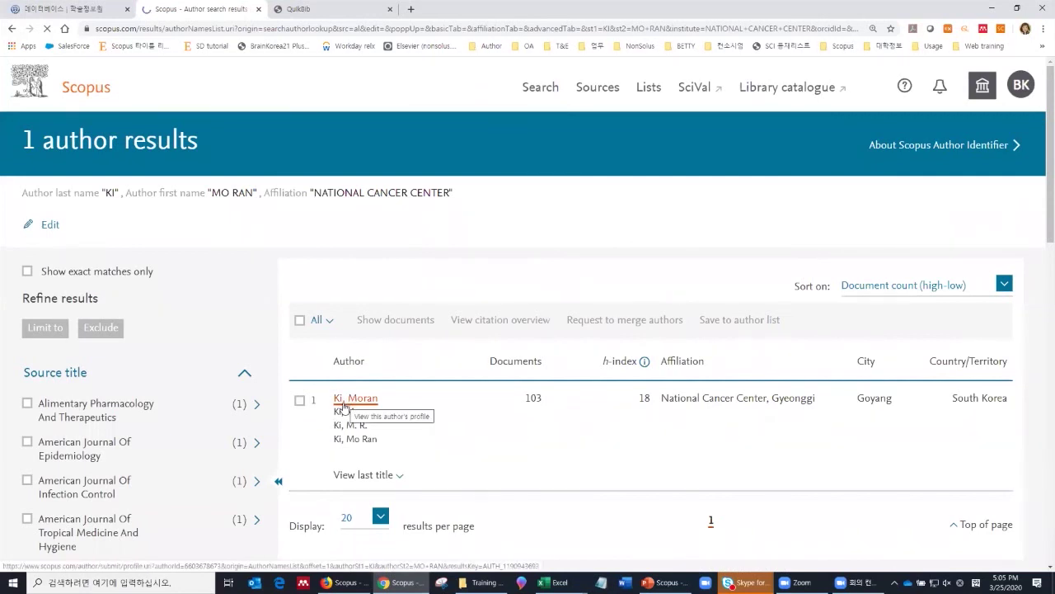
Step: Open the single matching National Cancer Center author's profile from the results
click(344, 404)
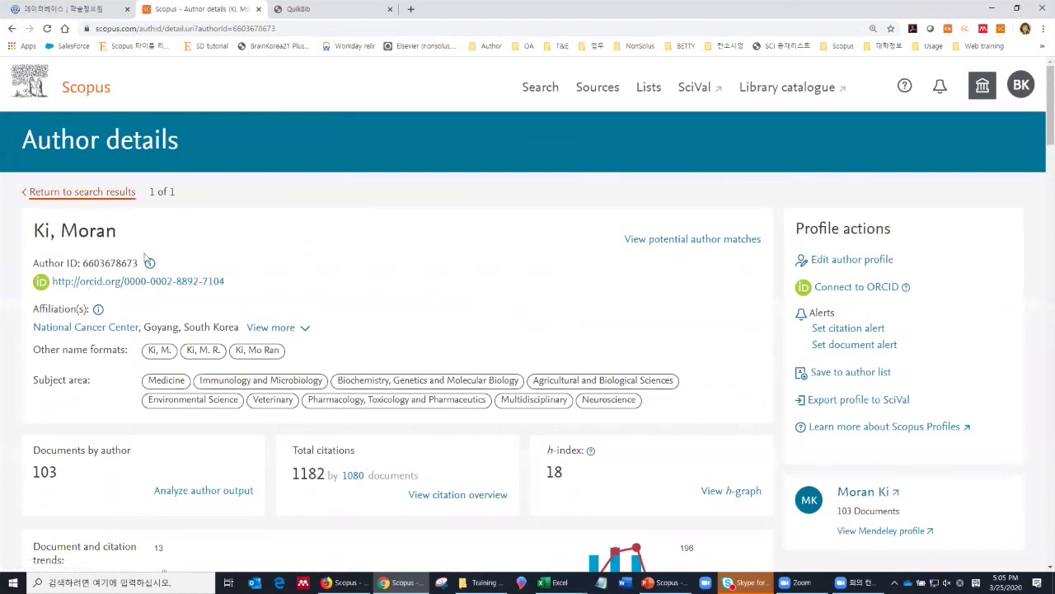
scroll(150, 297, down, 2)
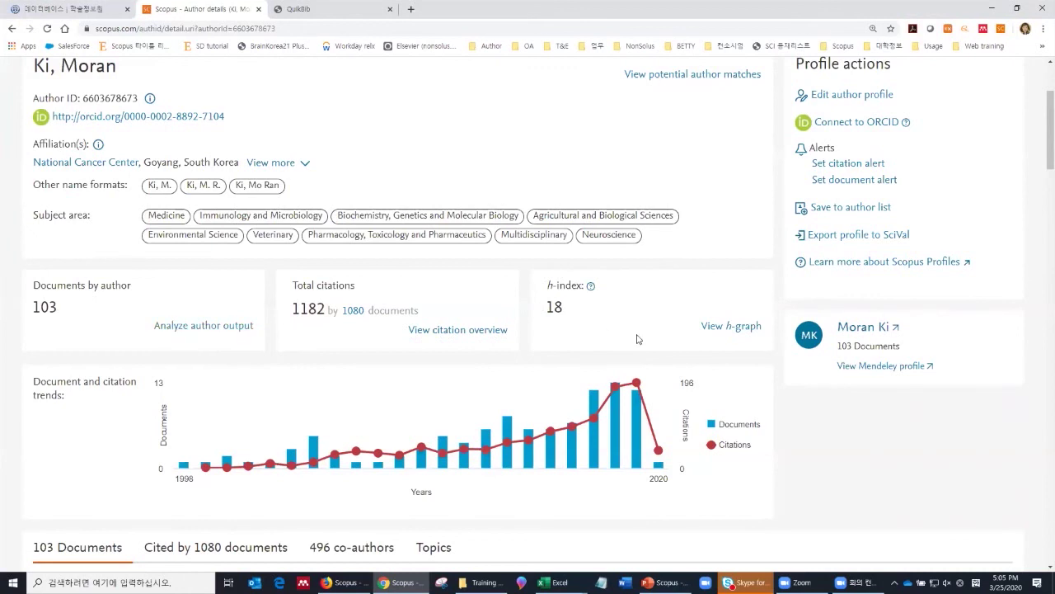
scroll(637, 343, down, 3)
scroll(635, 346, down, 4)
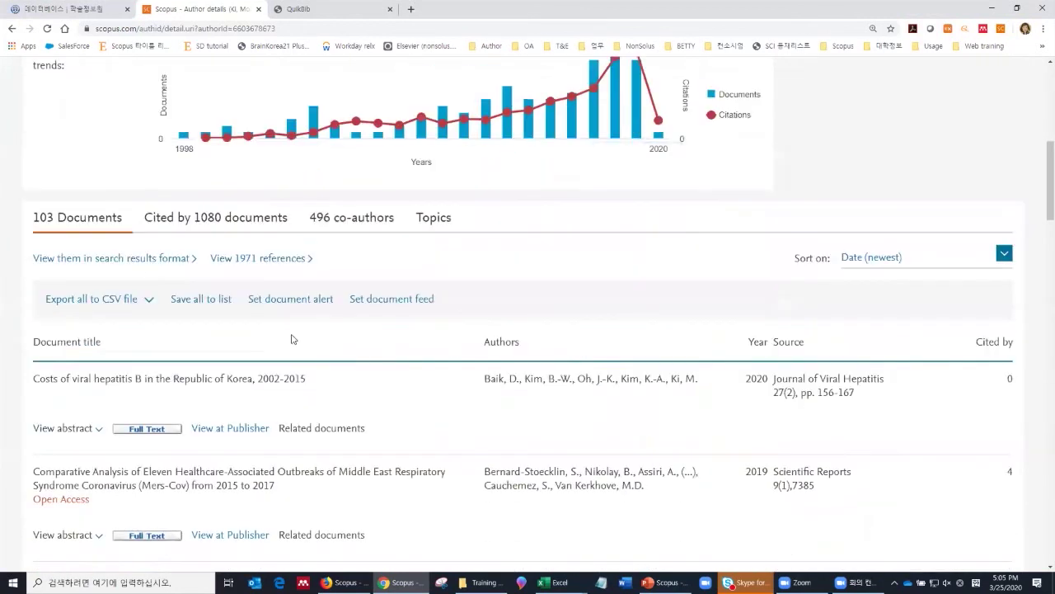
scroll(251, 373, down, 10)
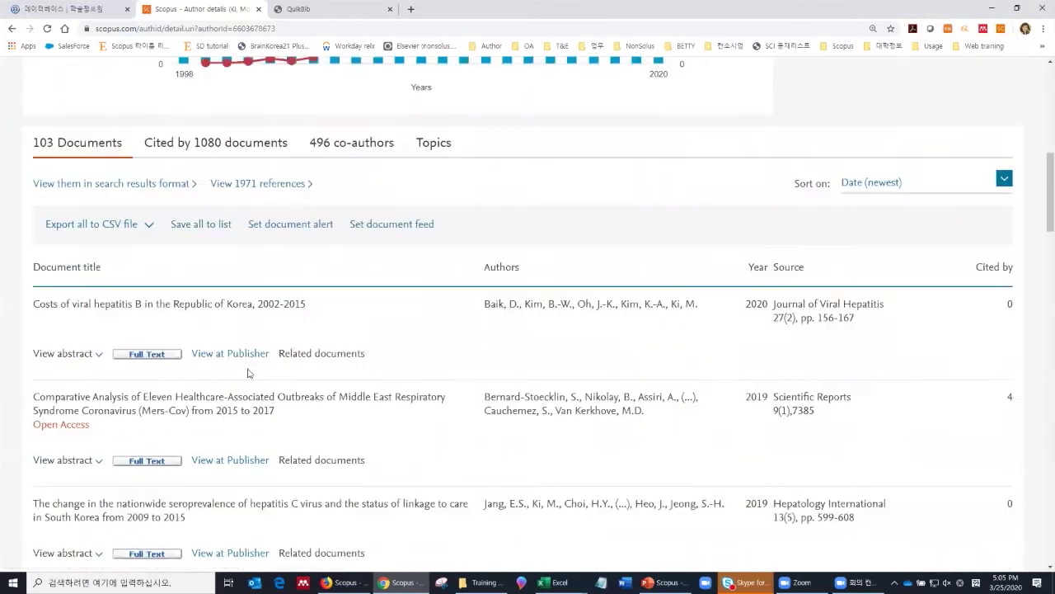
scroll(254, 377, down, 1)
scroll(247, 371, up, 10)
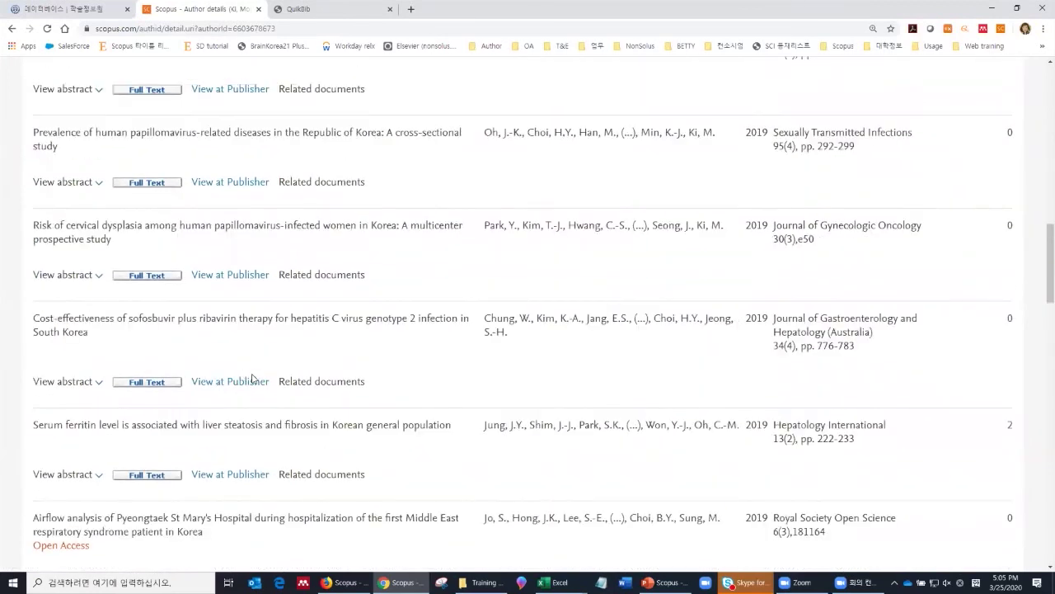
scroll(241, 362, up, 3)
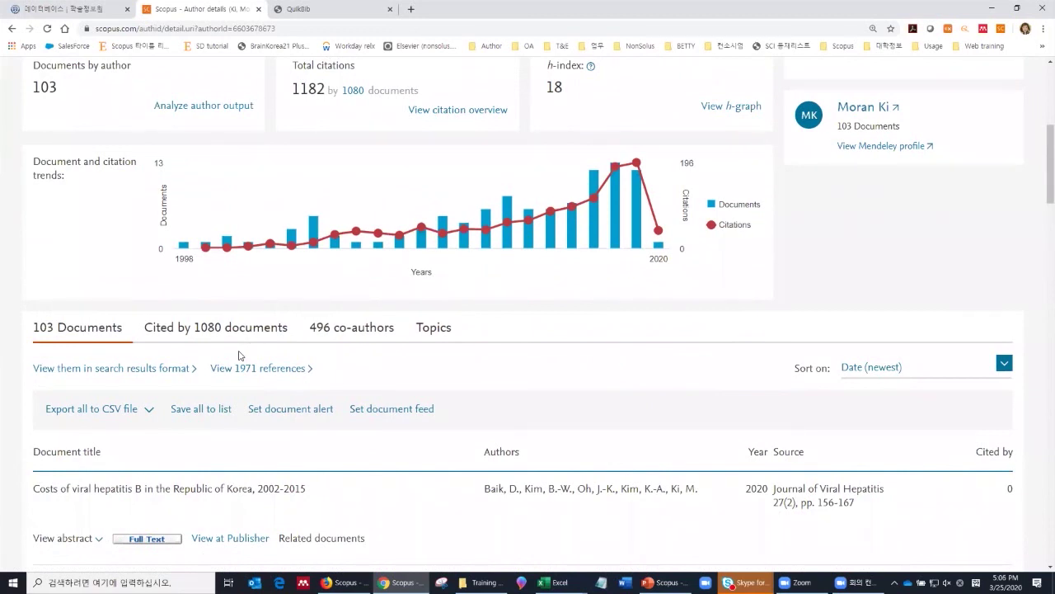
scroll(231, 367, down, 2)
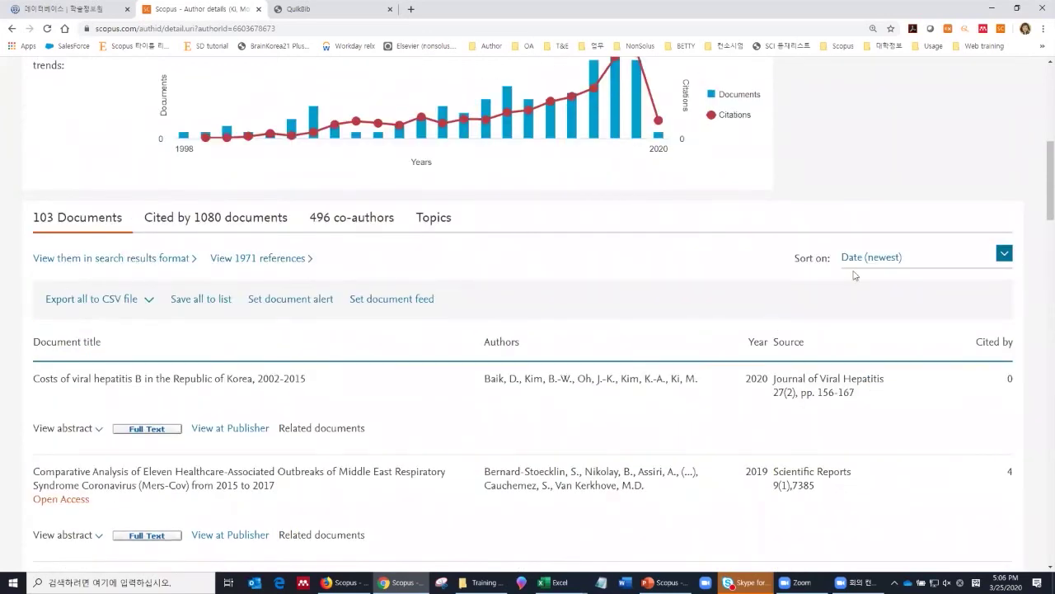
Step: Sort the author's 103 documents by Cited by (highest)
click(885, 262)
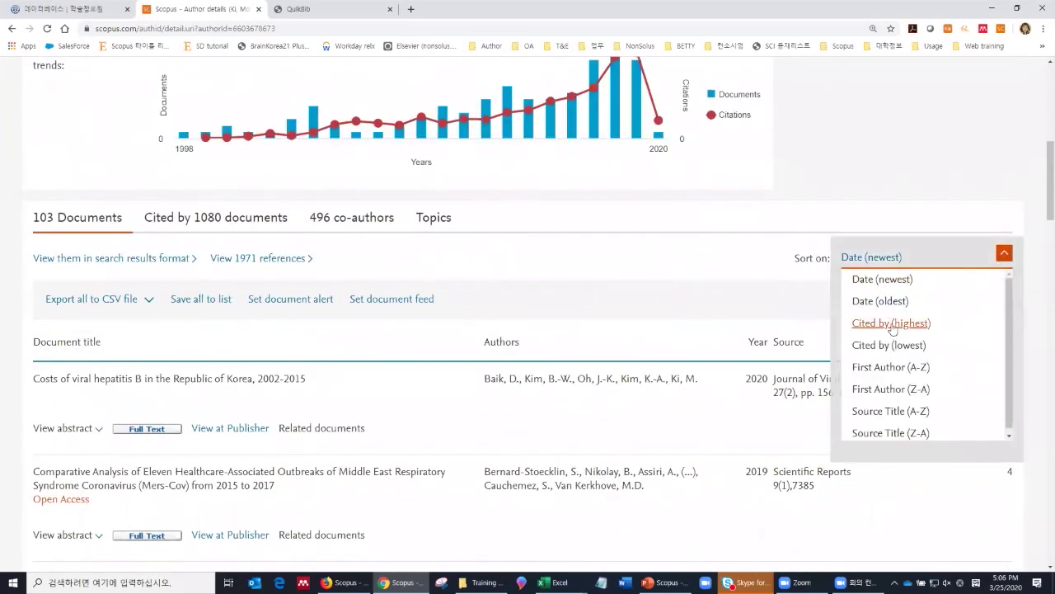
click(888, 324)
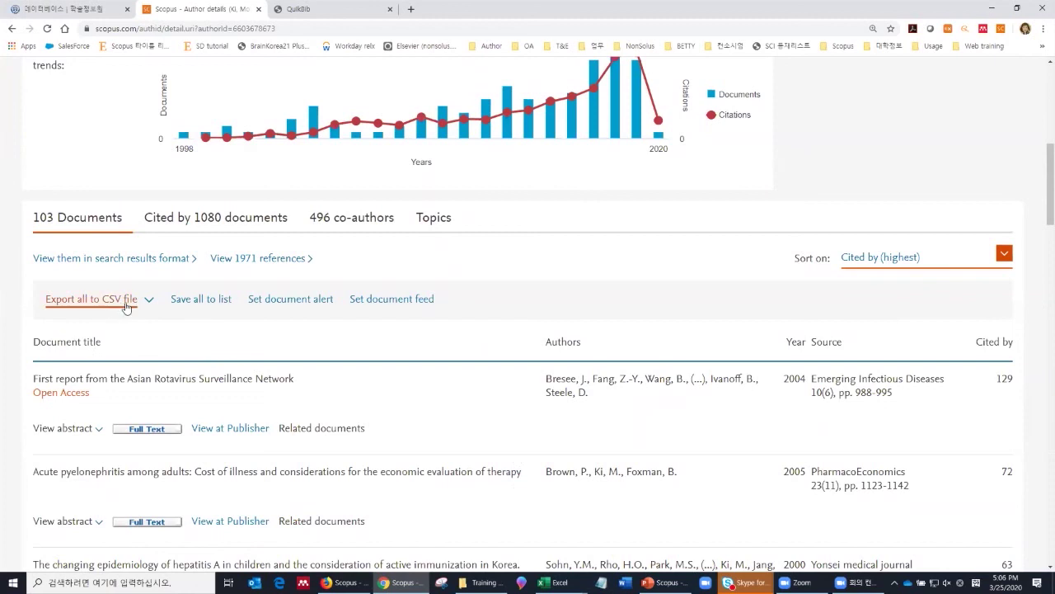
click(147, 303)
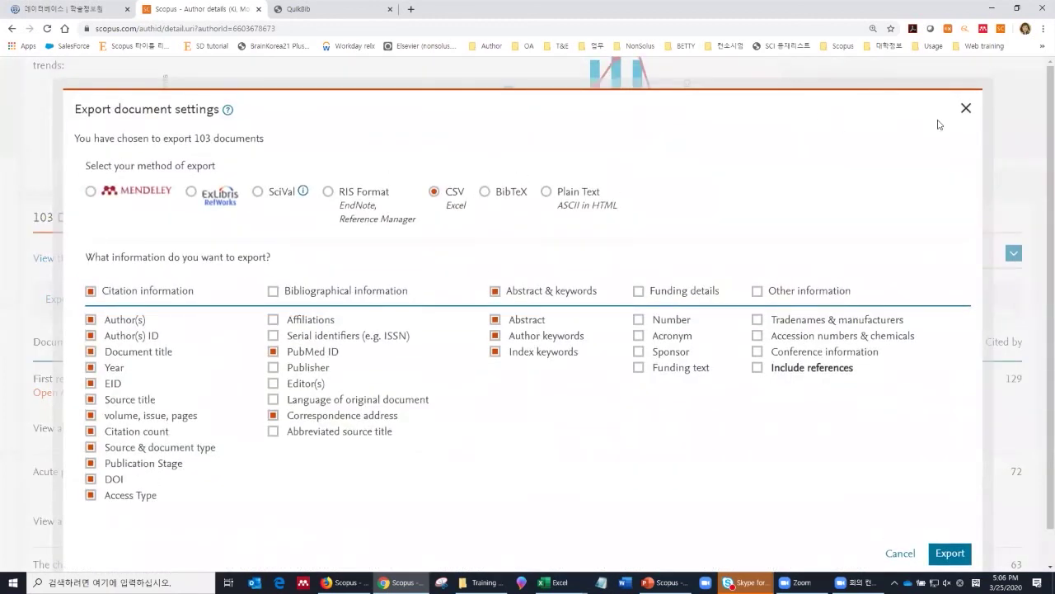
click(966, 109)
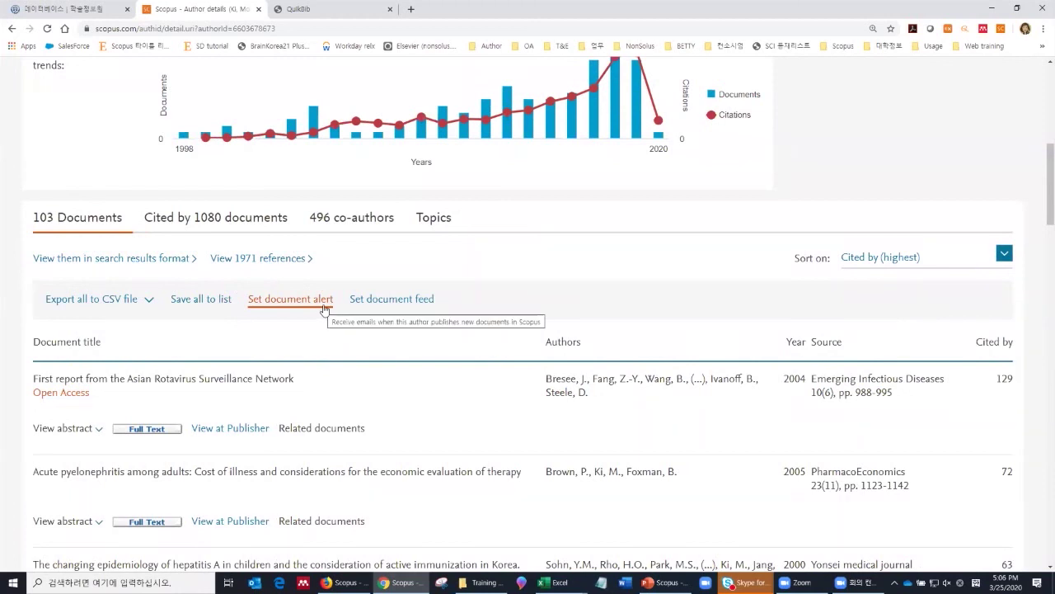
Step: Step through the author's Cited by 1080 documents, 496 co-authors and Topics tabs, ending on Topics
scroll(319, 356, down, 2)
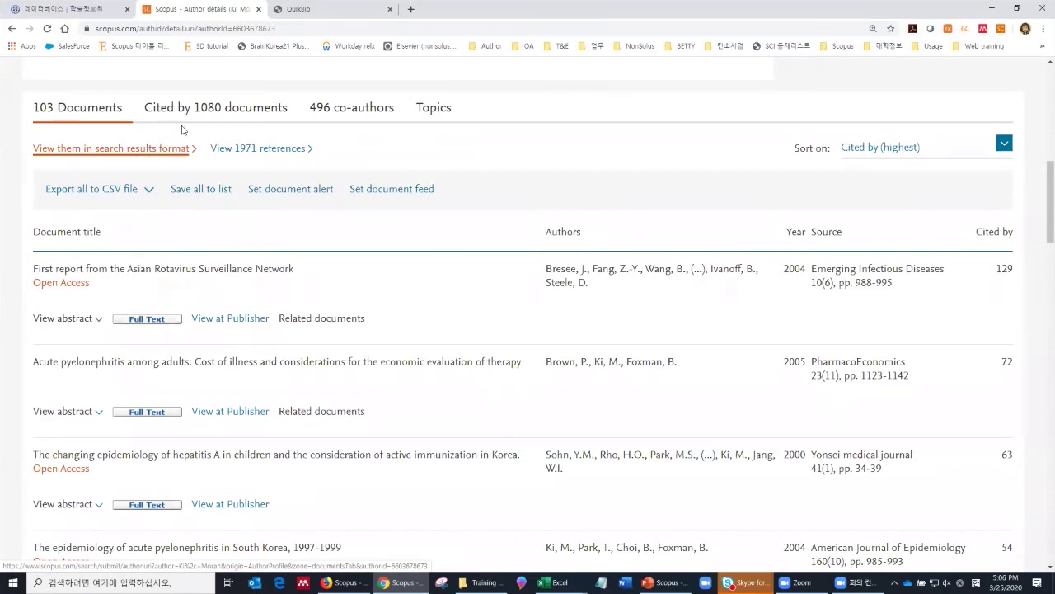
click(206, 110)
click(334, 120)
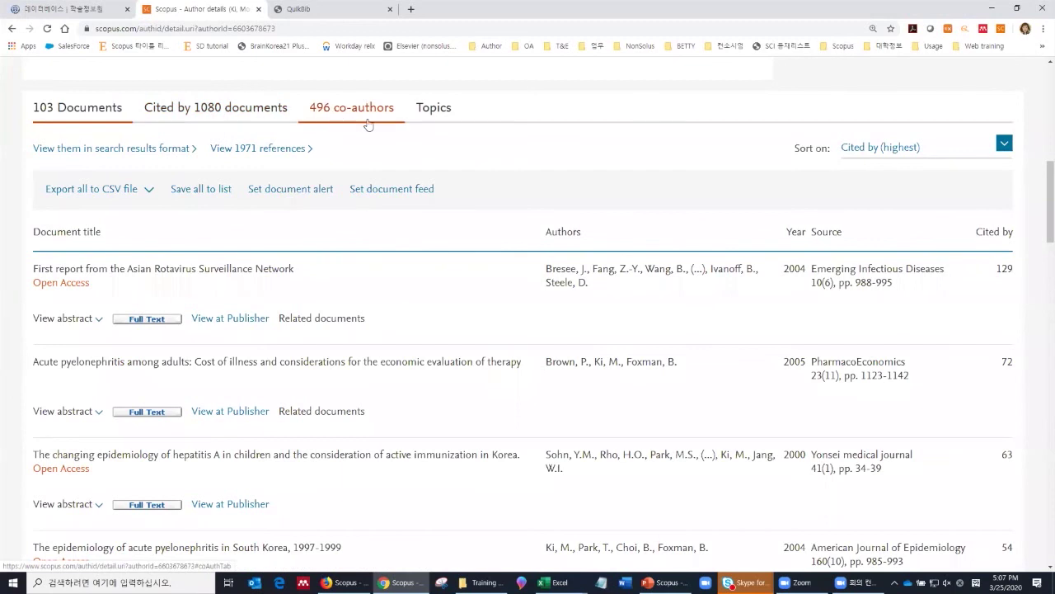
click(436, 120)
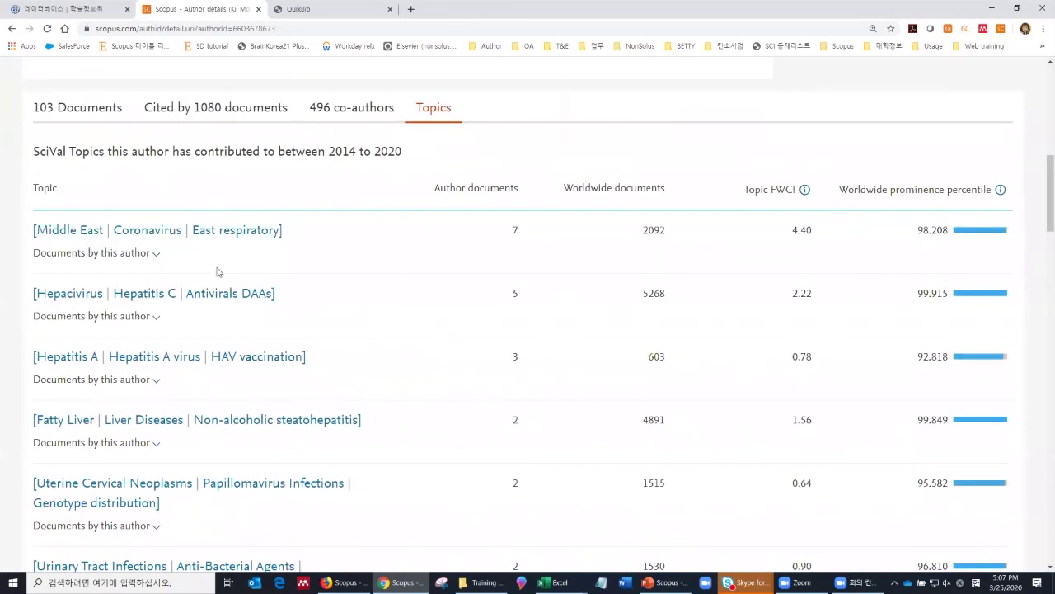
scroll(218, 273, down, 1)
scroll(205, 380, up, 1)
scroll(959, 263, up, 5)
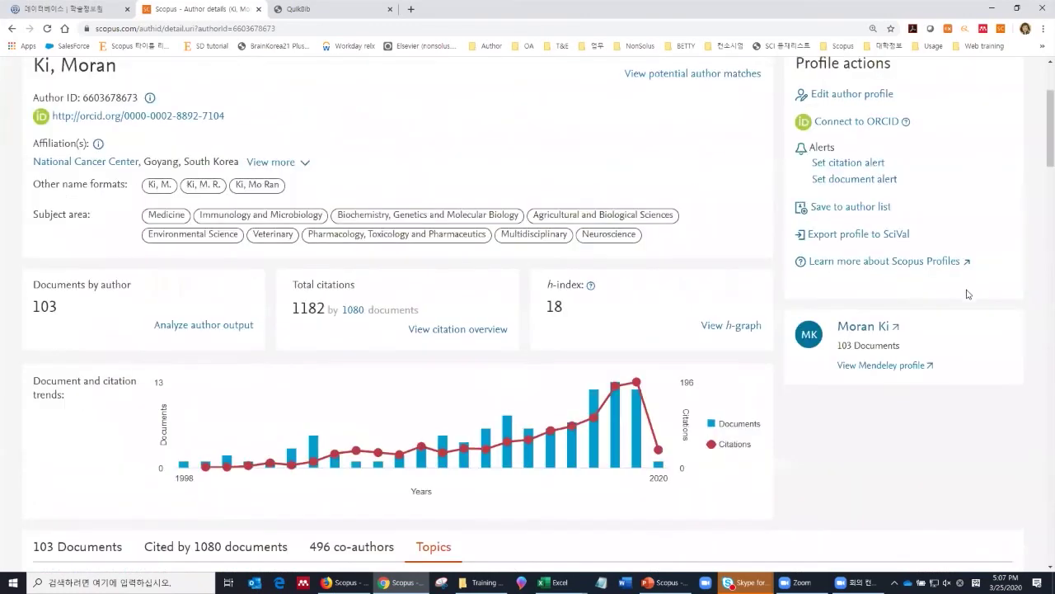
scroll(968, 294, up, 2)
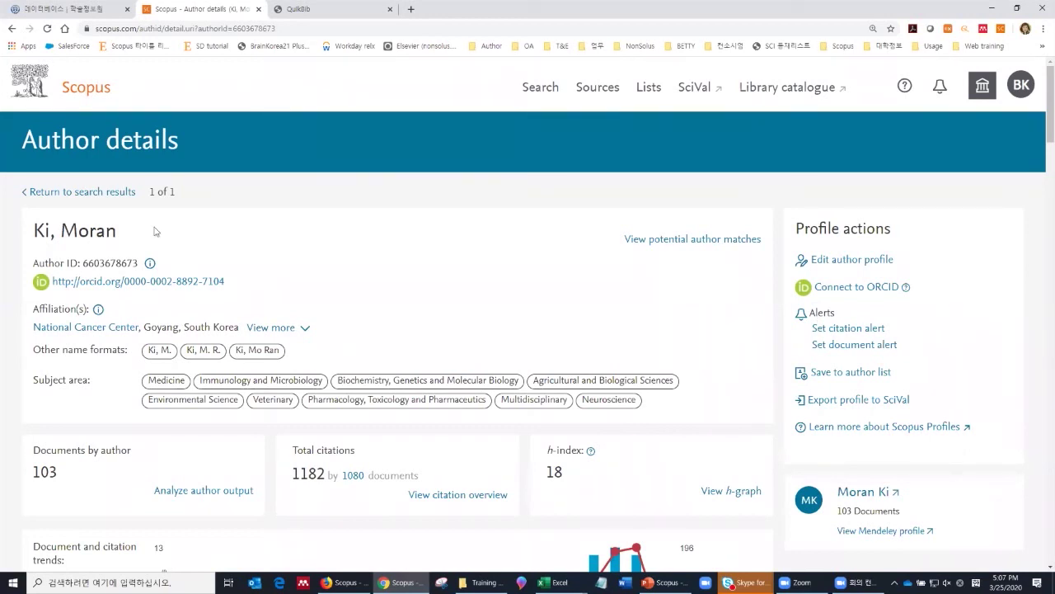
scroll(273, 306, down, 1)
scroll(273, 306, down, 6)
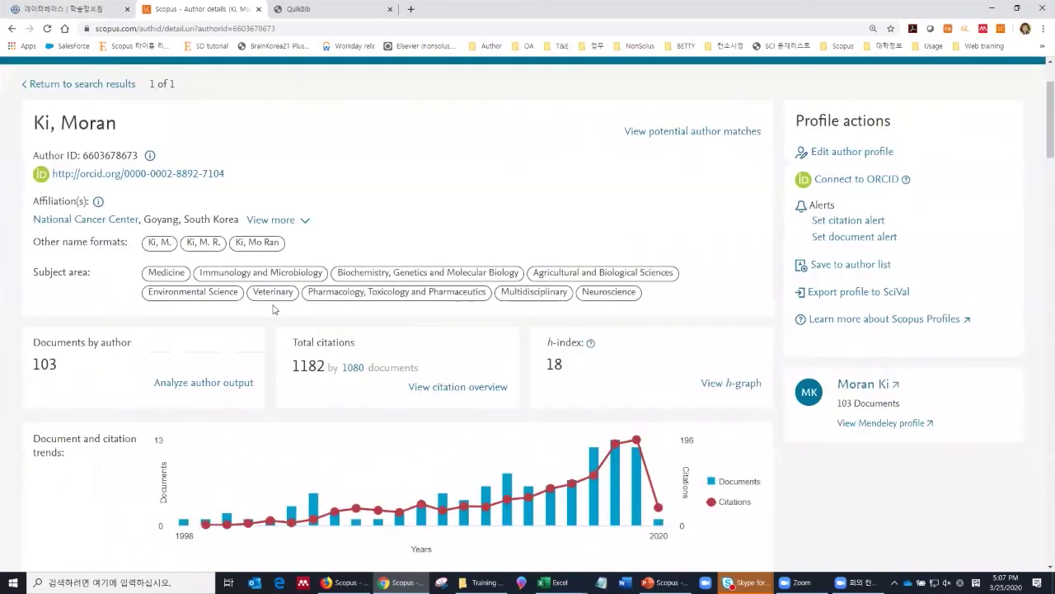
scroll(273, 310, up, 2)
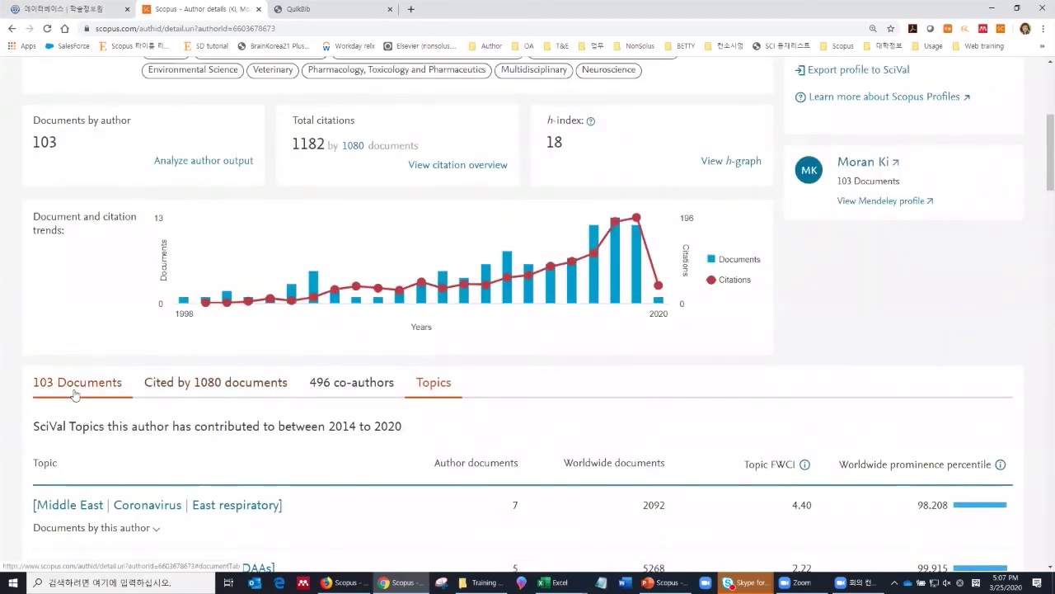
scroll(76, 396, up, 3)
scroll(652, 276, up, 2)
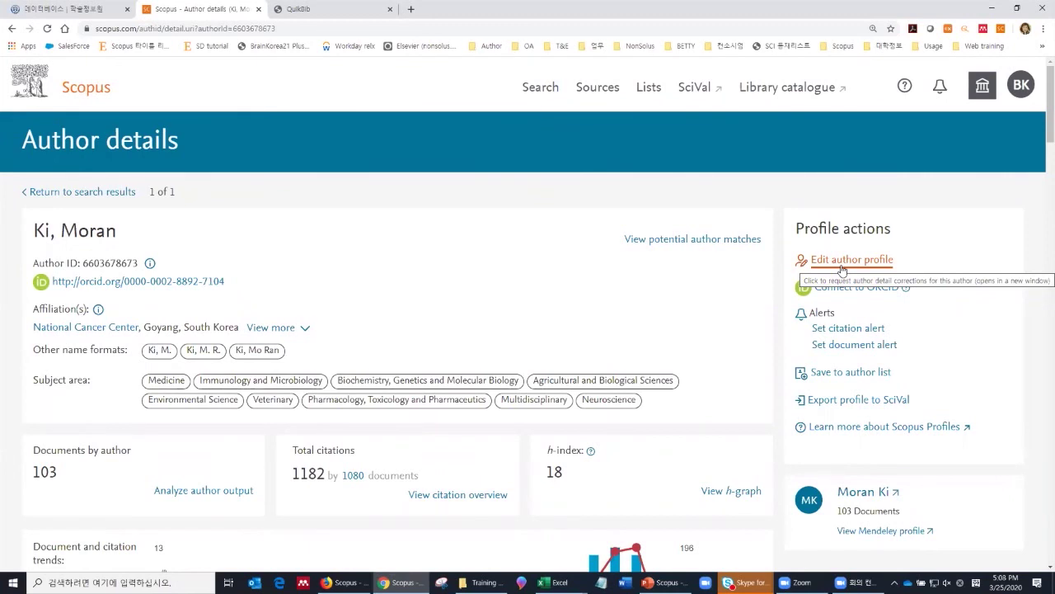
scroll(869, 247, down, 1)
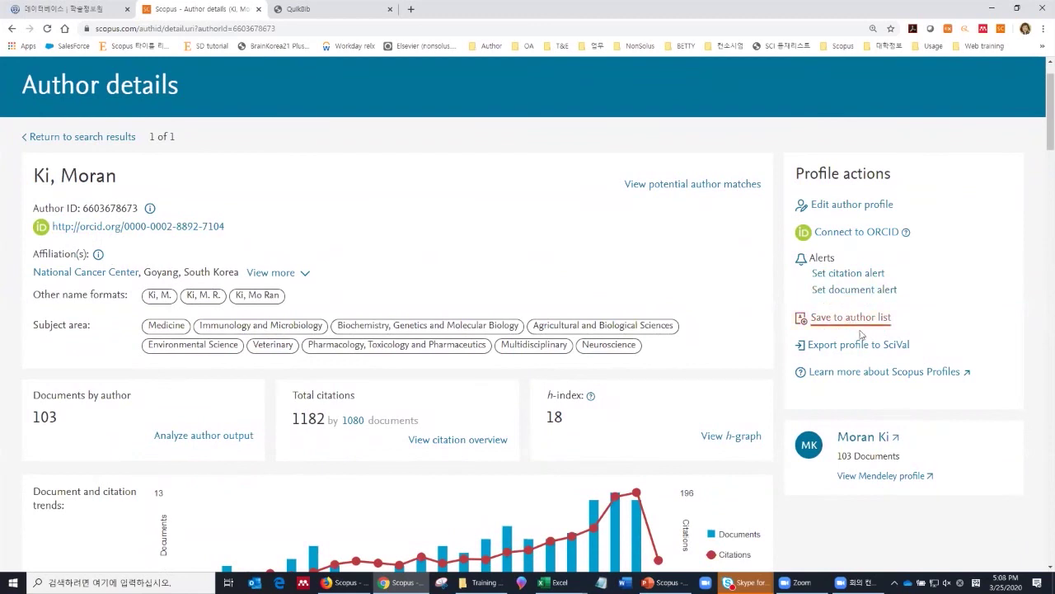
scroll(879, 410, up, 1)
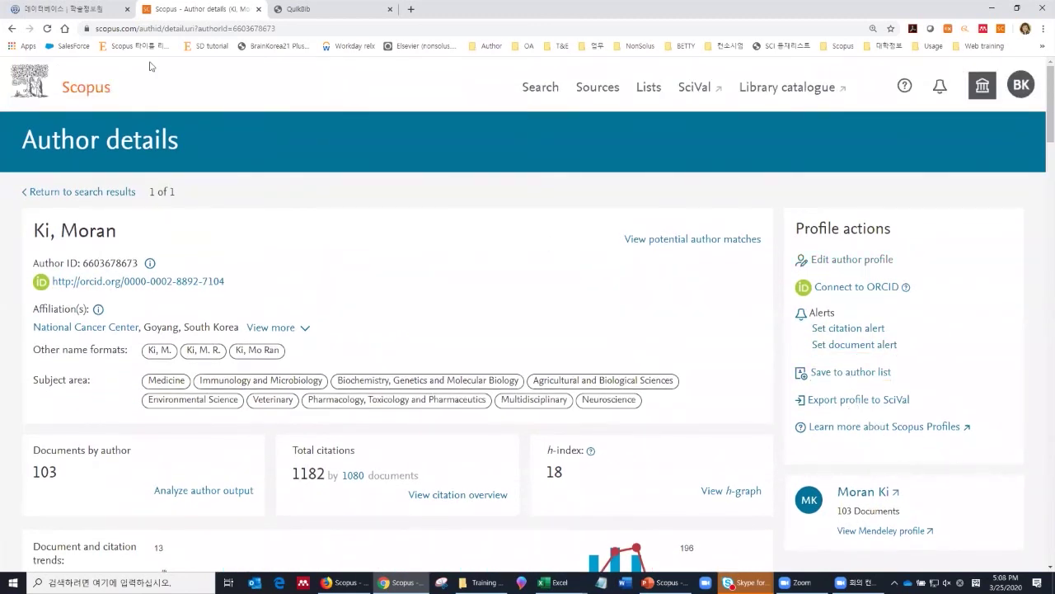
Step: From the Scopus start page, run an affiliation search for 'SEOUL NATIONAL UNIVERSITY' and review the 59 results
click(91, 95)
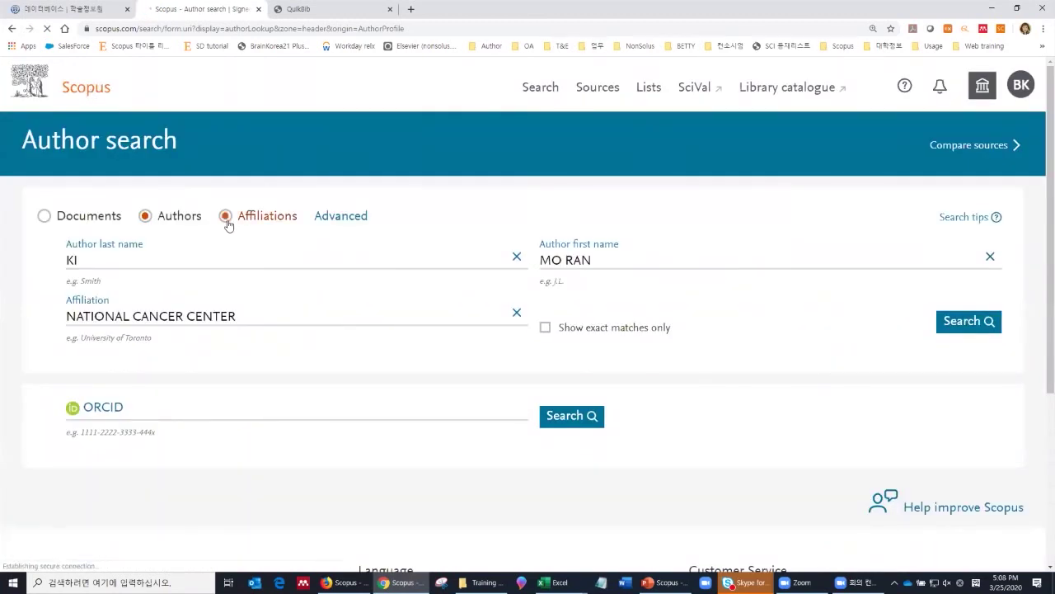
click(226, 216)
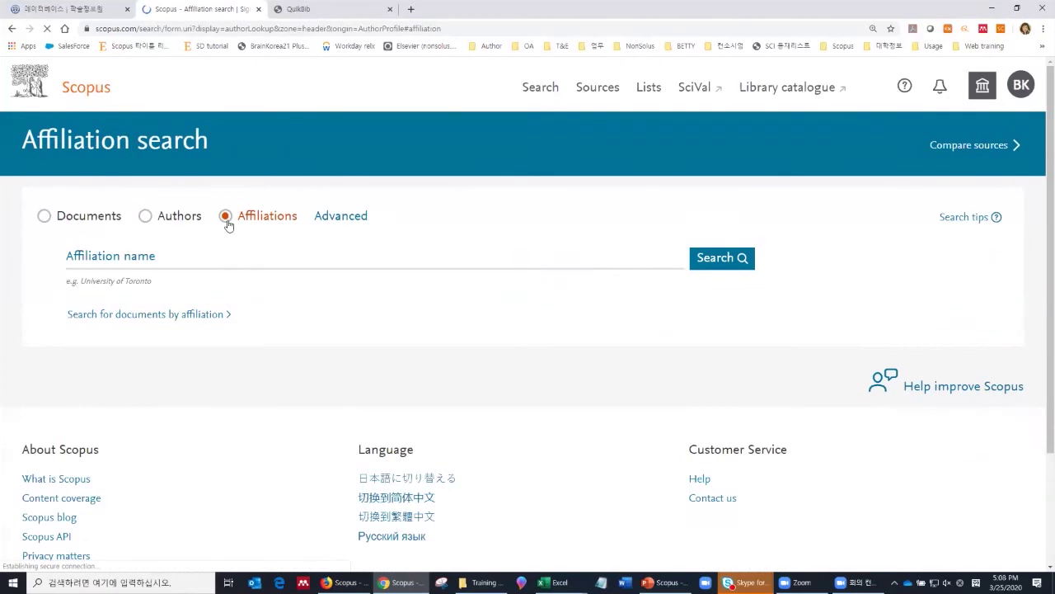
click(212, 262)
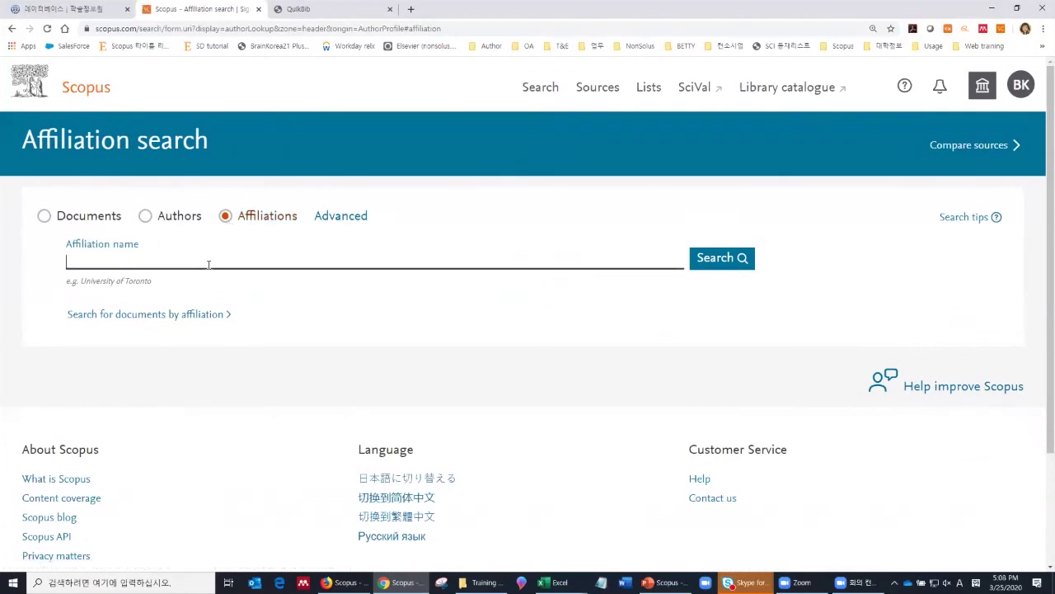
text(SEOUL NATIONAL UNIV)
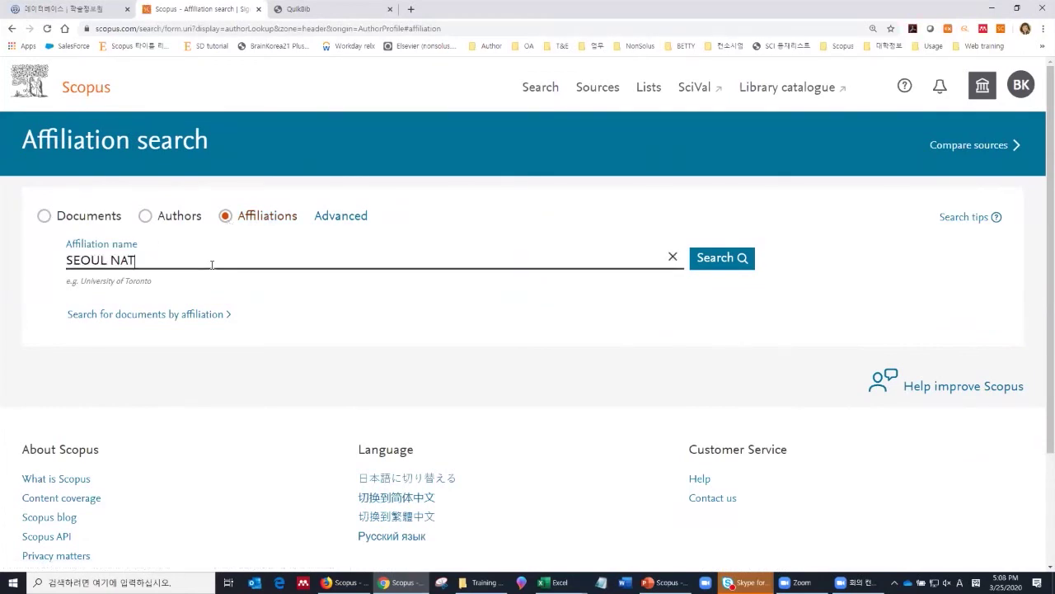
text(ERSITY)
click(711, 256)
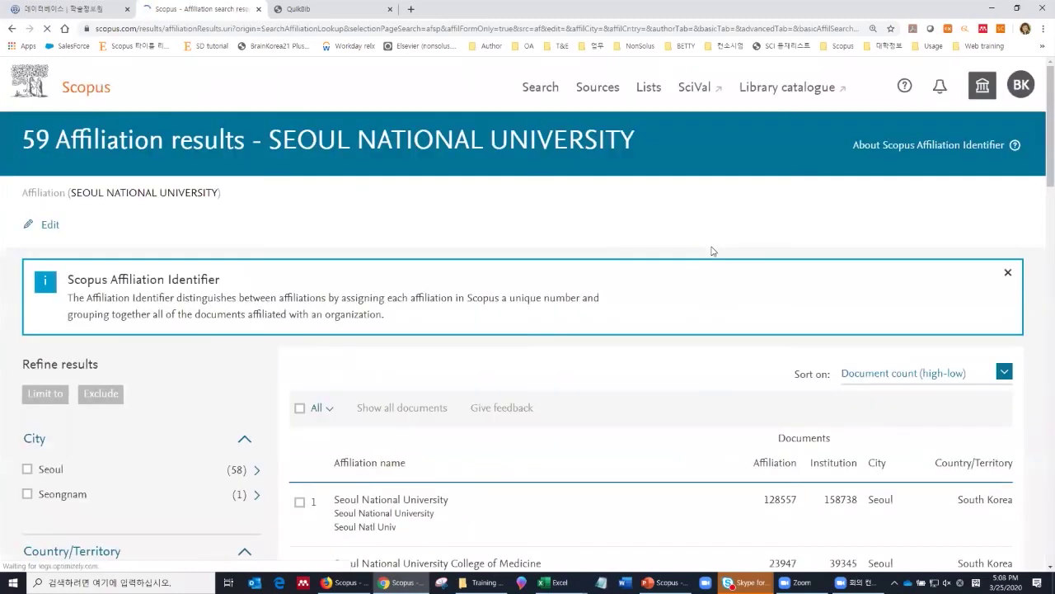
scroll(621, 286, down, 2)
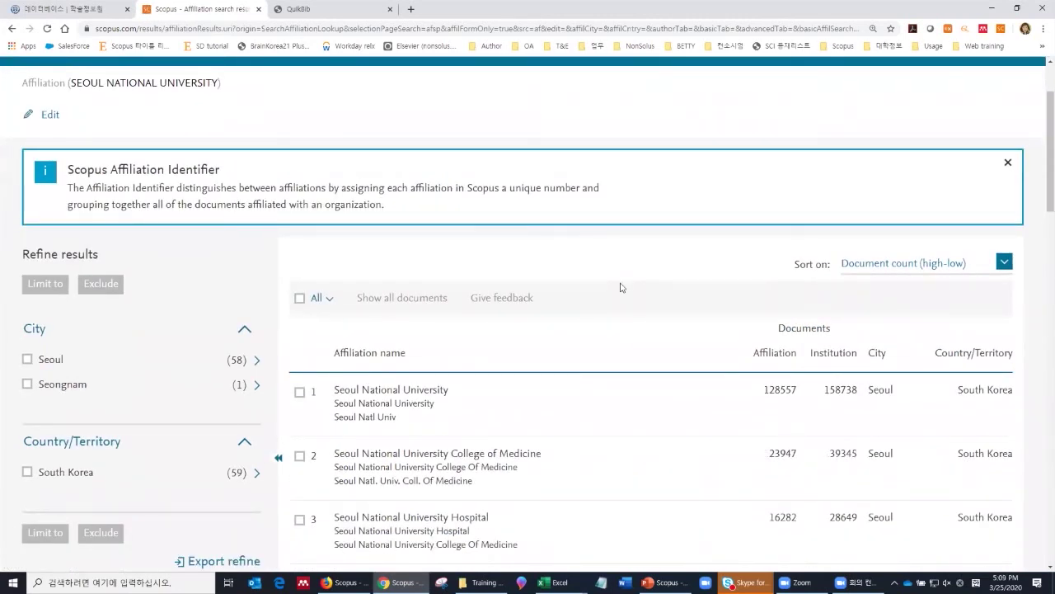
Step: Open the Seoul National University affiliation details page and scroll through it
click(439, 394)
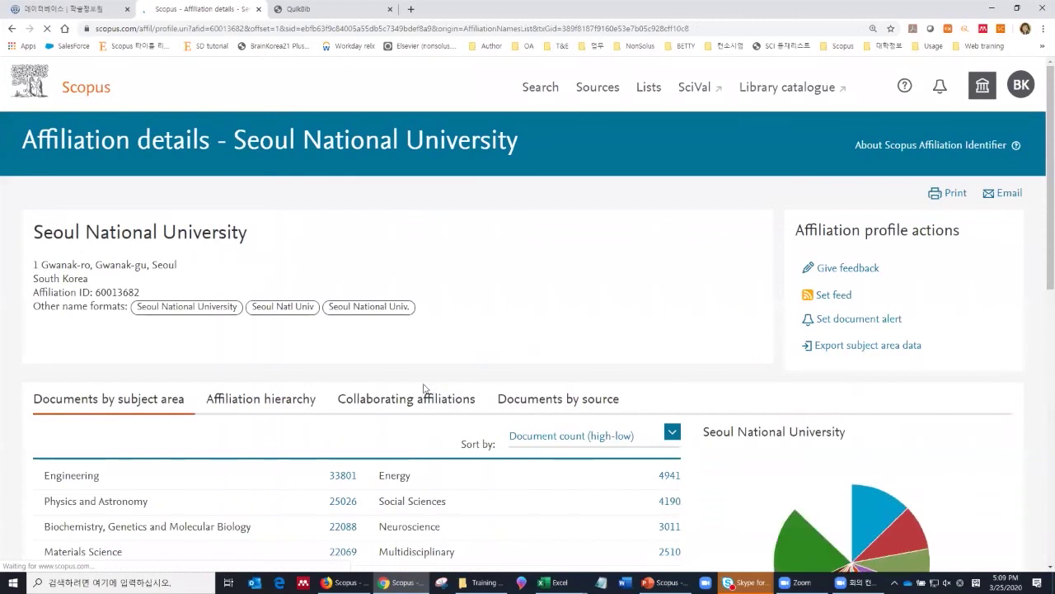
scroll(108, 305, down, 2)
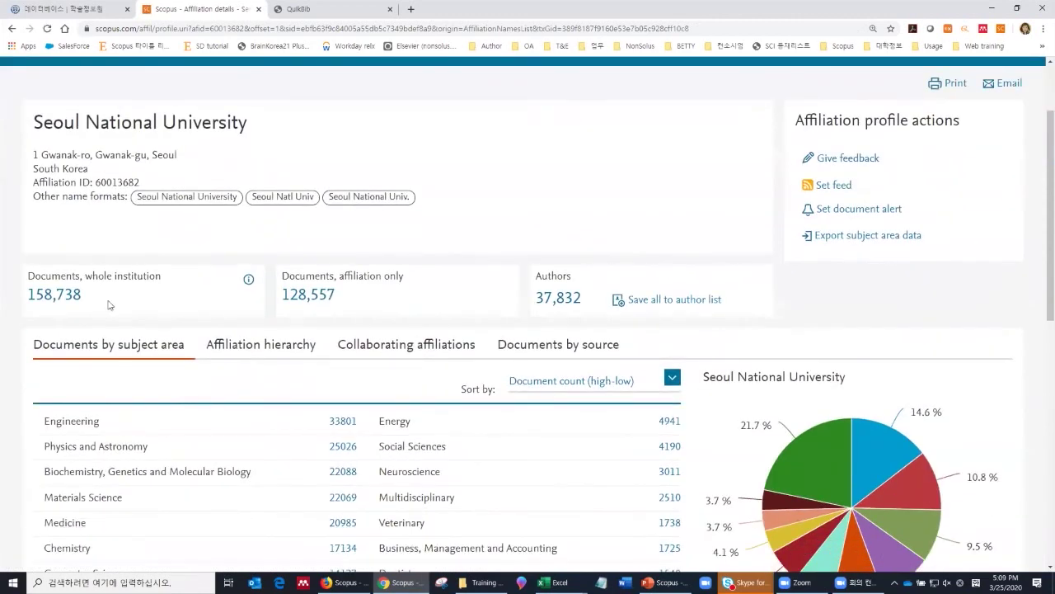
scroll(99, 305, down, 1)
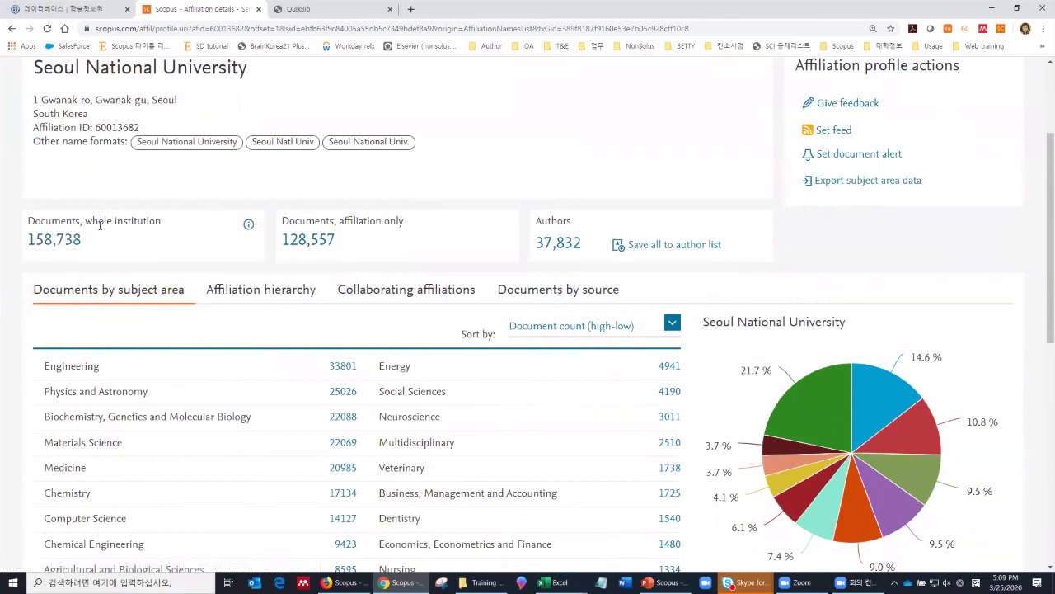
Step: Highlight the whole-institution and affiliation-only document count labels and the university name heading
drag(97, 221, 165, 222)
drag(351, 221, 406, 223)
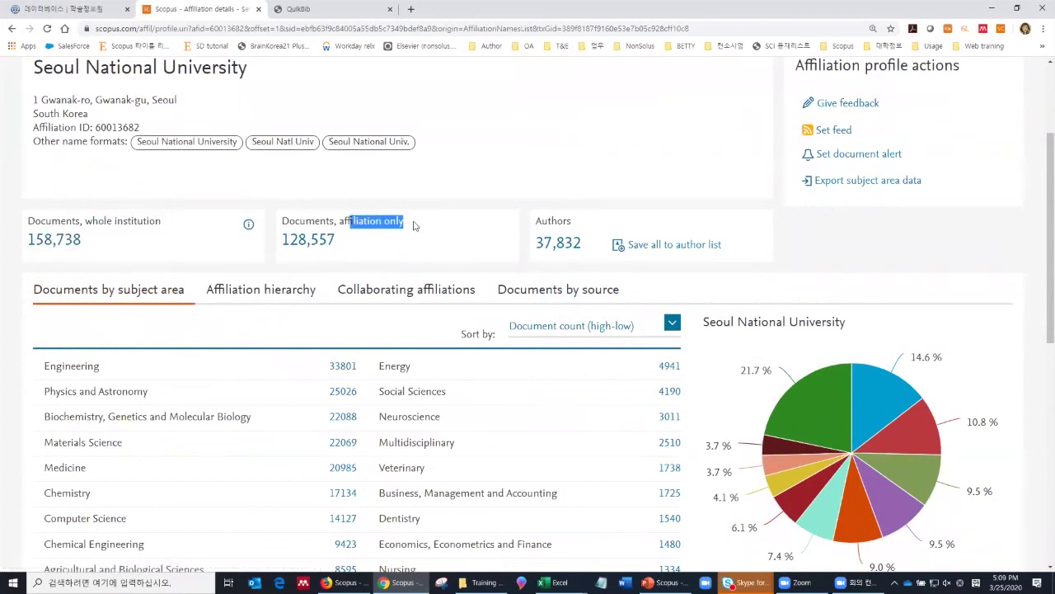
scroll(313, 239, up, 2)
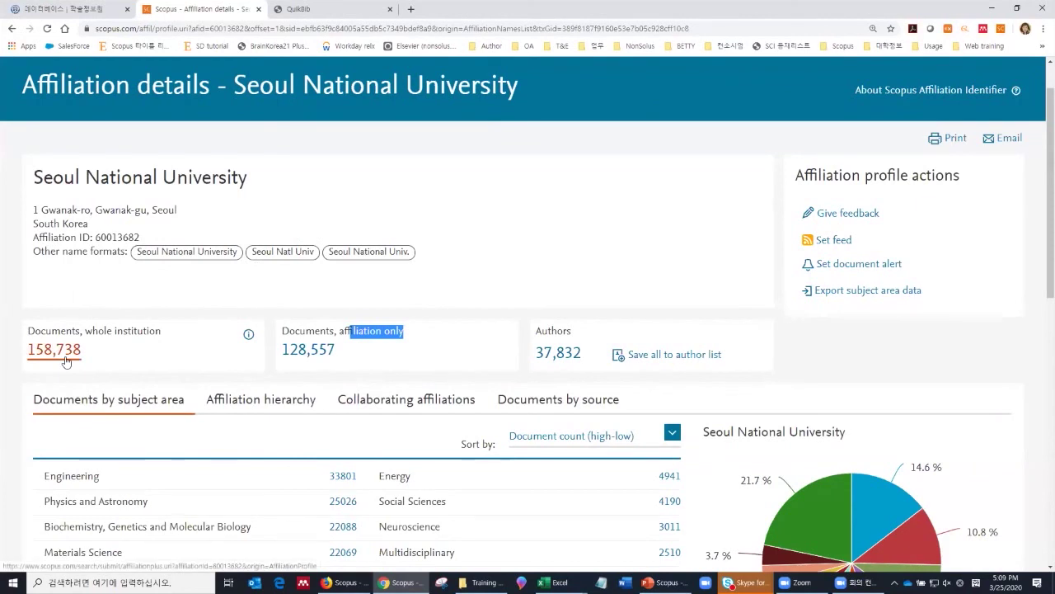
drag(132, 177, 250, 176)
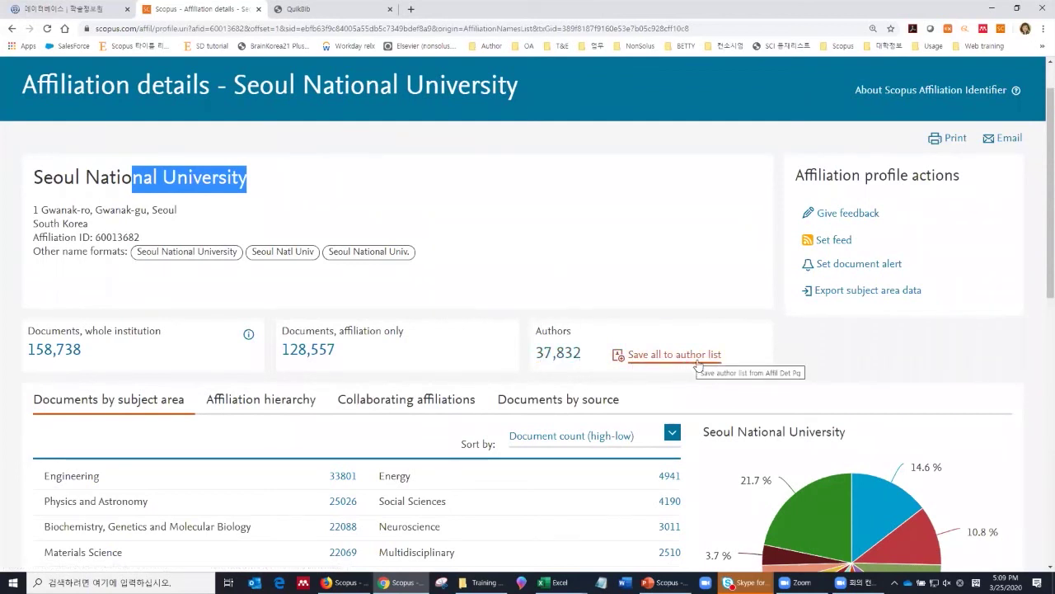
Step: View the Collaborating affiliations and Documents by source tabs, then return to the Search page
scroll(537, 369, down, 1)
scroll(537, 368, down, 3)
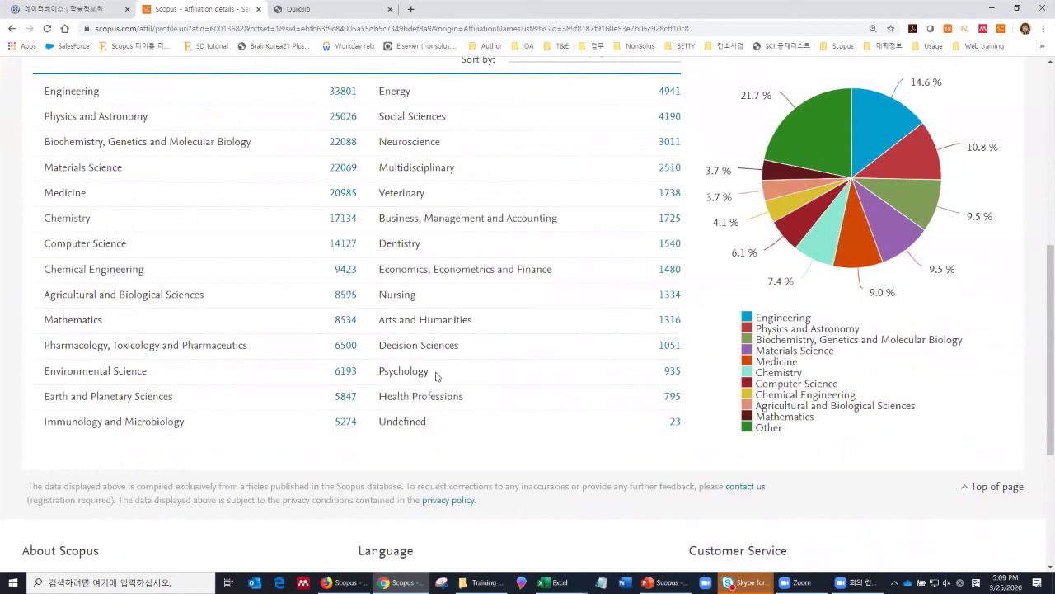
scroll(274, 318, up, 1)
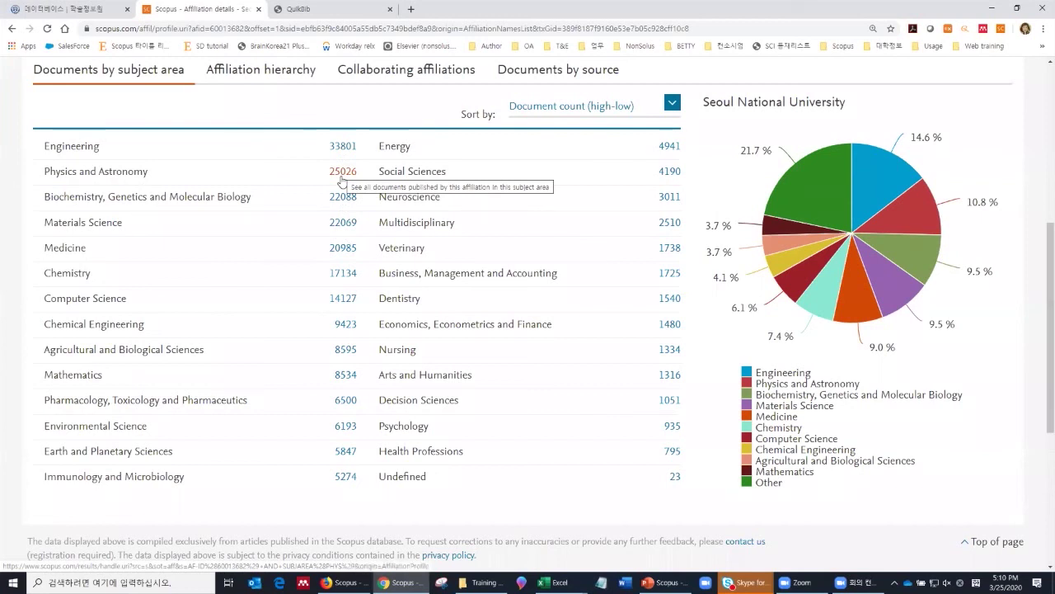
click(389, 73)
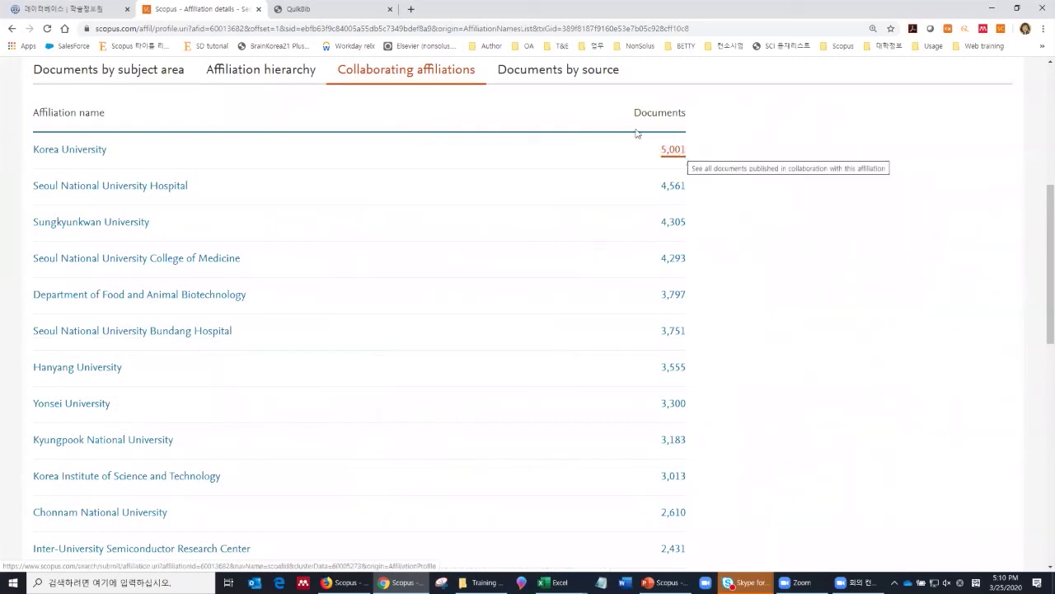
click(603, 84)
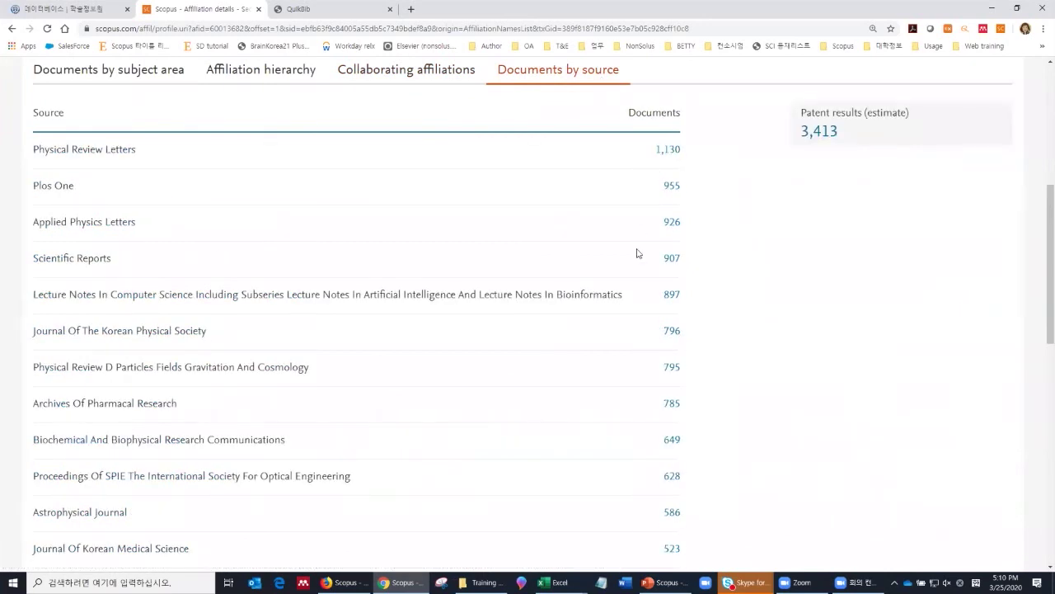
scroll(623, 253, up, 5)
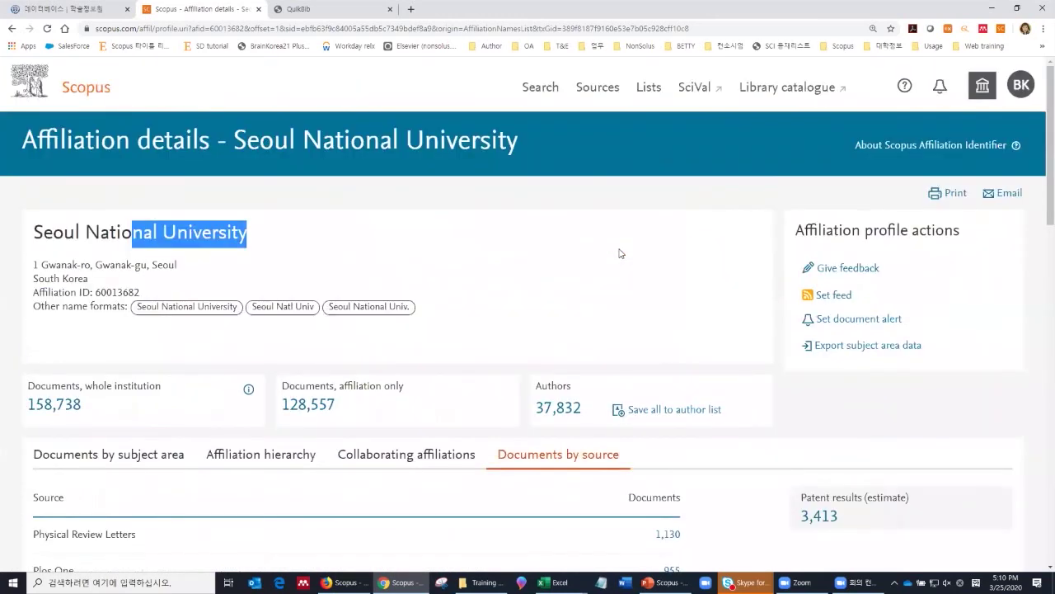
click(542, 91)
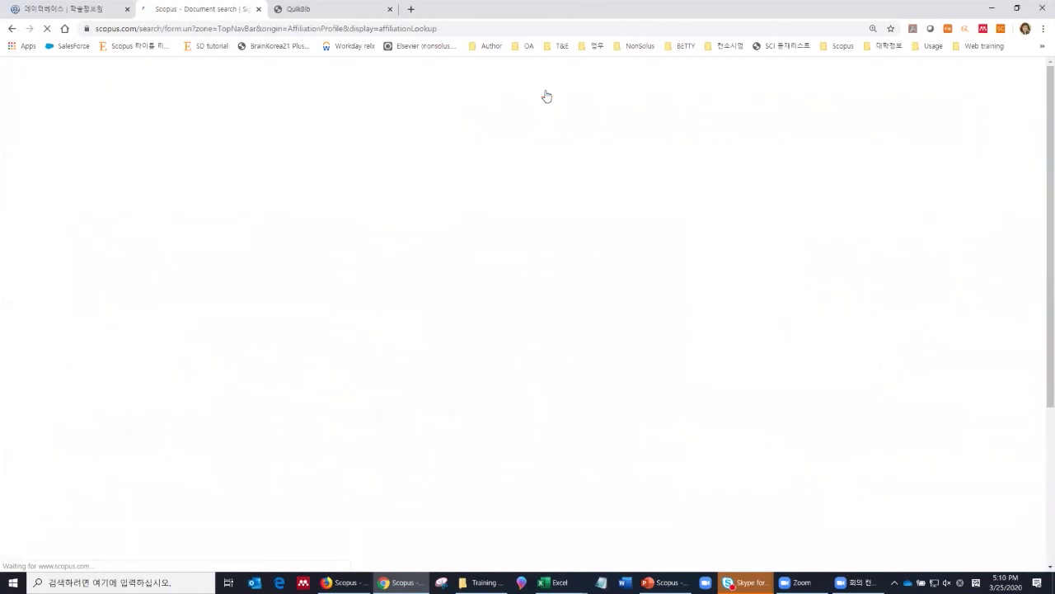